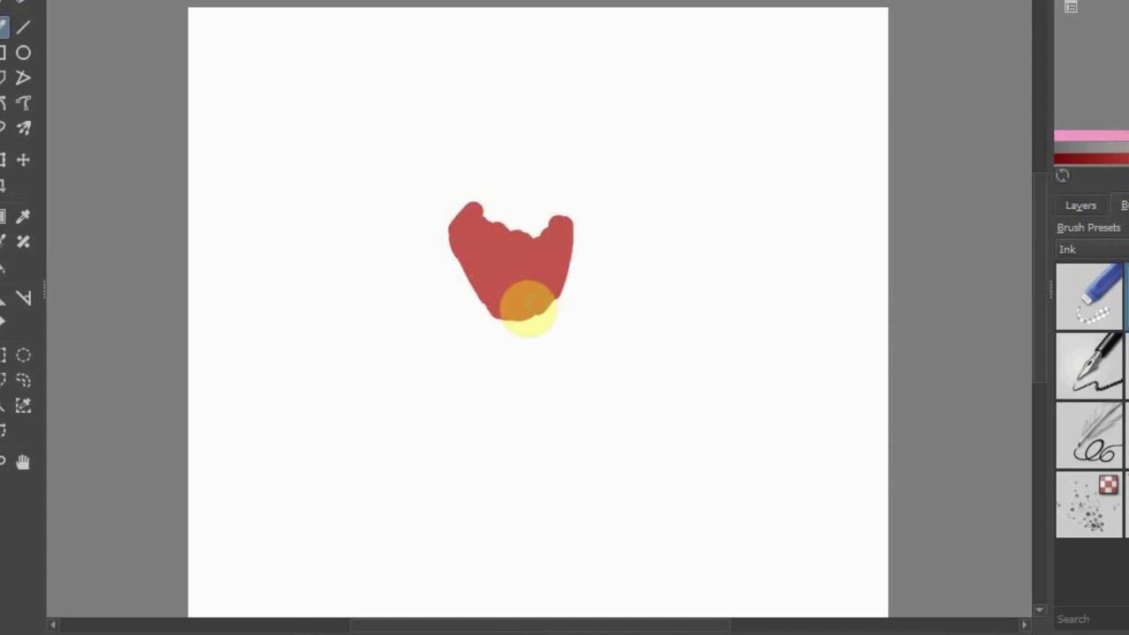
Enlarge the red blob by filling its top notch and building up a bumpy head top
{"action": "left_click_drag", "start_coordinate": [499, 208], "coordinate": [459, 231]}
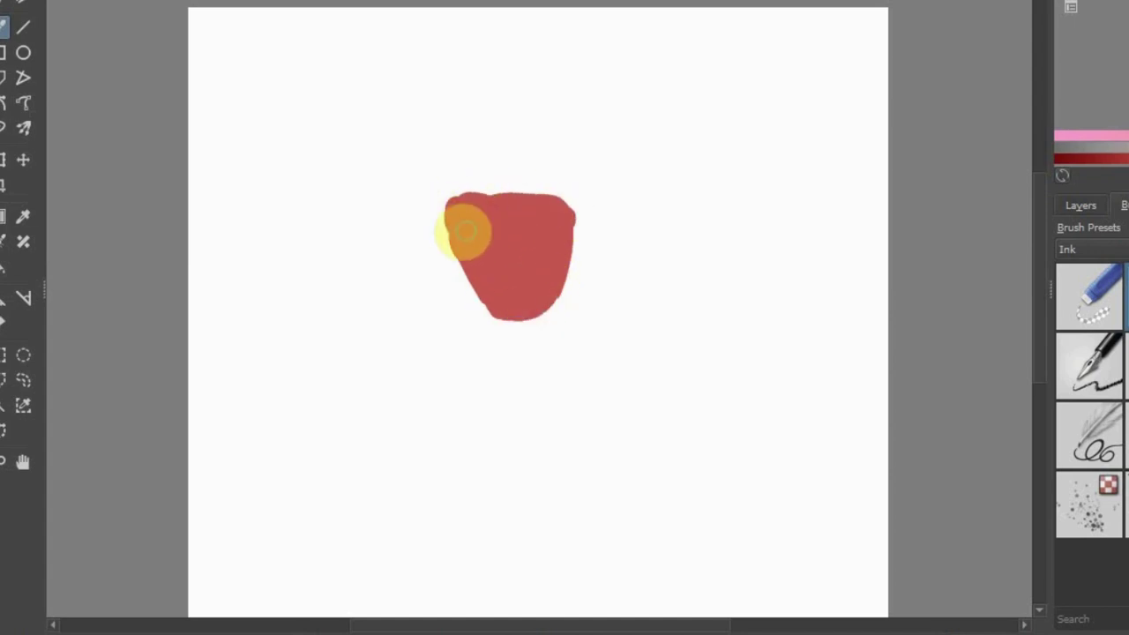
{"action": "scroll", "coordinate": [468, 232], "scroll_direction": "up", "scroll_amount": 3}
{"action": "mouse_move", "coordinate": [600, 162]}
{"action": "left_mouse_down"}
{"action": "mouse_move", "coordinate": [521, 267]}
{"action": "mouse_move", "coordinate": [411, 255]}
{"action": "mouse_move", "coordinate": [549, 255]}
{"action": "mouse_move", "coordinate": [552, 241]}
{"action": "mouse_move", "coordinate": [396, 73]}
{"action": "mouse_move", "coordinate": [597, 121]}
{"action": "mouse_move", "coordinate": [460, 187]}
{"action": "left_mouse_up"}
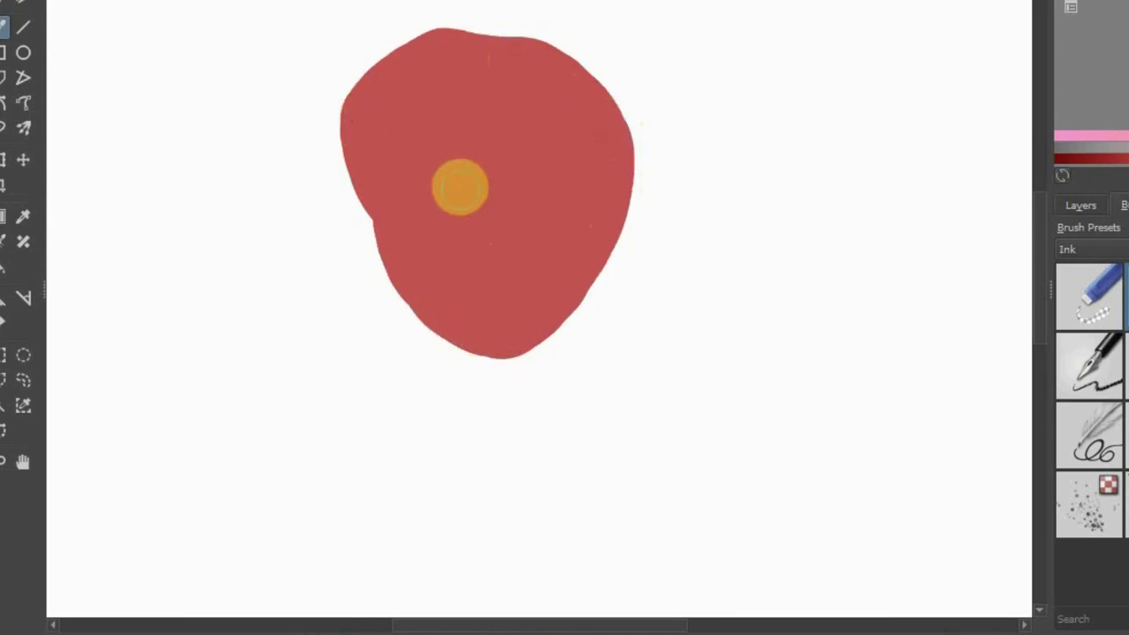
{"action": "left_click_drag", "start_coordinate": [446, 44], "coordinate": [371, 122]}
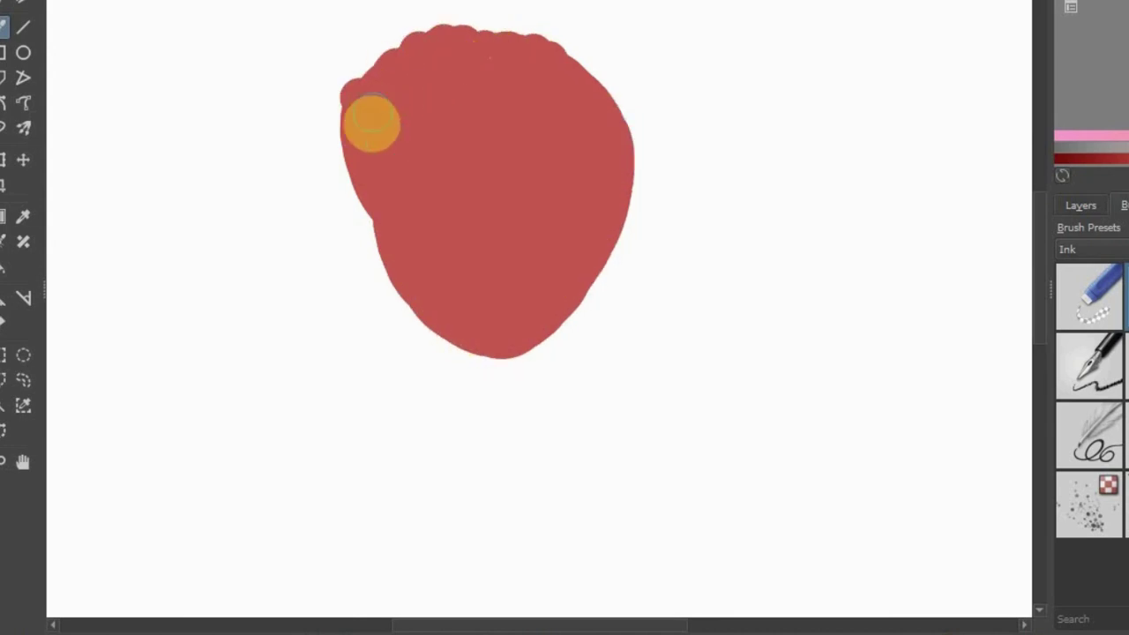
Sketch a black almond eye outline on the head's right side with the ink pen, undoing stray strokes
{"action": "left_click", "coordinate": [1119, 331]}
{"action": "scroll", "coordinate": [681, 249], "scroll_direction": "up", "scroll_amount": 2}
{"action": "left_click_drag", "start_coordinate": [681, 249], "coordinate": [680, 409]}
{"action": "left_click_drag", "start_coordinate": [491, 206], "coordinate": [649, 198]}
{"action": "left_click_drag", "start_coordinate": [397, 210], "coordinate": [339, 220]}
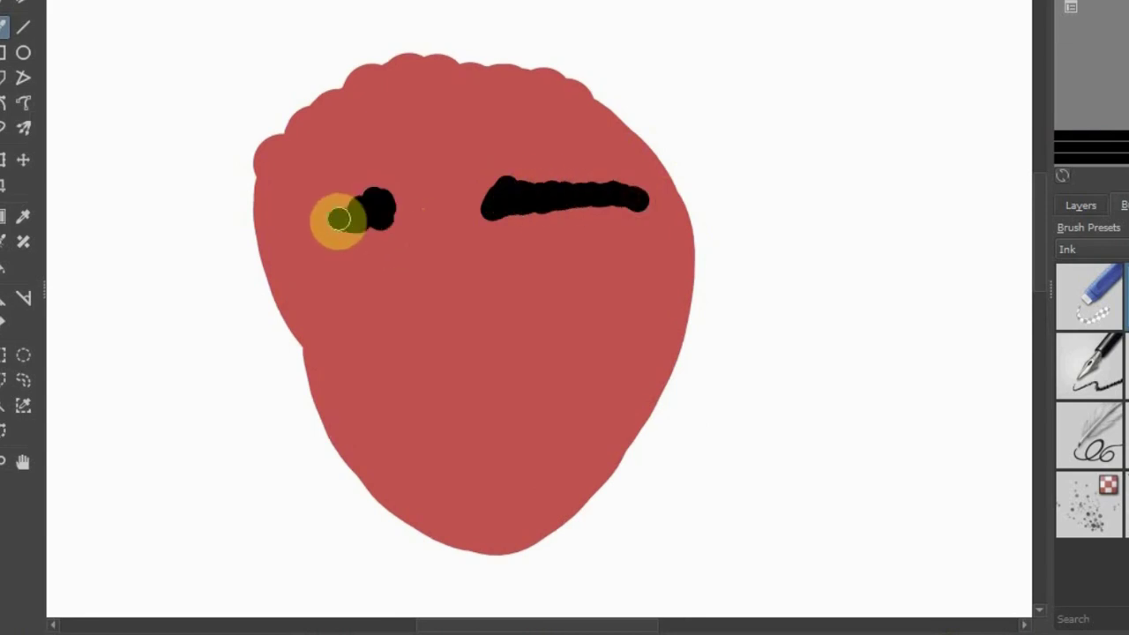
{"action": "key", "text": "ctrl+z"}
{"action": "key", "text": "ctrl+z"}
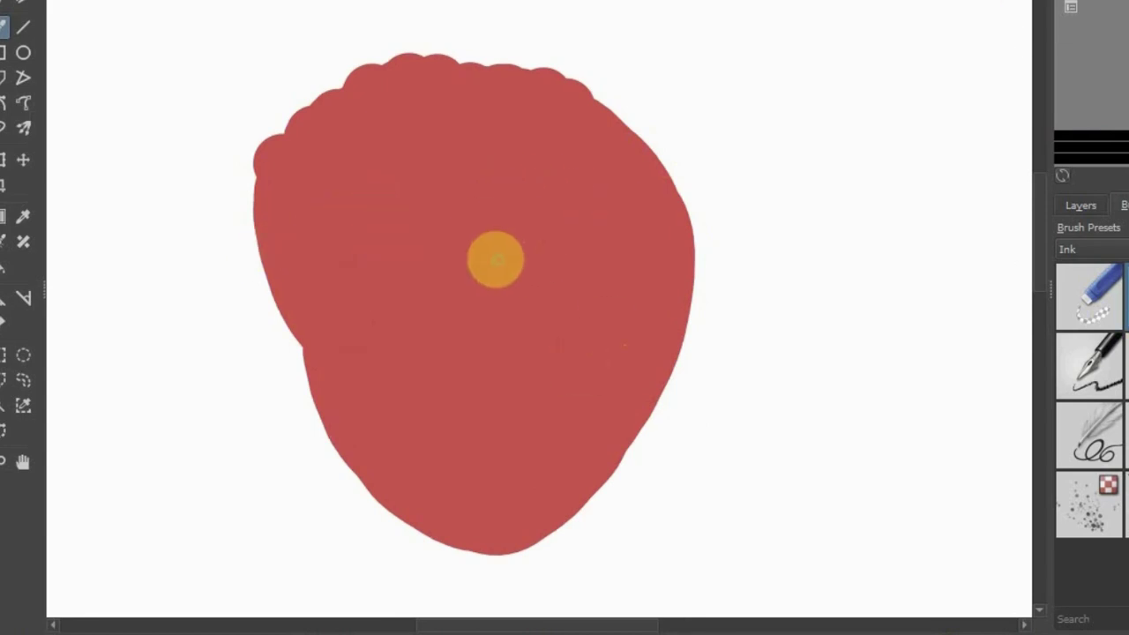
{"action": "left_click_drag", "start_coordinate": [496, 259], "coordinate": [605, 169]}
{"action": "key", "text": "ctrl+z"}
{"action": "key", "text": "ctrl+z"}
{"action": "mouse_move", "coordinate": [477, 295]}
{"action": "left_mouse_down"}
{"action": "mouse_move", "coordinate": [555, 156]}
{"action": "mouse_move", "coordinate": [628, 143]}
{"action": "mouse_move", "coordinate": [570, 292]}
{"action": "mouse_move", "coordinate": [628, 143]}
{"action": "left_mouse_up"}
{"action": "key", "text": "ctrl+z"}
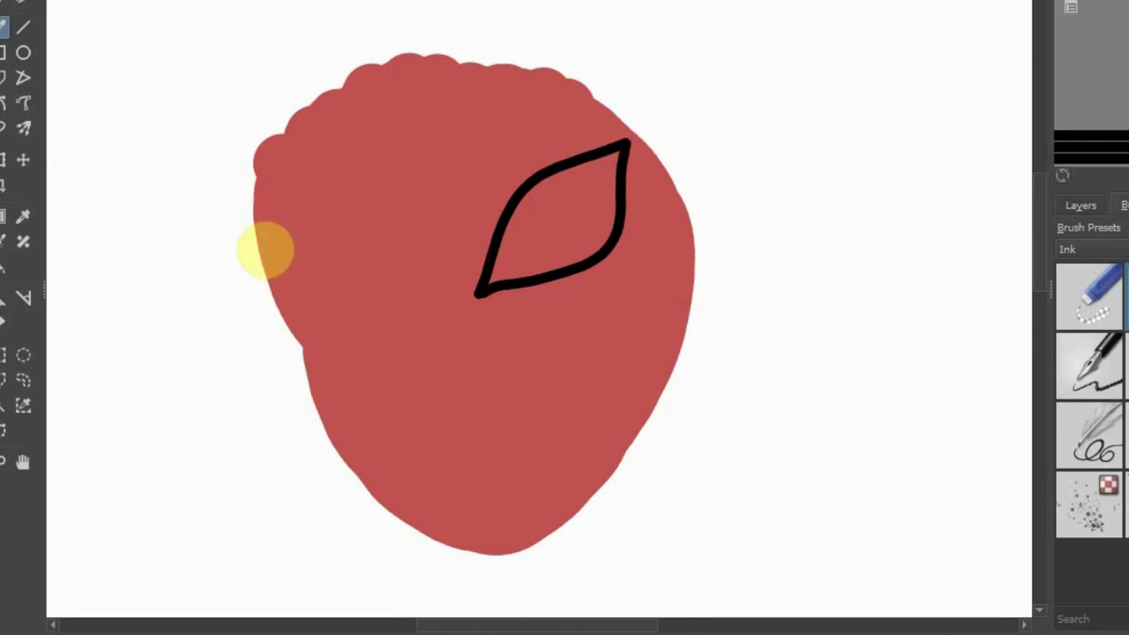
Draw the left eye's black upper and lower lid outlines
{"action": "left_click_drag", "start_coordinate": [271, 290], "coordinate": [347, 313]}
{"action": "left_click_drag", "start_coordinate": [254, 217], "coordinate": [349, 312]}
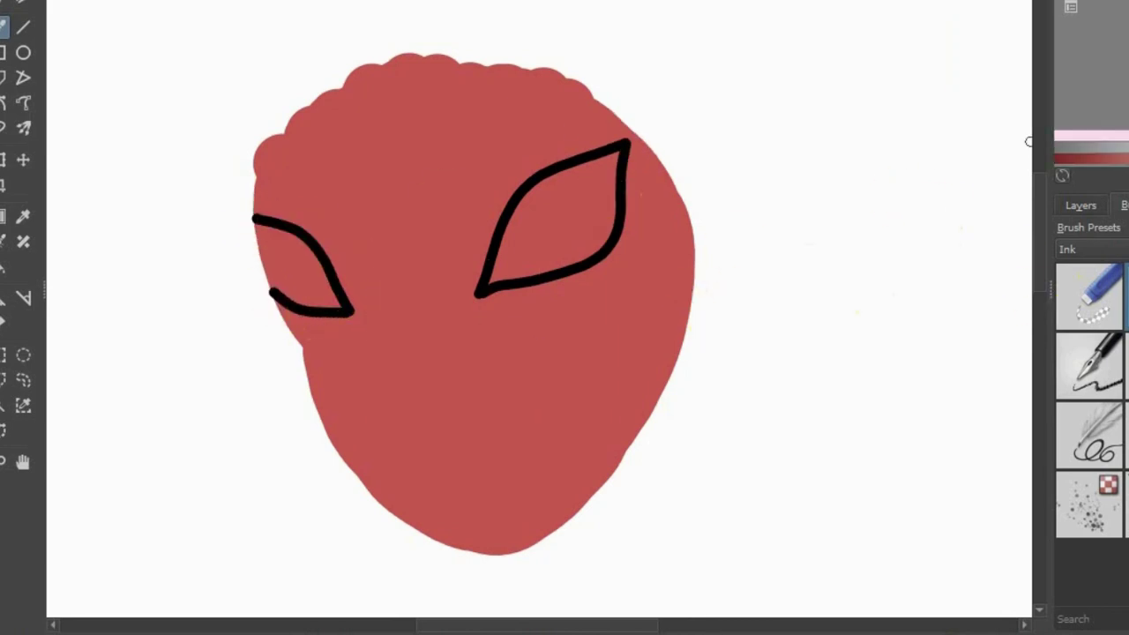
{"action": "left_click_drag", "start_coordinate": [574, 222], "coordinate": [524, 265]}
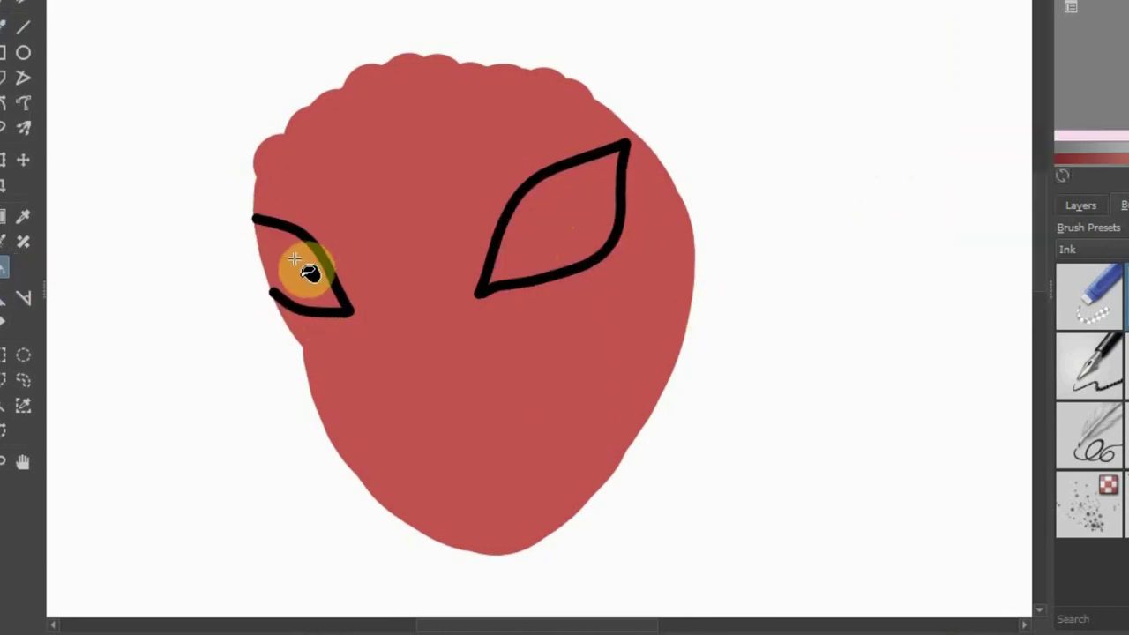
{"action": "scroll", "coordinate": [369, 286], "scroll_direction": "up", "scroll_amount": 2}
Paint dark brown pupils in the right and left eyes
{"action": "left_click", "coordinate": [894, 41], "text": "ctrl"}
{"action": "mouse_move", "coordinate": [820, 79]}
{"action": "left_mouse_down"}
{"action": "mouse_move", "coordinate": [839, 56]}
{"action": "mouse_move", "coordinate": [808, 164]}
{"action": "left_mouse_up"}
{"action": "key", "text": "ctrl+z"}
{"action": "mouse_move", "coordinate": [865, 45]}
{"action": "left_mouse_down"}
{"action": "mouse_move", "coordinate": [782, 146]}
{"action": "mouse_move", "coordinate": [788, 93]}
{"action": "mouse_move", "coordinate": [829, 163]}
{"action": "left_mouse_up"}
{"action": "left_click", "coordinate": [1017, 256], "text": "ctrl"}
{"action": "mouse_move", "coordinate": [217, 208]}
{"action": "left_mouse_down"}
{"action": "mouse_move", "coordinate": [194, 235]}
{"action": "mouse_move", "coordinate": [270, 252]}
{"action": "mouse_move", "coordinate": [289, 293]}
{"action": "mouse_move", "coordinate": [215, 182]}
{"action": "left_mouse_up"}
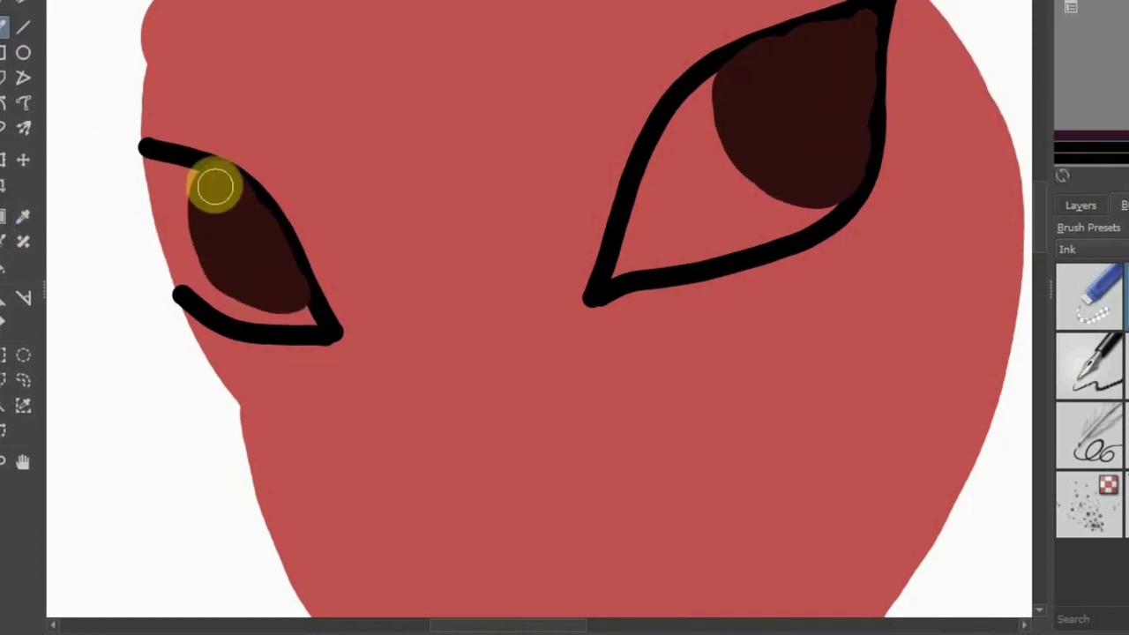
Invert the eye outlines to light colours and fill both eyes with white
{"action": "left_click", "coordinate": [20, 220]}
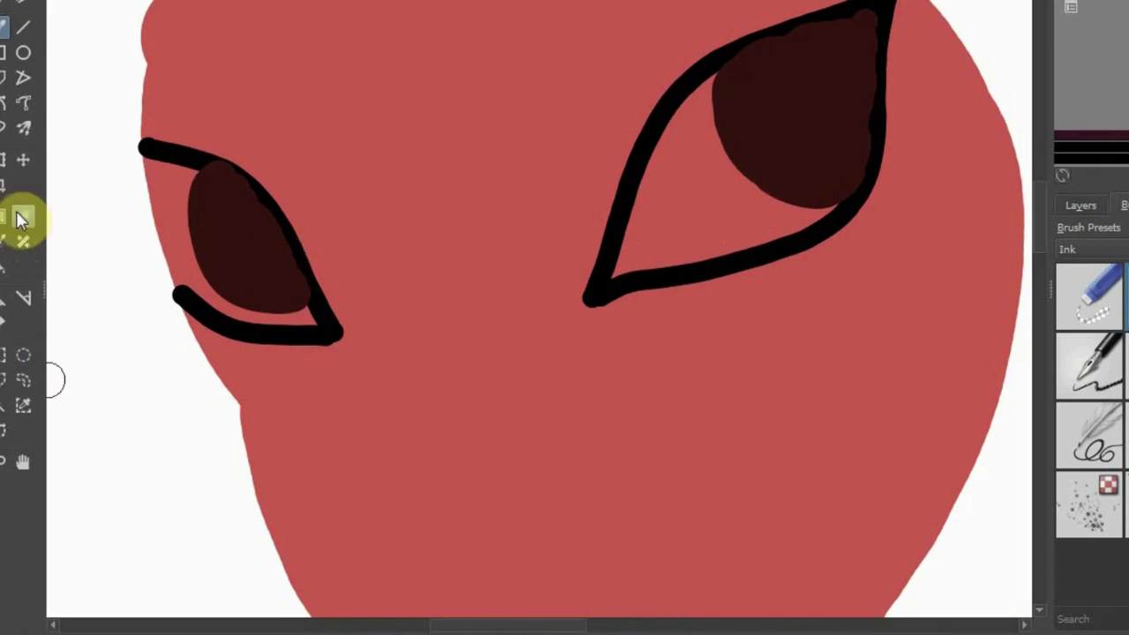
{"action": "left_click", "coordinate": [737, 263]}
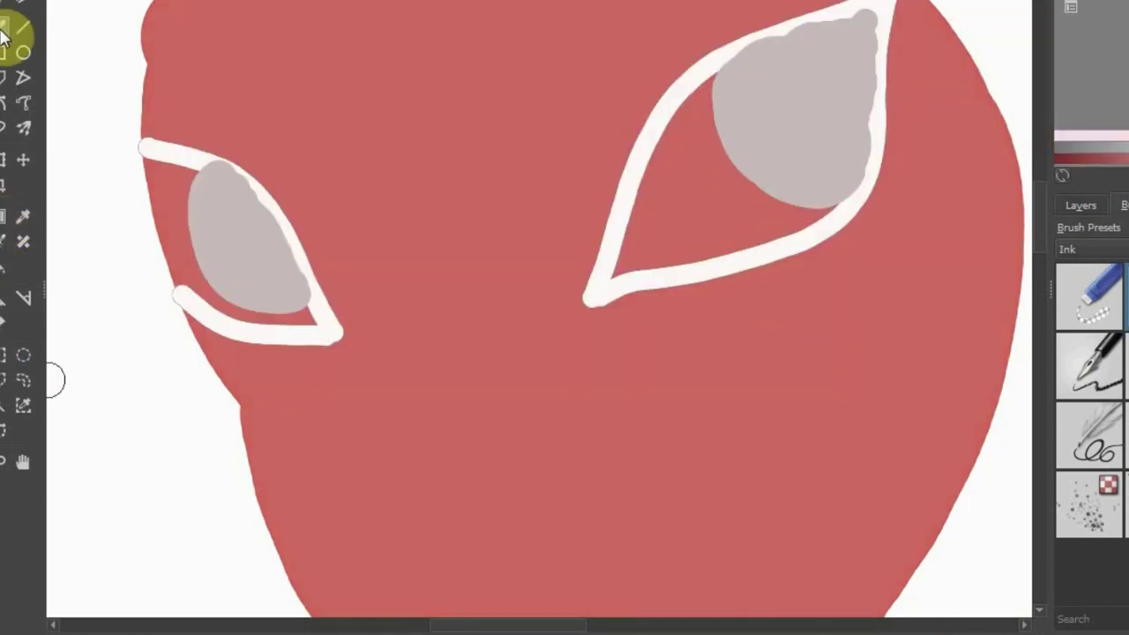
{"action": "mouse_move", "coordinate": [671, 256]}
{"action": "left_mouse_down"}
{"action": "mouse_move", "coordinate": [648, 214]}
{"action": "mouse_move", "coordinate": [814, 45]}
{"action": "mouse_move", "coordinate": [794, 150]}
{"action": "left_mouse_up"}
{"action": "left_click_drag", "start_coordinate": [309, 318], "coordinate": [275, 307]}
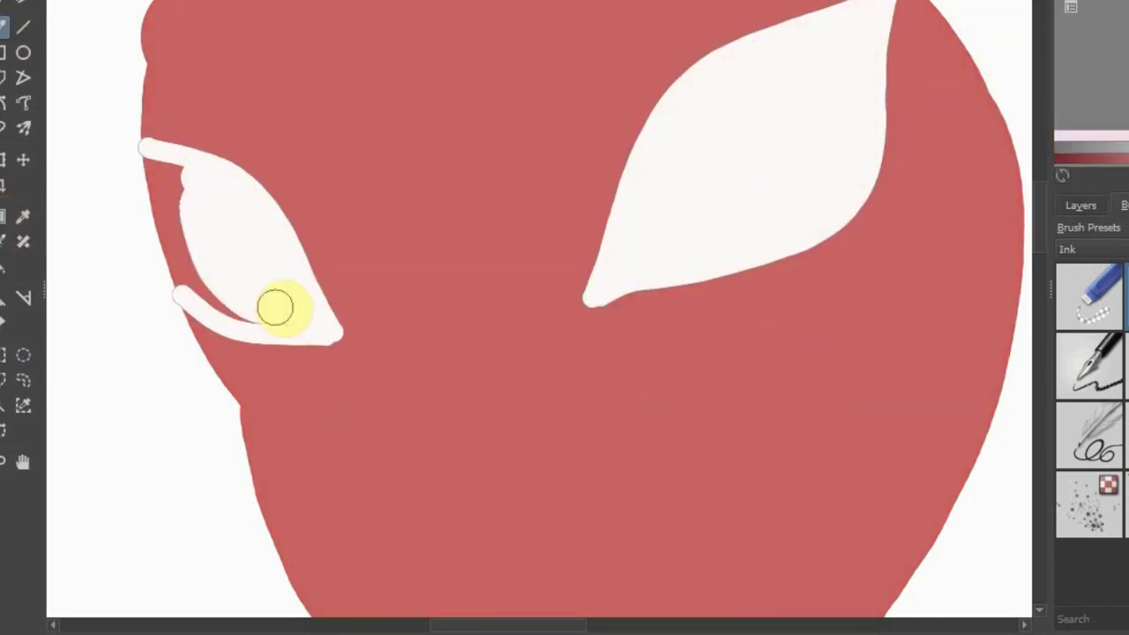
{"action": "key", "text": "ctrl+z"}
{"action": "mouse_move", "coordinate": [177, 168]}
{"action": "left_mouse_down"}
{"action": "mouse_move", "coordinate": [156, 202]}
{"action": "mouse_move", "coordinate": [260, 227]}
{"action": "mouse_move", "coordinate": [188, 212]}
{"action": "left_mouse_up"}
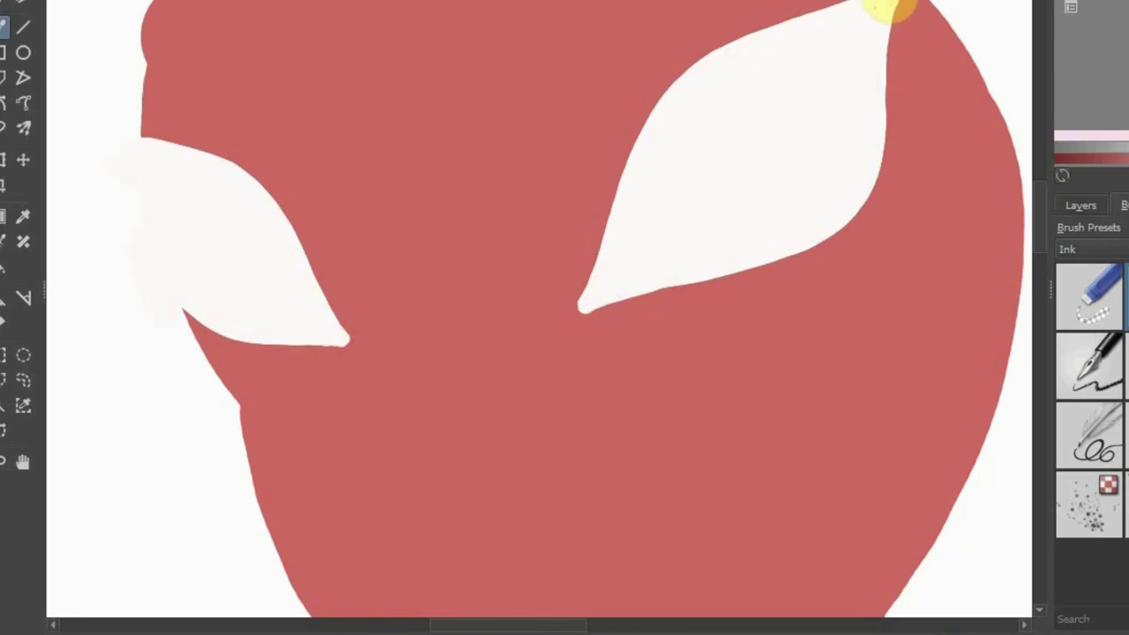
Reshape the right eye's upper edge in white and trim its lower-left edge with red
{"action": "left_click_drag", "start_coordinate": [750, 262], "coordinate": [888, 81]}
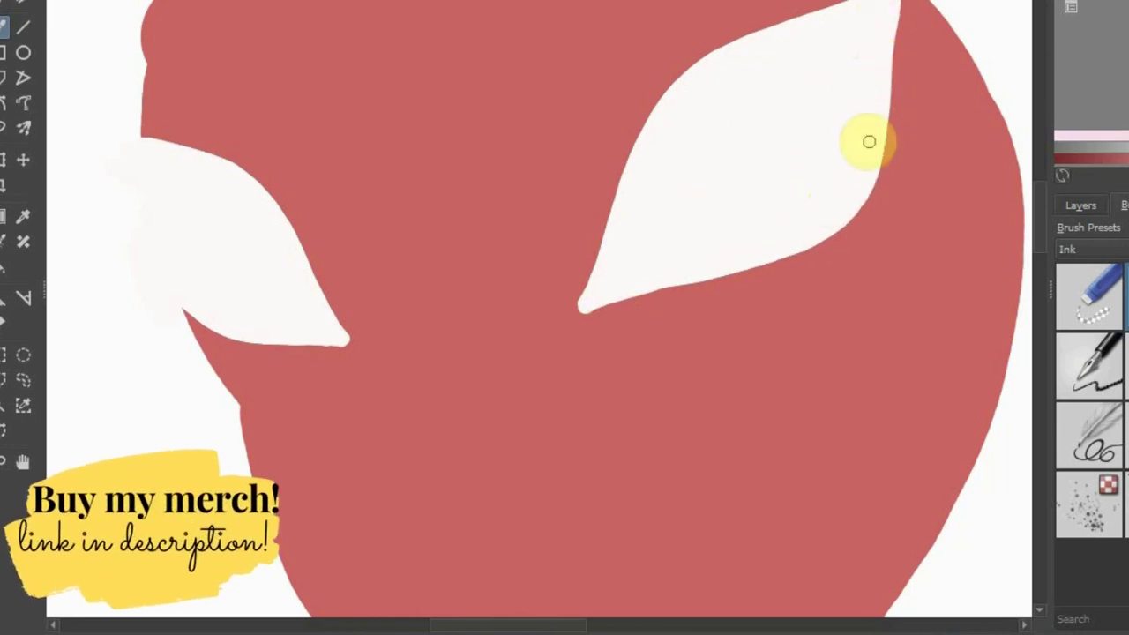
{"action": "key", "text": "x"}
{"action": "mouse_move", "coordinate": [574, 227]}
{"action": "left_mouse_down"}
{"action": "mouse_move", "coordinate": [580, 171]}
{"action": "mouse_move", "coordinate": [804, 247]}
{"action": "mouse_move", "coordinate": [562, 330]}
{"action": "mouse_move", "coordinate": [555, 300]}
{"action": "left_mouse_up"}
{"action": "scroll", "coordinate": [746, 76], "scroll_direction": "down", "scroll_amount": 3}
{"action": "scroll", "coordinate": [633, 346], "scroll_direction": "up", "scroll_amount": 3}
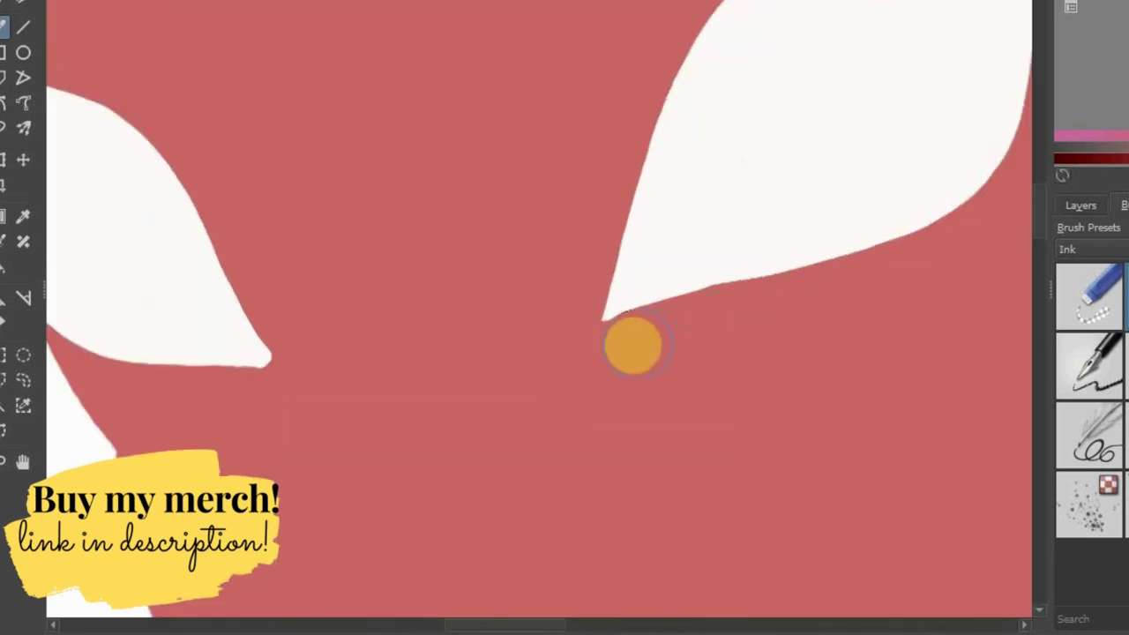
{"action": "key", "text": "minus"}
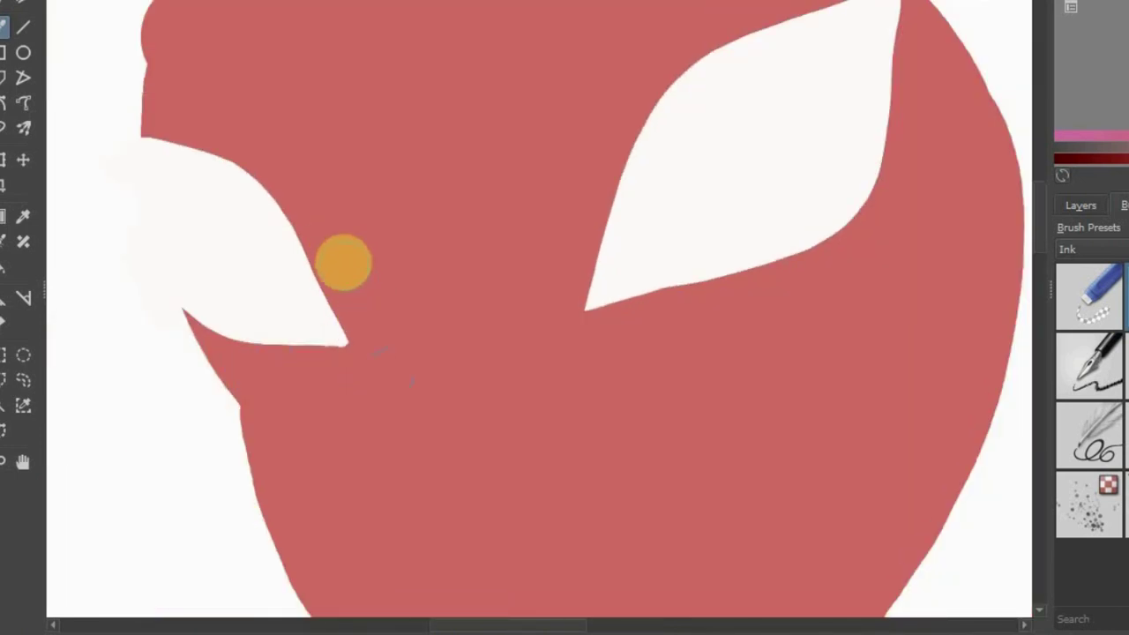
{"action": "key", "text": "plus"}
{"action": "left_click_drag", "start_coordinate": [217, 398], "coordinate": [482, 516]}
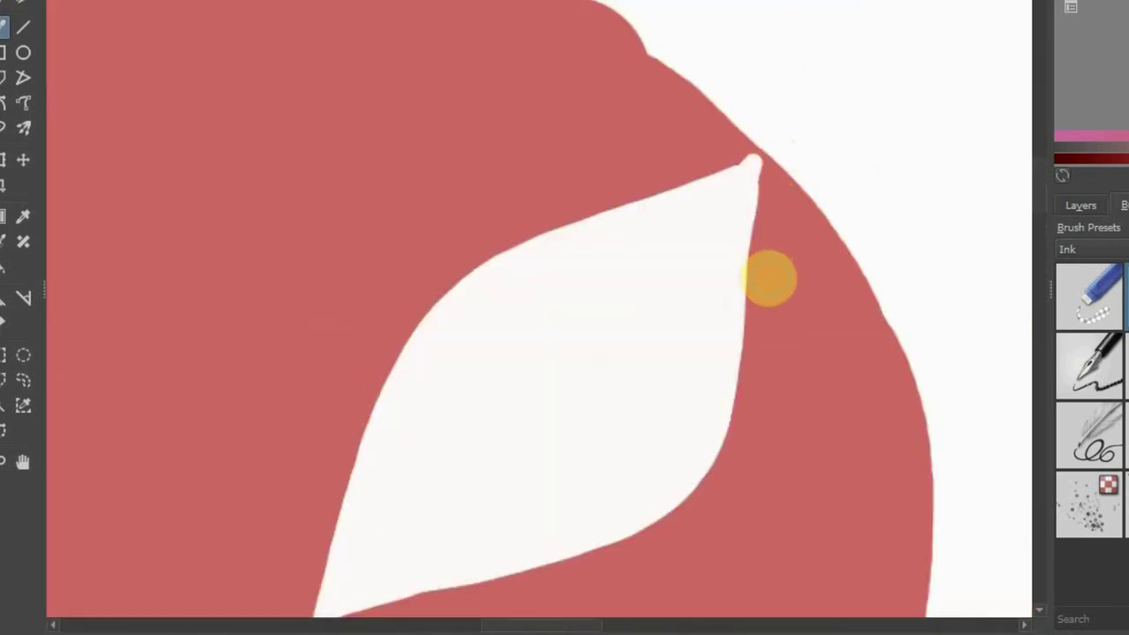
Round out the head's top-right outline with red strokes
{"action": "left_click_drag", "start_coordinate": [747, 132], "coordinate": [794, 186]}
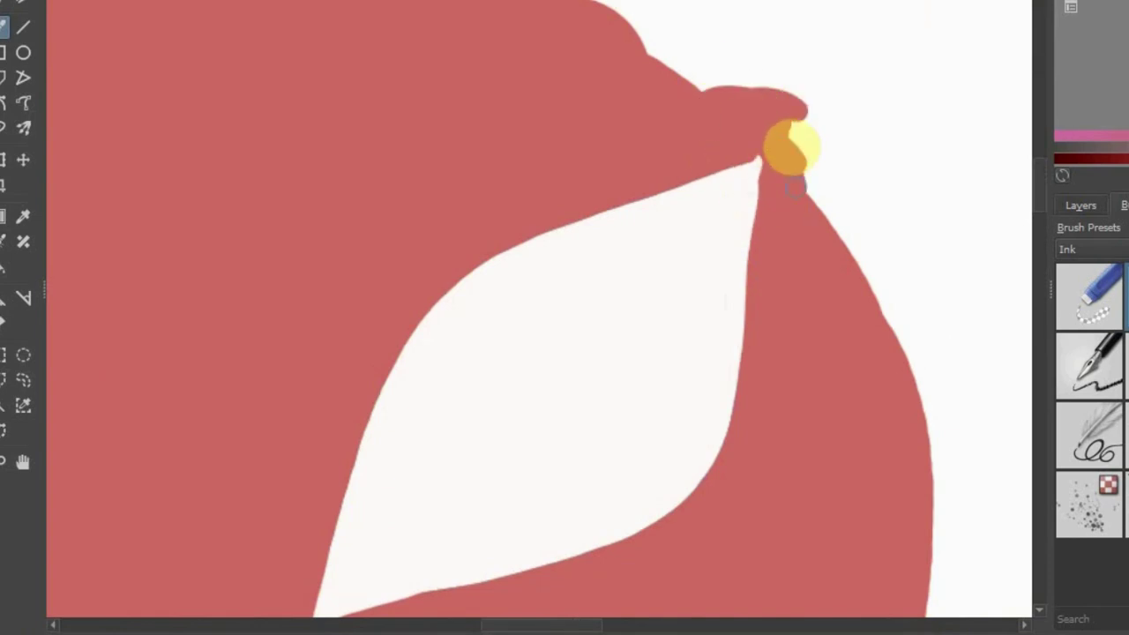
{"action": "key", "text": "plus"}
{"action": "key", "text": "minus"}
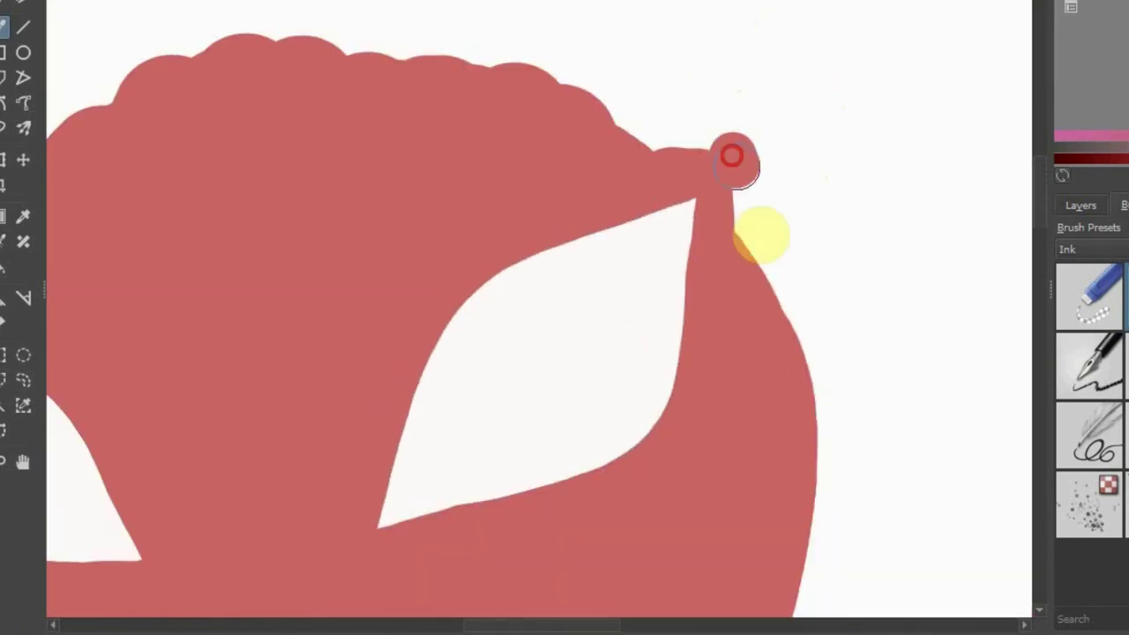
{"action": "left_click_drag", "start_coordinate": [761, 239], "coordinate": [653, 113]}
{"action": "key", "text": "minus"}
{"action": "key", "text": "plus"}
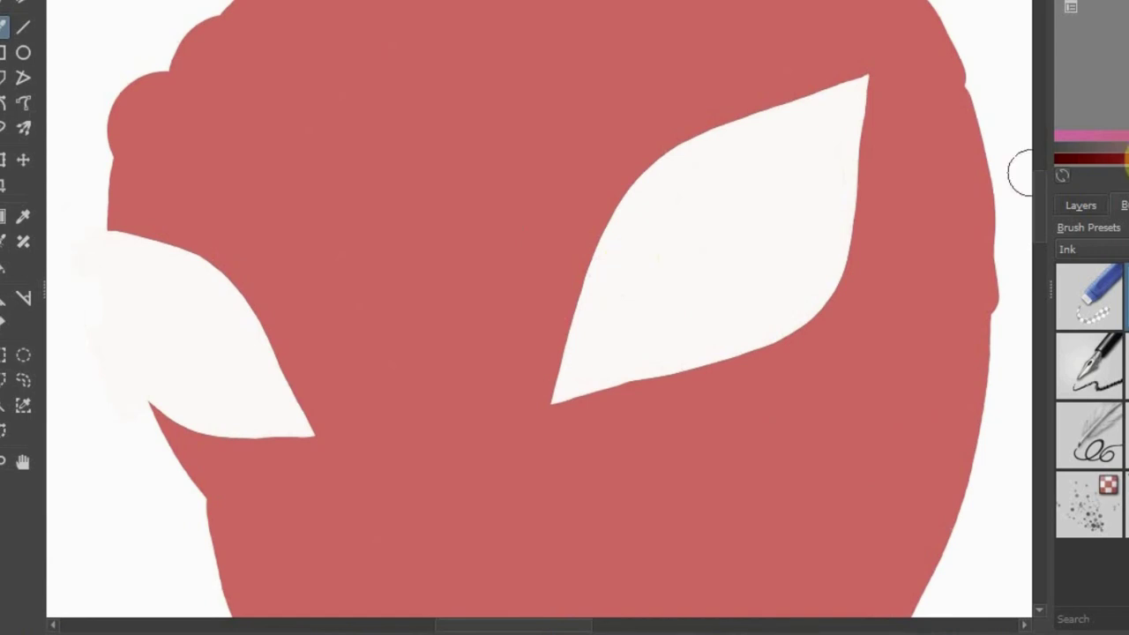
Smooth the right eye's upper edge with sampled near-white and block in a dark red nose
{"action": "left_click", "coordinate": [597, 343], "text": "ctrl"}
{"action": "left_click_drag", "start_coordinate": [626, 192], "coordinate": [794, 101]}
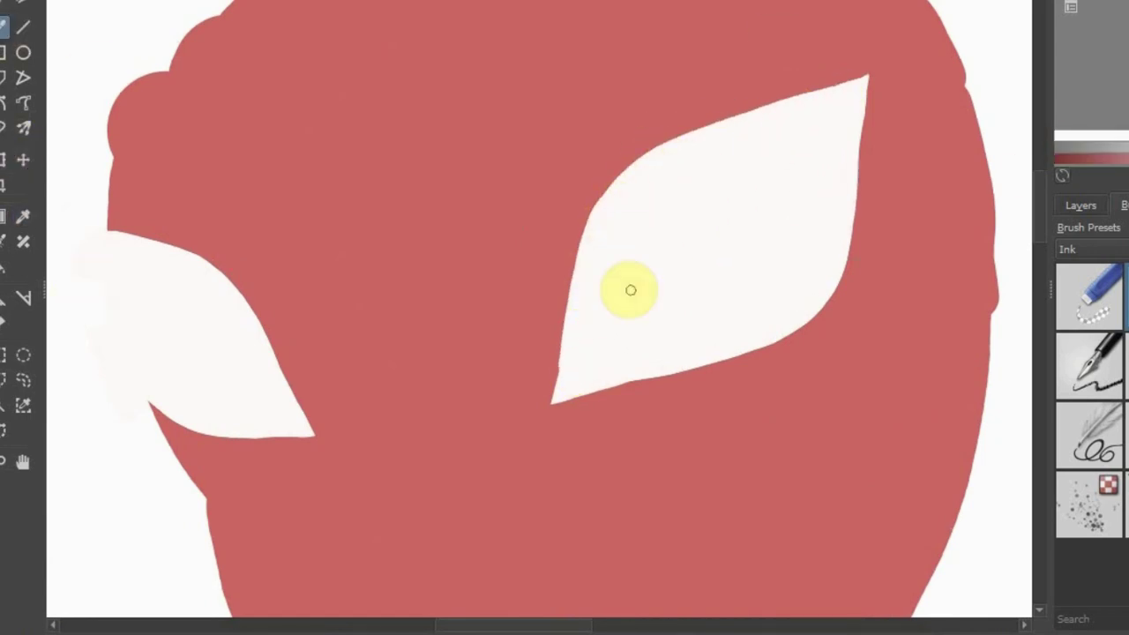
{"action": "scroll", "coordinate": [257, 333], "scroll_direction": "down", "scroll_amount": 3}
{"action": "left_click_drag", "start_coordinate": [379, 317], "coordinate": [475, 318]}
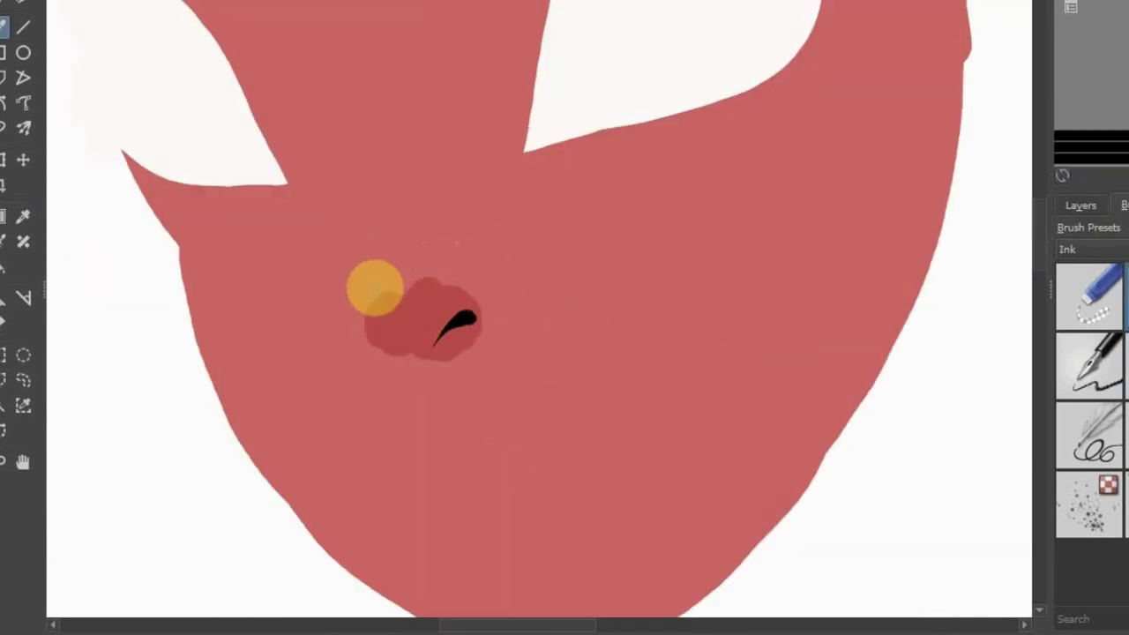
Draw black nostril curves on the nose's left and right sides
{"action": "left_click_drag", "start_coordinate": [370, 291], "coordinate": [404, 351]}
{"action": "key", "text": "ctrl+z"}
{"action": "left_click_drag", "start_coordinate": [366, 291], "coordinate": [405, 351]}
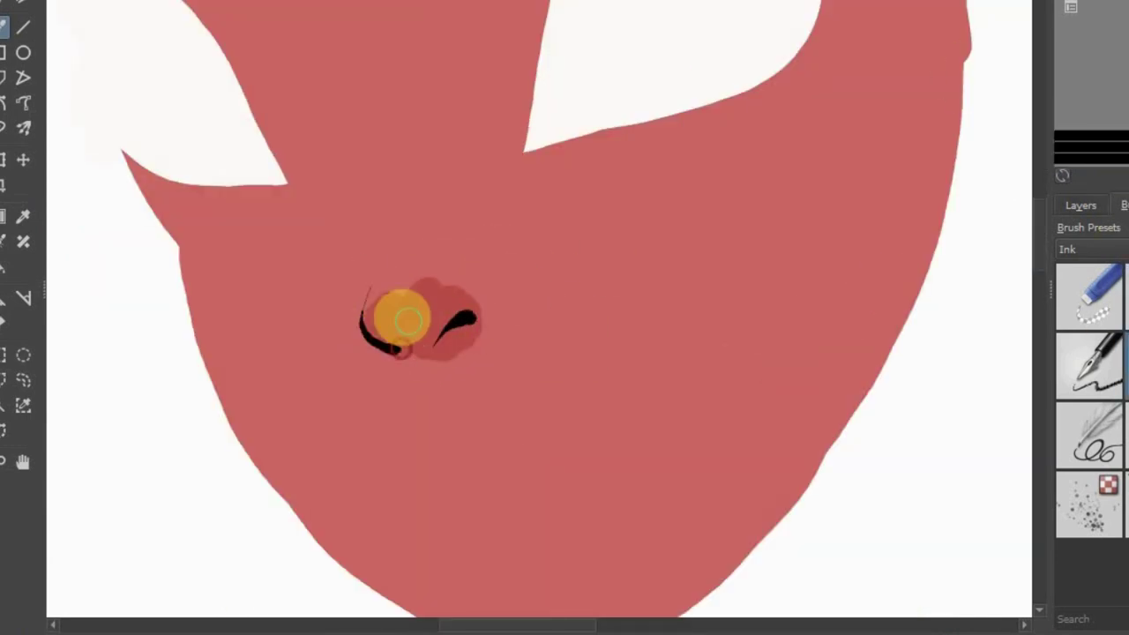
{"action": "key", "text": "plus"}
{"action": "left_click", "coordinate": [1090, 295]}
{"action": "left_click_drag", "start_coordinate": [467, 308], "coordinate": [450, 369]}
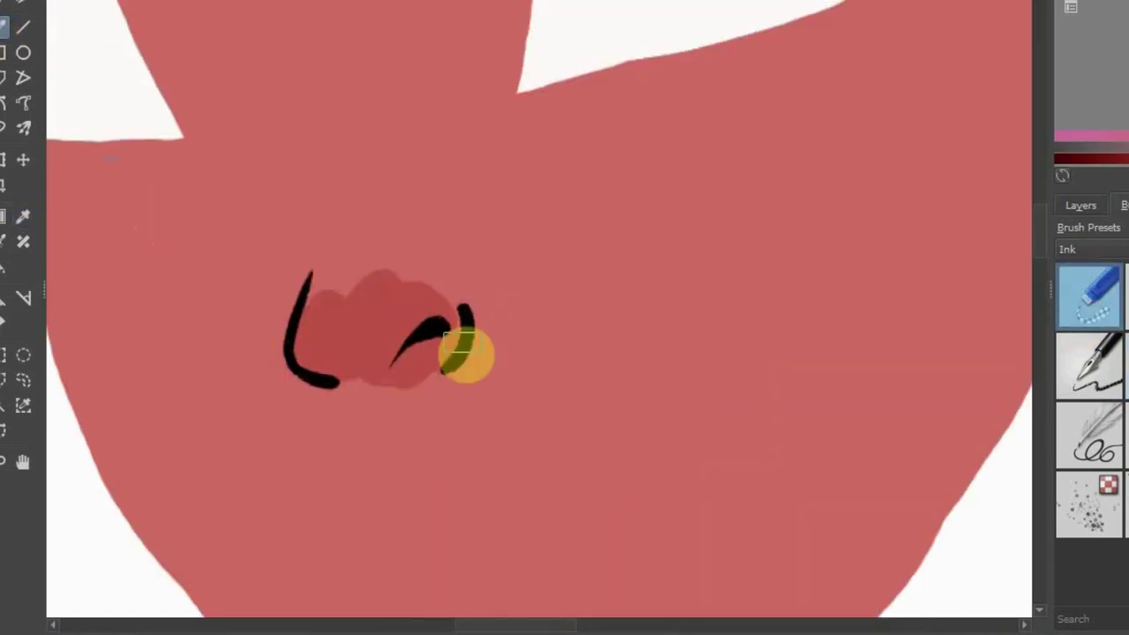
Soften the nose shape, add a white highlight, and blend a dark lower-left shadow
{"action": "left_click", "coordinate": [1071, 249]}
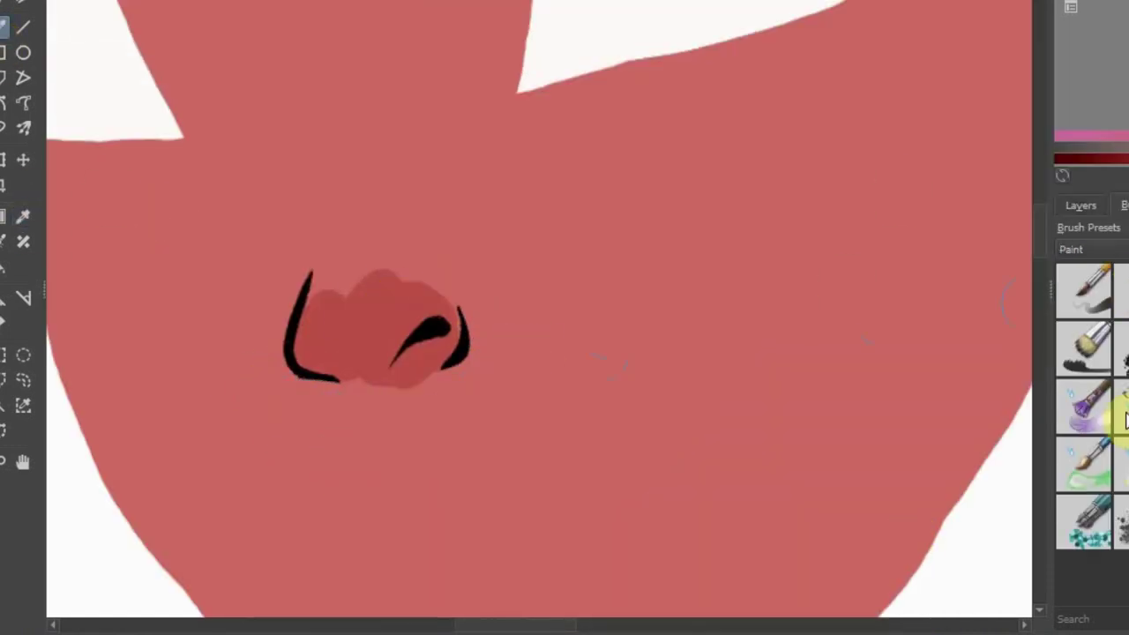
{"action": "left_click_drag", "start_coordinate": [411, 265], "coordinate": [380, 336]}
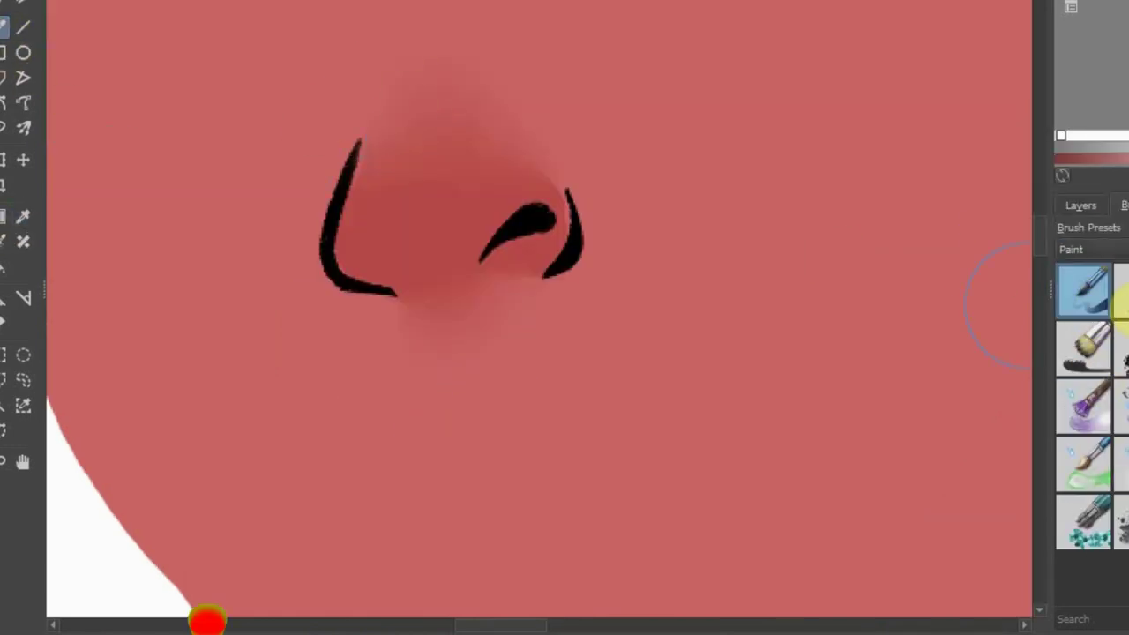
{"action": "left_click_drag", "start_coordinate": [480, 196], "coordinate": [399, 187]}
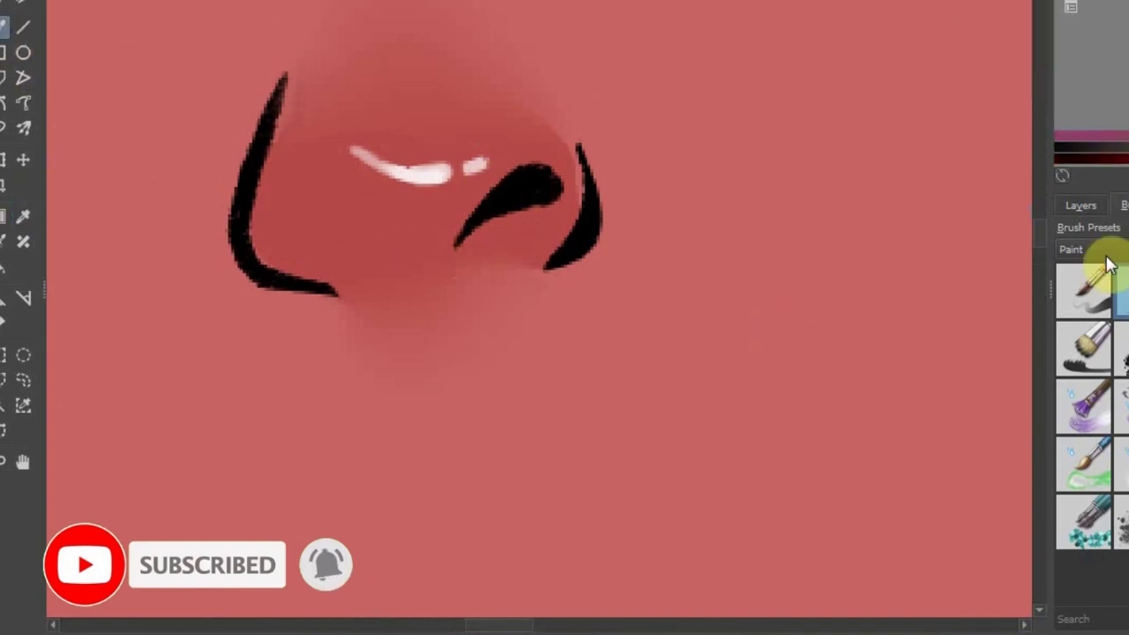
{"action": "left_click", "coordinate": [1102, 272]}
{"action": "mouse_move", "coordinate": [359, 219]}
{"action": "left_mouse_down"}
{"action": "mouse_move", "coordinate": [307, 216]}
{"action": "mouse_move", "coordinate": [358, 253]}
{"action": "left_mouse_up"}
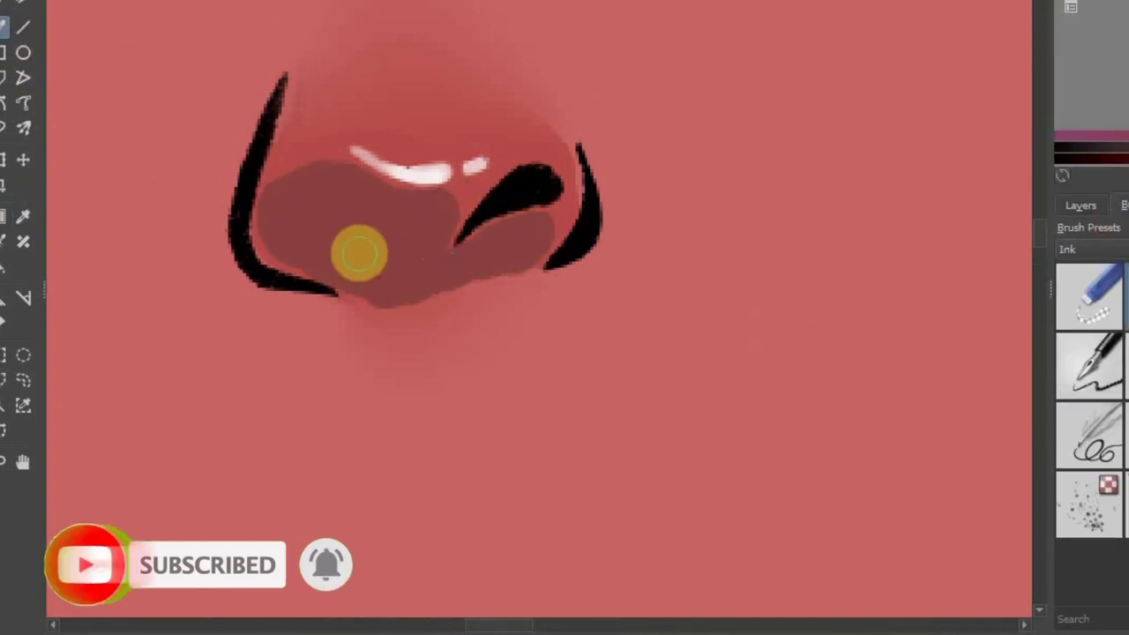
{"action": "left_click", "coordinate": [1099, 277]}
{"action": "mouse_move", "coordinate": [527, 252]}
{"action": "left_mouse_down"}
{"action": "mouse_move", "coordinate": [396, 298]}
{"action": "mouse_move", "coordinate": [340, 209]}
{"action": "mouse_move", "coordinate": [293, 255]}
{"action": "mouse_move", "coordinate": [381, 305]}
{"action": "left_mouse_up"}
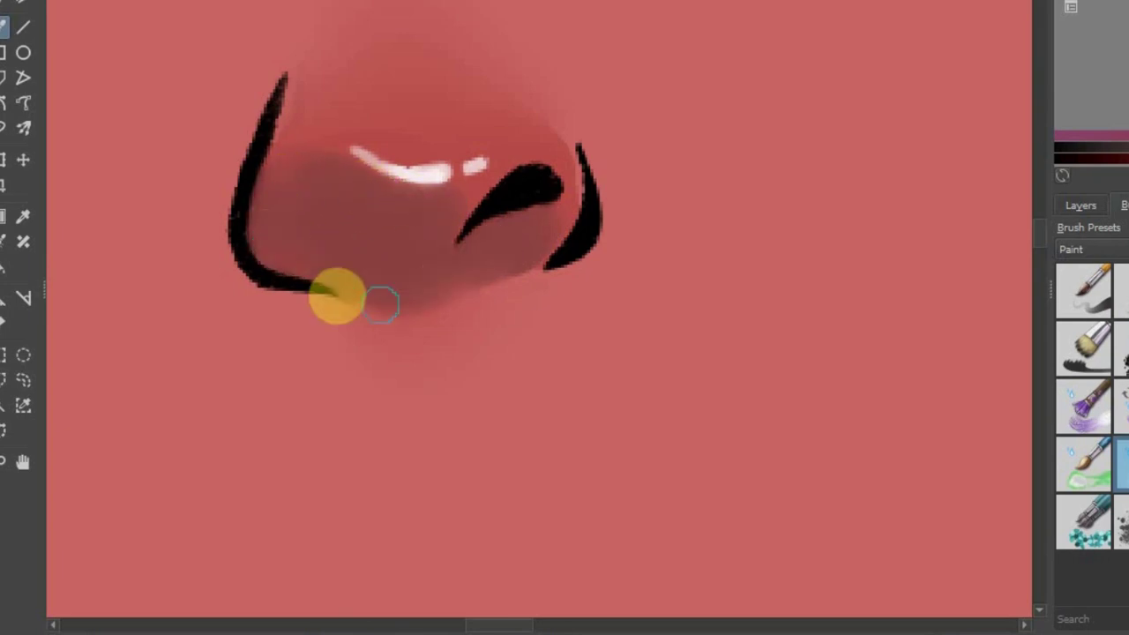
Paint dark red over the nose top and blend it into the skin with the soft brush
{"action": "scroll", "coordinate": [457, 244], "scroll_direction": "down", "scroll_amount": 3}
{"action": "scroll", "coordinate": [457, 244], "scroll_direction": "up", "scroll_amount": 3}
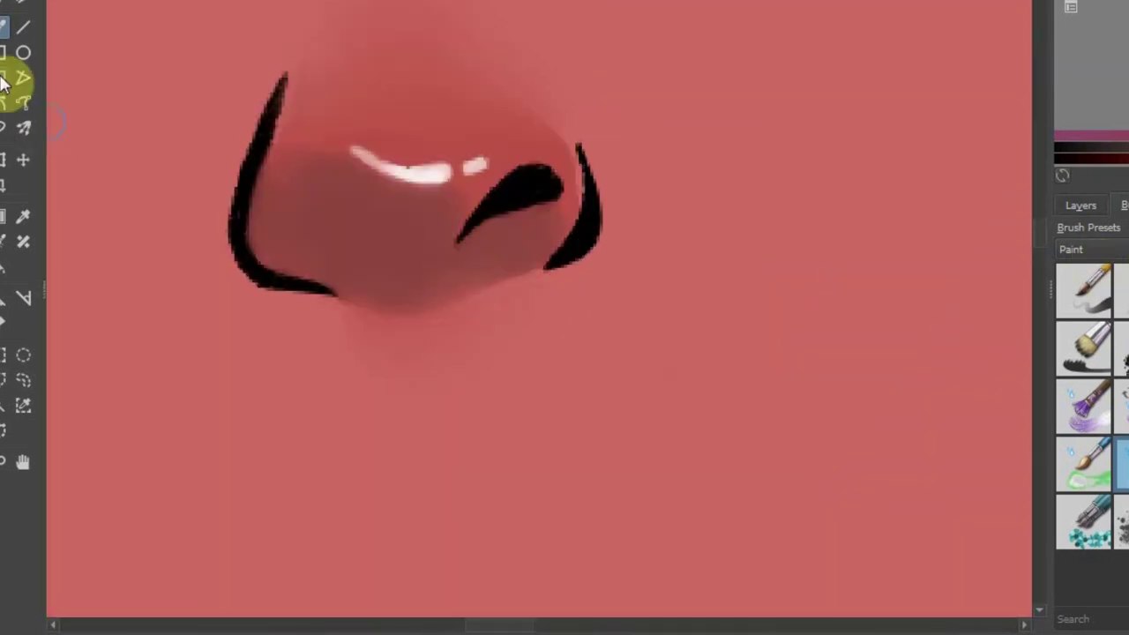
{"action": "key", "text": "slash"}
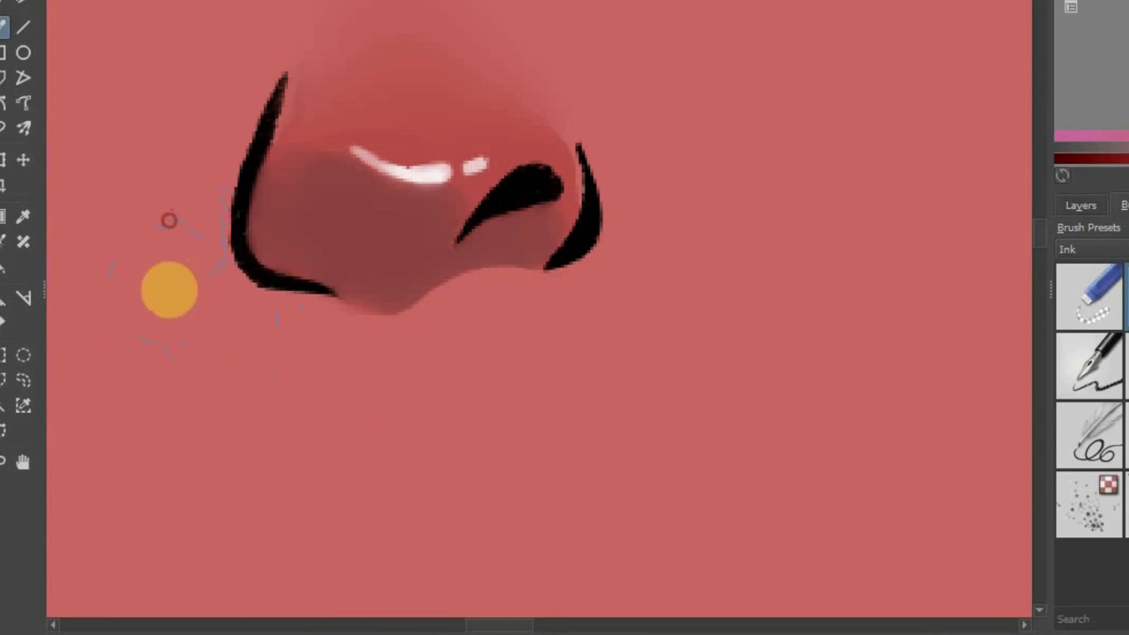
{"action": "key", "text": "slash"}
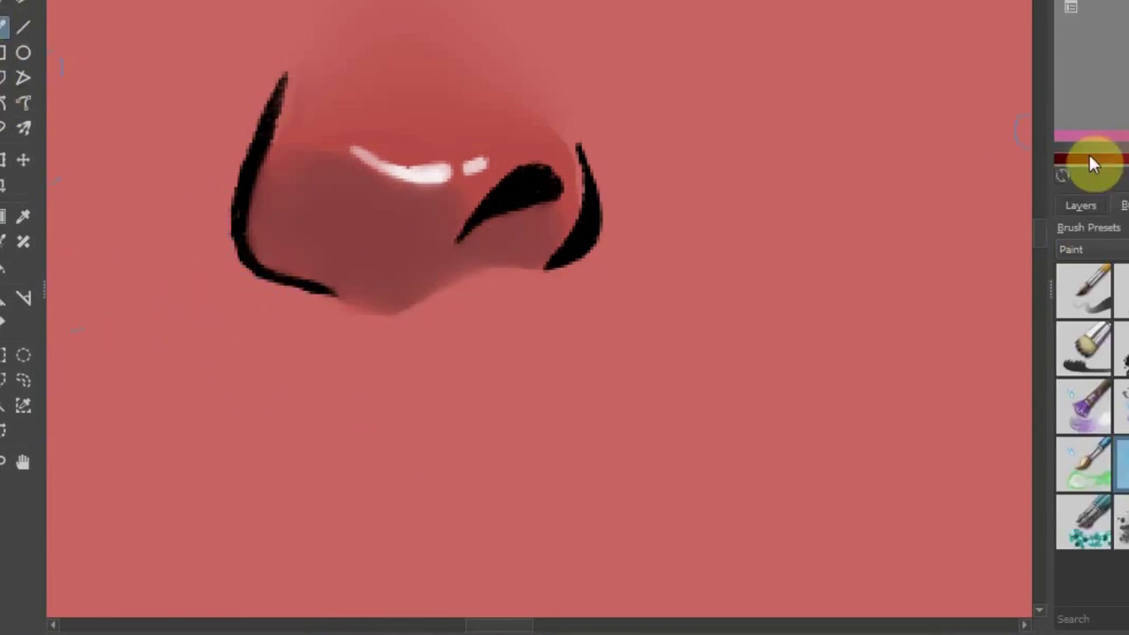
{"action": "key", "text": "slash"}
{"action": "mouse_move", "coordinate": [361, 68]}
{"action": "left_mouse_down"}
{"action": "mouse_move", "coordinate": [494, 53]}
{"action": "mouse_move", "coordinate": [496, 101]}
{"action": "mouse_move", "coordinate": [312, 83]}
{"action": "left_mouse_up"}
{"action": "key", "text": "slash"}
{"action": "scroll", "coordinate": [312, 83], "scroll_direction": "down", "scroll_amount": 3}
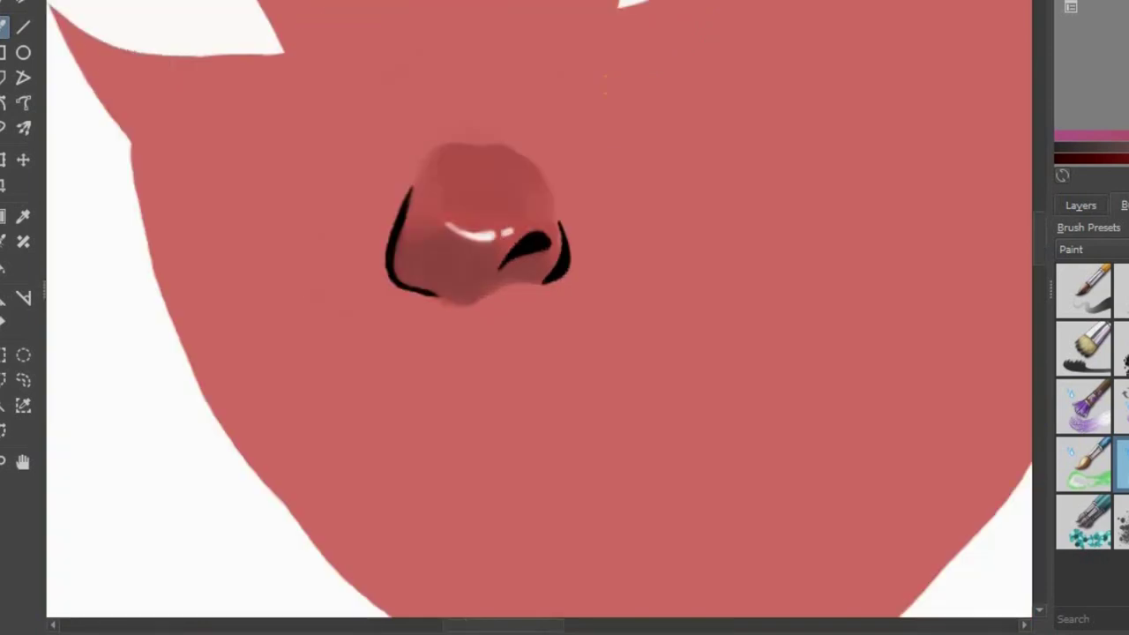
{"action": "left_click_drag", "start_coordinate": [494, 124], "coordinate": [458, 131]}
{"action": "scroll", "coordinate": [315, 197], "scroll_direction": "down", "scroll_amount": 5}
{"action": "scroll", "coordinate": [363, 213], "scroll_direction": "up", "scroll_amount": 6}
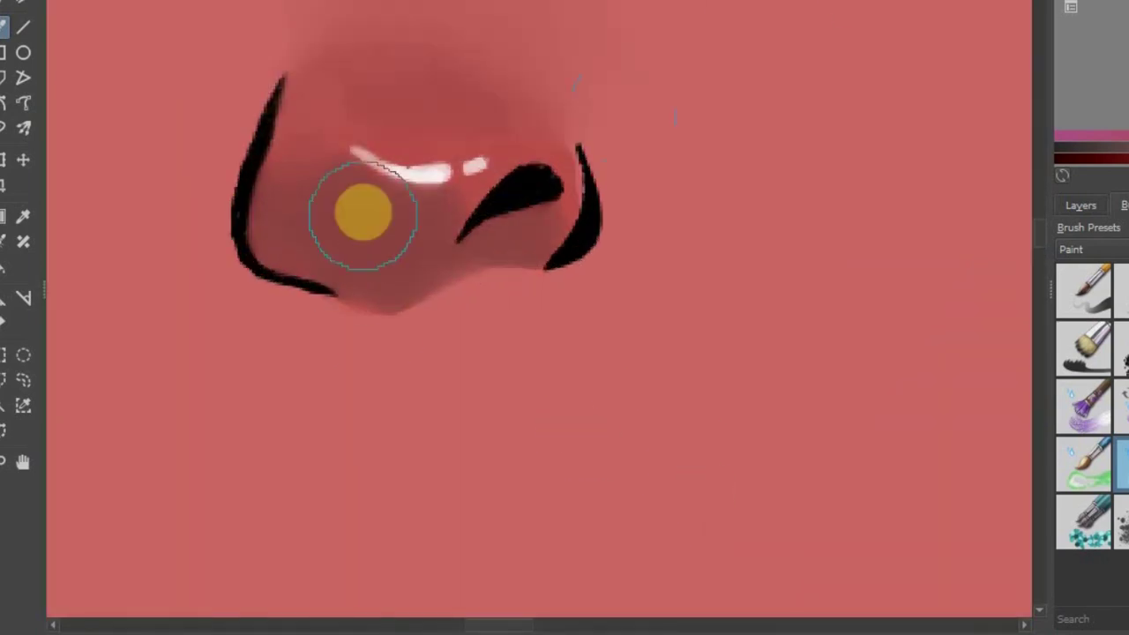
Ink thick black upper-eyelid lines over the eyes, redoing a bad stroke
{"action": "scroll", "coordinate": [575, 84], "scroll_direction": "down", "scroll_amount": 3}
{"action": "scroll", "coordinate": [816, 255], "scroll_direction": "up", "scroll_amount": 3}
{"action": "key", "text": "slash"}
{"action": "mouse_move", "coordinate": [432, 437]}
{"action": "left_mouse_down"}
{"action": "mouse_move", "coordinate": [661, 121]}
{"action": "mouse_move", "coordinate": [870, 20]}
{"action": "left_mouse_up"}
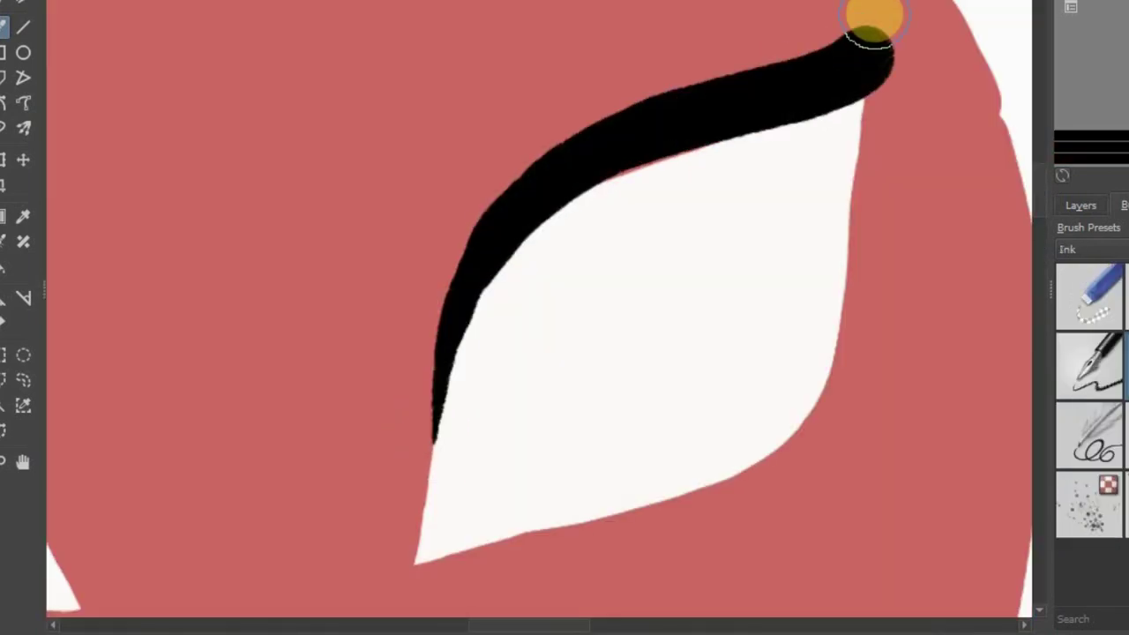
{"action": "scroll", "coordinate": [698, 94], "scroll_direction": "down", "scroll_amount": 3}
{"action": "scroll", "coordinate": [466, 164], "scroll_direction": "up", "scroll_amount": 3}
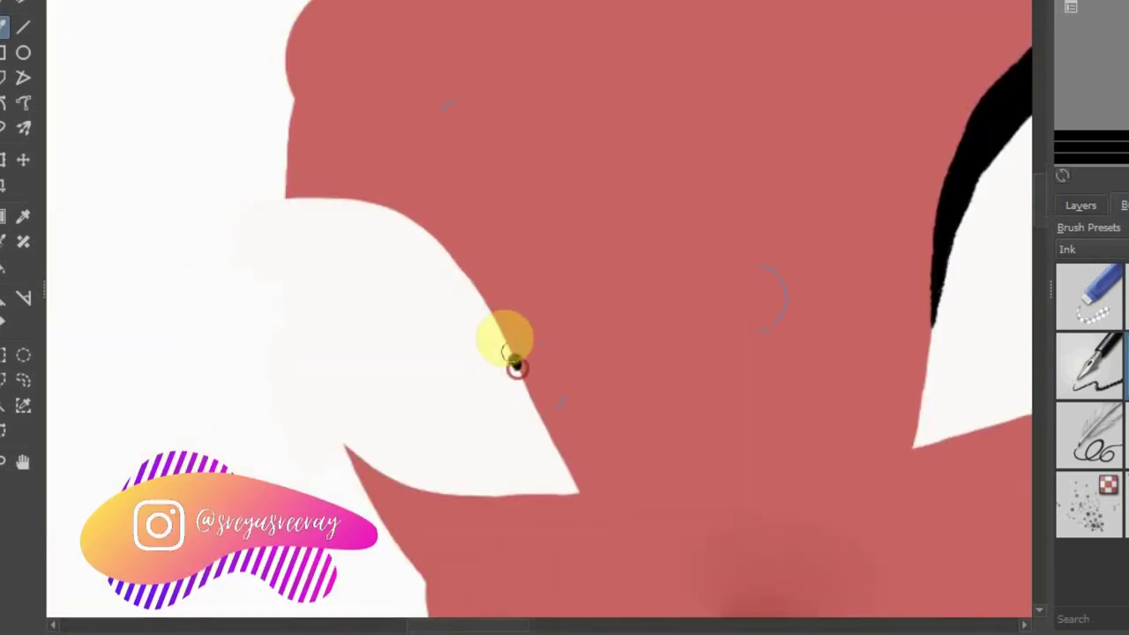
{"action": "key", "text": "ctrl+z"}
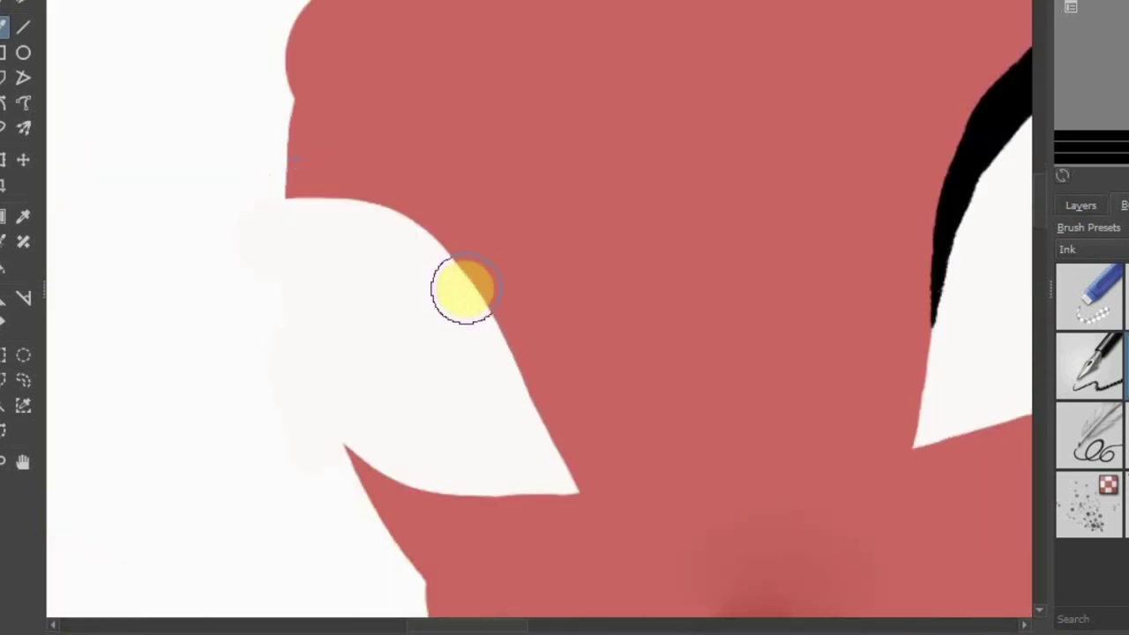
{"action": "left_click_drag", "start_coordinate": [538, 409], "coordinate": [481, 300]}
{"action": "scroll", "coordinate": [279, 161], "scroll_direction": "down", "scroll_amount": 3}
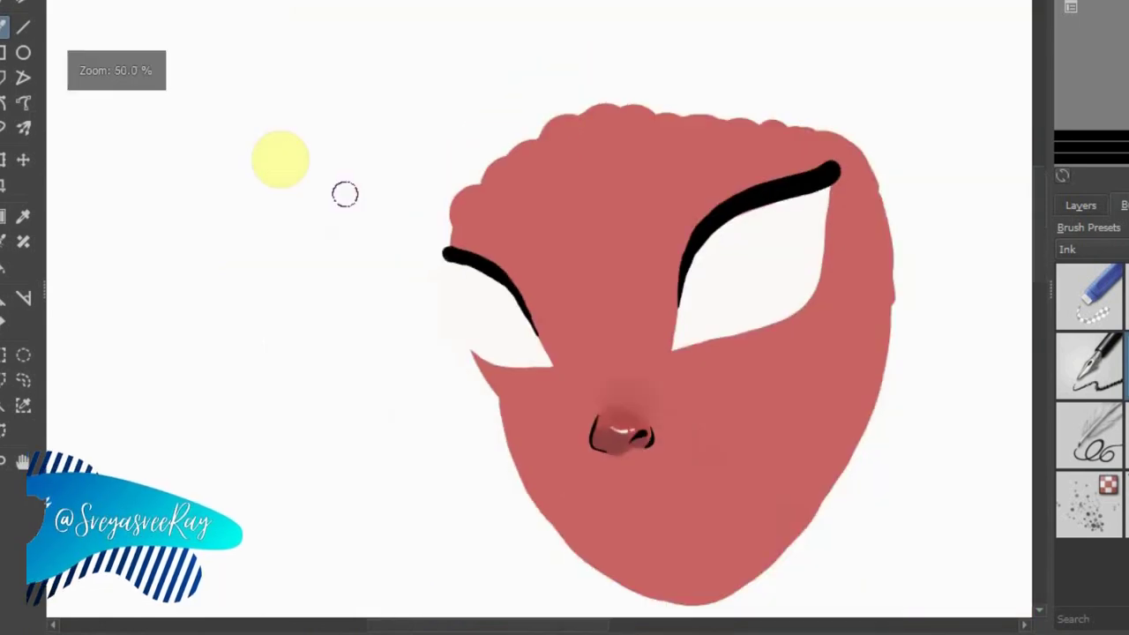
{"action": "scroll", "coordinate": [517, 403], "scroll_direction": "up", "scroll_amount": 3}
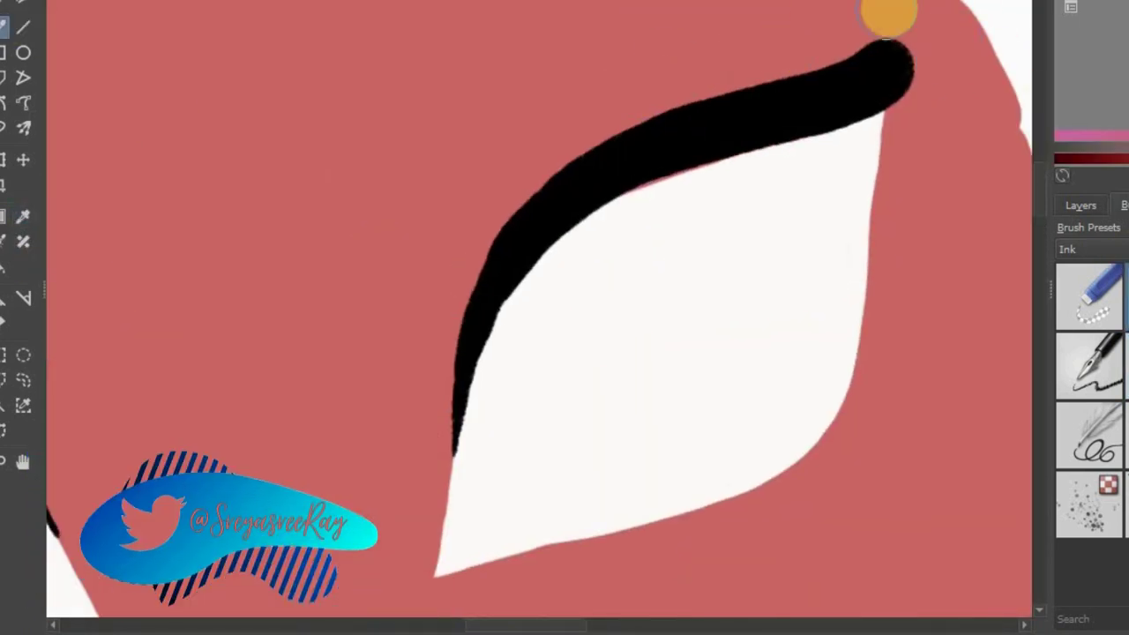
Trim the eyelid's end with skin colour and thin the left lid's underside with cream
{"action": "left_click_drag", "start_coordinate": [891, 12], "coordinate": [678, 55]}
{"action": "left_click_drag", "start_coordinate": [891, 19], "coordinate": [474, 224]}
{"action": "key", "text": "ctrl+z"}
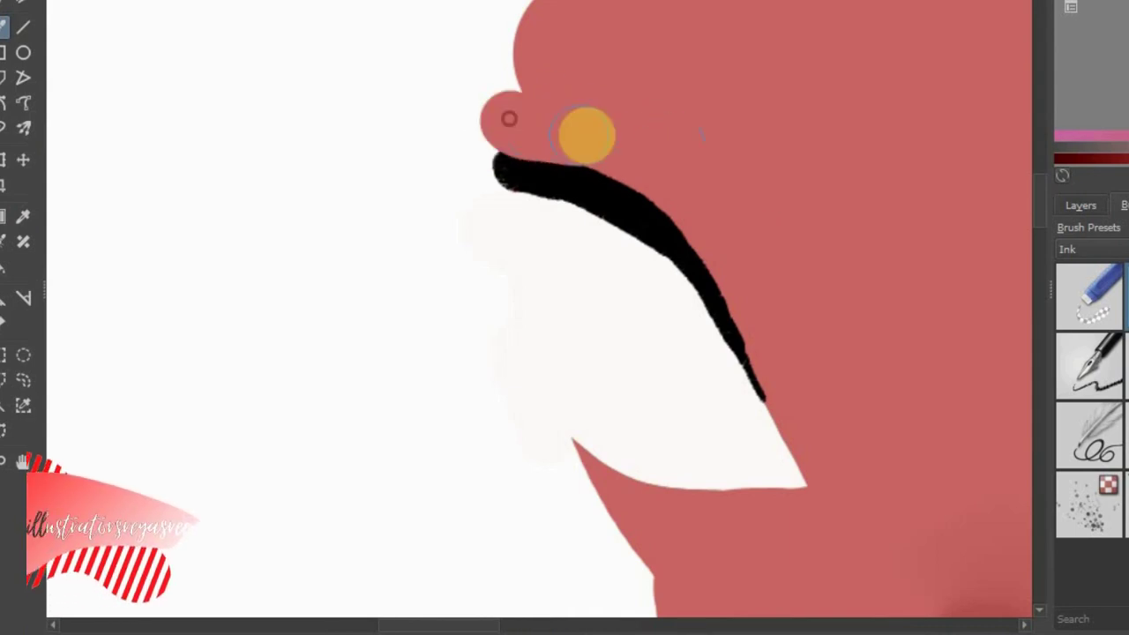
{"action": "left_click", "coordinate": [743, 433], "text": "ctrl"}
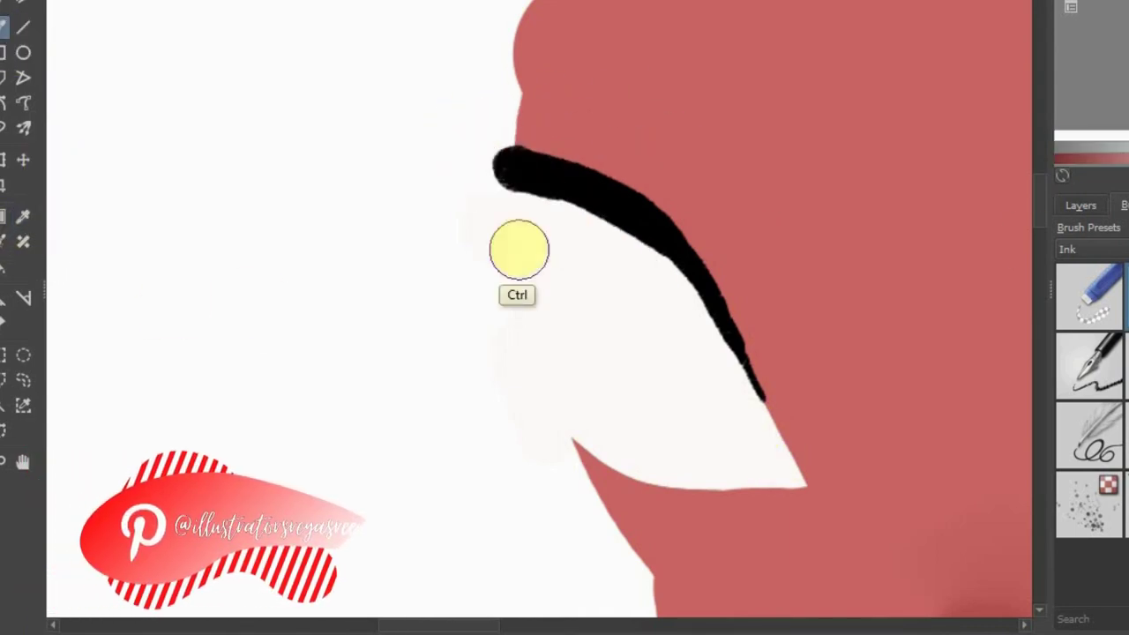
{"action": "left_click_drag", "start_coordinate": [670, 264], "coordinate": [449, 156]}
{"action": "left_click", "coordinate": [522, 114], "text": "ctrl"}
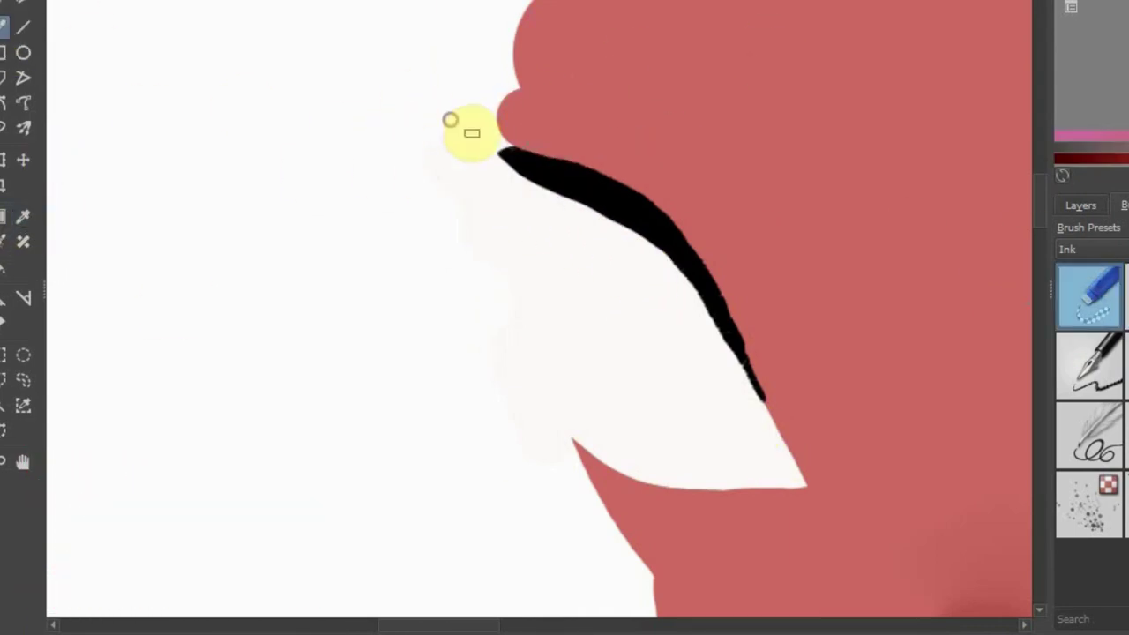
{"action": "key", "text": "ctrl+minus"}
Paint a red lip shape below the nose with a darker red upper lip and refined tips
{"action": "left_click_drag", "start_coordinate": [795, 441], "coordinate": [641, 107]}
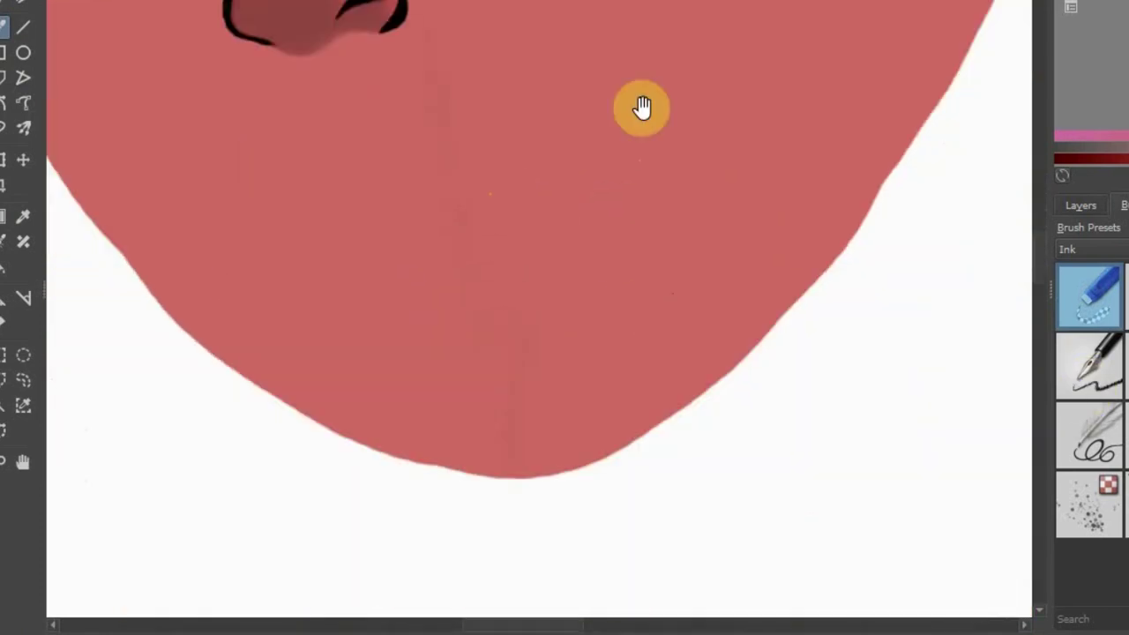
{"action": "mouse_move", "coordinate": [239, 220]}
{"action": "left_mouse_down"}
{"action": "mouse_move", "coordinate": [480, 217]}
{"action": "mouse_move", "coordinate": [238, 243]}
{"action": "mouse_move", "coordinate": [338, 159]}
{"action": "mouse_move", "coordinate": [509, 192]}
{"action": "mouse_move", "coordinate": [461, 199]}
{"action": "left_mouse_up"}
{"action": "key", "text": "ctrl+z"}
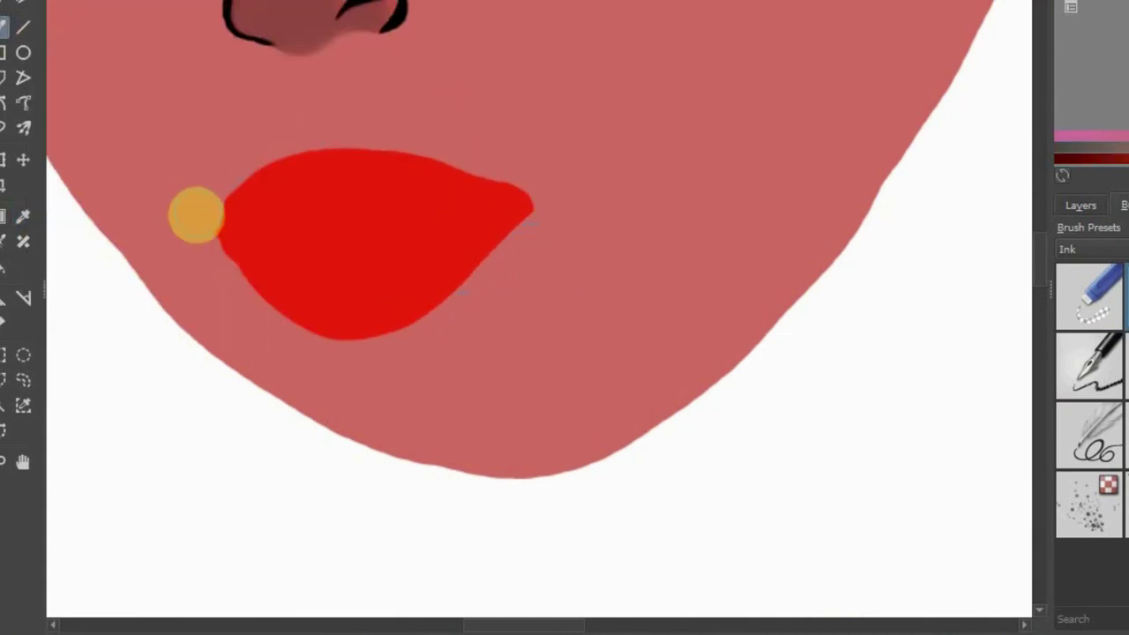
{"action": "key", "text": "ctrl+z"}
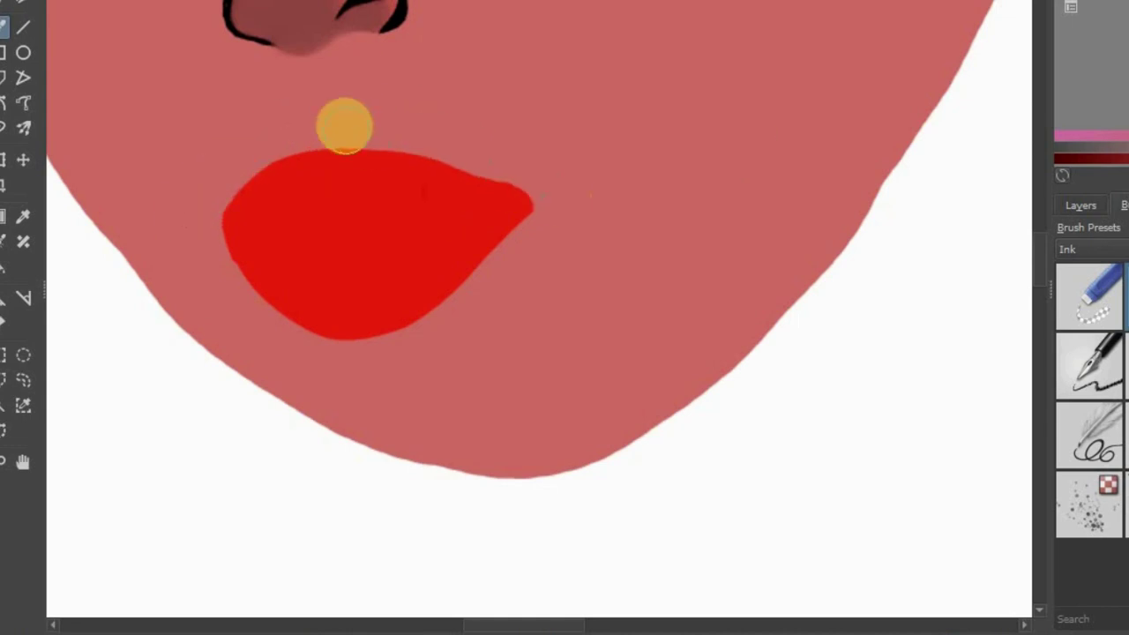
{"action": "key", "text": "ctrl+z"}
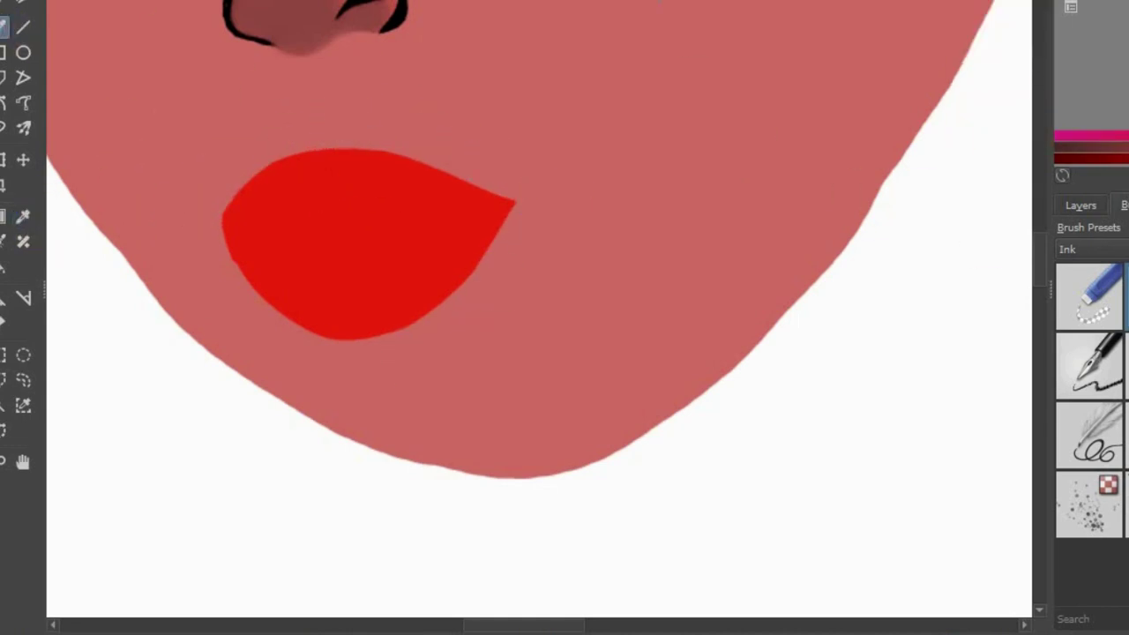
{"action": "mouse_move", "coordinate": [232, 228]}
{"action": "left_mouse_down"}
{"action": "mouse_move", "coordinate": [297, 232]}
{"action": "mouse_move", "coordinate": [338, 186]}
{"action": "mouse_move", "coordinate": [318, 167]}
{"action": "mouse_move", "coordinate": [256, 192]}
{"action": "mouse_move", "coordinate": [413, 171]}
{"action": "mouse_move", "coordinate": [416, 139]}
{"action": "left_mouse_up"}
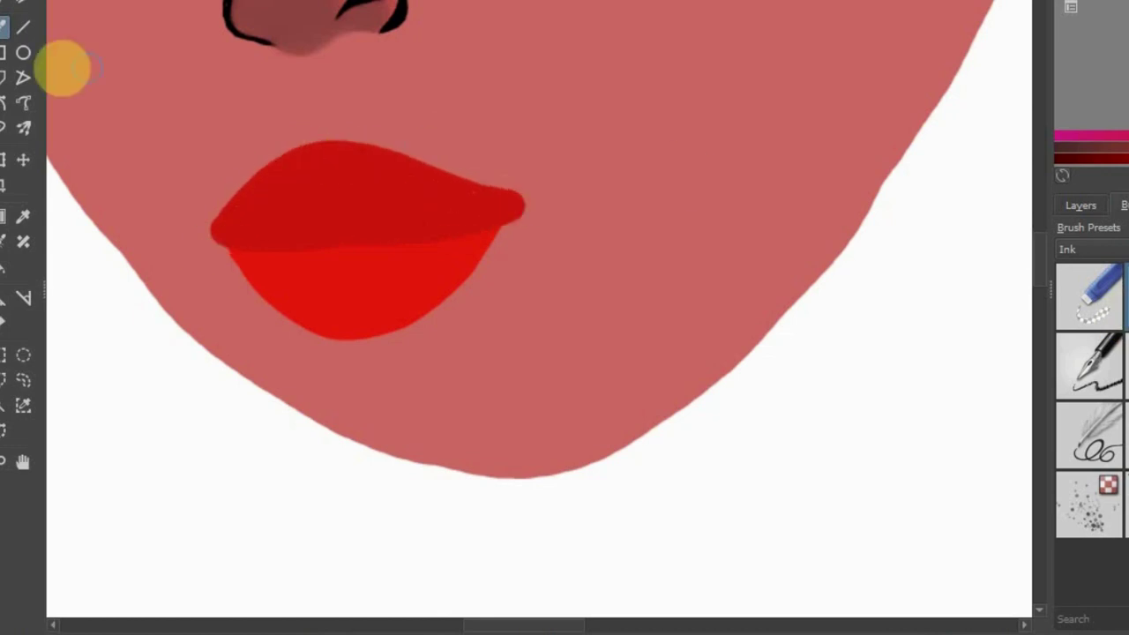
{"action": "left_click_drag", "start_coordinate": [515, 233], "coordinate": [459, 165]}
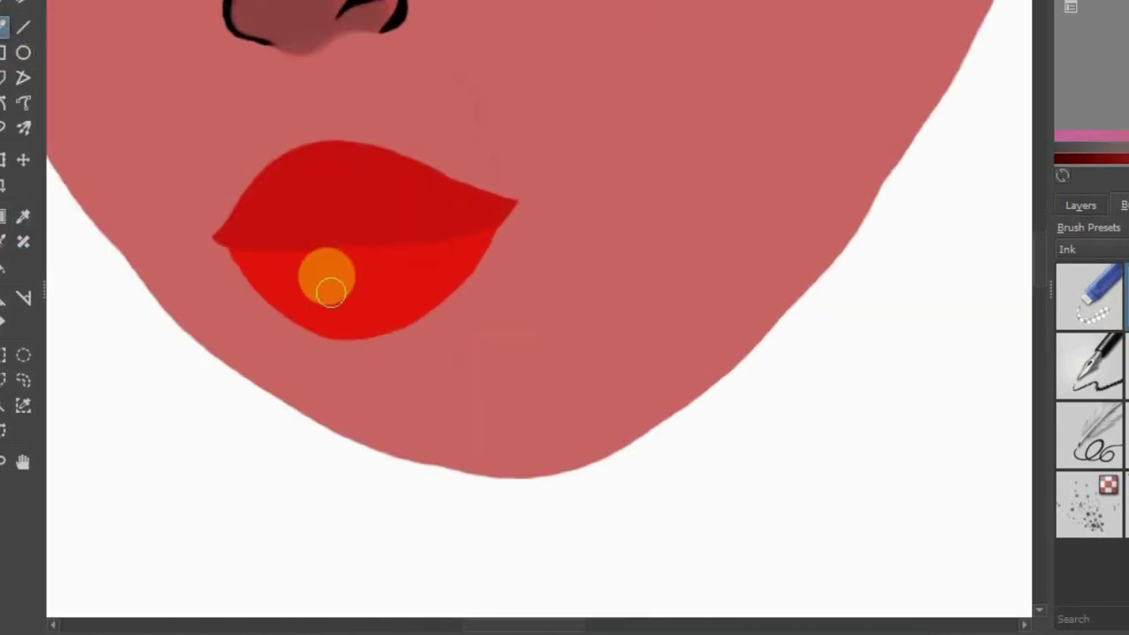
{"action": "left_click_drag", "start_coordinate": [322, 272], "coordinate": [435, 157]}
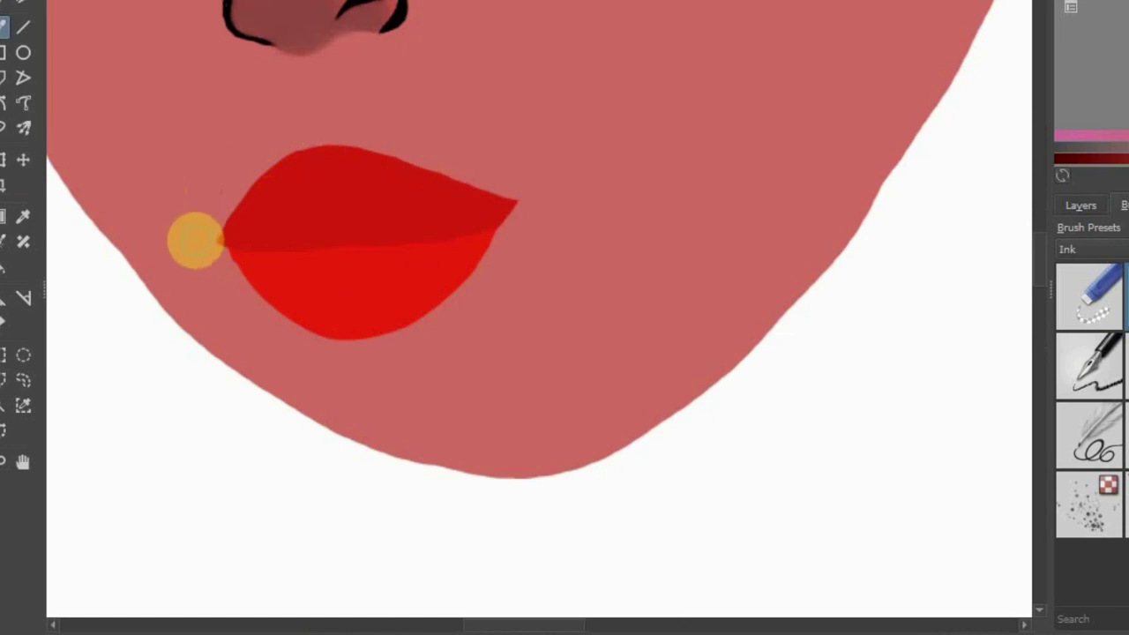
Tidy the lower lip's left edge and add white highlight streaks to the lips
{"action": "key", "text": "plus"}
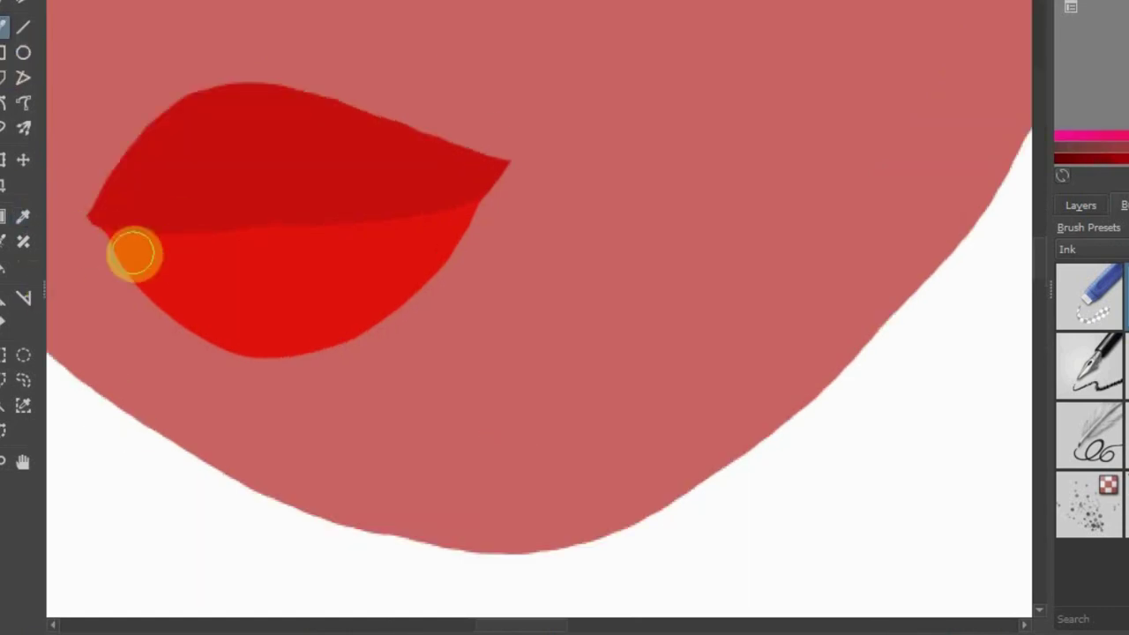
{"action": "left_click_drag", "start_coordinate": [132, 254], "coordinate": [429, 235]}
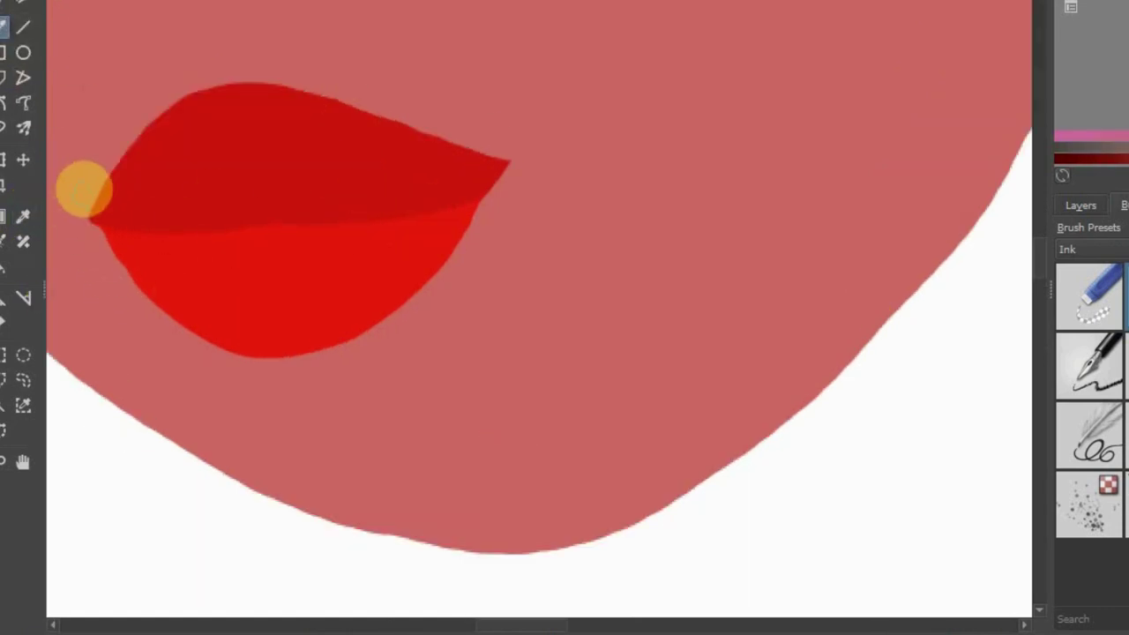
{"action": "mouse_move", "coordinate": [323, 300]}
{"action": "left_mouse_down"}
{"action": "mouse_move", "coordinate": [394, 250]}
{"action": "mouse_move", "coordinate": [296, 313]}
{"action": "left_mouse_up"}
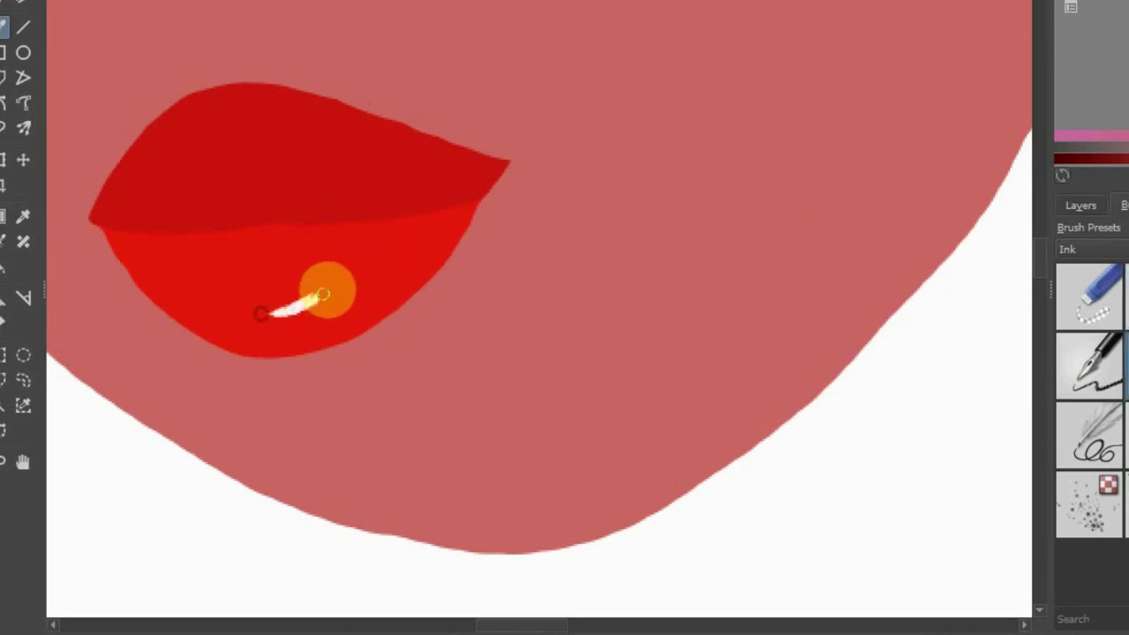
{"action": "key", "text": "minus"}
{"action": "key", "text": "minus"}
{"action": "key", "text": "minus"}
{"action": "key", "text": "plus"}
{"action": "key", "text": "plus"}
{"action": "key", "text": "plus"}
{"action": "left_click_drag", "start_coordinate": [371, 313], "coordinate": [479, 235]}
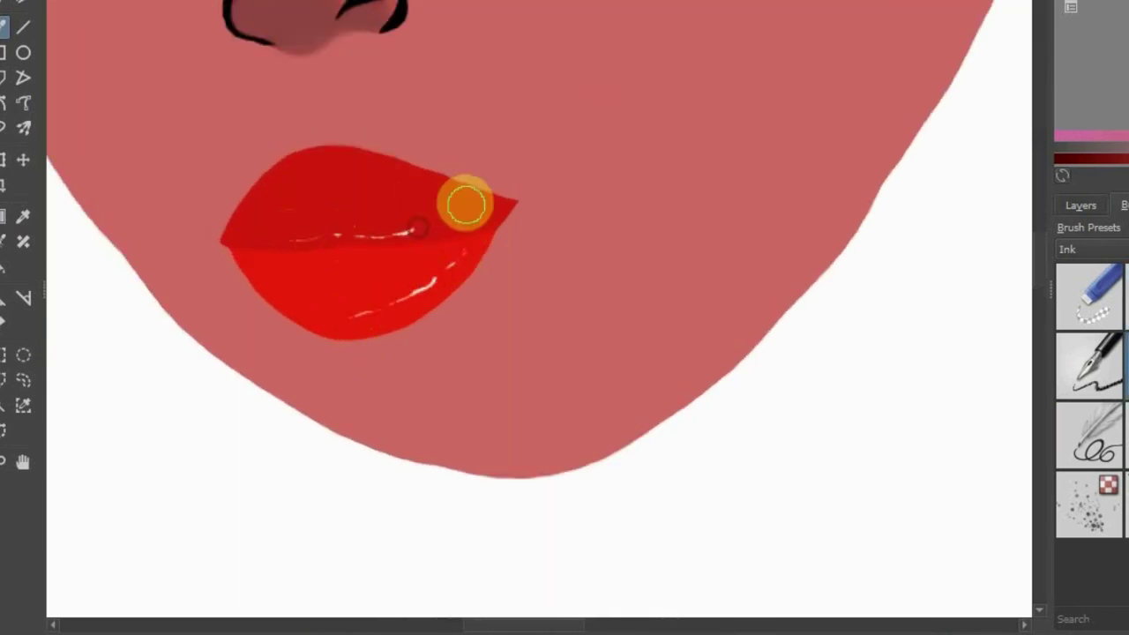
{"action": "key", "text": "minus"}
{"action": "key", "text": "minus"}
{"action": "key", "text": "minus"}
{"action": "key", "text": "minus"}
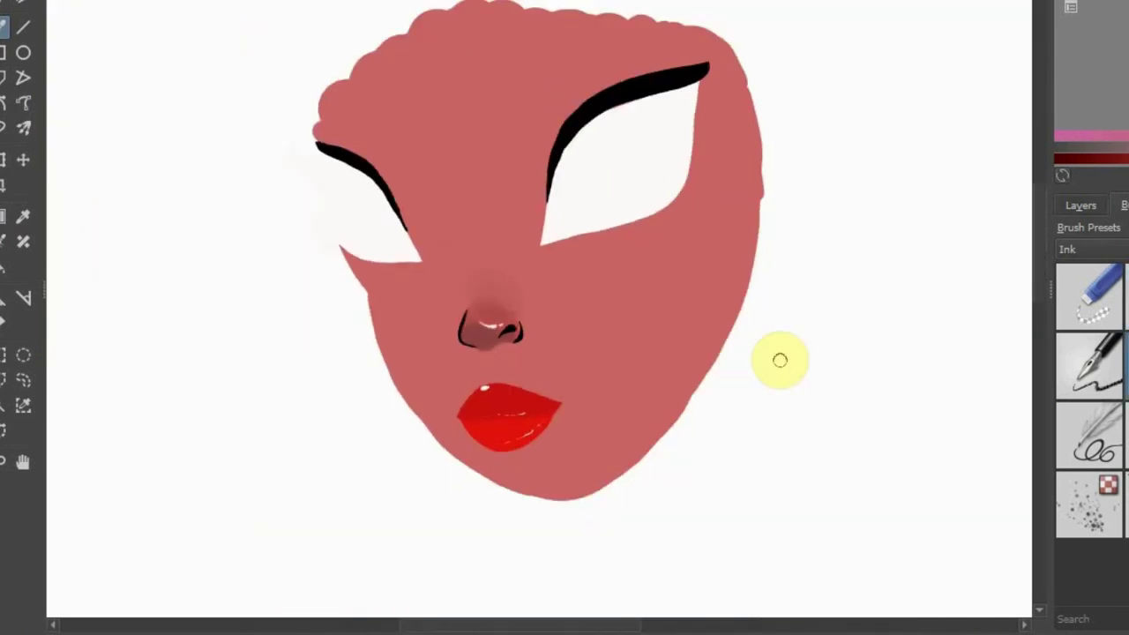
Enlarge the right eye's brown iris up to the lid and thicken the eyelid line over it
{"action": "key", "text": "plus"}
{"action": "key", "text": "plus"}
{"action": "left_click_drag", "start_coordinate": [729, 104], "coordinate": [774, 199]}
{"action": "key", "text": "ctrl+z"}
{"action": "mouse_move", "coordinate": [718, 94]}
{"action": "left_mouse_down"}
{"action": "mouse_move", "coordinate": [828, 212]}
{"action": "mouse_move", "coordinate": [835, 96]}
{"action": "left_mouse_up"}
{"action": "left_click_drag", "start_coordinate": [718, 76], "coordinate": [866, 37]}
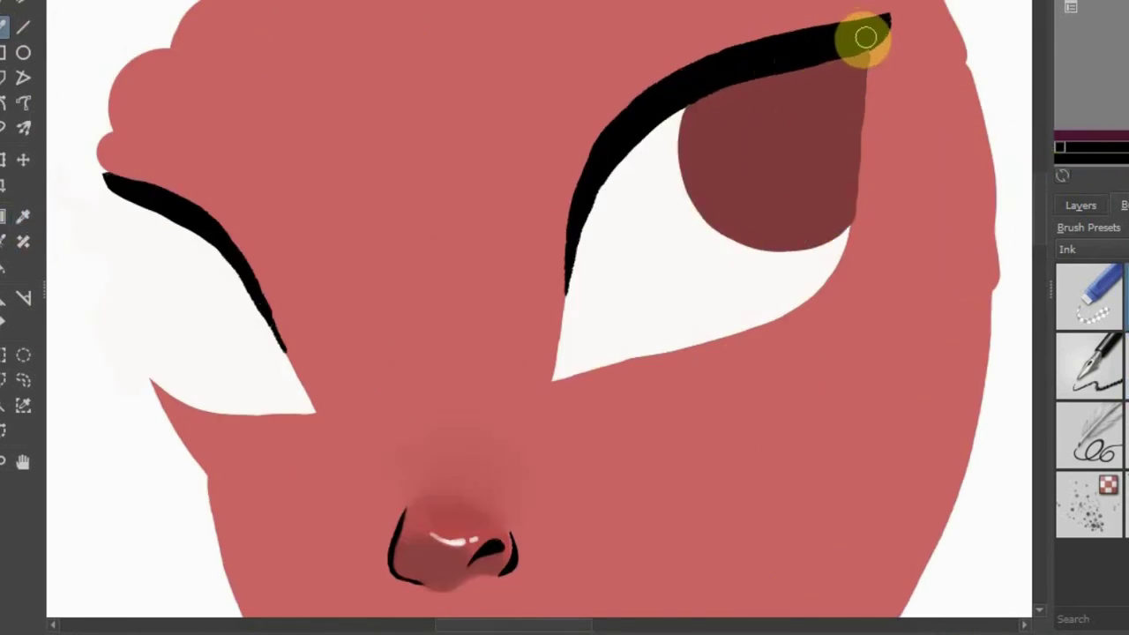
{"action": "key", "text": "ctrl+z"}
{"action": "left_click_drag", "start_coordinate": [681, 93], "coordinate": [840, 49]}
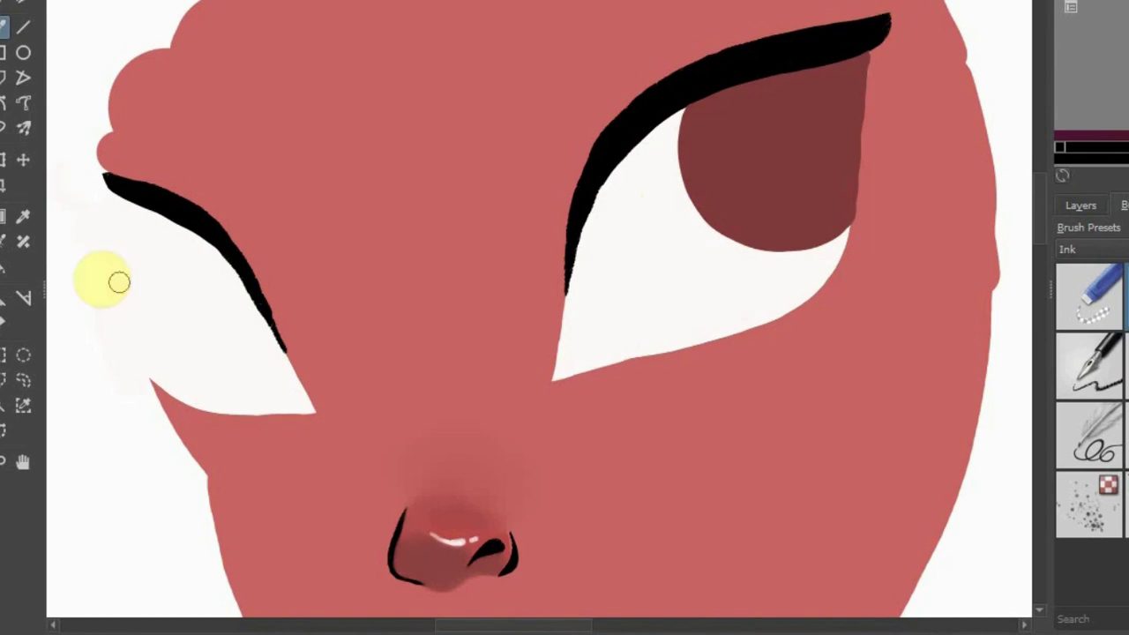
{"action": "left_click", "coordinate": [903, 55], "text": "ctrl"}
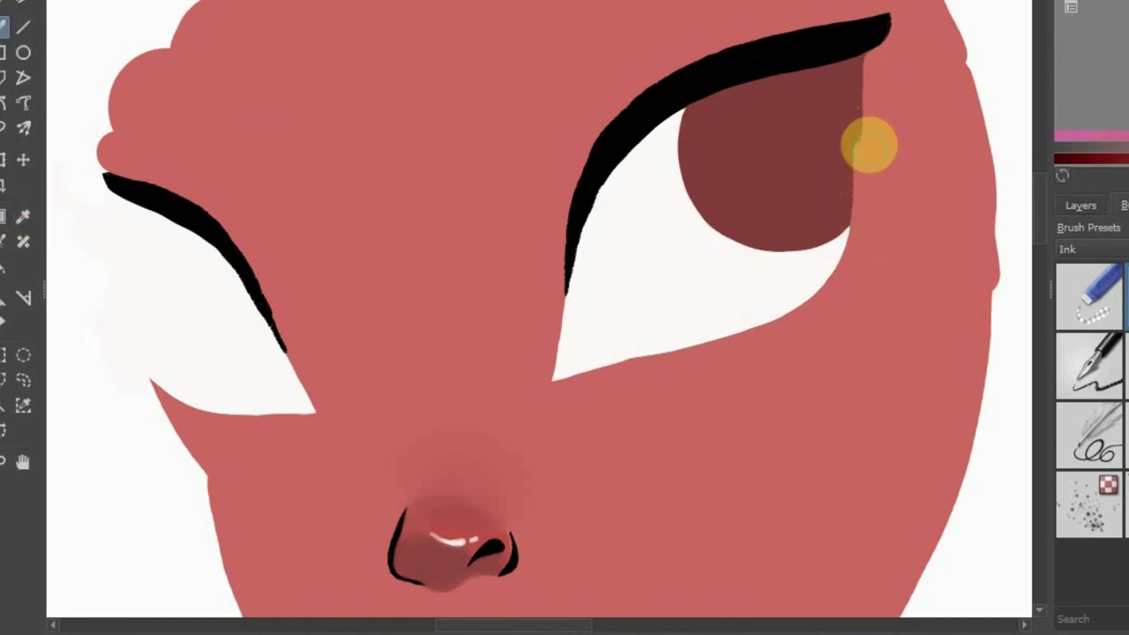
Paint a dark brown iris in the left eye
{"action": "scroll", "coordinate": [925, 25], "scroll_direction": "down", "scroll_amount": 5}
{"action": "scroll", "coordinate": [757, 260], "scroll_direction": "up", "scroll_amount": 3}
{"action": "scroll", "coordinate": [71, 192], "scroll_direction": "up", "scroll_amount": 2}
{"action": "key", "text": "d"}
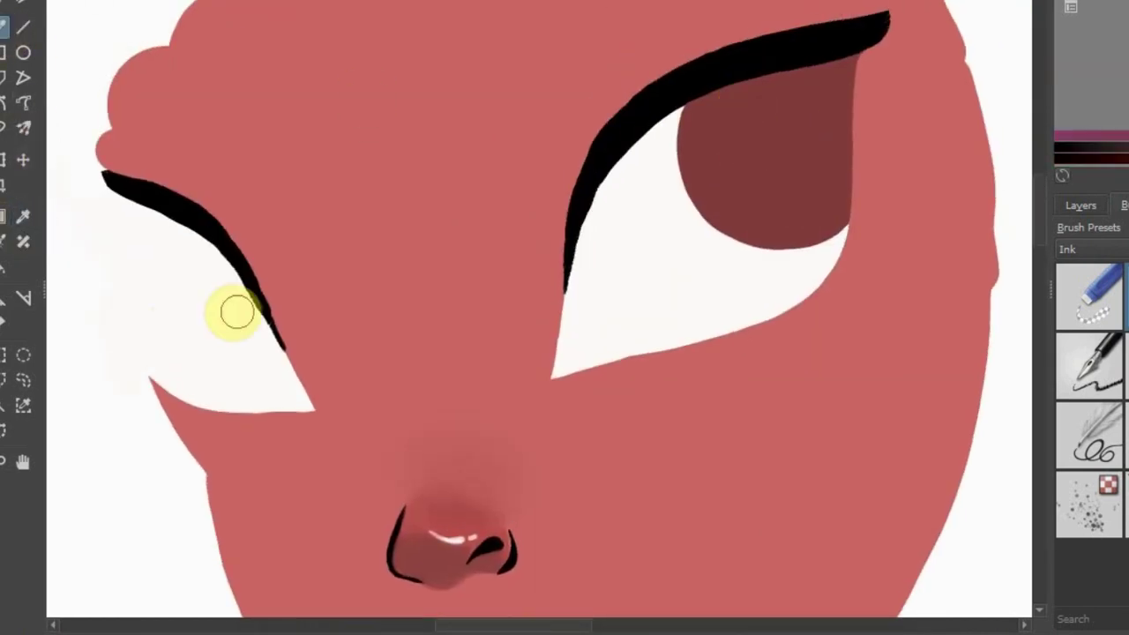
{"action": "left_click_drag", "start_coordinate": [237, 311], "coordinate": [259, 347]}
{"action": "scroll", "coordinate": [282, 264], "scroll_direction": "up", "scroll_amount": 2}
{"action": "mouse_move", "coordinate": [391, 239]}
{"action": "left_mouse_down"}
{"action": "mouse_move", "coordinate": [463, 313]}
{"action": "mouse_move", "coordinate": [483, 304]}
{"action": "left_mouse_up"}
Paint eye-white along the left iris's lower edge and extend the iris under the eyelid
{"action": "left_click", "coordinate": [350, 255]}
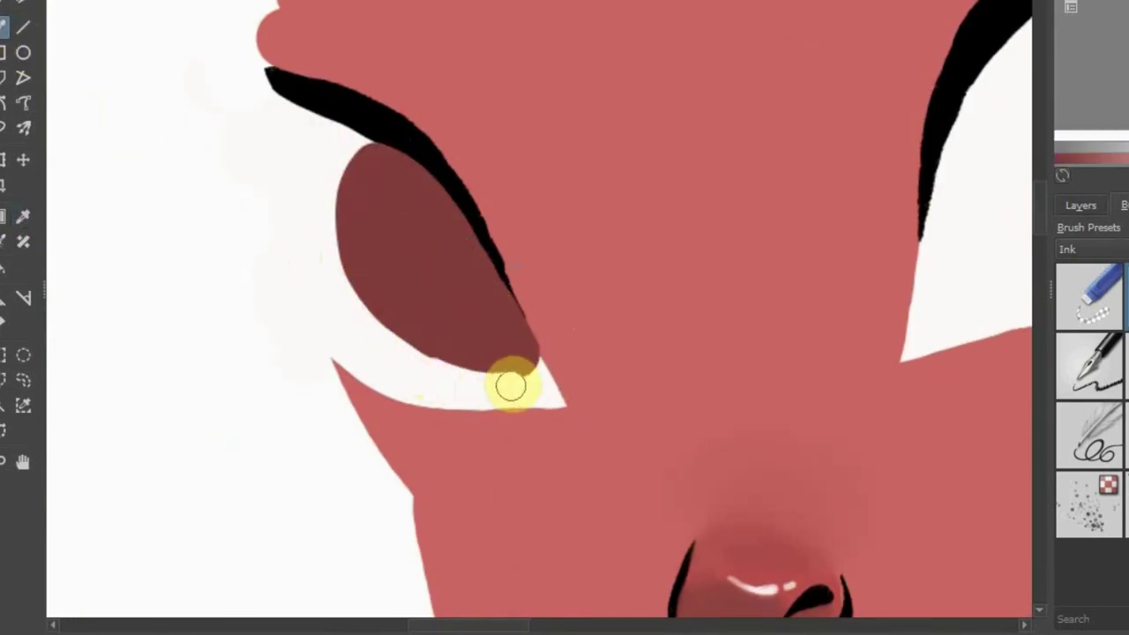
{"action": "scroll", "coordinate": [438, 335], "scroll_direction": "up", "scroll_amount": 1}
{"action": "left_click_drag", "start_coordinate": [494, 421], "coordinate": [435, 419]}
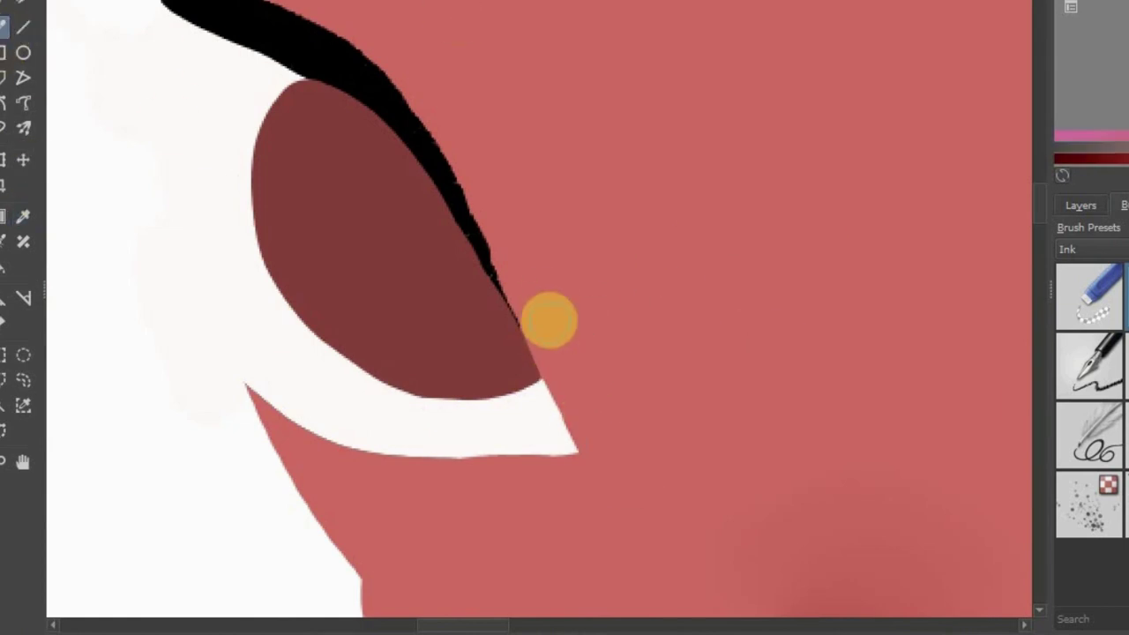
{"action": "left_click", "coordinate": [21, 218]}
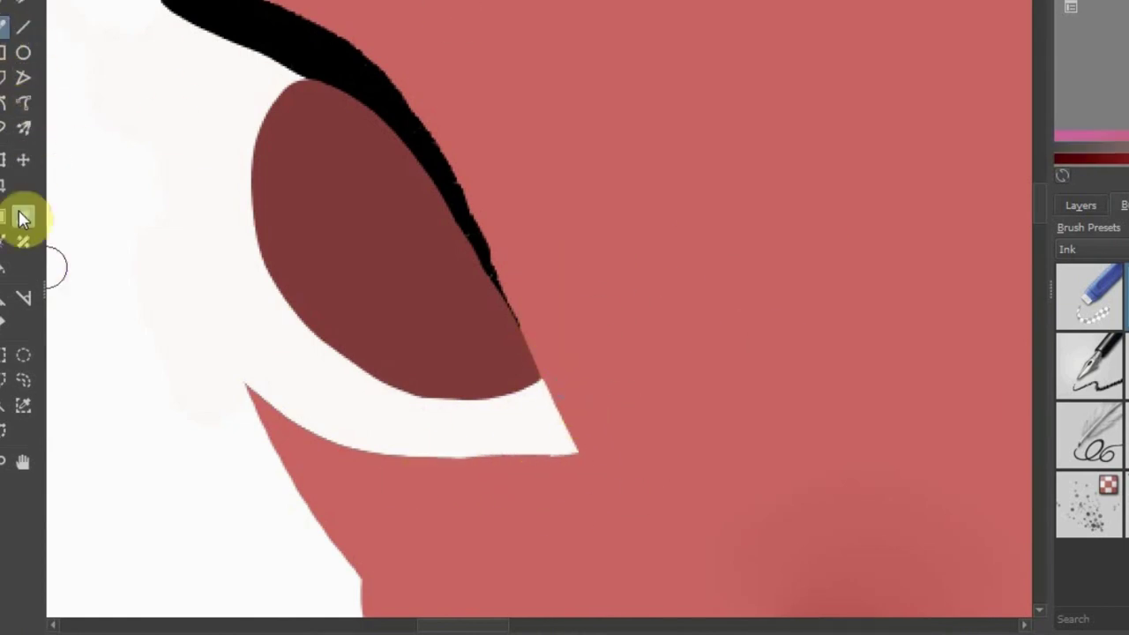
{"action": "left_click", "coordinate": [341, 236]}
{"action": "left_click", "coordinate": [398, 368]}
{"action": "left_click", "coordinate": [23, 216]}
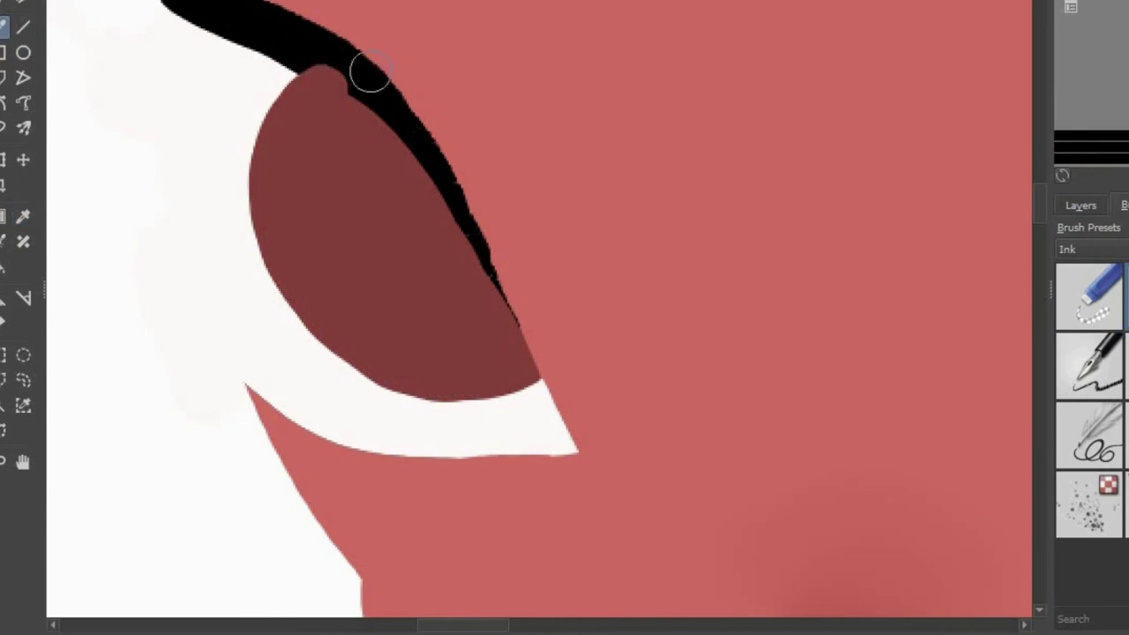
At 100% zoom, paint white catchlights on the right and left irises
{"action": "key", "text": "1"}
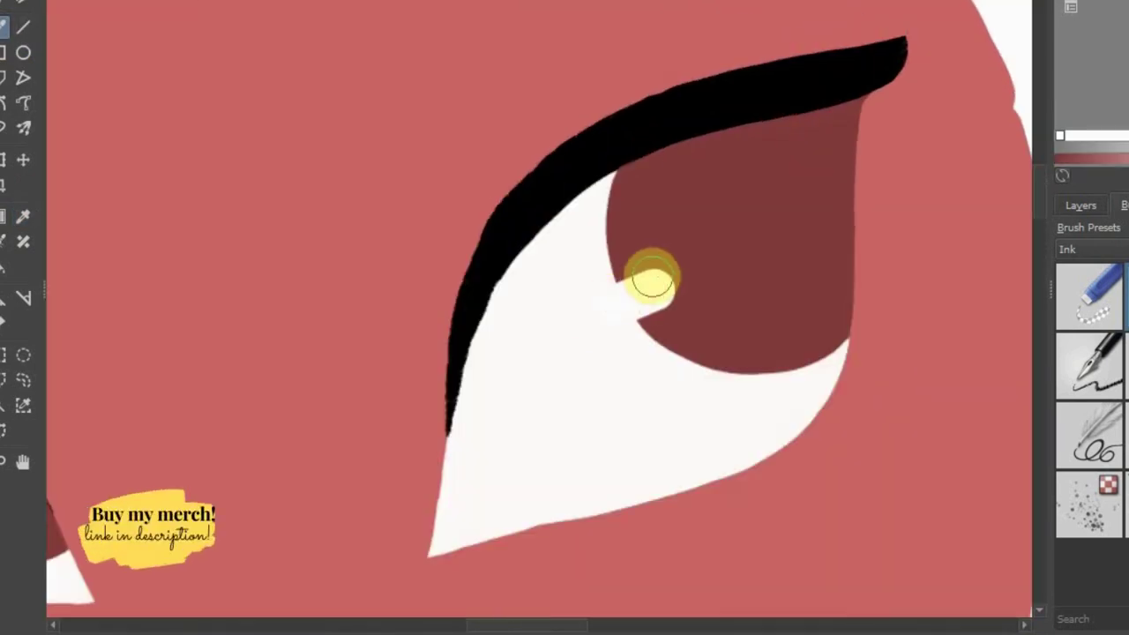
{"action": "left_click_drag", "start_coordinate": [650, 272], "coordinate": [605, 323]}
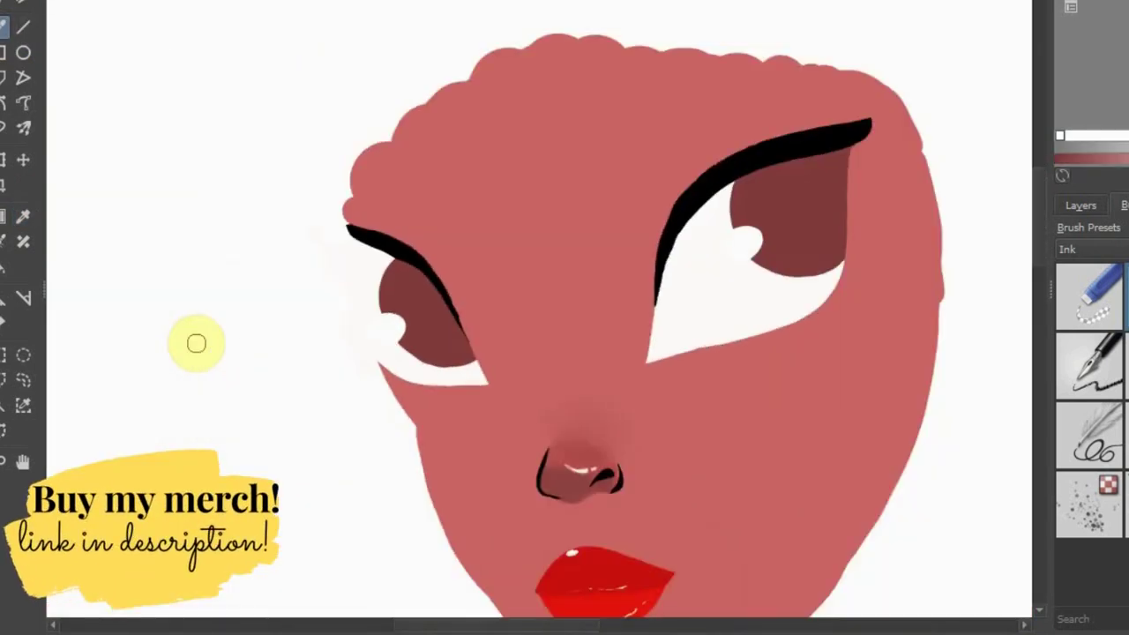
{"action": "left_click_drag", "start_coordinate": [237, 368], "coordinate": [227, 400]}
{"action": "left_click_drag", "start_coordinate": [227, 303], "coordinate": [248, 317]}
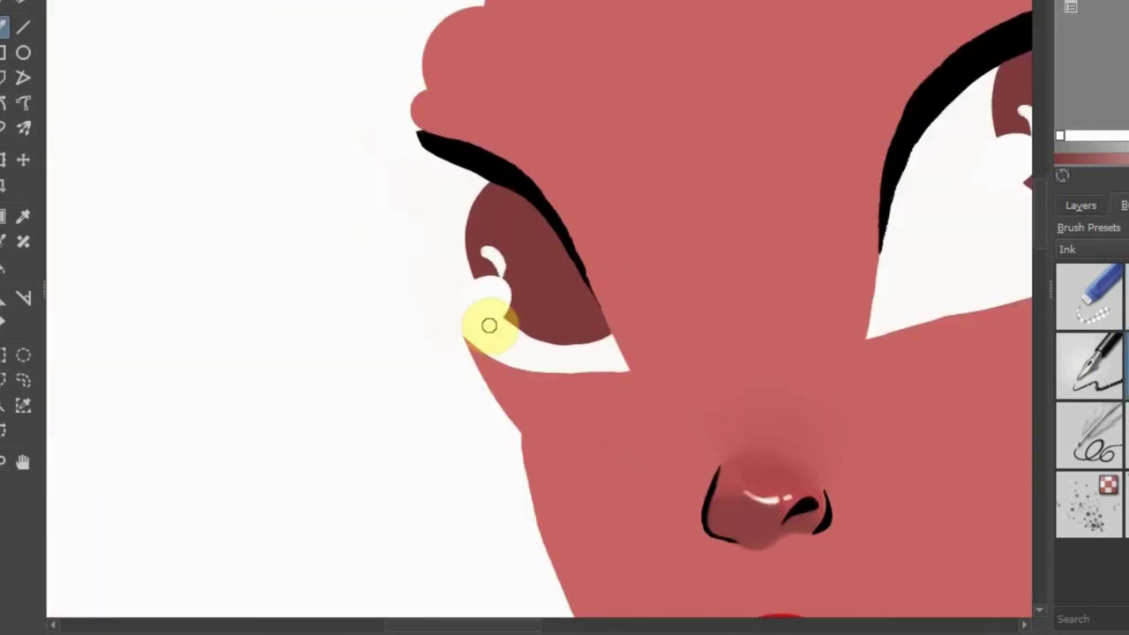
Fan black lashes from the left eye's outer corner, then paint the head taller in sampled skin pink
{"action": "left_click_drag", "start_coordinate": [201, 201], "coordinate": [132, 142]}
{"action": "mouse_move", "coordinate": [212, 212]}
{"action": "left_mouse_down"}
{"action": "mouse_move", "coordinate": [132, 223]}
{"action": "mouse_move", "coordinate": [276, 258]}
{"action": "left_mouse_up"}
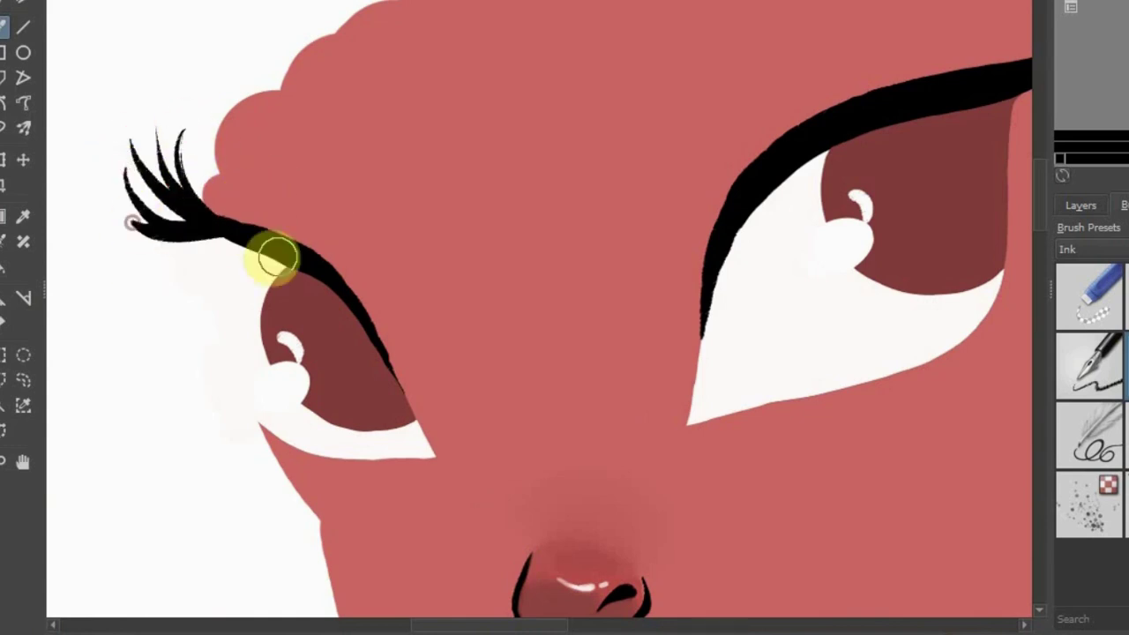
{"action": "left_click_drag", "start_coordinate": [230, 202], "coordinate": [181, 150]}
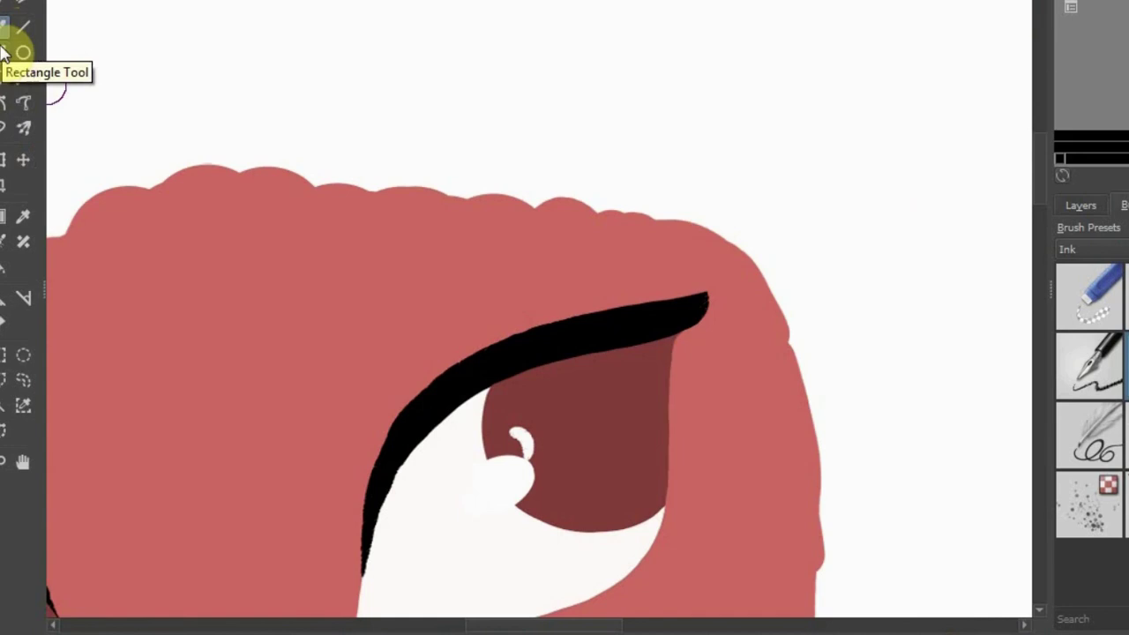
{"action": "left_click", "coordinate": [799, 270], "text": "ctrl"}
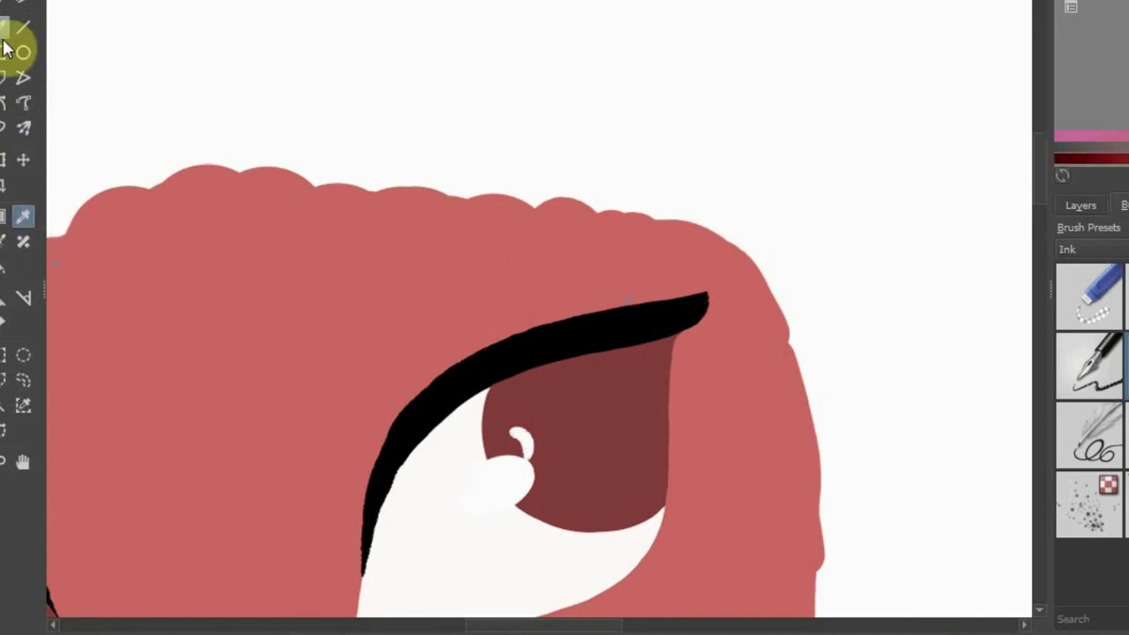
{"action": "left_click_drag", "start_coordinate": [502, 235], "coordinate": [842, 495]}
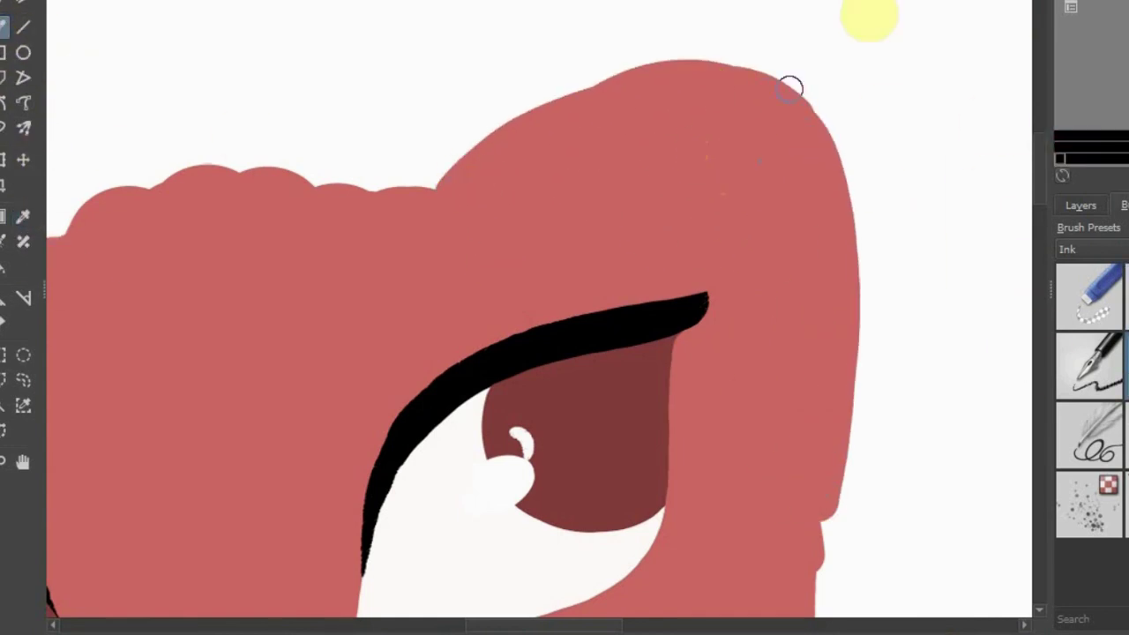
Fan black lashes from the right eye's outer end and extend the pink head over the hairline
{"action": "mouse_move", "coordinate": [764, 201]}
{"action": "left_mouse_down"}
{"action": "mouse_move", "coordinate": [588, 335]}
{"action": "mouse_move", "coordinate": [803, 287]}
{"action": "mouse_move", "coordinate": [697, 297]}
{"action": "left_mouse_up"}
{"action": "left_click_drag", "start_coordinate": [816, 309], "coordinate": [771, 332]}
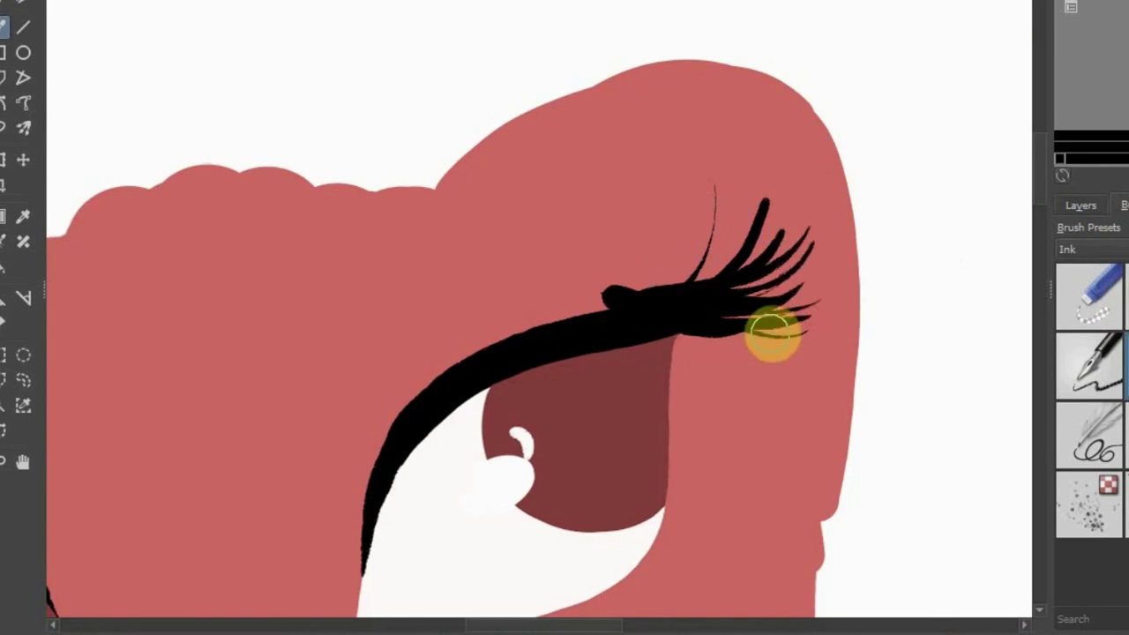
{"action": "mouse_move", "coordinate": [776, 203]}
{"action": "left_mouse_down"}
{"action": "mouse_move", "coordinate": [698, 209]}
{"action": "mouse_move", "coordinate": [706, 252]}
{"action": "left_mouse_up"}
{"action": "left_click", "coordinate": [774, 156]}
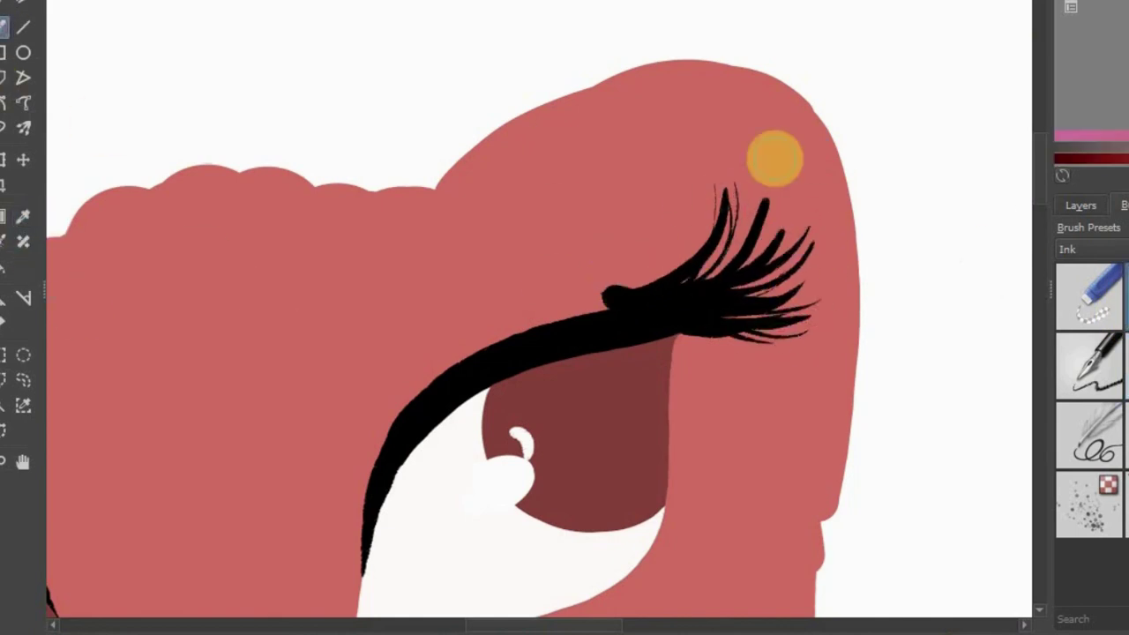
{"action": "scroll", "coordinate": [830, 115], "scroll_direction": "up", "scroll_amount": 3}
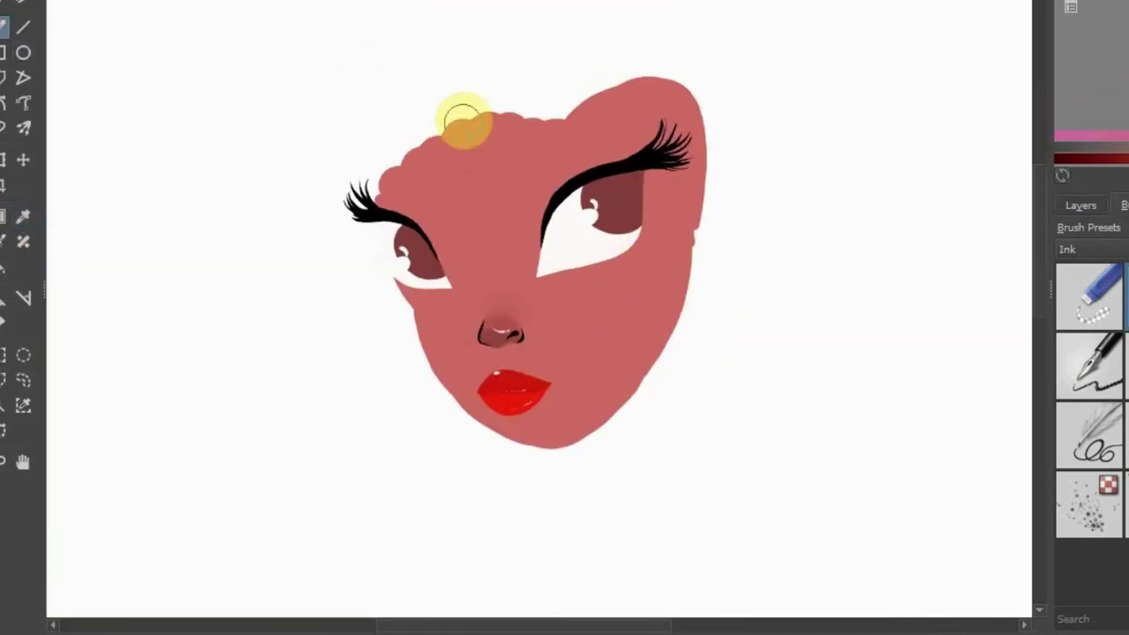
{"action": "mouse_move", "coordinate": [461, 118]}
{"action": "left_mouse_down"}
{"action": "mouse_move", "coordinate": [386, 89]}
{"action": "mouse_move", "coordinate": [491, 217]}
{"action": "left_mouse_up"}
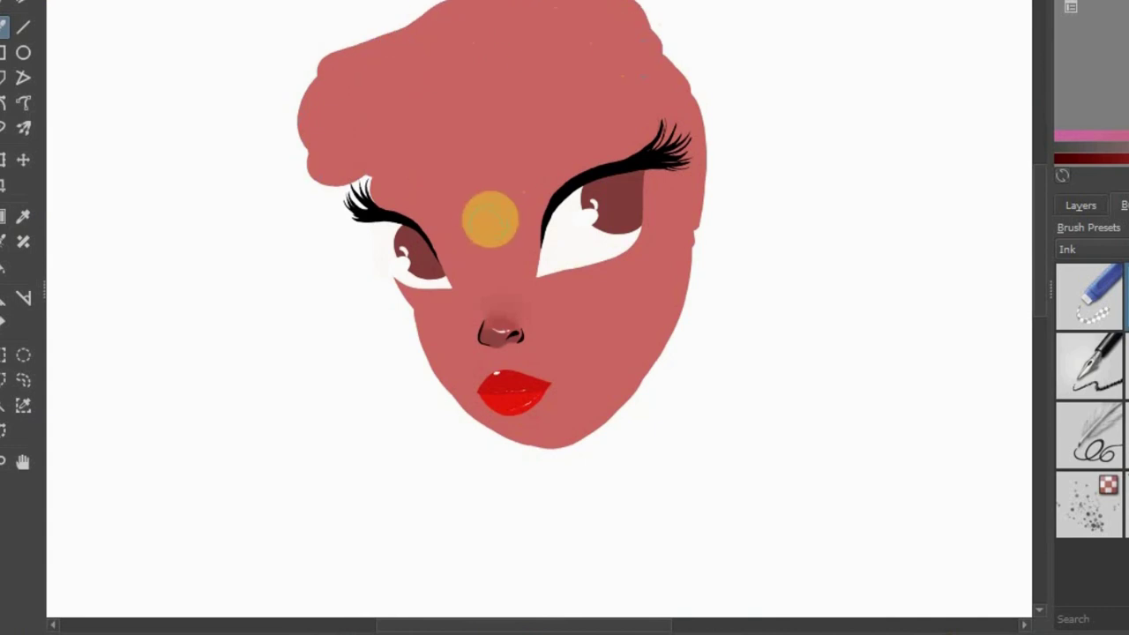
Paint the head's left edge outward, redoing the stroke after an undo
{"action": "scroll", "coordinate": [530, 57], "scroll_direction": "up", "scroll_amount": 3}
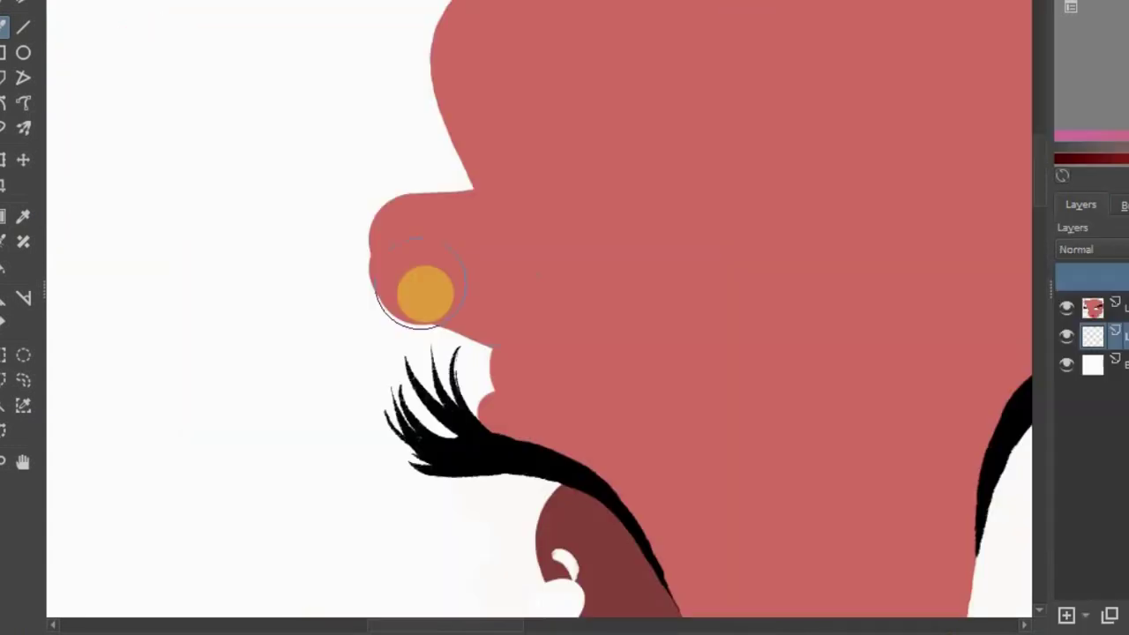
{"action": "left_click_drag", "start_coordinate": [424, 292], "coordinate": [351, 100]}
{"action": "key", "text": "ctrl+z"}
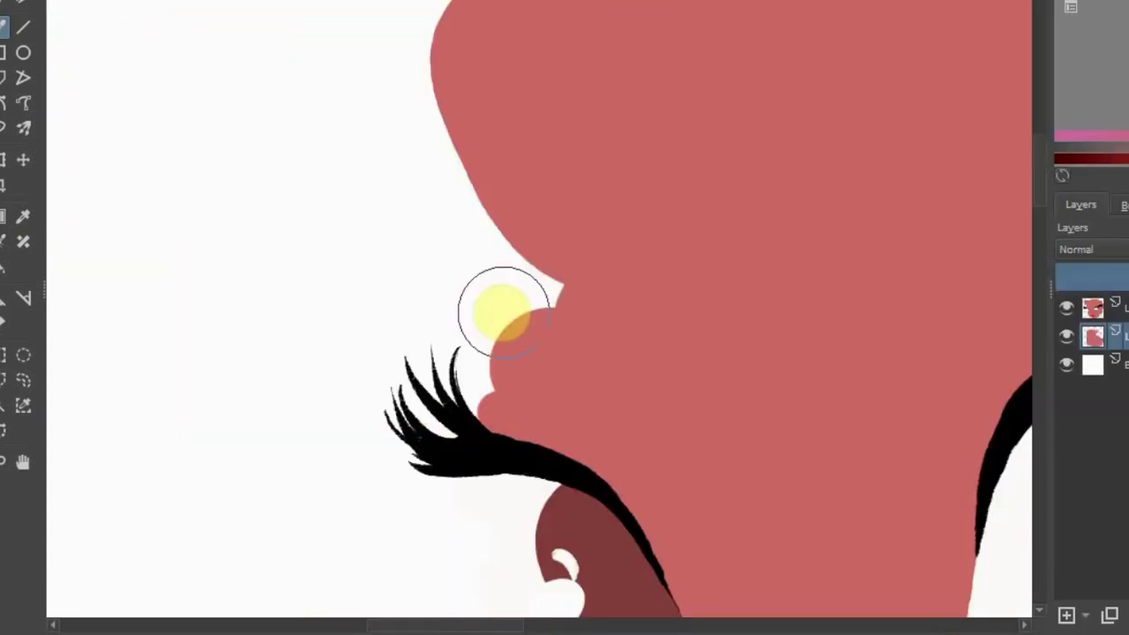
{"action": "left_click_drag", "start_coordinate": [499, 312], "coordinate": [338, 276]}
{"action": "scroll", "coordinate": [337, 276], "scroll_direction": "down", "scroll_amount": 5}
{"action": "scroll", "coordinate": [371, 257], "scroll_direction": "up", "scroll_amount": 5}
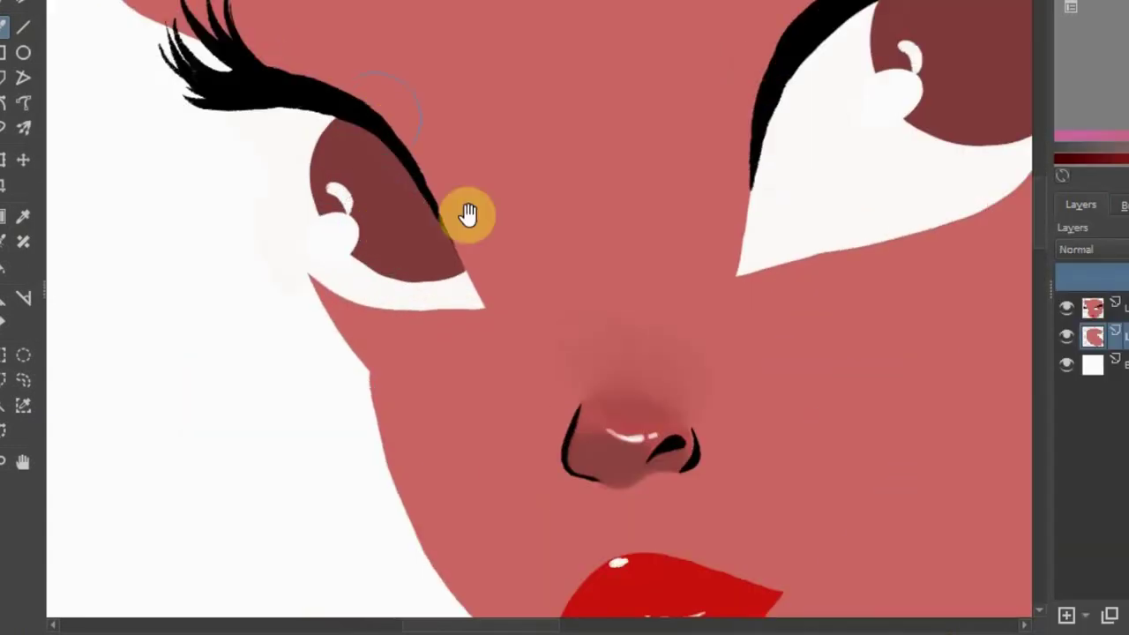
Paint an ear on the face's left side with its top extended upward, then select the top layer
{"action": "left_click_drag", "start_coordinate": [198, 181], "coordinate": [257, 254]}
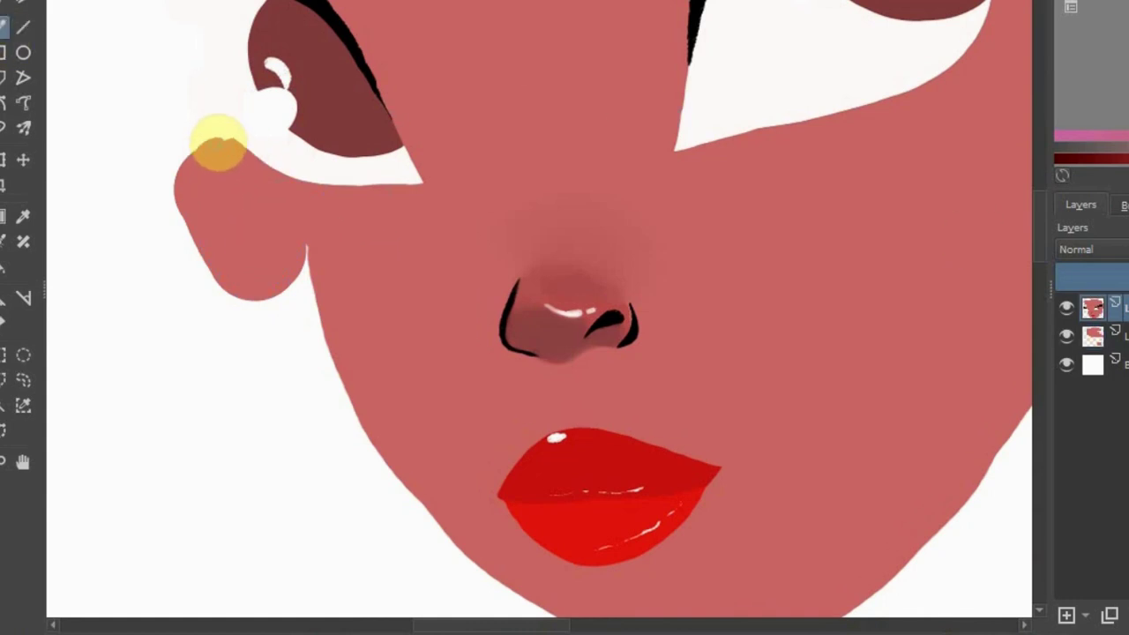
{"action": "left_click_drag", "start_coordinate": [222, 144], "coordinate": [199, 132]}
{"action": "left_click", "coordinate": [1094, 307]}
{"action": "scroll", "coordinate": [526, 371], "scroll_direction": "down", "scroll_amount": 2}
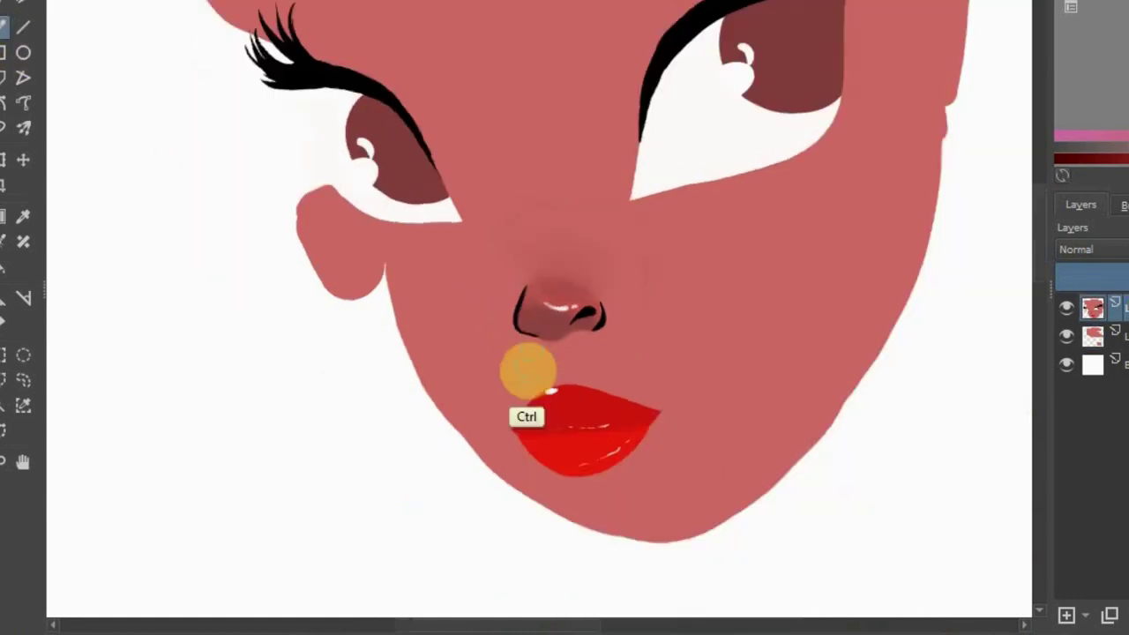
{"action": "scroll", "coordinate": [392, 250], "scroll_direction": "down", "scroll_amount": 2}
{"action": "scroll", "coordinate": [992, 582], "scroll_direction": "up", "scroll_amount": 3}
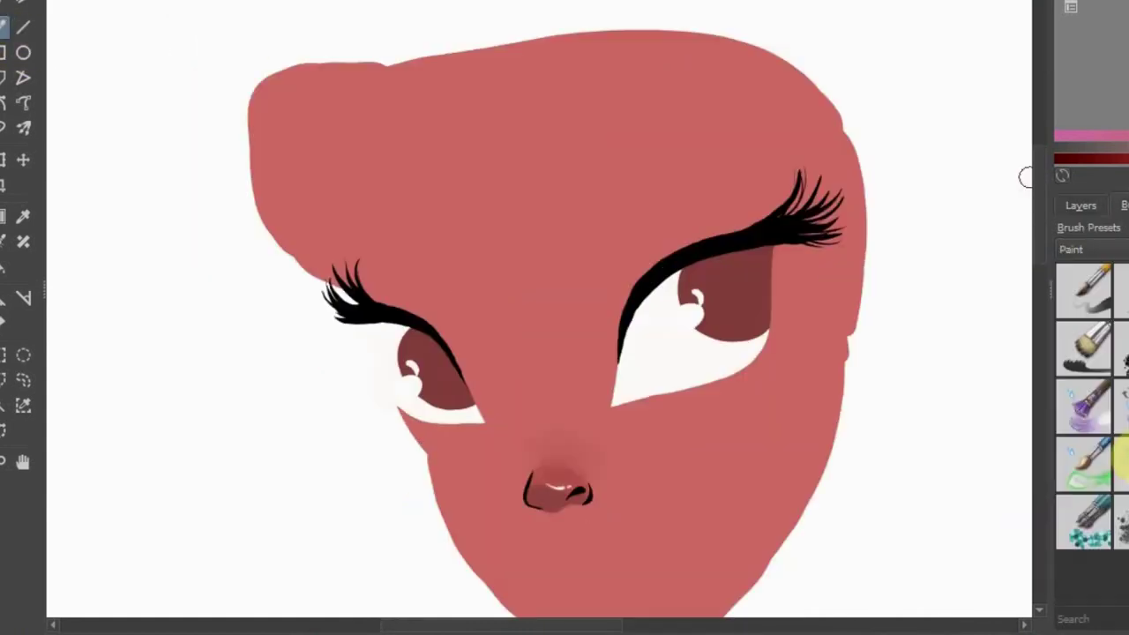
Paint thick black eyebrows above the right and left eyes
{"action": "left_click_drag", "start_coordinate": [657, 127], "coordinate": [741, 131]}
{"action": "mouse_move", "coordinate": [830, 158]}
{"action": "left_mouse_down"}
{"action": "mouse_move", "coordinate": [585, 139]}
{"action": "mouse_move", "coordinate": [694, 121]}
{"action": "mouse_move", "coordinate": [648, 124]}
{"action": "mouse_move", "coordinate": [685, 108]}
{"action": "left_mouse_up"}
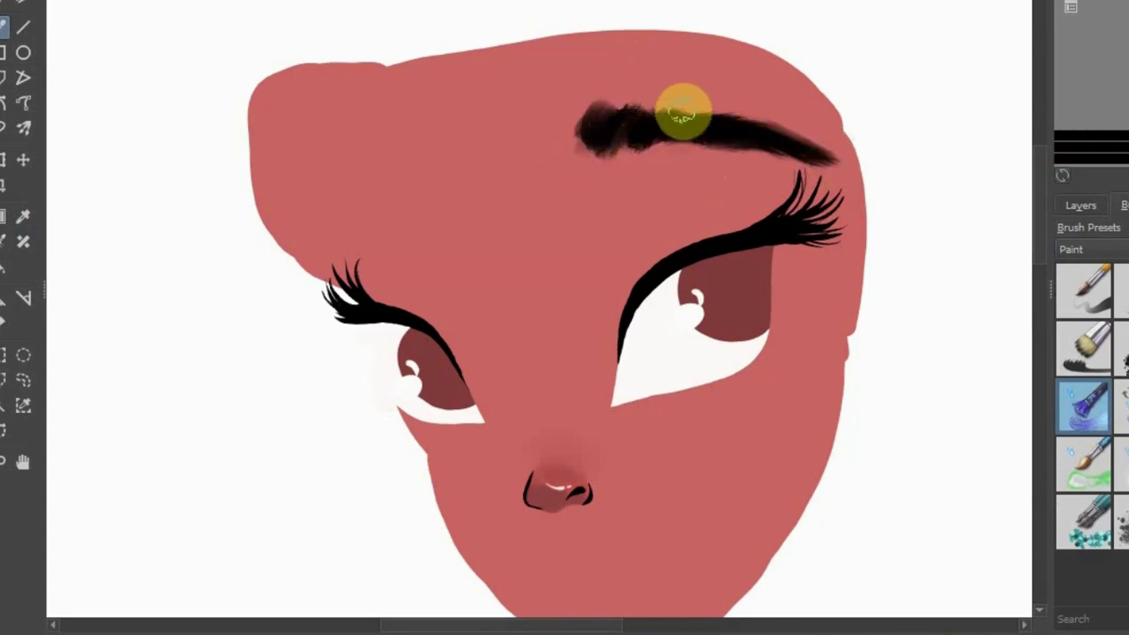
{"action": "left_click_drag", "start_coordinate": [327, 216], "coordinate": [429, 182]}
{"action": "mouse_move", "coordinate": [286, 265]}
{"action": "left_mouse_down"}
{"action": "mouse_move", "coordinate": [383, 188]}
{"action": "mouse_move", "coordinate": [472, 168]}
{"action": "left_mouse_up"}
{"action": "left_click", "coordinate": [1103, 250]}
{"action": "left_click", "coordinate": [1071, 227]}
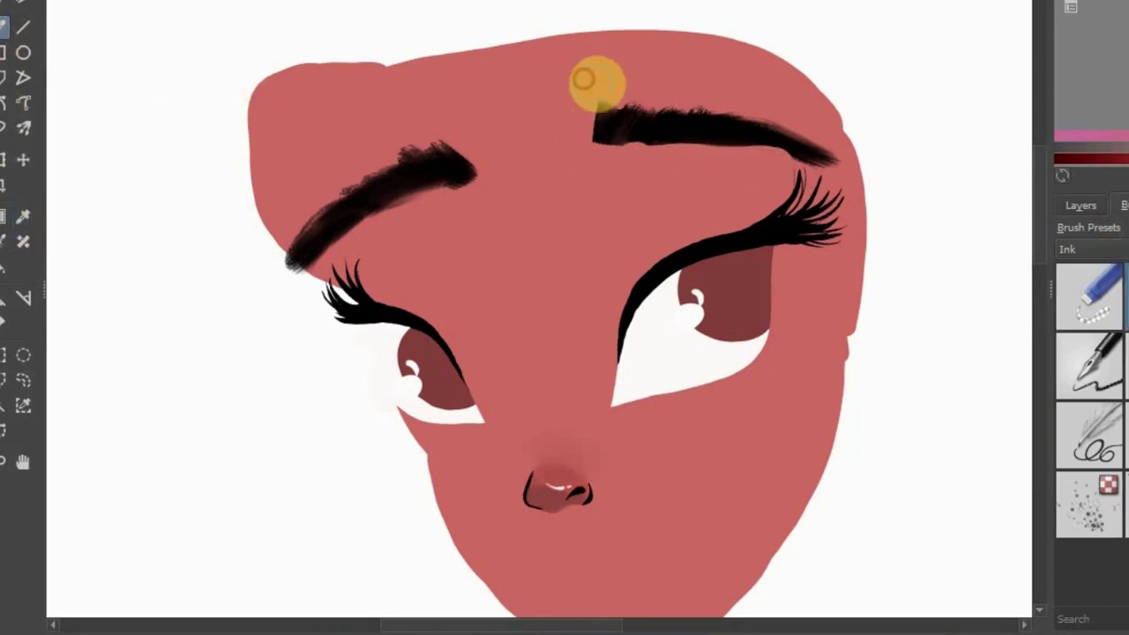
Smooth and thicken the left eyebrow's upper edge with an Ink brush
{"action": "left_click_drag", "start_coordinate": [291, 260], "coordinate": [468, 168]}
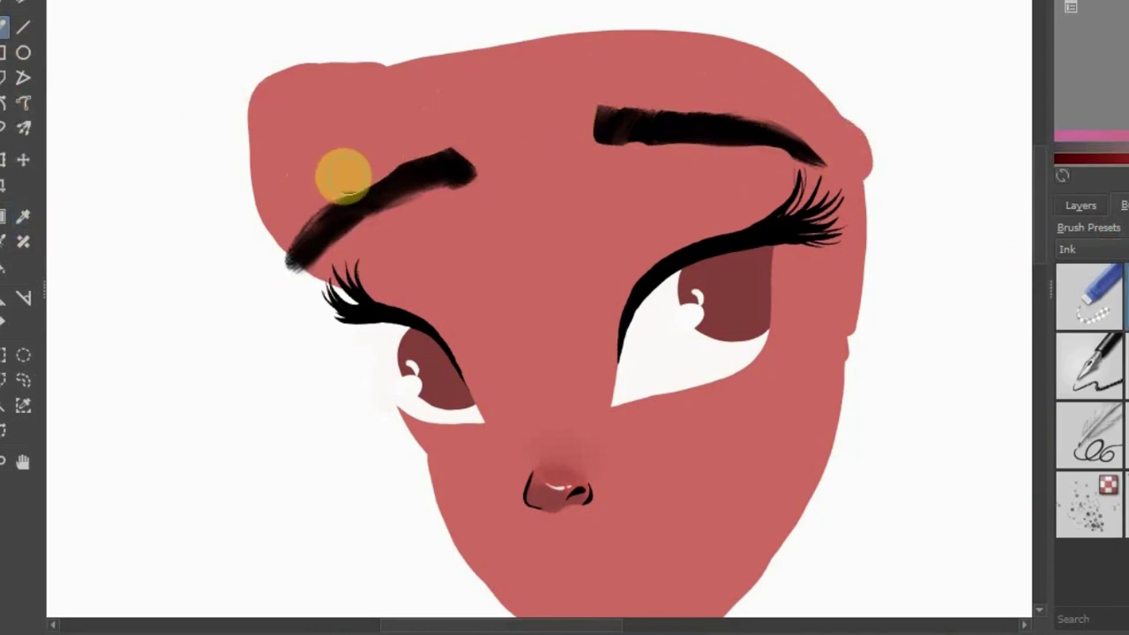
{"action": "left_click_drag", "start_coordinate": [343, 176], "coordinate": [350, 165]}
{"action": "key", "text": "ctrl+z"}
{"action": "key", "text": "ctrl+z"}
{"action": "left_click_drag", "start_coordinate": [472, 164], "coordinate": [372, 240]}
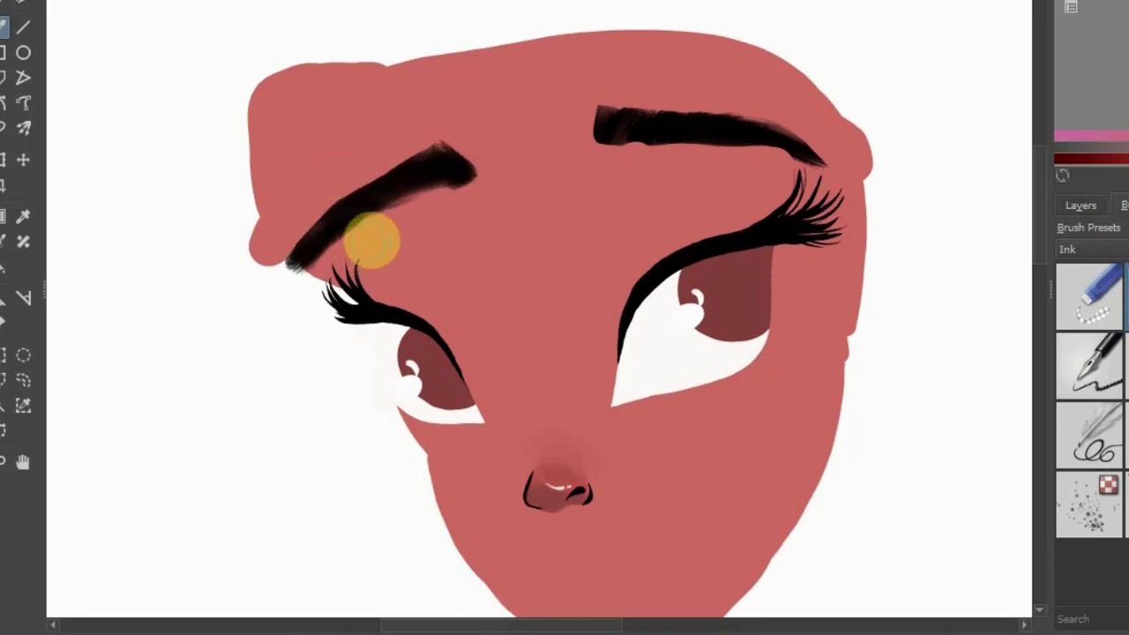
Darken the left eyebrow with a Paint brush and draw a thin crease above the right eye
{"action": "left_click", "coordinate": [600, 137]}
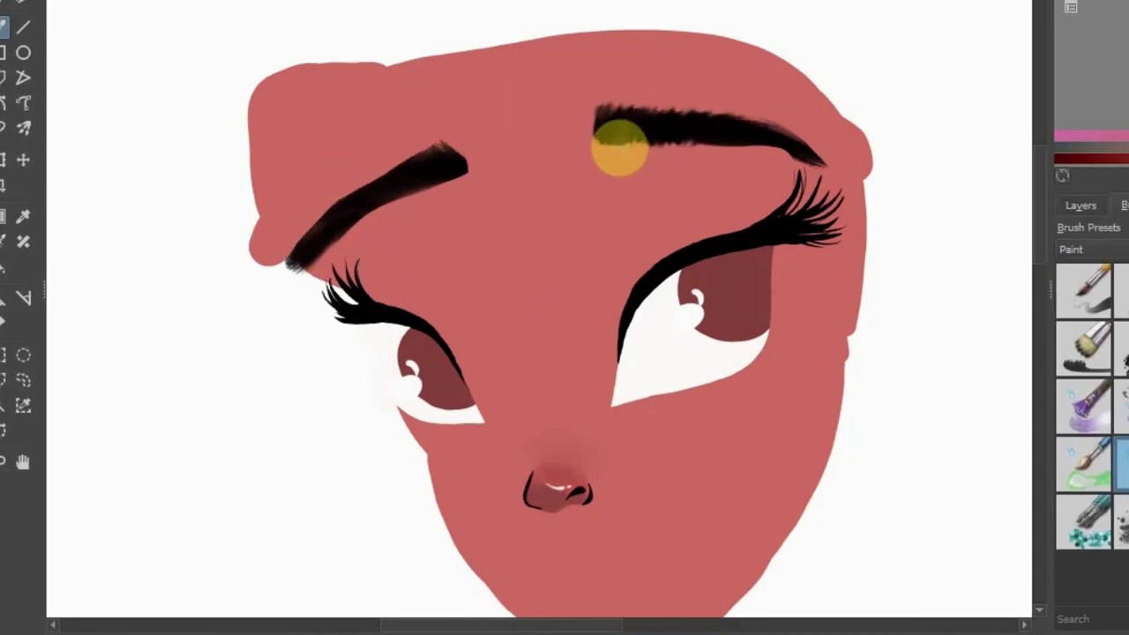
{"action": "key", "text": "ctrl+plus"}
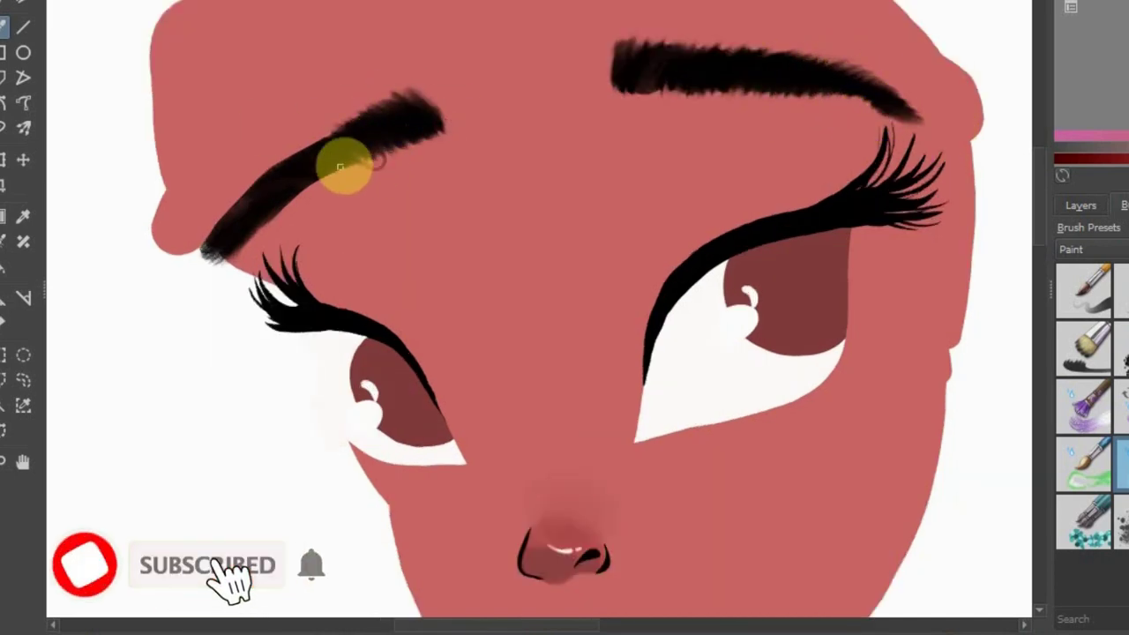
{"action": "left_click_drag", "start_coordinate": [334, 161], "coordinate": [275, 207]}
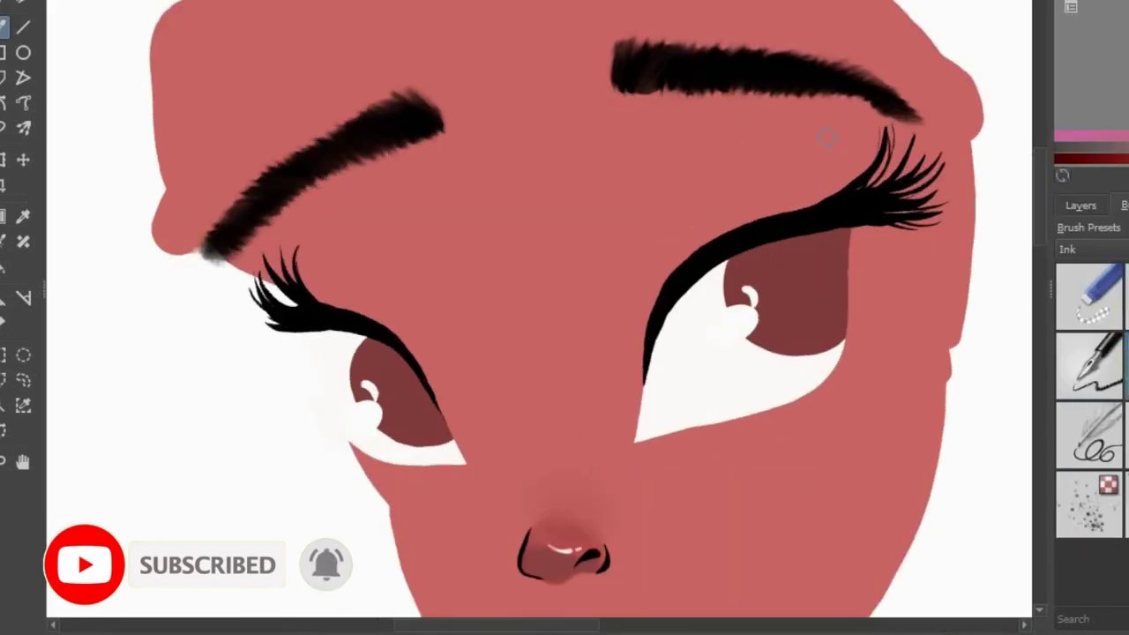
{"action": "left_click_drag", "start_coordinate": [646, 216], "coordinate": [691, 150]}
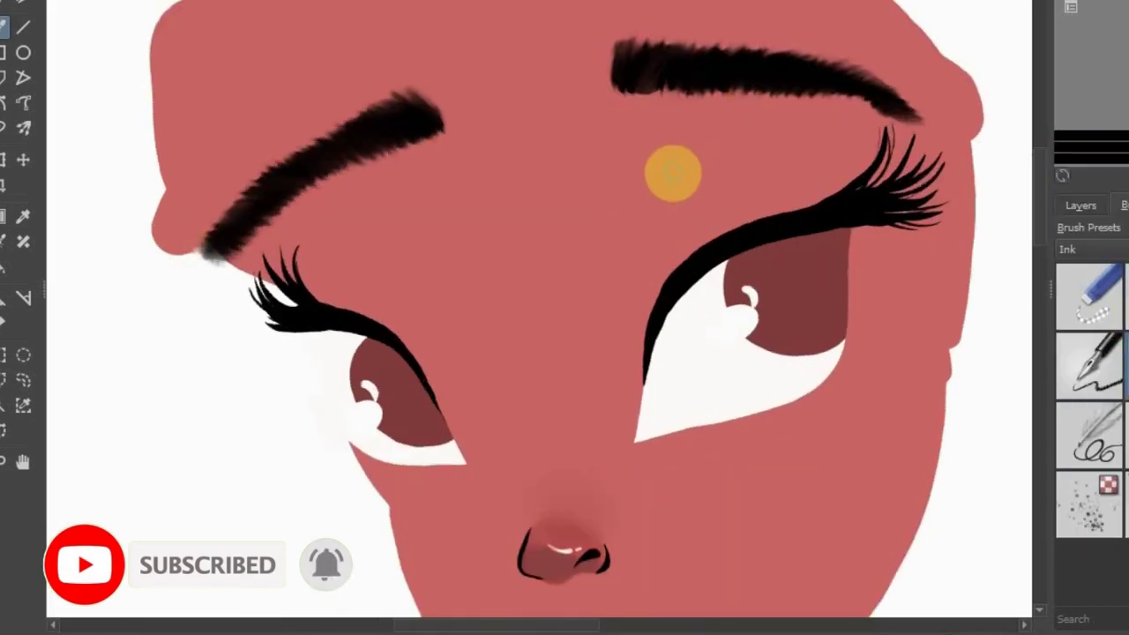
Draw black crease arcs above both eyes and line the right upper eyelid
{"action": "left_click_drag", "start_coordinate": [675, 205], "coordinate": [819, 166]}
{"action": "left_click_drag", "start_coordinate": [337, 263], "coordinate": [415, 288]}
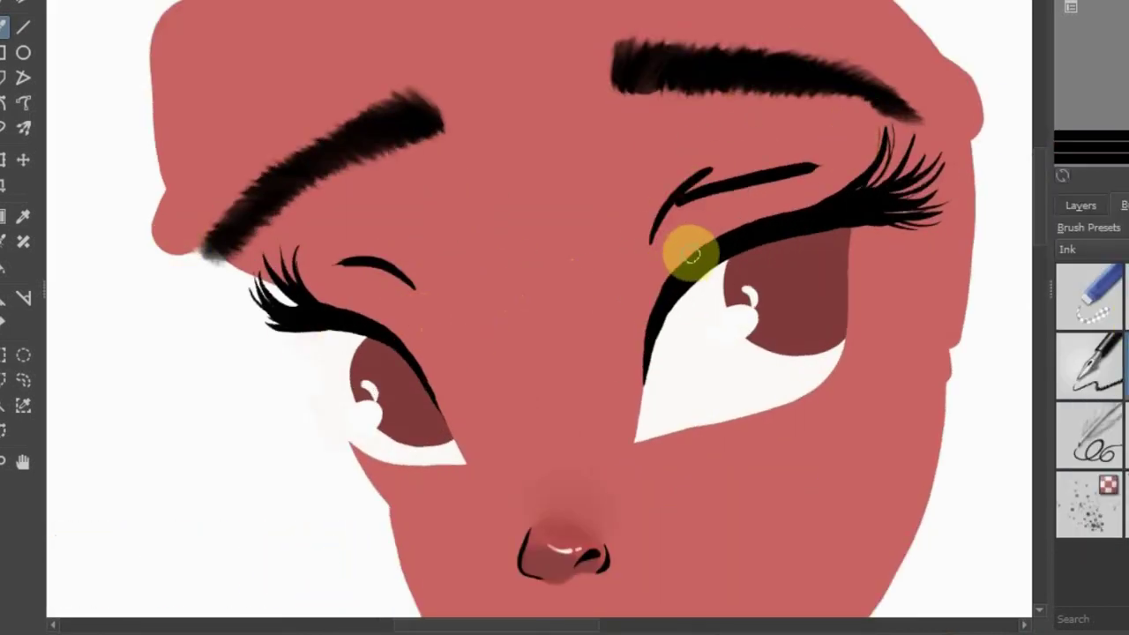
{"action": "left_click_drag", "start_coordinate": [625, 325], "coordinate": [744, 225]}
{"action": "scroll", "coordinate": [709, 249], "scroll_direction": "up", "scroll_amount": 2}
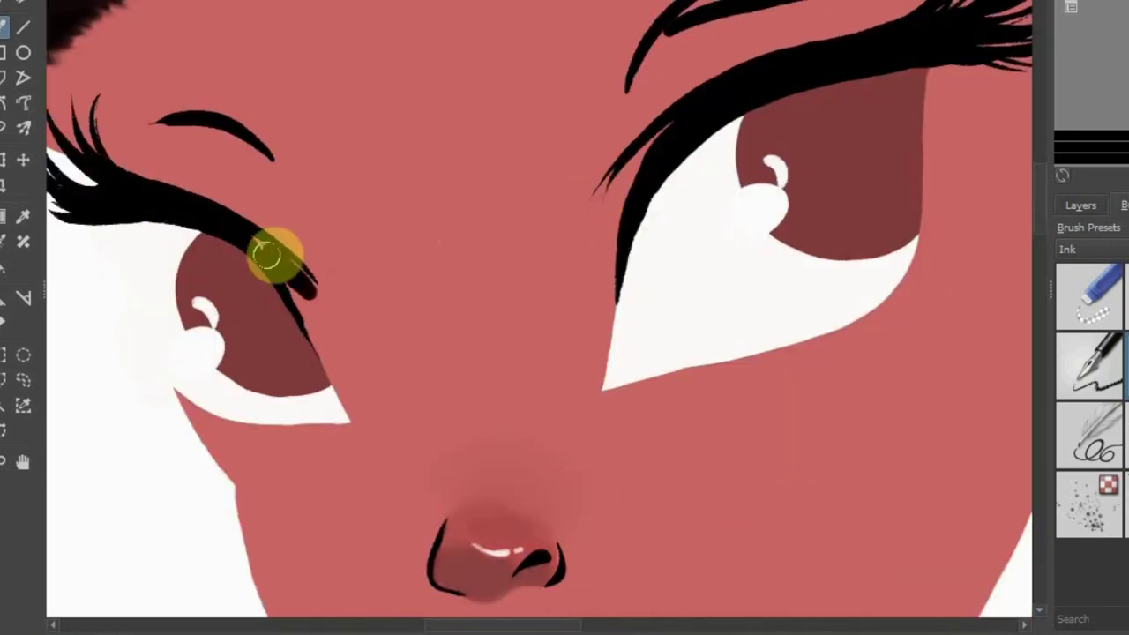
{"action": "scroll", "coordinate": [305, 272], "scroll_direction": "up", "scroll_amount": 1}
{"action": "scroll", "coordinate": [305, 272], "scroll_direction": "down", "scroll_amount": 4}
Add another thin black crease line above the right eyelid
{"action": "left_click", "coordinate": [622, 180], "text": "ctrl"}
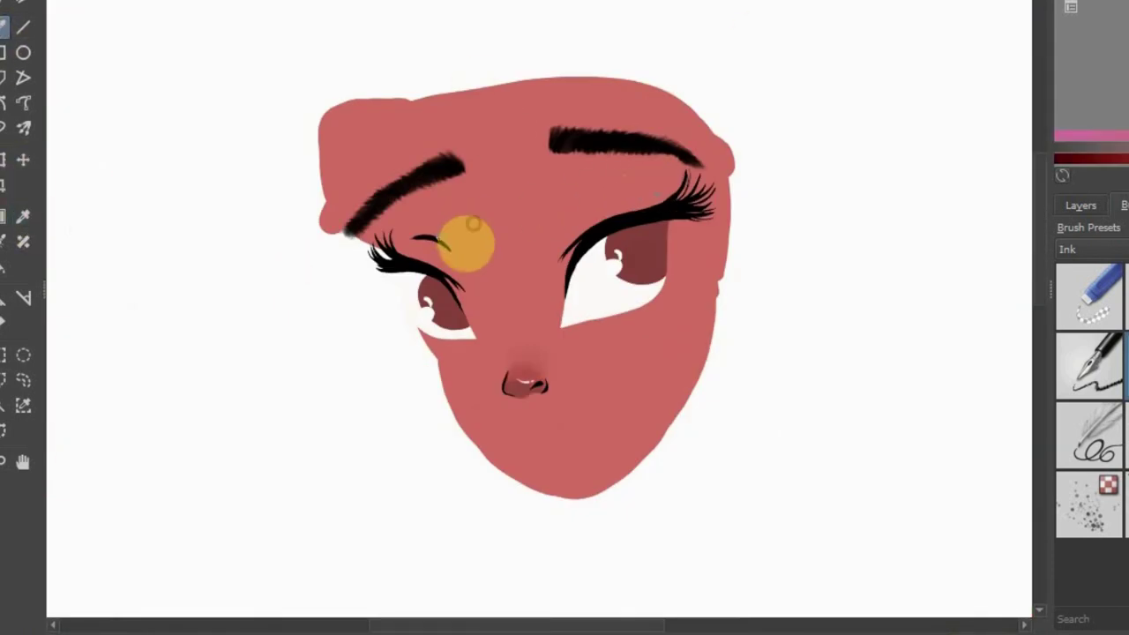
{"action": "key", "text": "plus"}
{"action": "left_click", "coordinate": [296, 193], "text": "ctrl"}
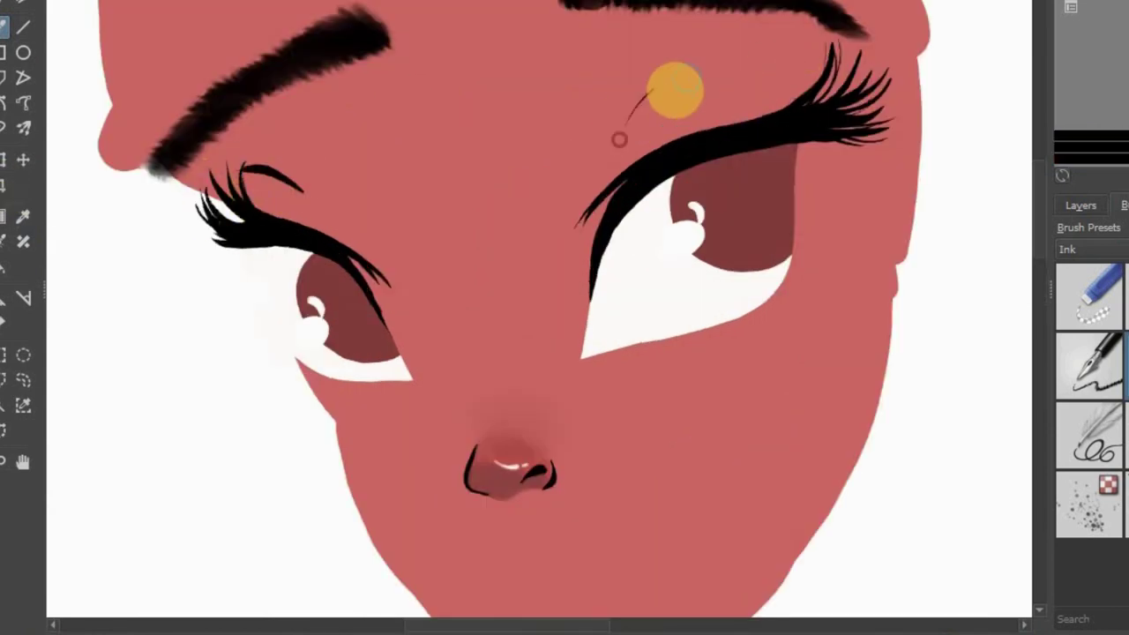
{"action": "left_click_drag", "start_coordinate": [675, 88], "coordinate": [688, 108]}
{"action": "key", "text": "minus"}
Paint a red blush patch on the right cheek and extend the skin colour around the jaw
{"action": "left_click_drag", "start_coordinate": [768, 379], "coordinate": [731, 411]}
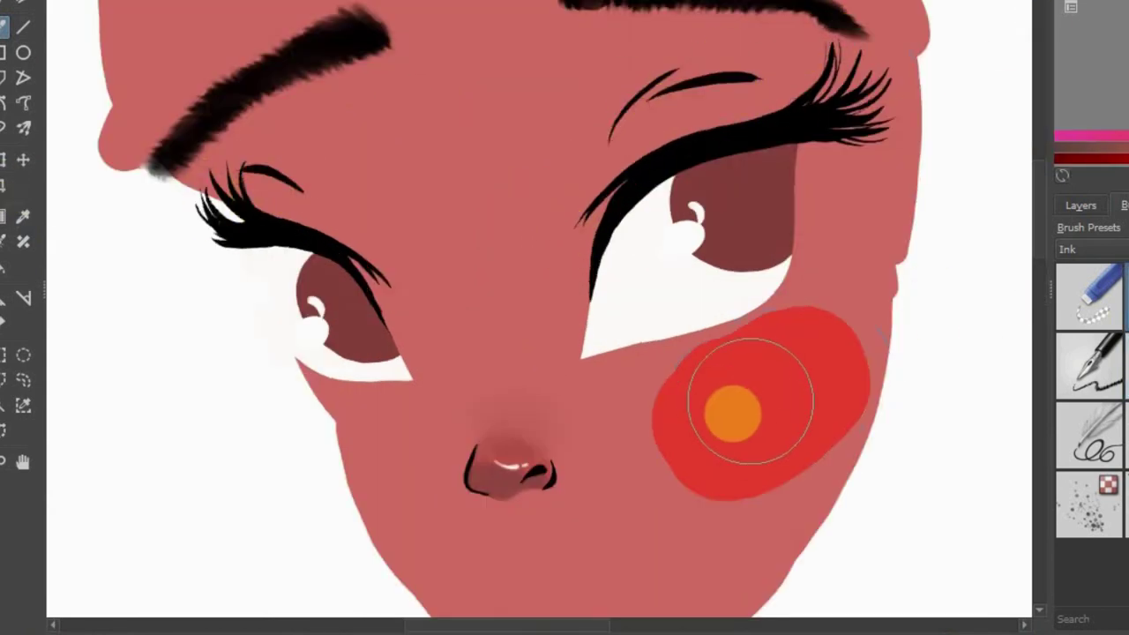
{"action": "left_click_drag", "start_coordinate": [388, 476], "coordinate": [365, 494]}
{"action": "key", "text": "ctrl+z"}
{"action": "key", "text": "minus"}
{"action": "left_click", "coordinate": [1081, 205]}
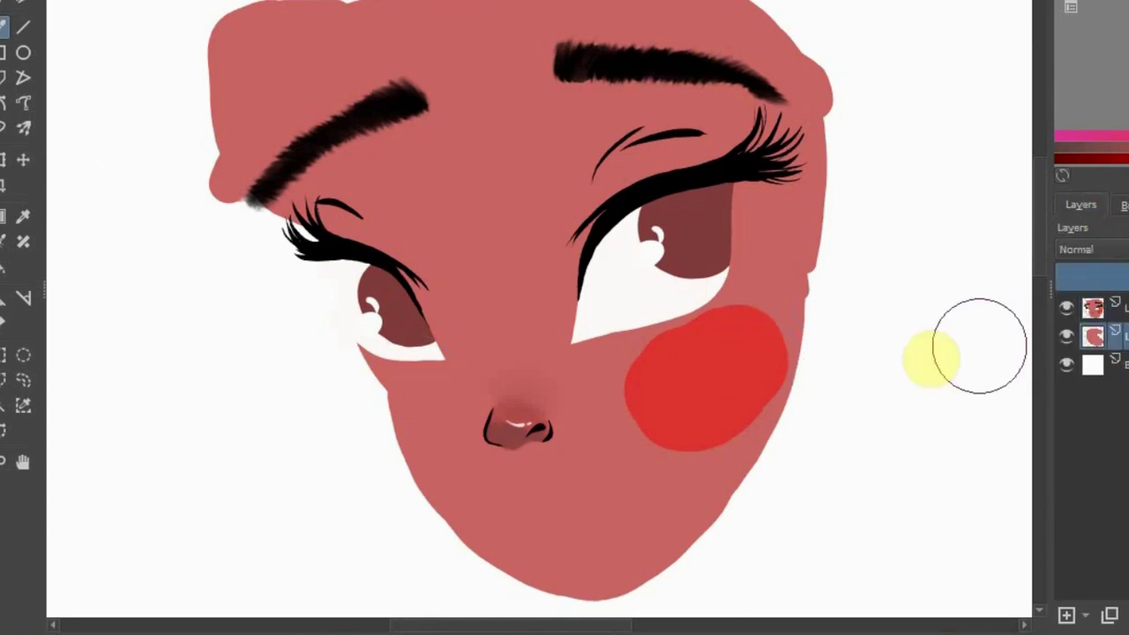
{"action": "mouse_move", "coordinate": [383, 396]}
{"action": "left_mouse_down"}
{"action": "mouse_move", "coordinate": [680, 438]}
{"action": "mouse_move", "coordinate": [239, 282]}
{"action": "mouse_move", "coordinate": [370, 510]}
{"action": "left_mouse_up"}
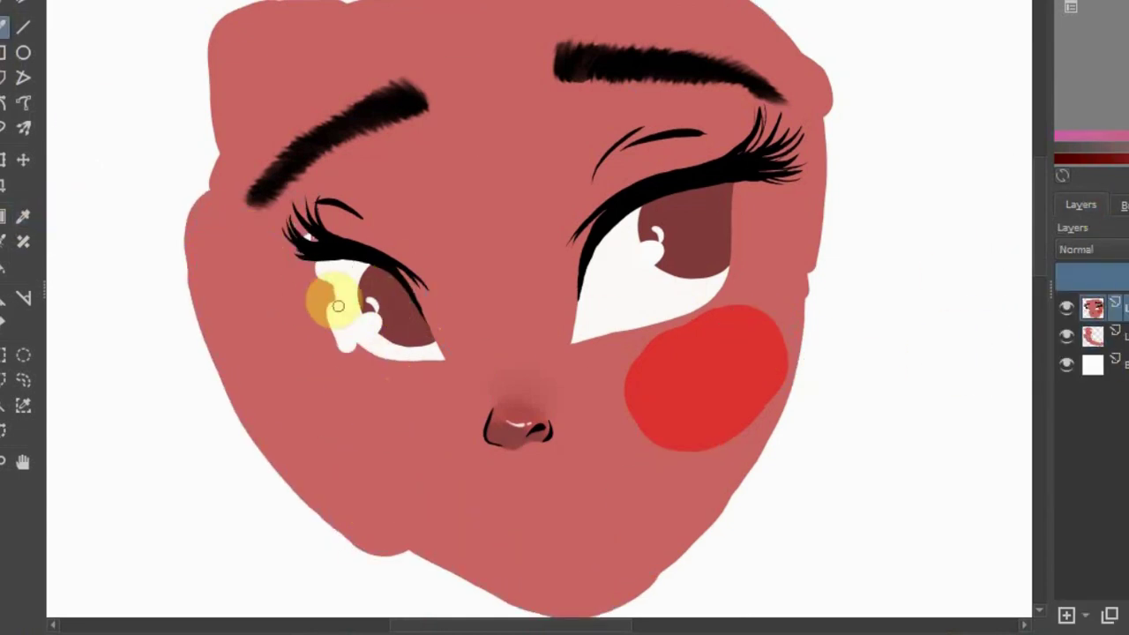
Add red blush down the left cheek and widen the right cheek's blush
{"action": "scroll", "coordinate": [335, 278], "scroll_direction": "up", "scroll_amount": 3}
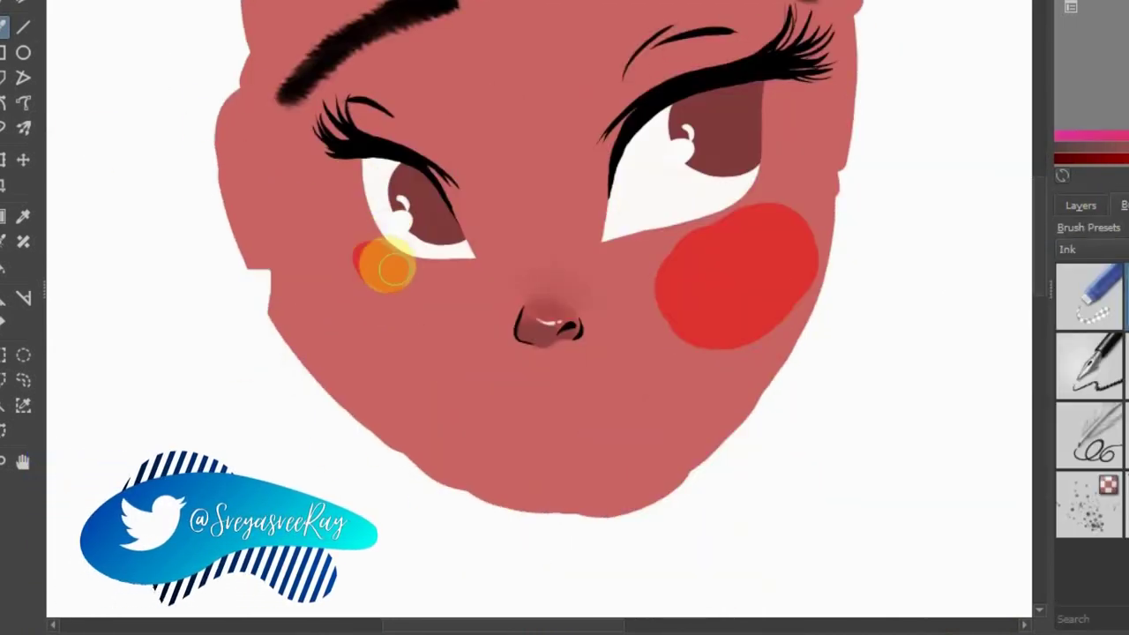
{"action": "left_click_drag", "start_coordinate": [386, 264], "coordinate": [422, 397]}
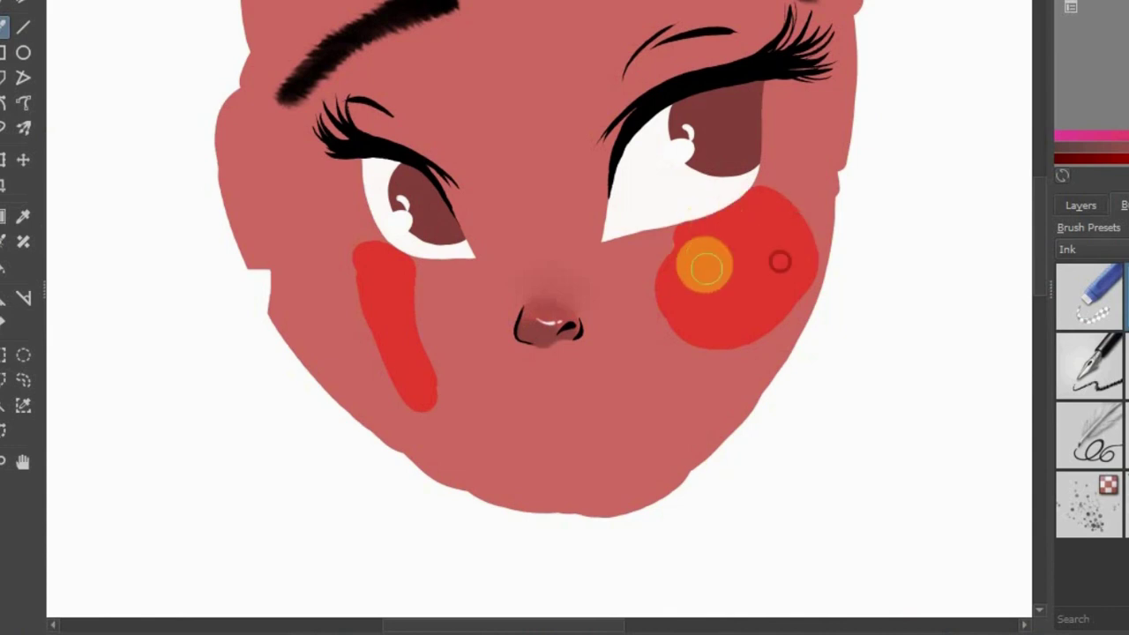
{"action": "left_click", "coordinate": [398, 291]}
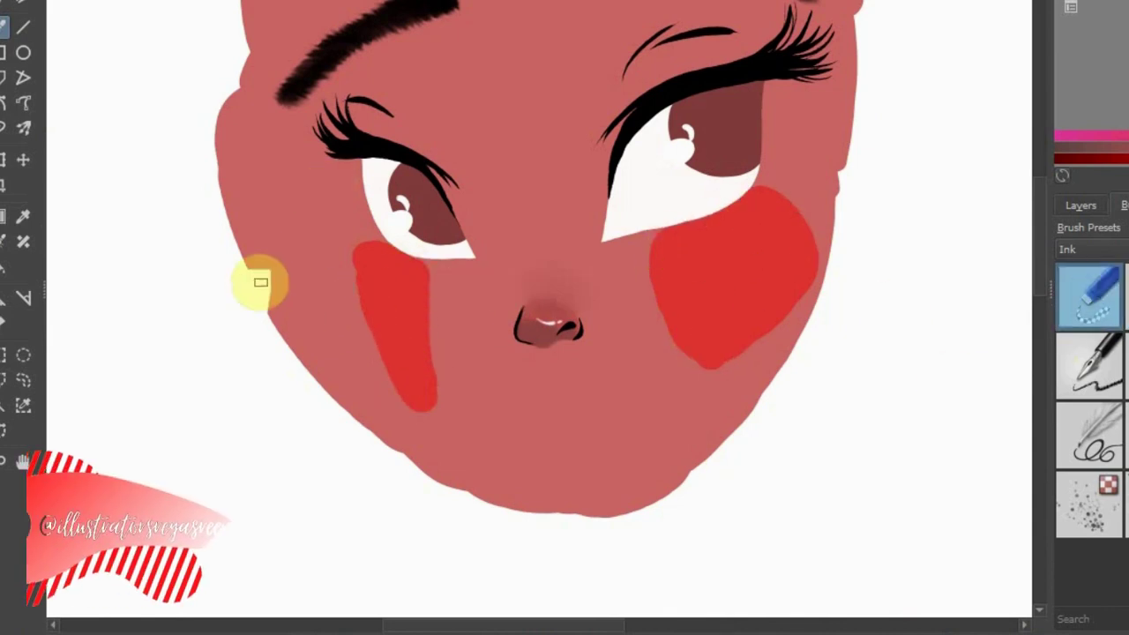
{"action": "left_click_drag", "start_coordinate": [188, 256], "coordinate": [270, 313]}
{"action": "left_click_drag", "start_coordinate": [365, 245], "coordinate": [354, 378]}
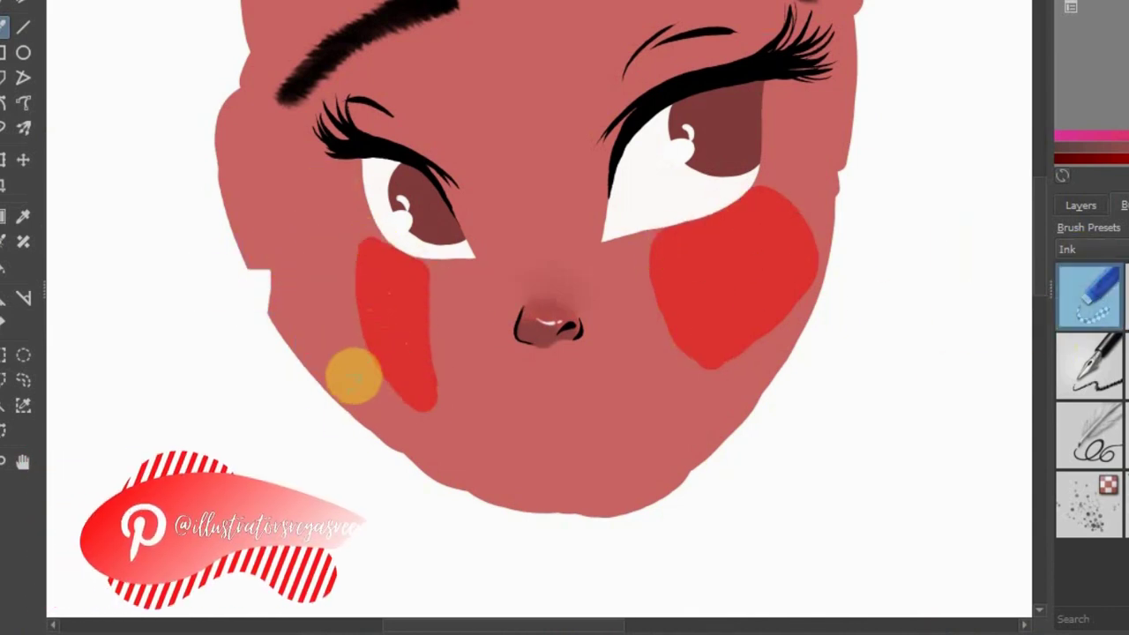
Erase to trim the face's left edge, chin tip, upper-left forehead and beside the left eye
{"action": "left_click", "coordinate": [1084, 205]}
{"action": "mouse_move", "coordinate": [300, 265]}
{"action": "left_mouse_down"}
{"action": "mouse_move", "coordinate": [310, 312]}
{"action": "mouse_move", "coordinate": [700, 485]}
{"action": "mouse_move", "coordinate": [262, 244]}
{"action": "mouse_move", "coordinate": [333, 227]}
{"action": "left_mouse_up"}
{"action": "key", "text": "ctrl+z"}
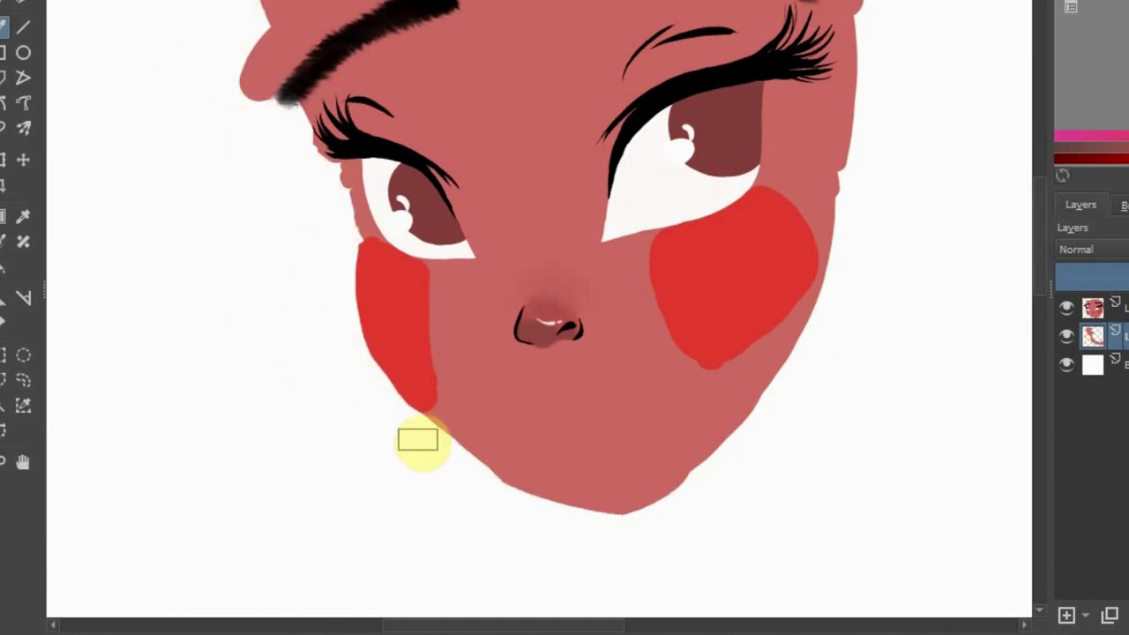
{"action": "left_click_drag", "start_coordinate": [532, 509], "coordinate": [617, 503]}
{"action": "left_click_drag", "start_coordinate": [255, 27], "coordinate": [229, 74]}
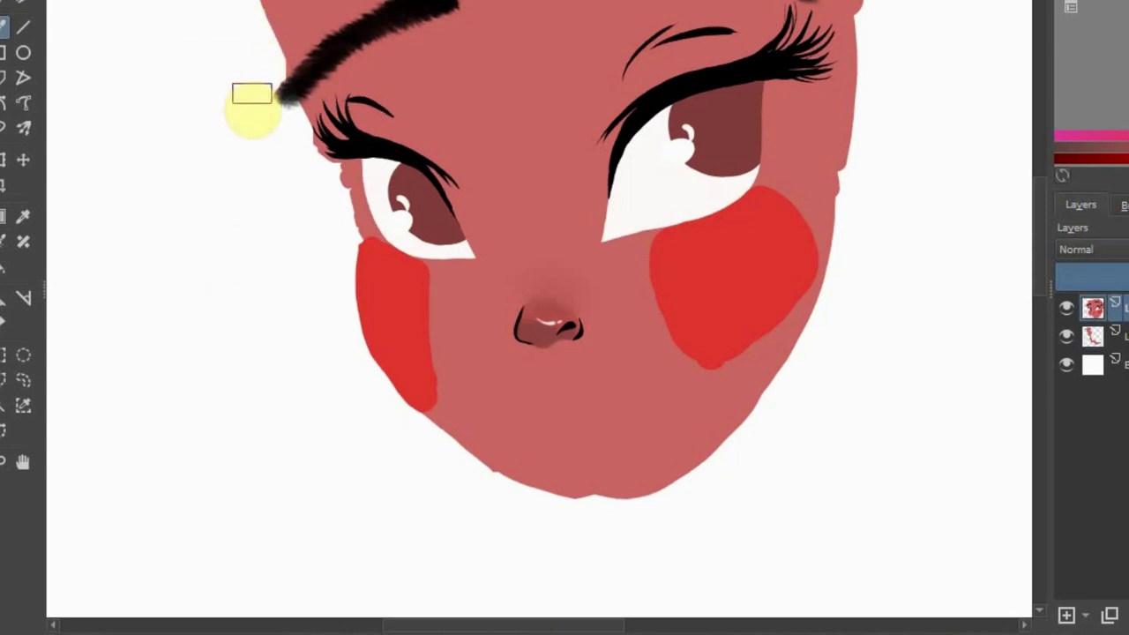
{"action": "left_click_drag", "start_coordinate": [300, 124], "coordinate": [314, 187]}
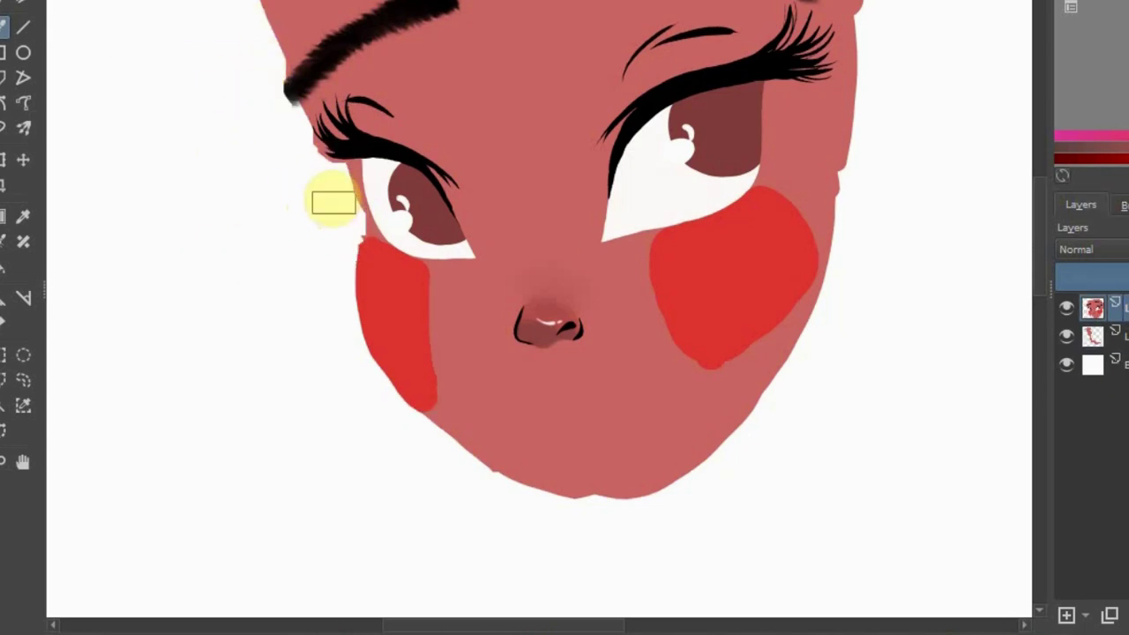
Softly blend the right cheek blush up and outward with a blending brush
{"action": "left_click", "coordinate": [1122, 205]}
{"action": "mouse_move", "coordinate": [759, 264]}
{"action": "left_mouse_down"}
{"action": "mouse_move", "coordinate": [736, 360]}
{"action": "mouse_move", "coordinate": [782, 209]}
{"action": "left_mouse_up"}
{"action": "scroll", "coordinate": [852, 212], "scroll_direction": "up", "scroll_amount": 1}
{"action": "mouse_move", "coordinate": [864, 212]}
{"action": "left_mouse_down"}
{"action": "mouse_move", "coordinate": [706, 273]}
{"action": "mouse_move", "coordinate": [630, 336]}
{"action": "mouse_move", "coordinate": [677, 265]}
{"action": "mouse_move", "coordinate": [592, 295]}
{"action": "mouse_move", "coordinate": [743, 283]}
{"action": "mouse_move", "coordinate": [647, 340]}
{"action": "mouse_move", "coordinate": [509, 465]}
{"action": "mouse_move", "coordinate": [595, 328]}
{"action": "mouse_move", "coordinate": [744, 328]}
{"action": "mouse_move", "coordinate": [650, 285]}
{"action": "left_mouse_up"}
{"action": "scroll", "coordinate": [704, 323], "scroll_direction": "down", "scroll_amount": 3}
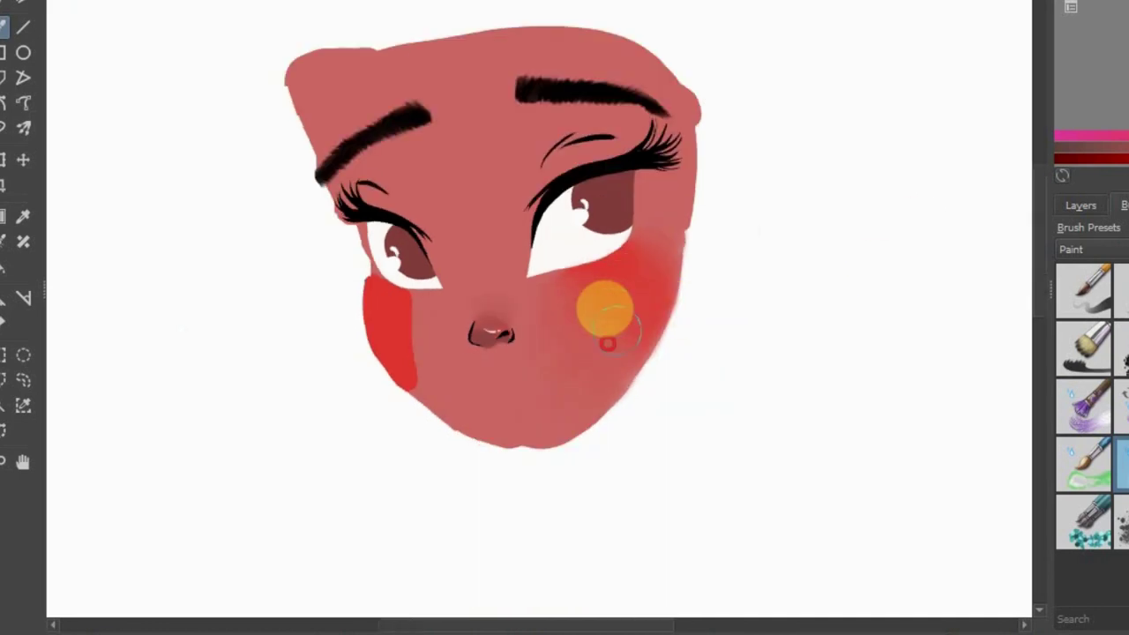
Blend the left cheek blush outward and reset the view to actual size
{"action": "scroll", "coordinate": [605, 308], "scroll_direction": "up", "scroll_amount": 3}
{"action": "mouse_move", "coordinate": [288, 338]}
{"action": "left_mouse_down"}
{"action": "mouse_move", "coordinate": [320, 454]}
{"action": "mouse_move", "coordinate": [176, 280]}
{"action": "mouse_move", "coordinate": [336, 476]}
{"action": "mouse_move", "coordinate": [267, 328]}
{"action": "mouse_move", "coordinate": [285, 367]}
{"action": "mouse_move", "coordinate": [210, 276]}
{"action": "mouse_move", "coordinate": [350, 378]}
{"action": "left_mouse_up"}
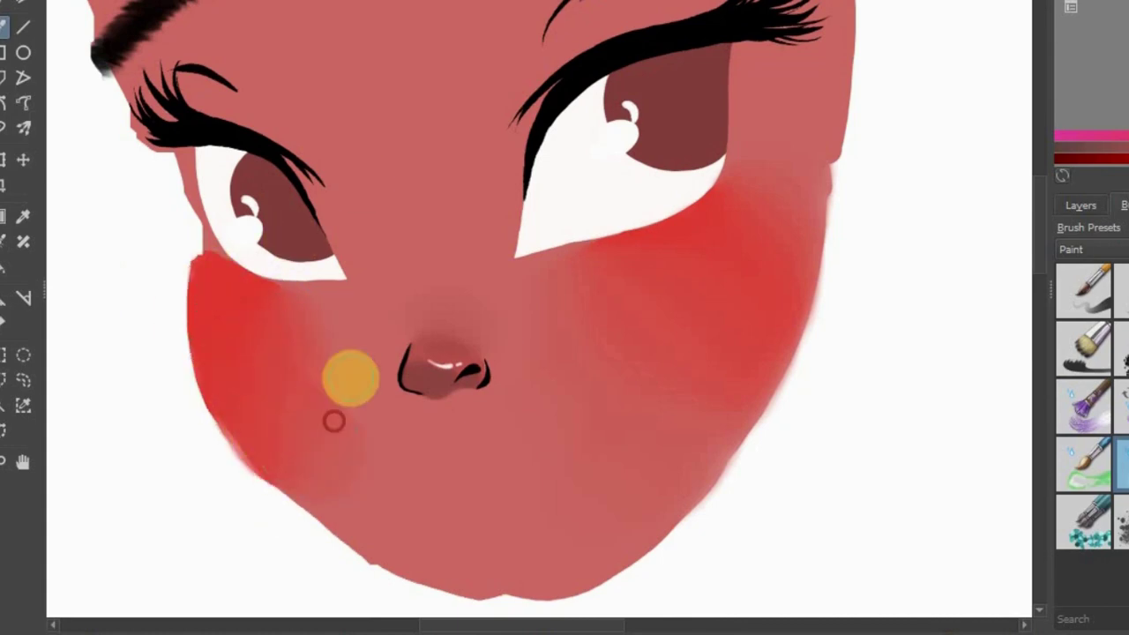
{"action": "scroll", "coordinate": [637, 388], "scroll_direction": "down", "scroll_amount": 3}
{"action": "key", "text": "slash"}
{"action": "scroll", "coordinate": [480, 269], "scroll_direction": "up", "scroll_amount": 3}
{"action": "scroll", "coordinate": [197, 277], "scroll_direction": "down", "scroll_amount": 2}
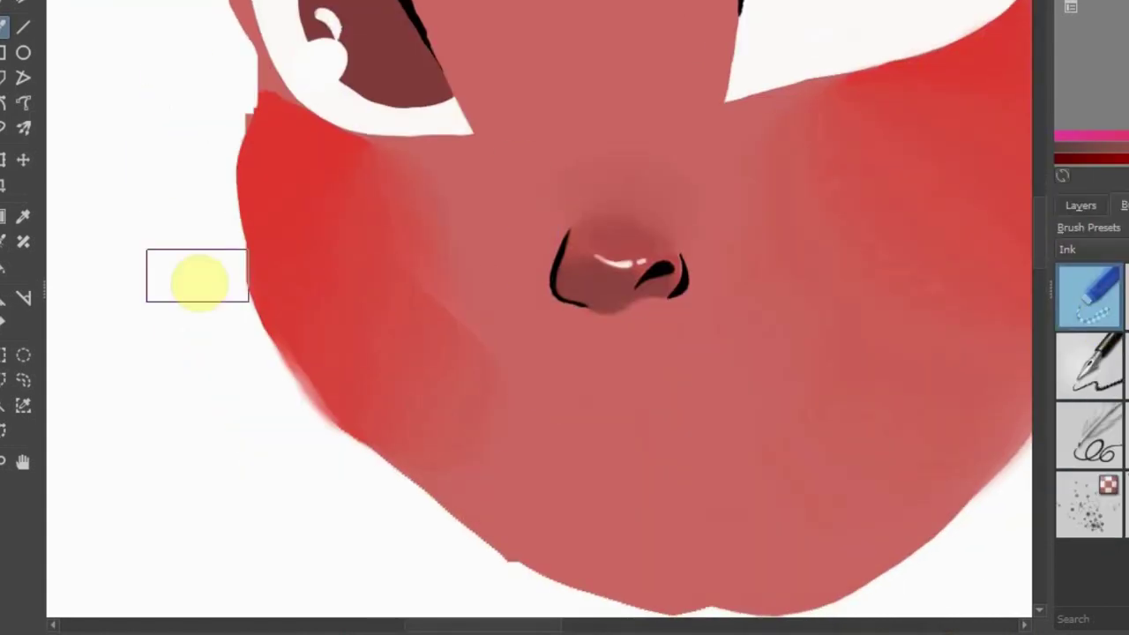
{"action": "scroll", "coordinate": [197, 96], "scroll_direction": "down", "scroll_amount": 2}
{"action": "left_click", "coordinate": [1081, 205]}
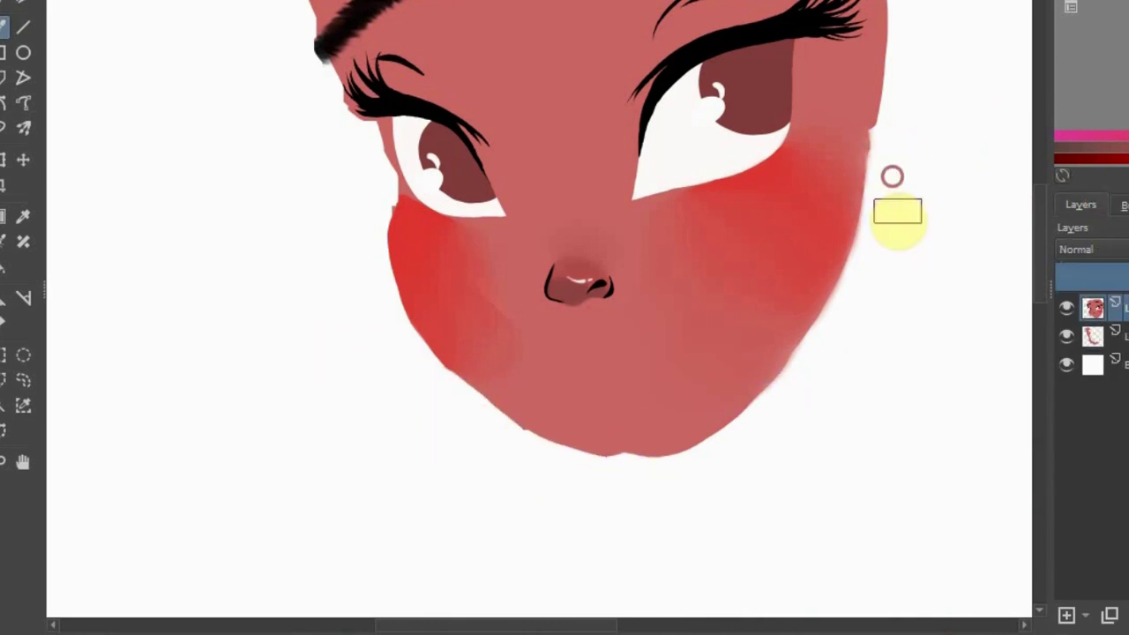
Paint skin along the chin and right jaw, then erase to trim the chin and jaw edges
{"action": "mouse_move", "coordinate": [547, 481]}
{"action": "left_mouse_down"}
{"action": "mouse_move", "coordinate": [791, 375]}
{"action": "mouse_move", "coordinate": [841, 321]}
{"action": "mouse_move", "coordinate": [690, 466]}
{"action": "mouse_move", "coordinate": [415, 370]}
{"action": "left_mouse_up"}
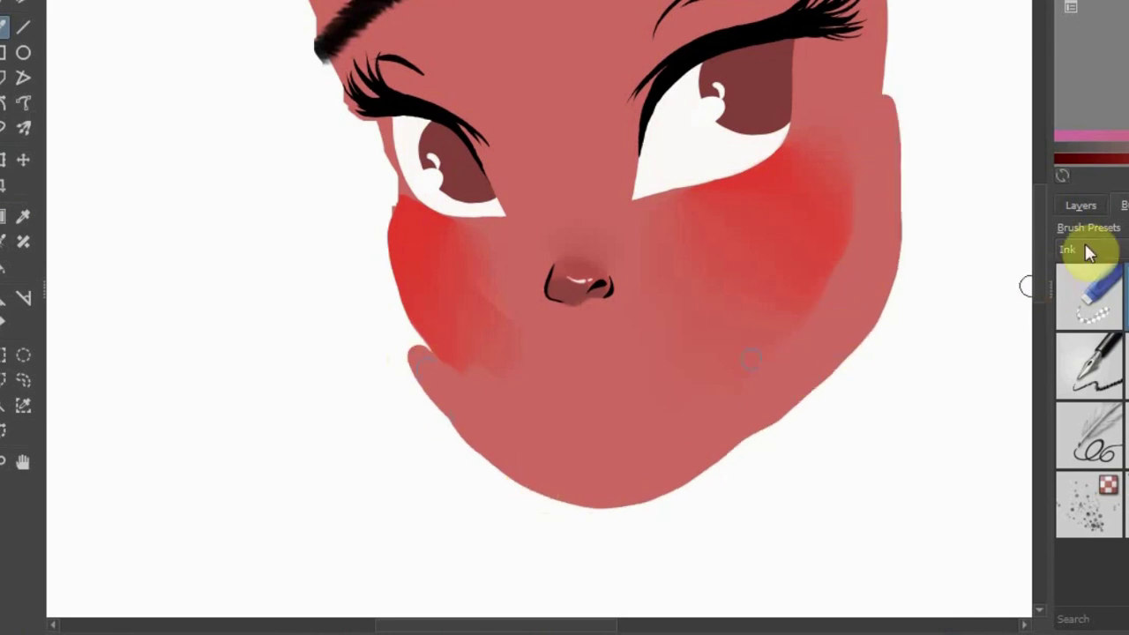
{"action": "left_click", "coordinate": [1089, 295]}
{"action": "key", "text": "plus"}
{"action": "mouse_move", "coordinate": [300, 229]}
{"action": "left_mouse_down"}
{"action": "mouse_move", "coordinate": [287, 294]}
{"action": "mouse_move", "coordinate": [529, 445]}
{"action": "left_mouse_up"}
{"action": "left_click_drag", "start_coordinate": [922, 225], "coordinate": [794, 379]}
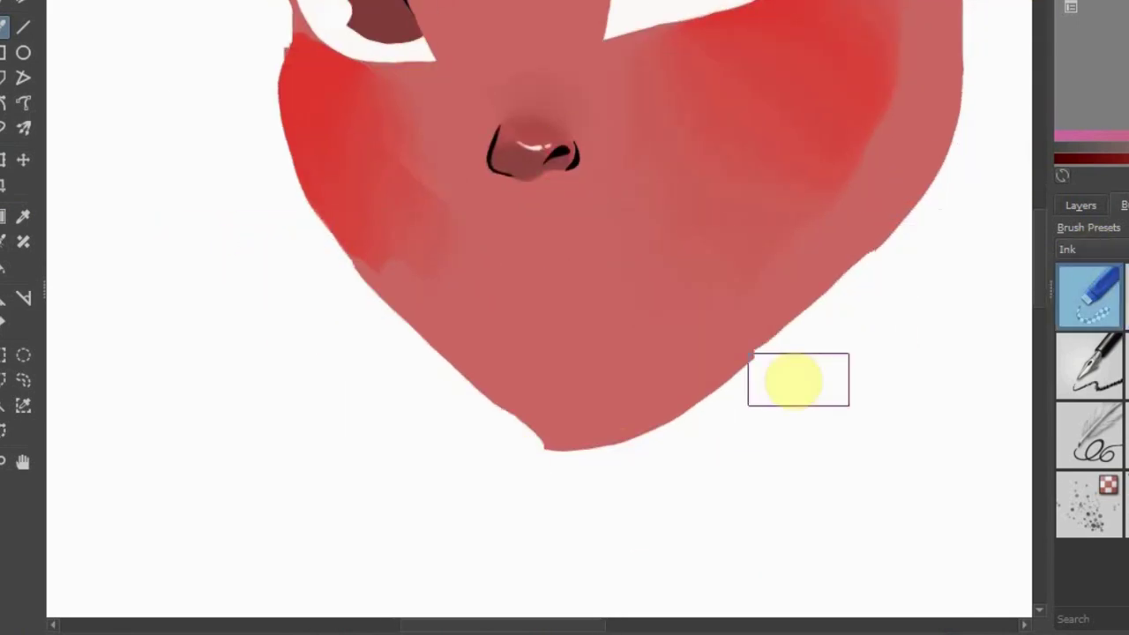
{"action": "left_click_drag", "start_coordinate": [479, 454], "coordinate": [668, 449]}
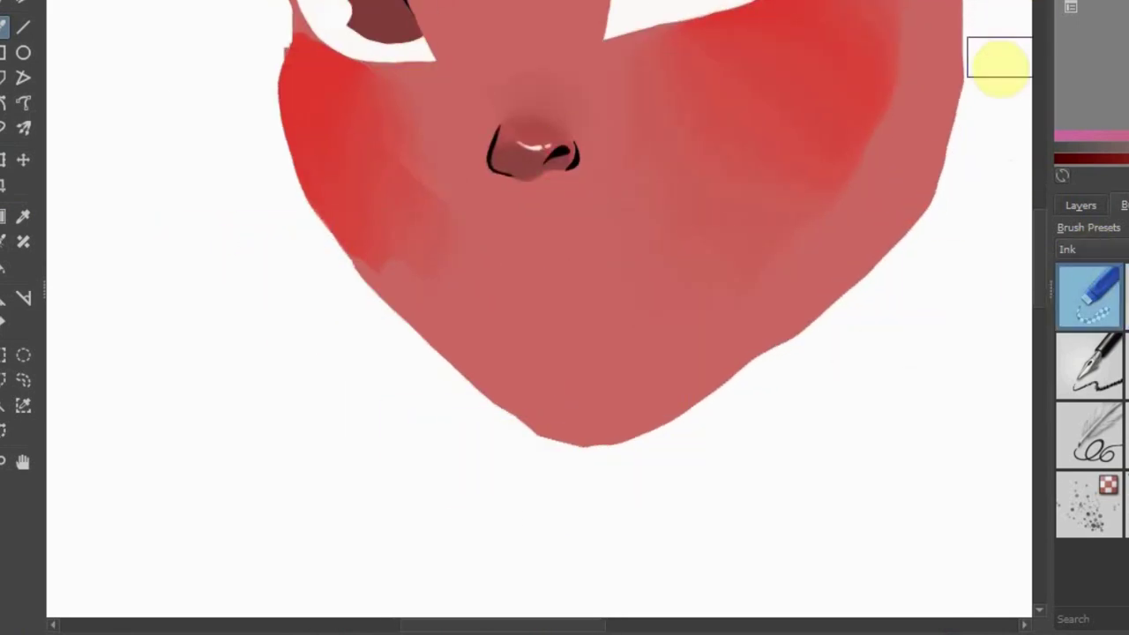
Sample the cheek's blush red, blend it across the left cheek, and add a new layer
{"action": "left_click", "coordinate": [1081, 205]}
{"action": "scroll", "coordinate": [251, 138], "scroll_direction": "up", "scroll_amount": 5}
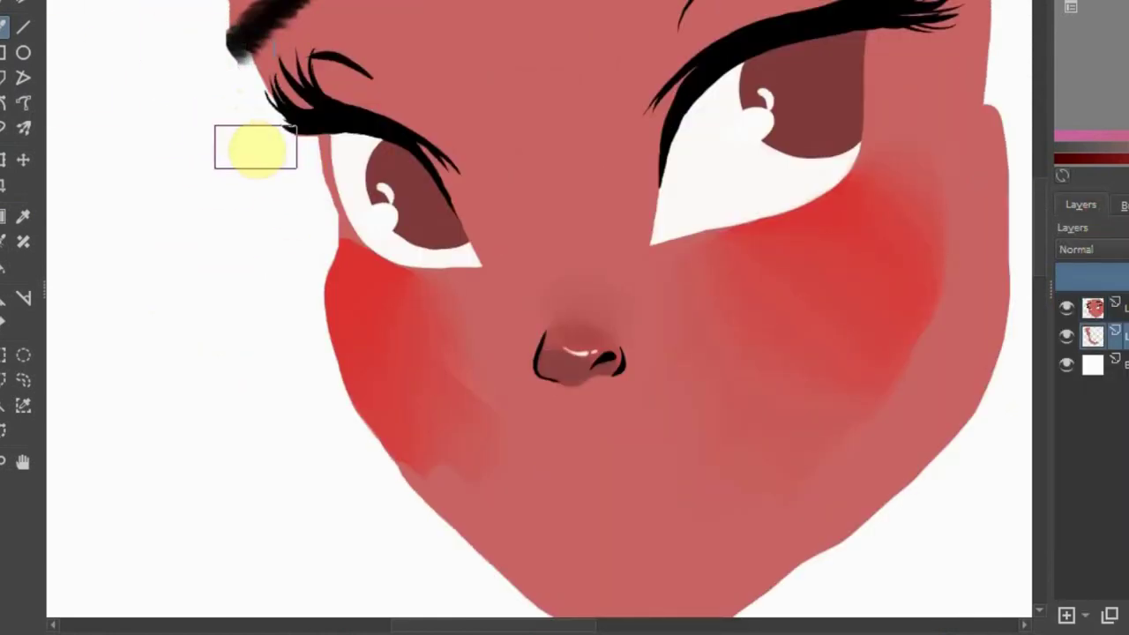
{"action": "scroll", "coordinate": [254, 147], "scroll_direction": "down", "scroll_amount": 3, "text": "ctrl"}
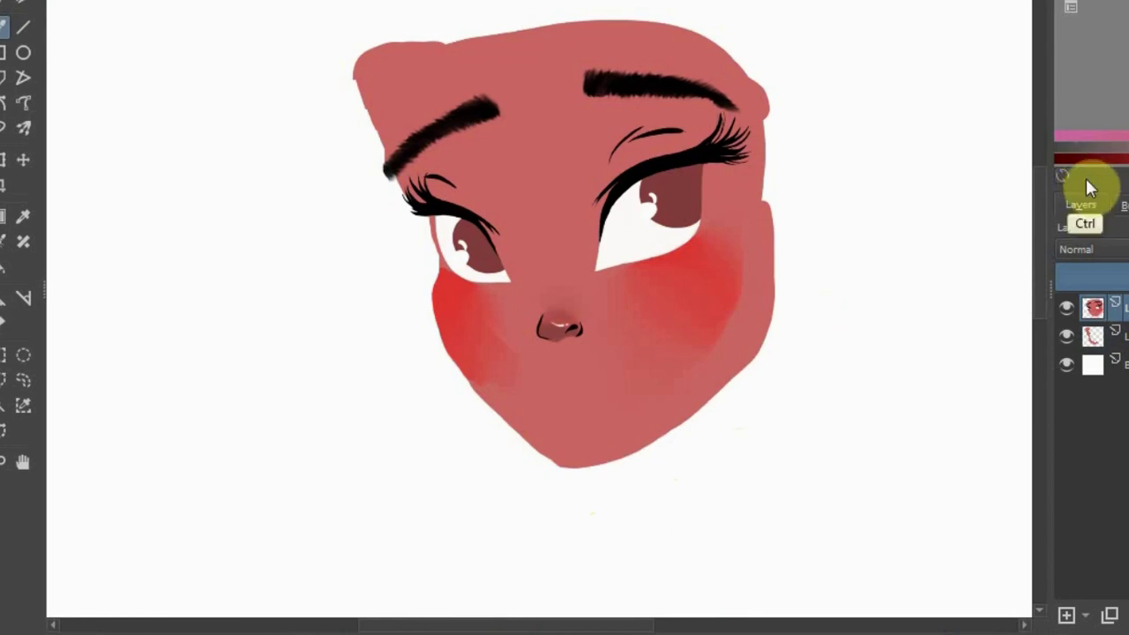
{"action": "left_click", "coordinate": [1123, 205]}
{"action": "key", "text": "ctrl+plus"}
{"action": "key", "text": "p"}
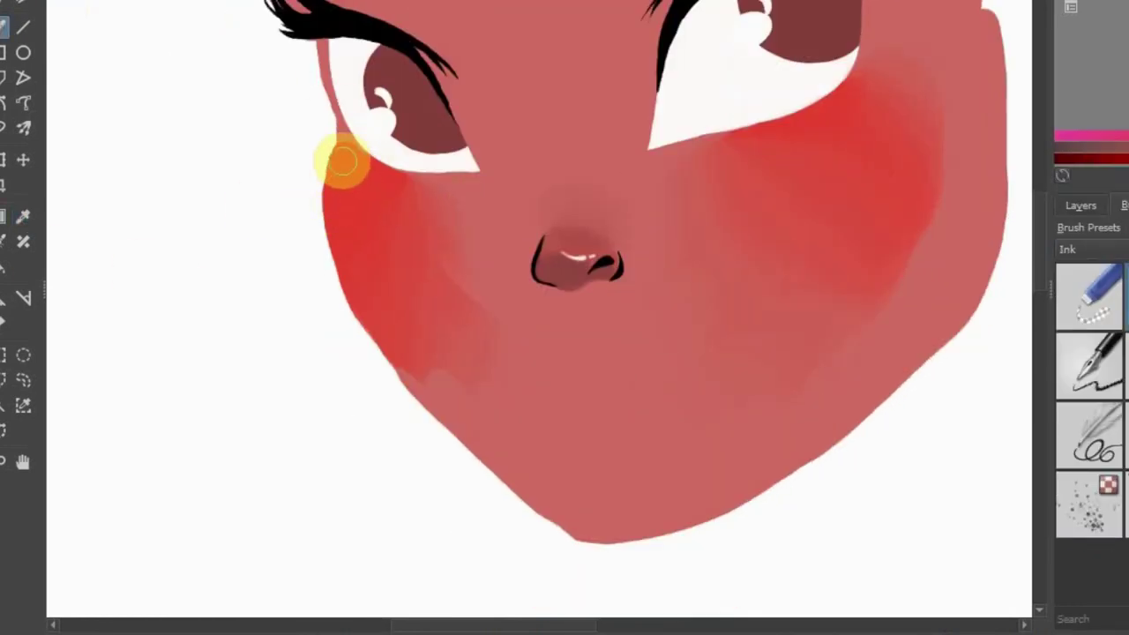
{"action": "left_click", "coordinate": [452, 392]}
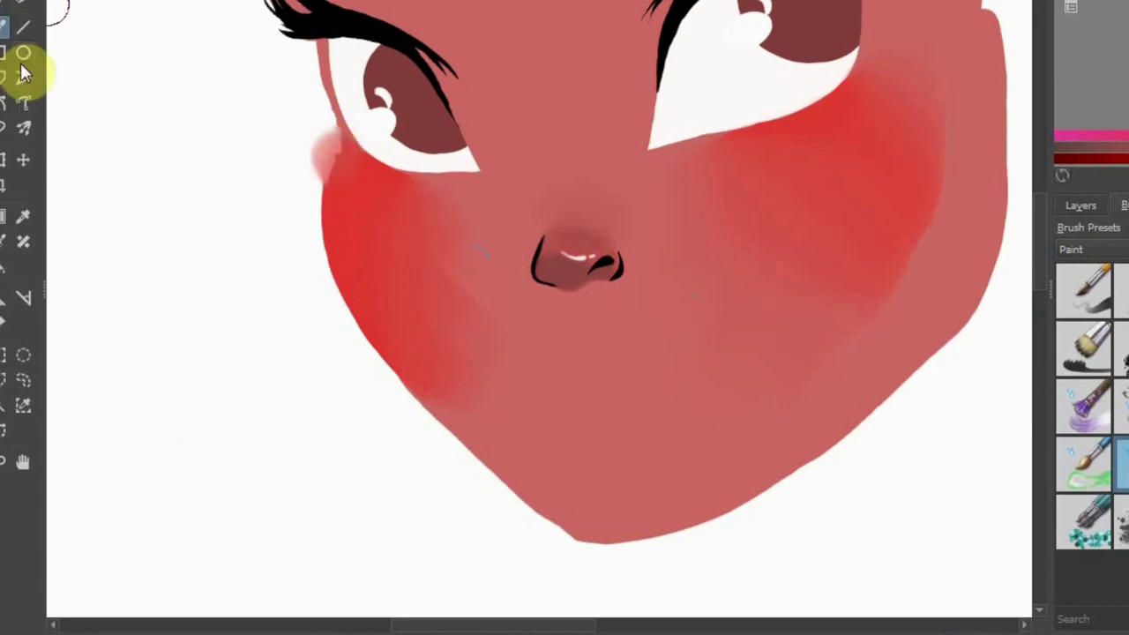
{"action": "mouse_move", "coordinate": [390, 202]}
{"action": "left_mouse_down"}
{"action": "mouse_move", "coordinate": [579, 371]}
{"action": "mouse_move", "coordinate": [544, 407]}
{"action": "mouse_move", "coordinate": [568, 439]}
{"action": "mouse_move", "coordinate": [945, 30]}
{"action": "left_mouse_up"}
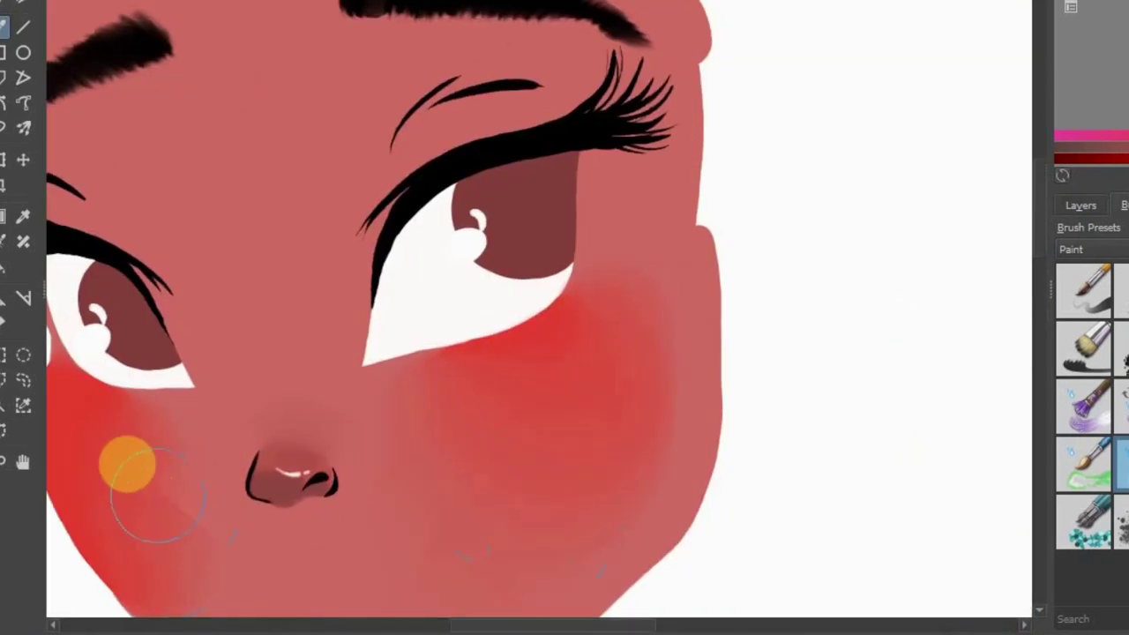
{"action": "left_click_drag", "start_coordinate": [1121, 258], "coordinate": [865, 353]}
{"action": "left_click", "coordinate": [1081, 205]}
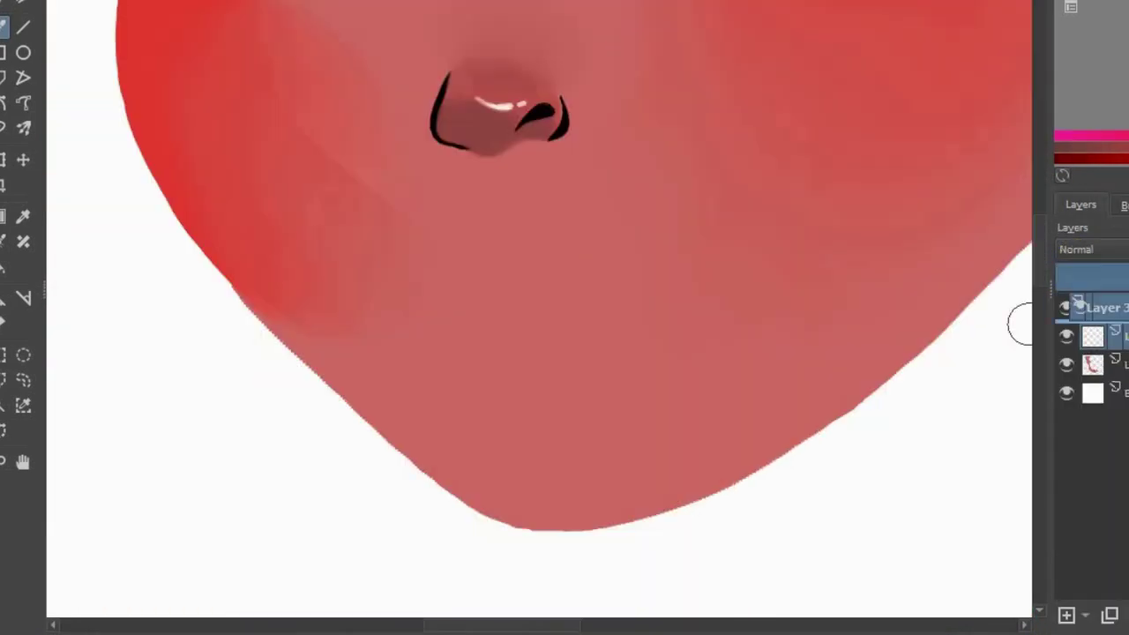
Block in a red lip shape below the nose and enlarge it
{"action": "mouse_move", "coordinate": [494, 318]}
{"action": "left_mouse_down"}
{"action": "mouse_move", "coordinate": [555, 345]}
{"action": "mouse_move", "coordinate": [681, 292]}
{"action": "mouse_move", "coordinate": [594, 378]}
{"action": "mouse_move", "coordinate": [621, 254]}
{"action": "left_mouse_up"}
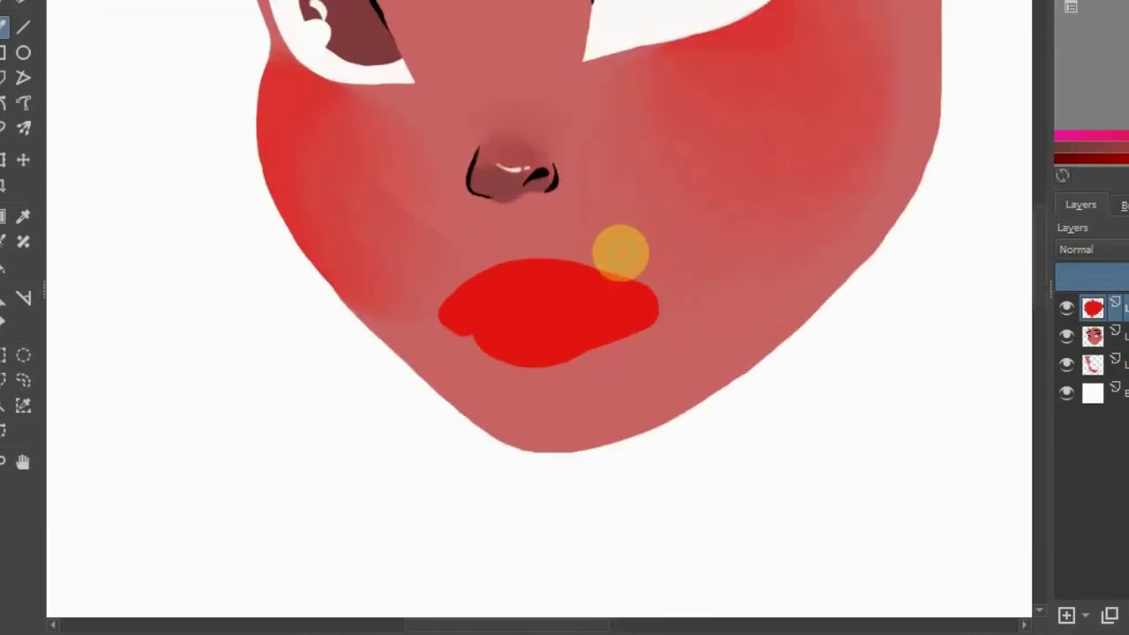
{"action": "key", "text": "plus"}
{"action": "mouse_move", "coordinate": [390, 368]}
{"action": "left_mouse_down"}
{"action": "mouse_move", "coordinate": [479, 424]}
{"action": "mouse_move", "coordinate": [477, 238]}
{"action": "mouse_move", "coordinate": [471, 399]}
{"action": "left_mouse_up"}
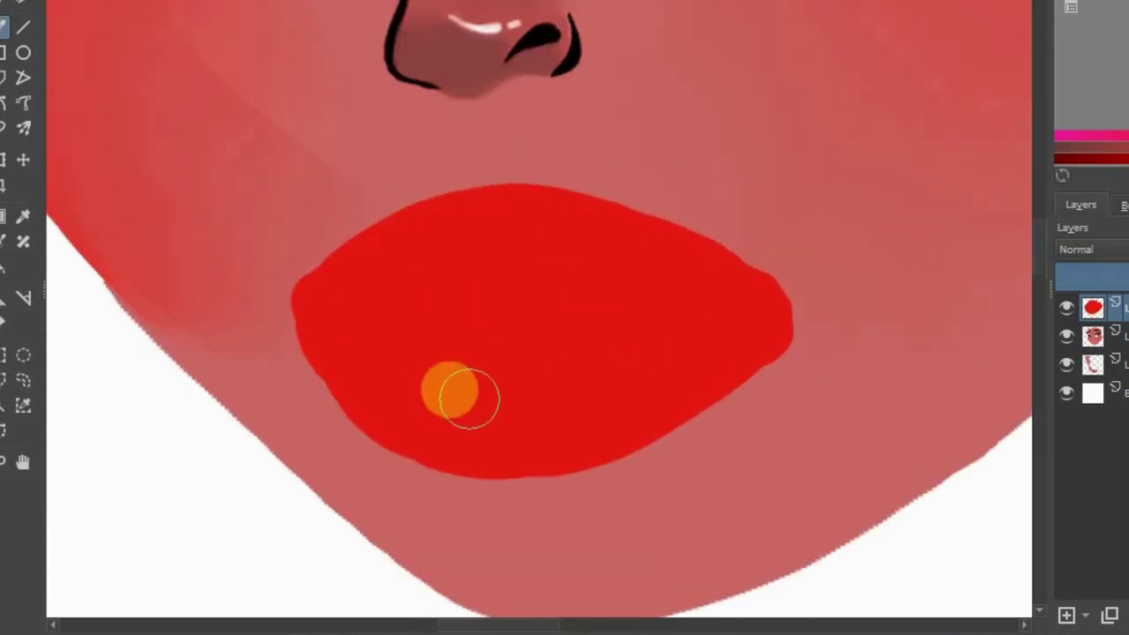
{"action": "key", "text": "minus"}
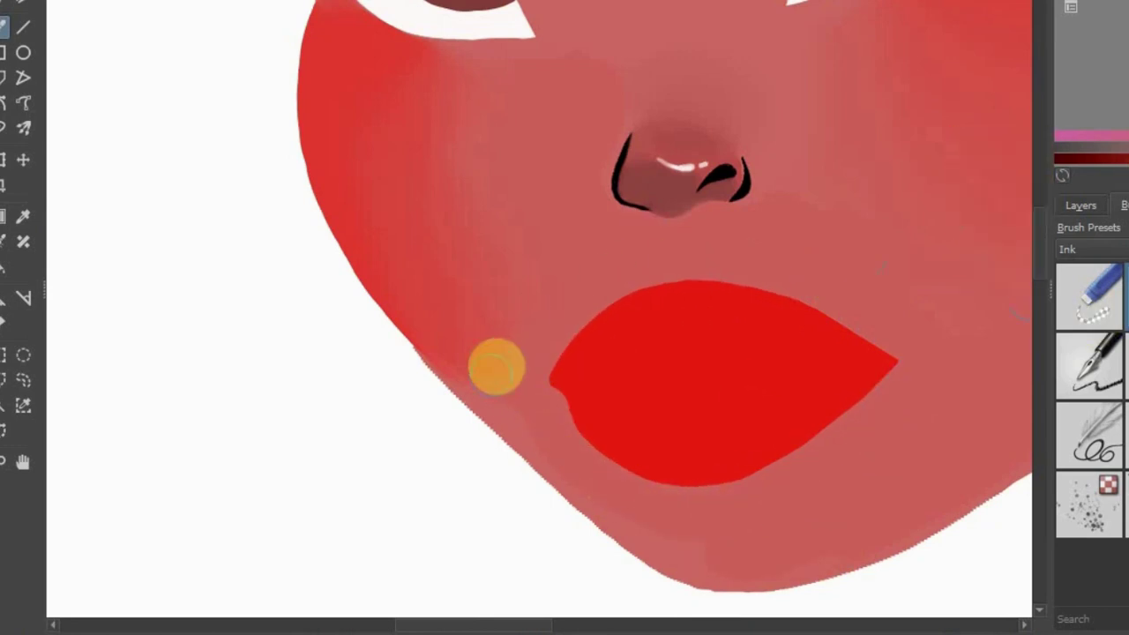
Rework the lower lip's darker red shading, undoing unwanted shading strokes
{"action": "key", "text": "ctrl+z"}
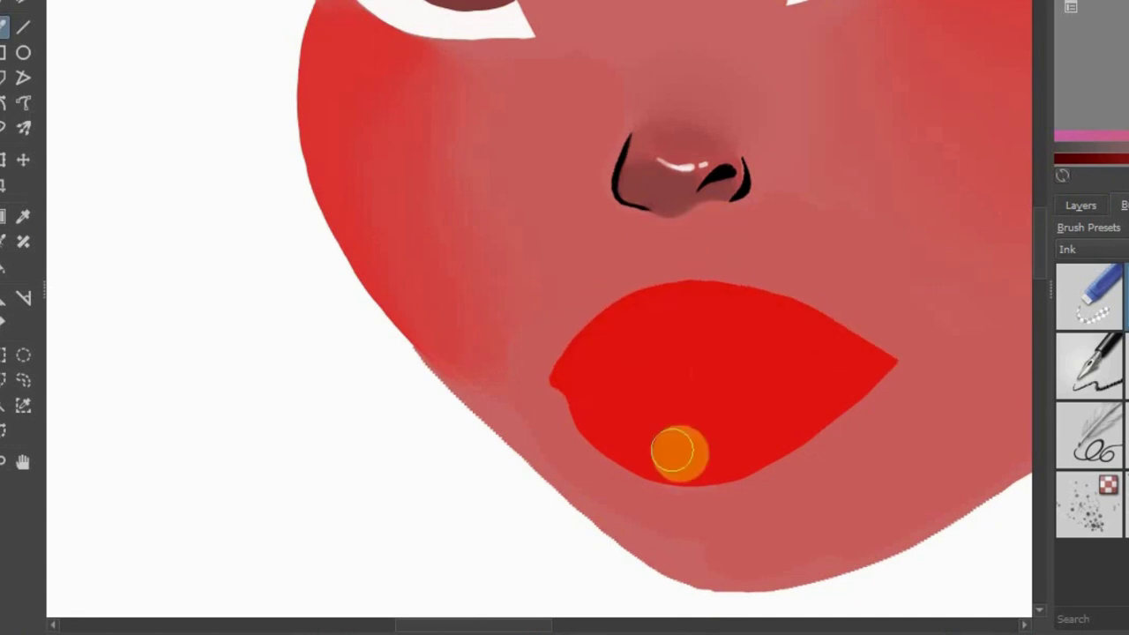
{"action": "key", "text": "ctrl+z"}
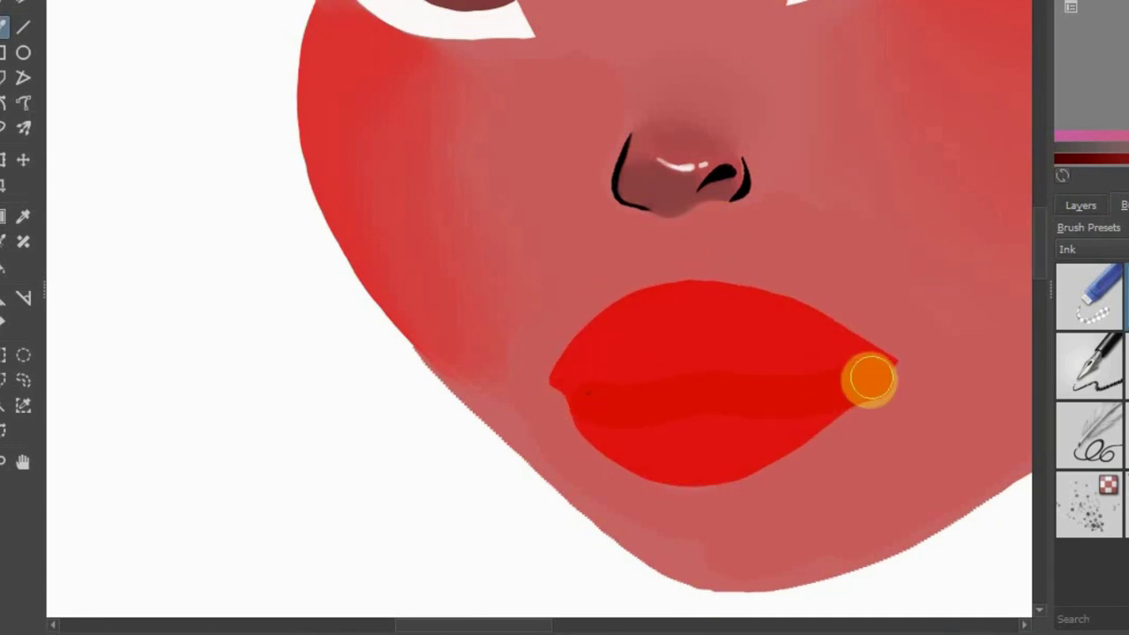
{"action": "left_click_drag", "start_coordinate": [870, 379], "coordinate": [744, 398]}
{"action": "left_click_drag", "start_coordinate": [864, 428], "coordinate": [534, 347]}
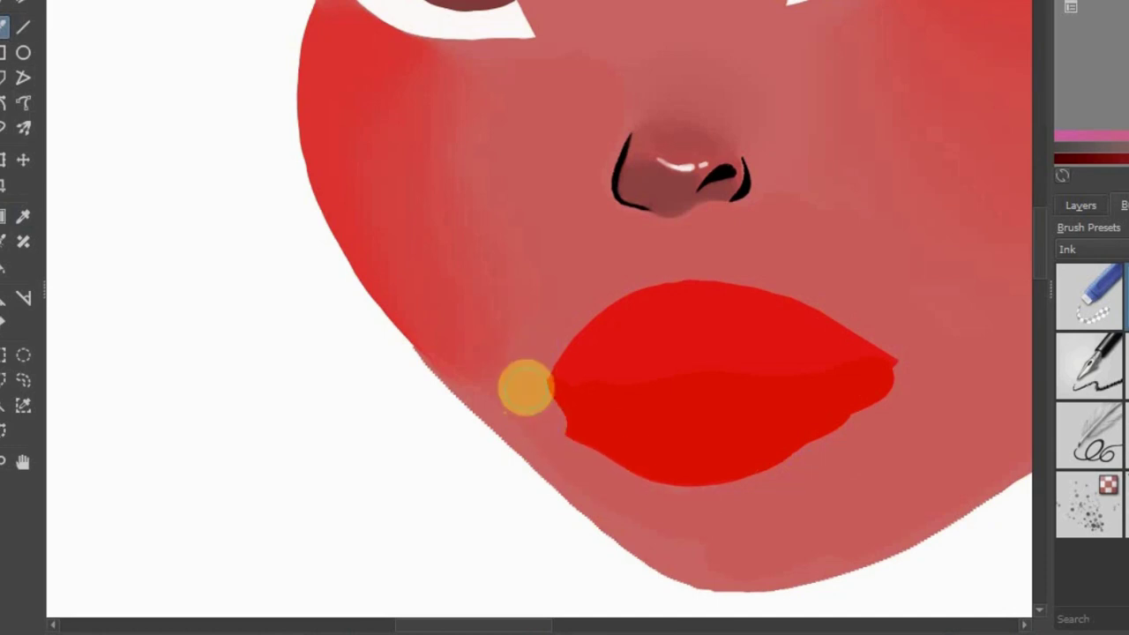
{"action": "key", "text": "ctrl+z"}
{"action": "left_click", "coordinate": [1092, 249]}
{"action": "left_click", "coordinate": [1071, 268]}
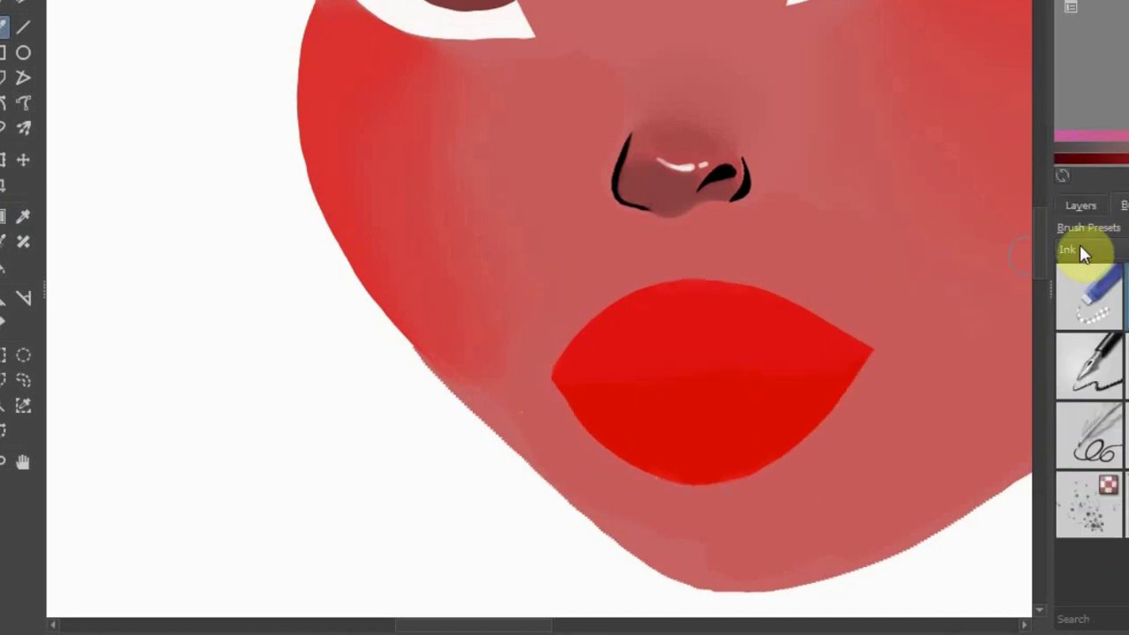
Paint lighter red shading across the lips, blending it on the upper lip
{"action": "mouse_move", "coordinate": [556, 375]}
{"action": "left_mouse_down"}
{"action": "mouse_move", "coordinate": [869, 349]}
{"action": "mouse_move", "coordinate": [700, 279]}
{"action": "left_mouse_up"}
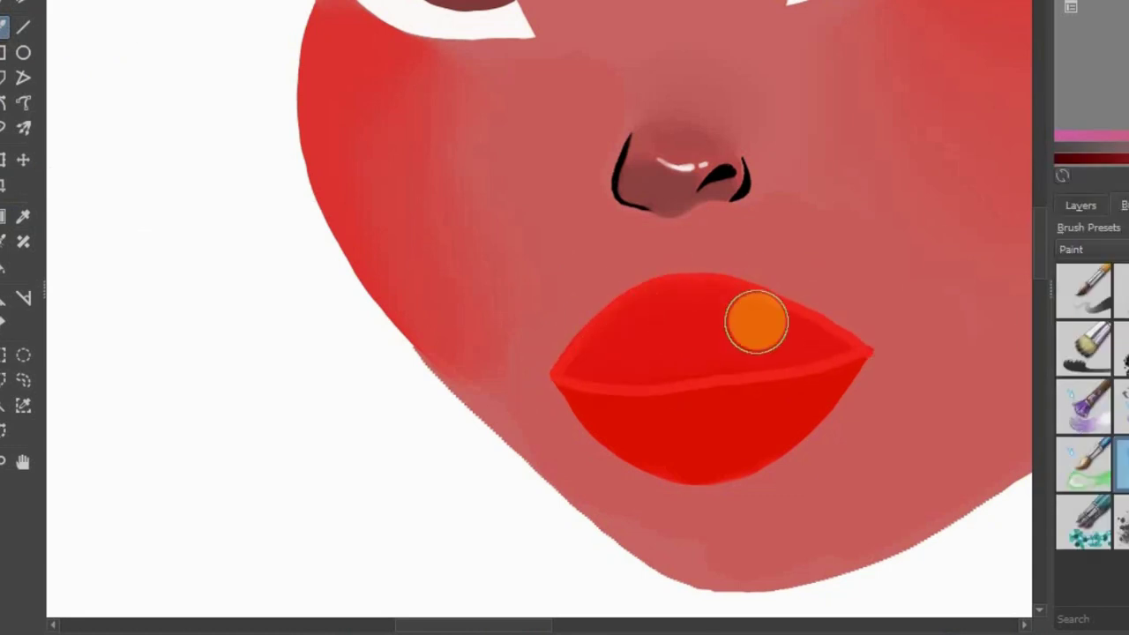
{"action": "left_click_drag", "start_coordinate": [756, 320], "coordinate": [852, 300]}
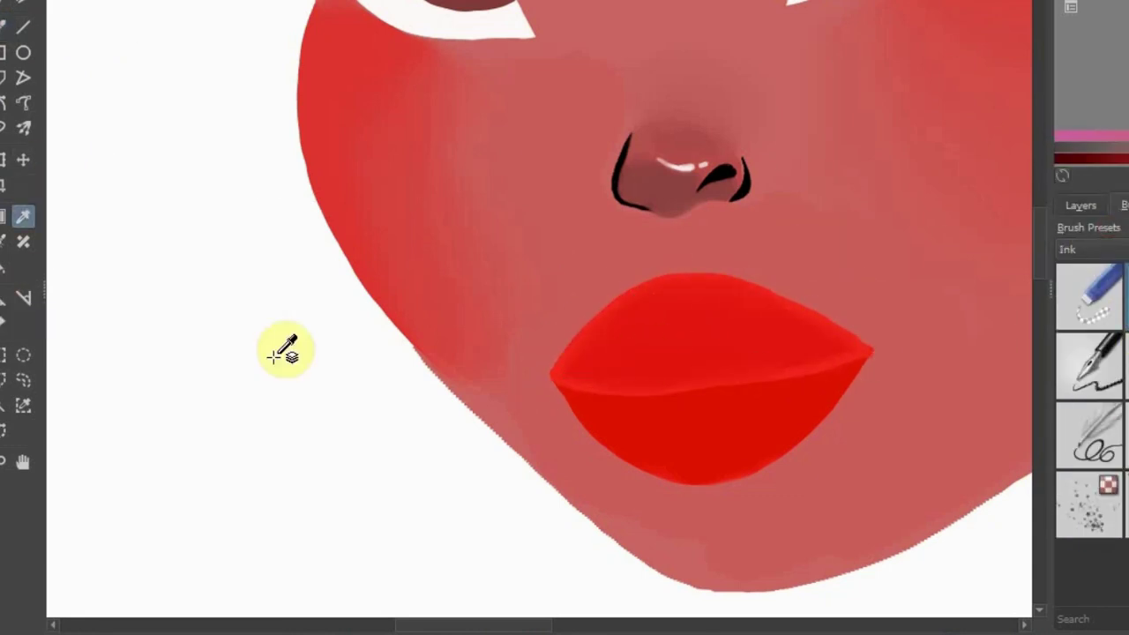
{"action": "key", "text": "minus"}
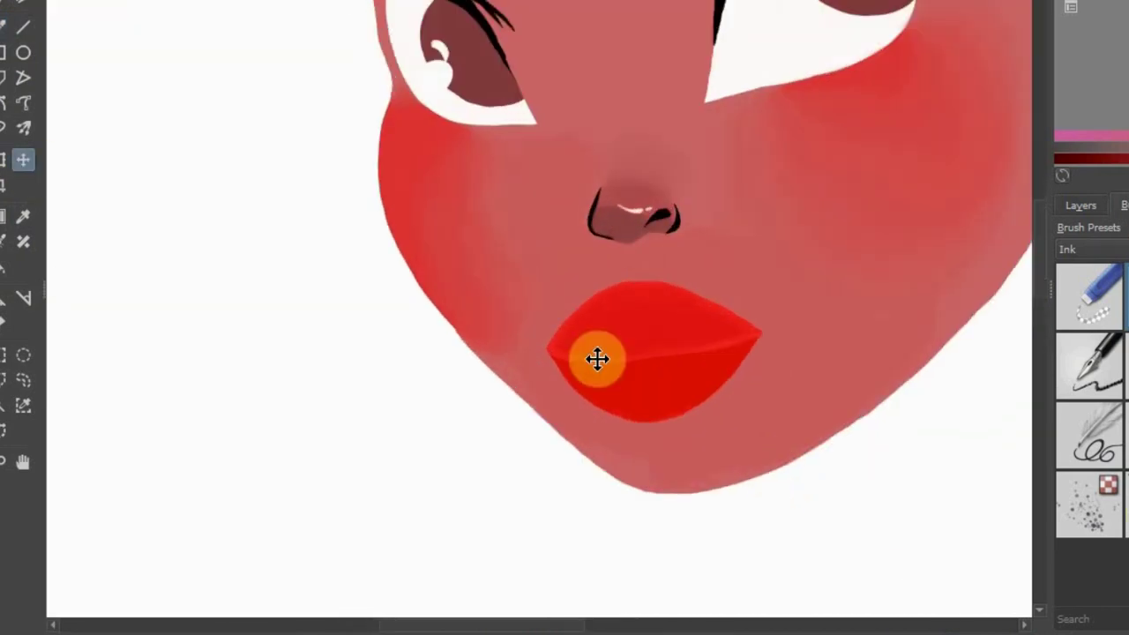
Stretch the lower face wider to the right with the Ctrl+T transform
{"action": "key", "text": "ctrl+t"}
{"action": "left_click_drag", "start_coordinate": [938, 311], "coordinate": [957, 311]}
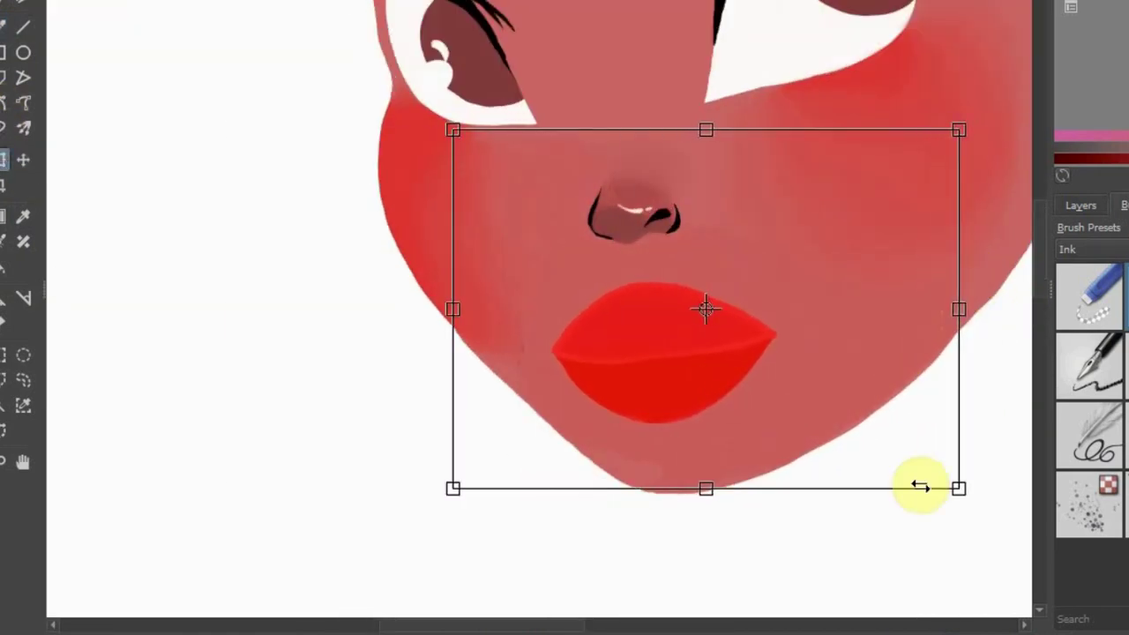
{"action": "mouse_move", "coordinate": [920, 487]}
{"action": "left_mouse_down"}
{"action": "mouse_move", "coordinate": [468, 418]}
{"action": "mouse_move", "coordinate": [953, 522]}
{"action": "left_mouse_up"}
{"action": "key", "text": "t"}
{"action": "left_click", "coordinate": [633, 345]}
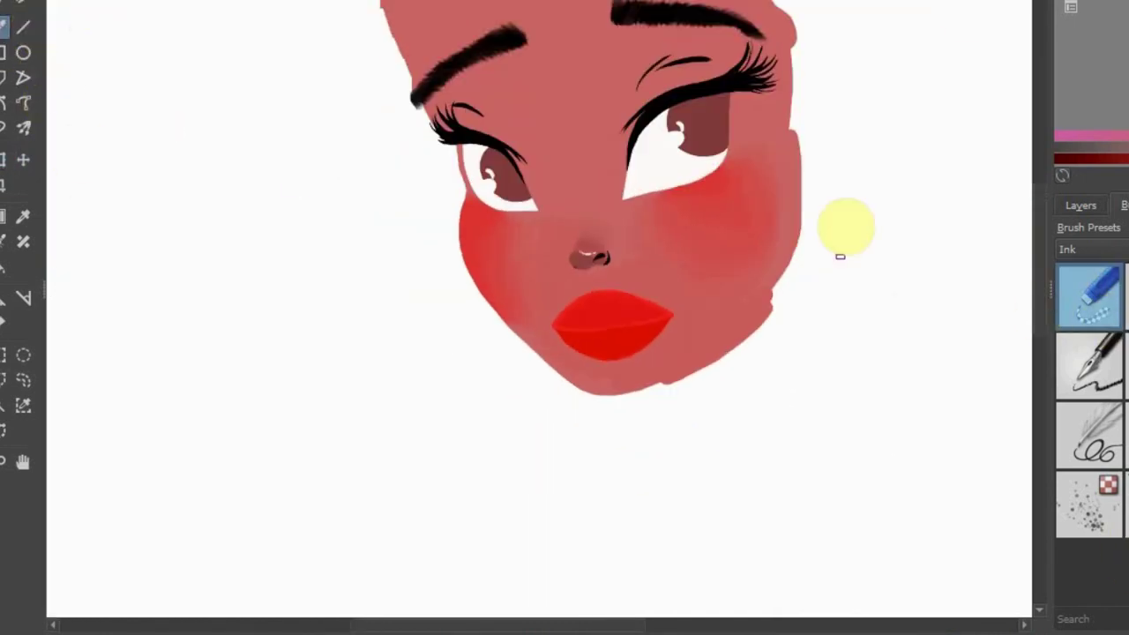
Paint skin colour over the right nostril outline
{"action": "left_click", "coordinate": [1081, 204]}
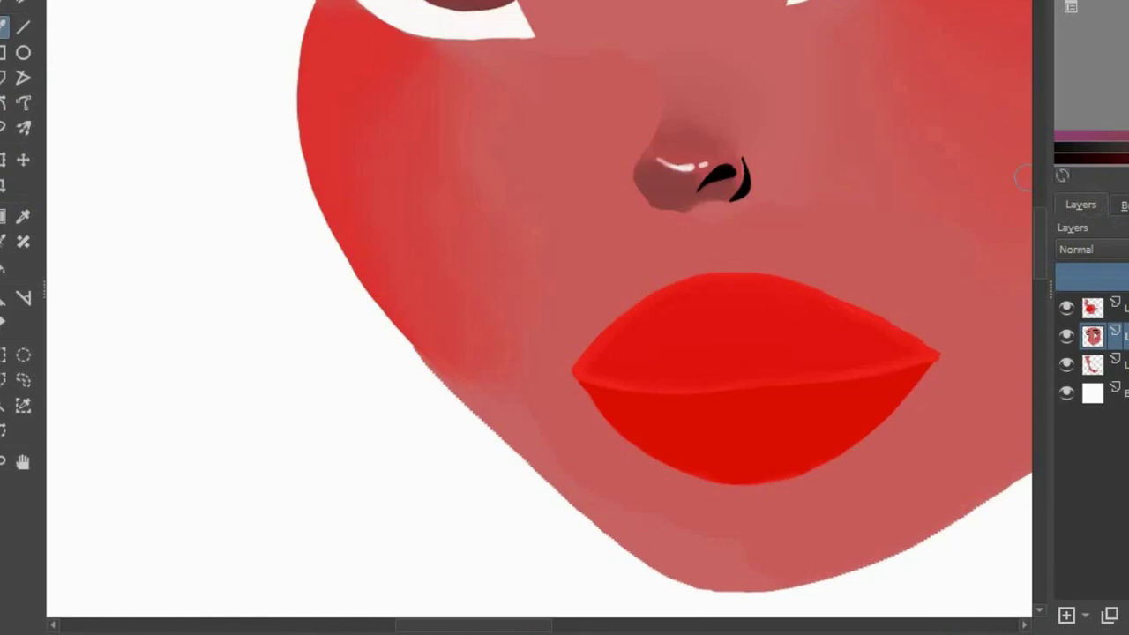
{"action": "key", "text": "plus"}
{"action": "left_click", "coordinate": [1109, 89]}
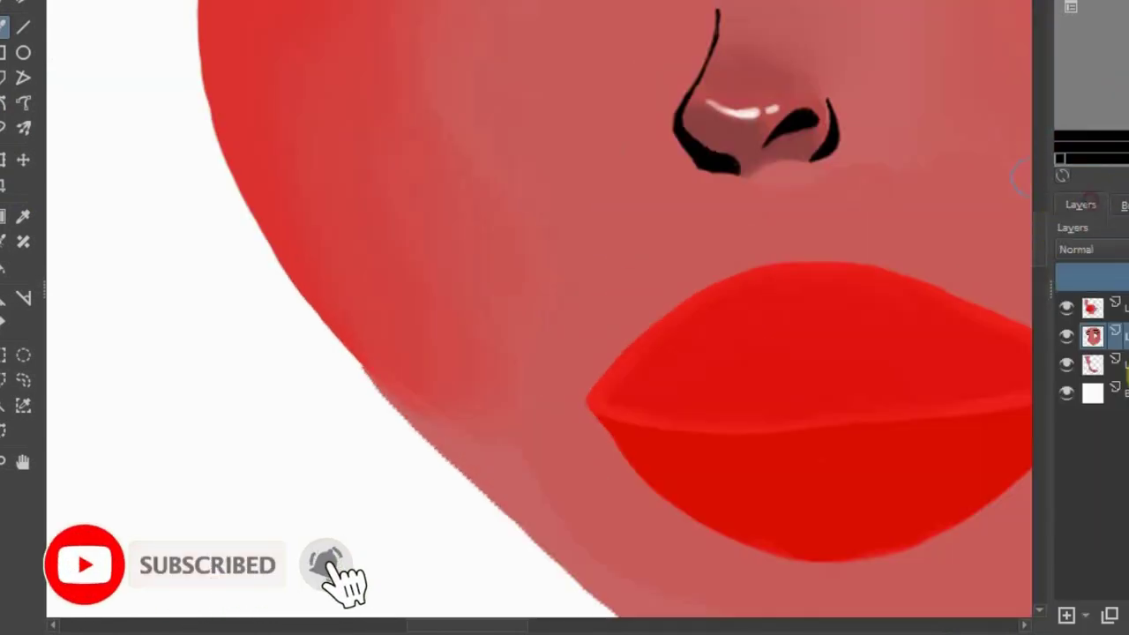
{"action": "left_click_drag", "start_coordinate": [800, 96], "coordinate": [842, 123]}
{"action": "left_click", "coordinate": [1072, 250]}
Paint white gloss highlights on the lower lip with an Ink brush
{"action": "left_click", "coordinate": [1072, 226]}
{"action": "left_click", "coordinate": [1081, 290]}
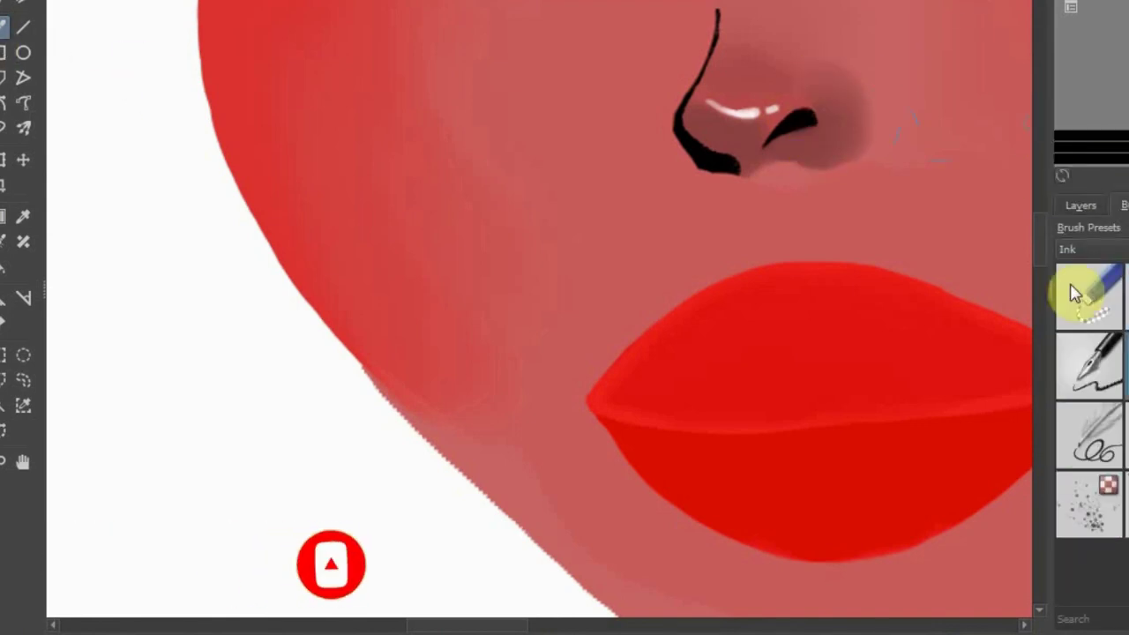
{"action": "scroll", "coordinate": [764, 169], "scroll_direction": "down", "scroll_amount": 5}
{"action": "scroll", "coordinate": [565, 300], "scroll_direction": "up", "scroll_amount": 3}
{"action": "left_click_drag", "start_coordinate": [738, 379], "coordinate": [639, 384]}
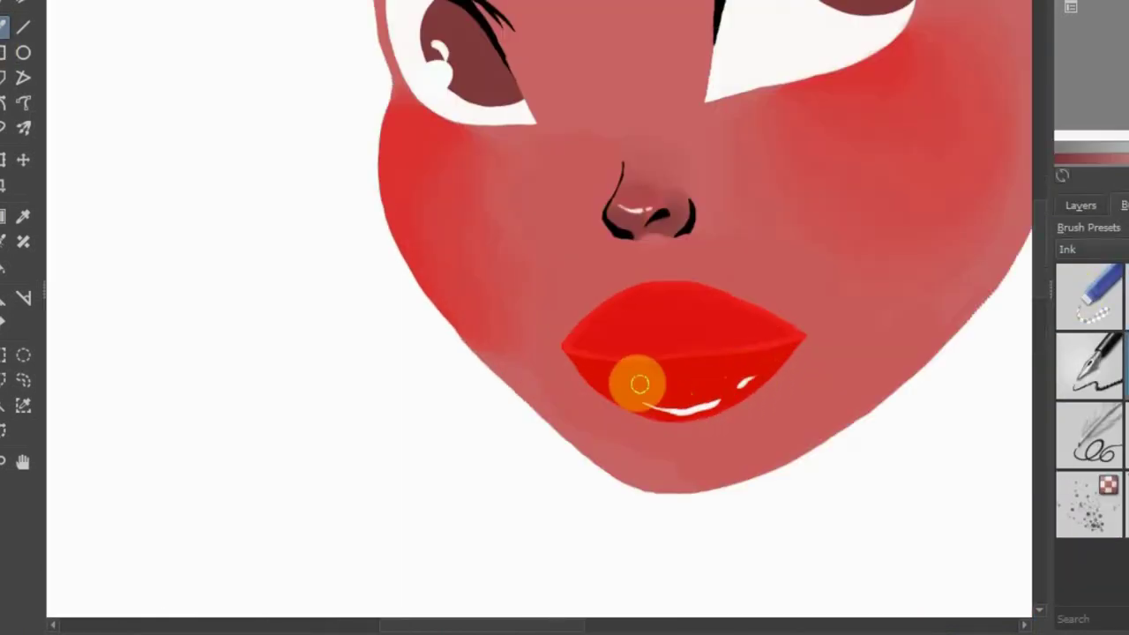
{"action": "scroll", "coordinate": [641, 284], "scroll_direction": "down", "scroll_amount": 3}
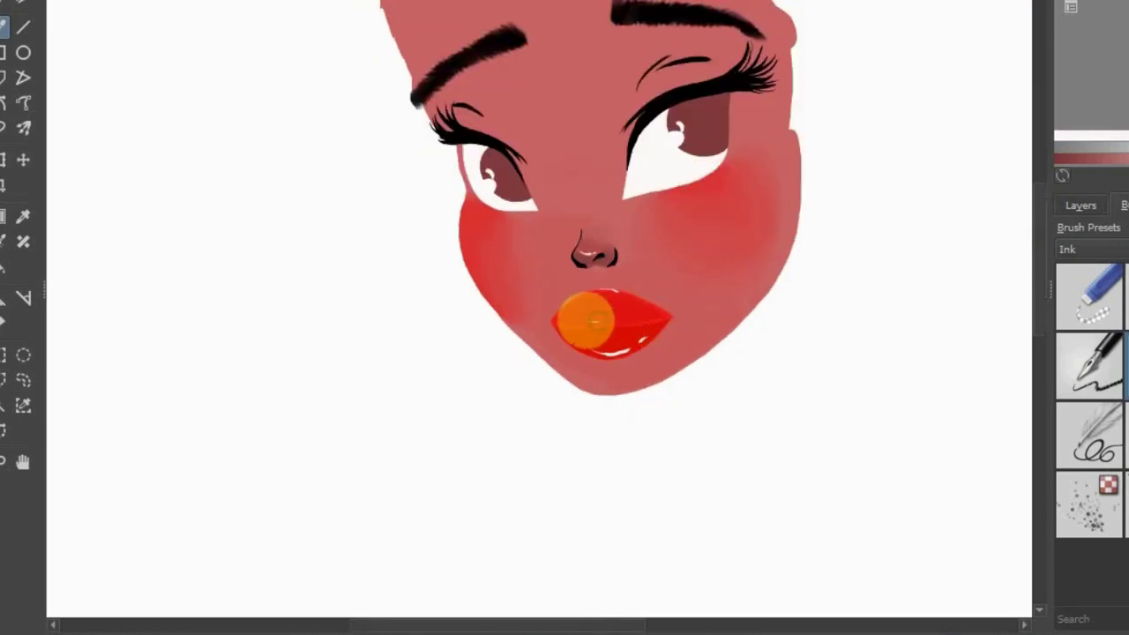
{"action": "scroll", "coordinate": [585, 320], "scroll_direction": "up", "scroll_amount": 4}
{"action": "scroll", "coordinate": [648, 371], "scroll_direction": "down", "scroll_amount": 3}
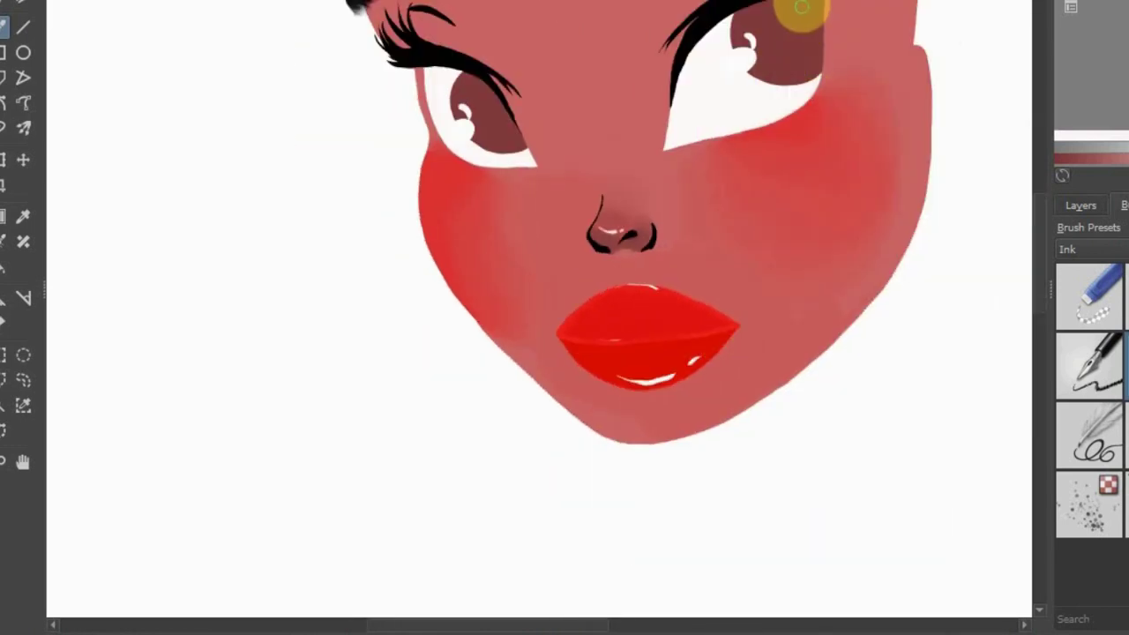
Sample a pink-red and paint a peach tint inside the eye corner along the lashes
{"action": "left_click", "coordinate": [807, 37]}
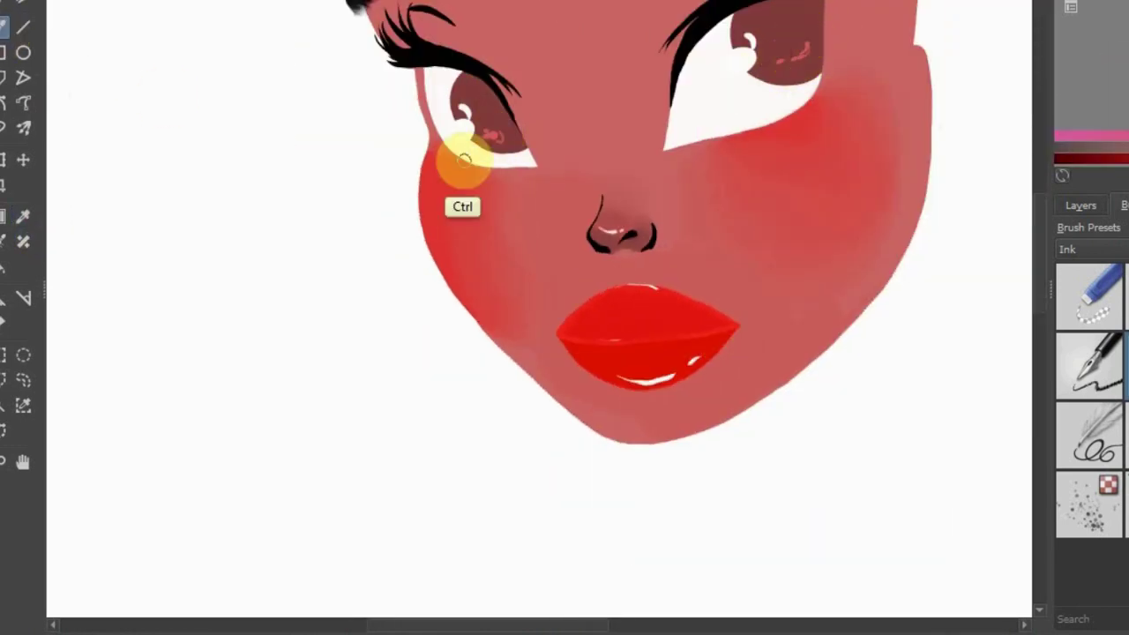
{"action": "scroll", "coordinate": [498, 123], "scroll_direction": "down", "scroll_amount": 2}
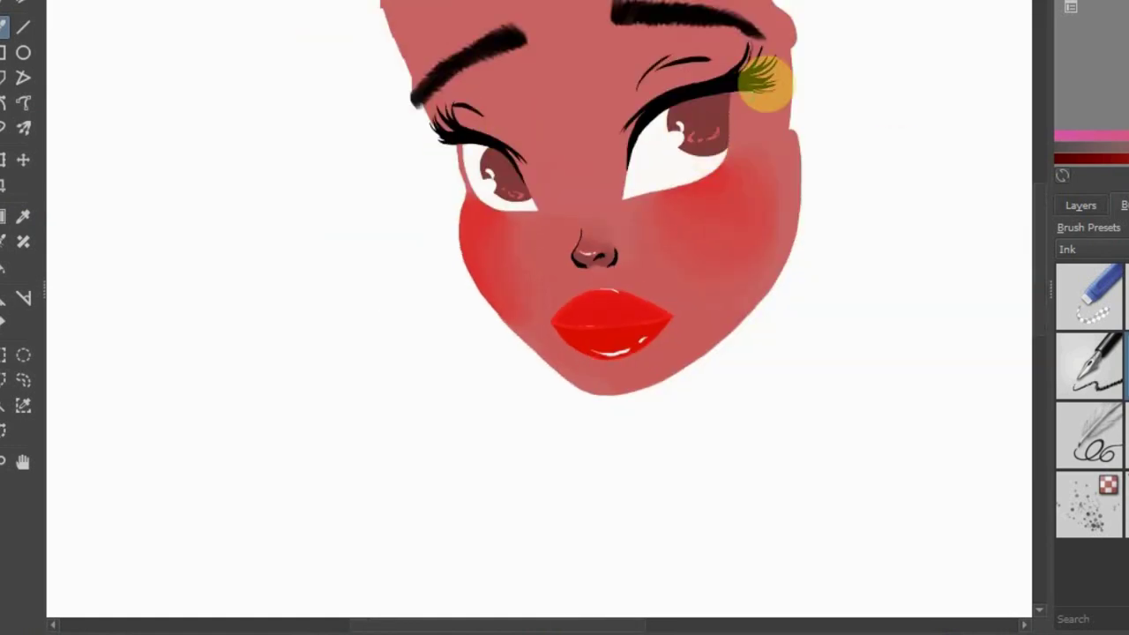
{"action": "left_click", "coordinate": [1068, 309]}
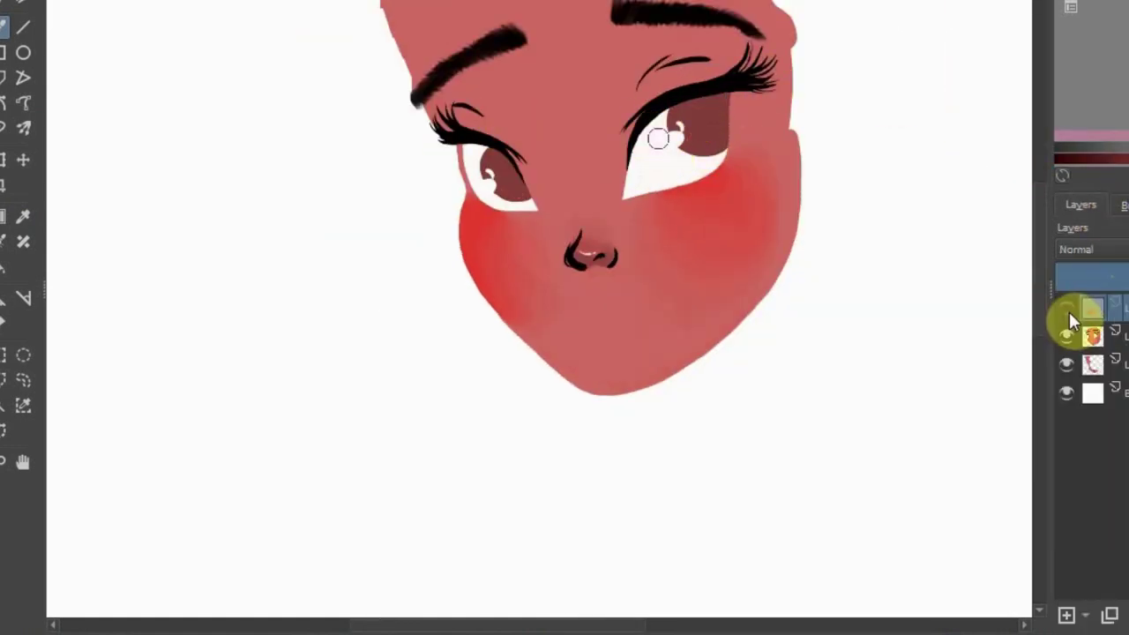
{"action": "left_click", "coordinate": [1070, 351]}
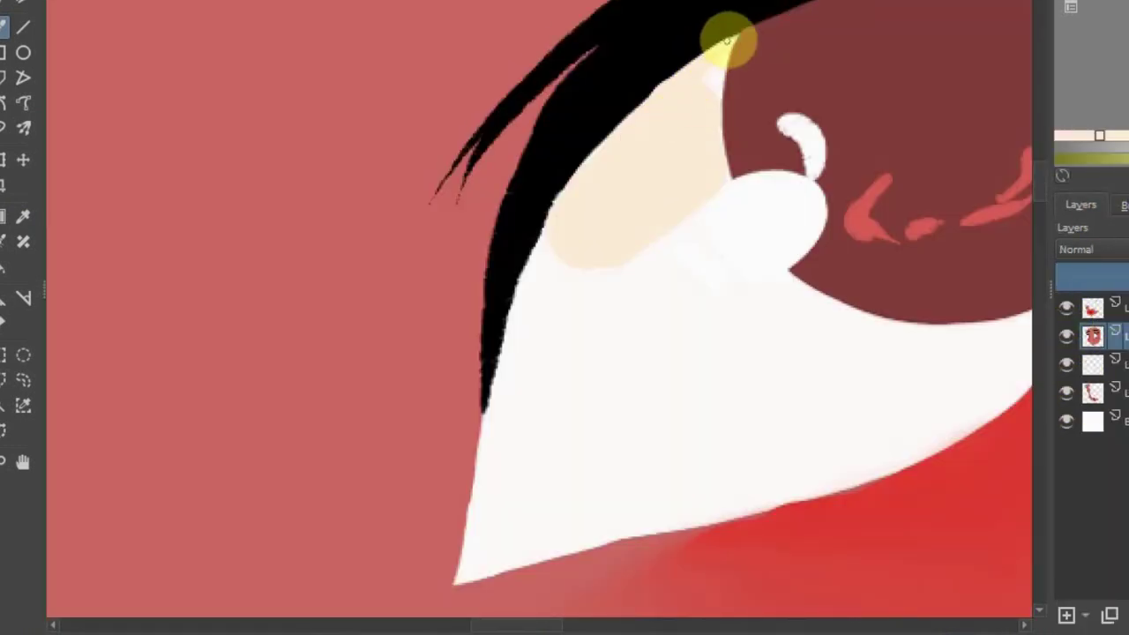
{"action": "left_click_drag", "start_coordinate": [718, 63], "coordinate": [562, 291]}
{"action": "left_click_drag", "start_coordinate": [729, 173], "coordinate": [567, 252]}
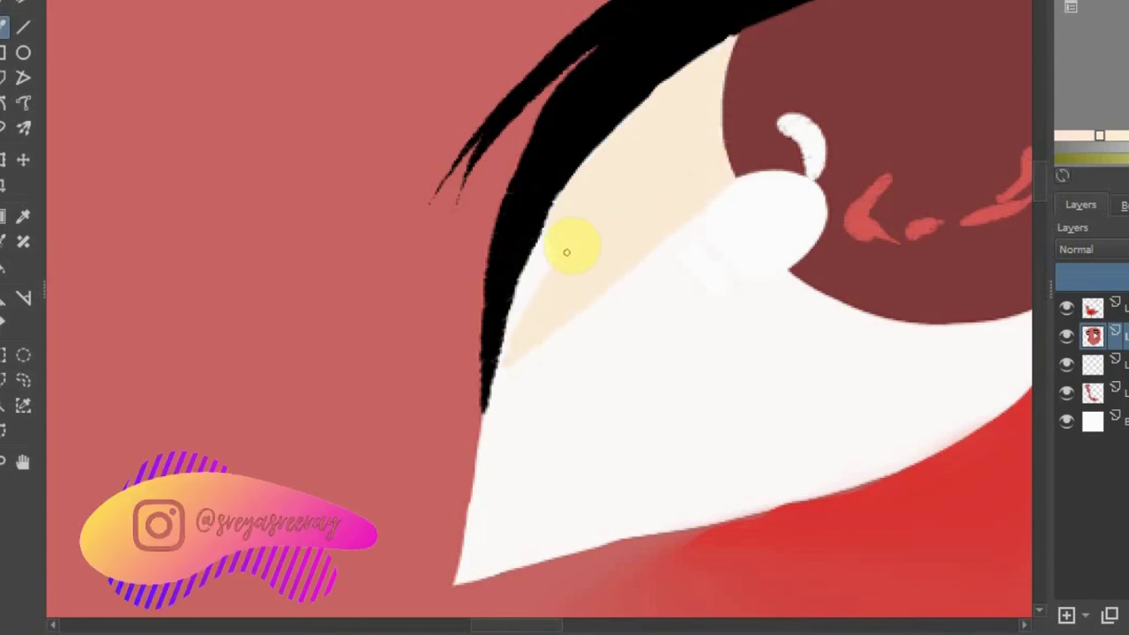
Add peach tint at the top of the other eye and paint white over part of the cream patch
{"action": "scroll", "coordinate": [501, 359], "scroll_direction": "down", "scroll_amount": 5}
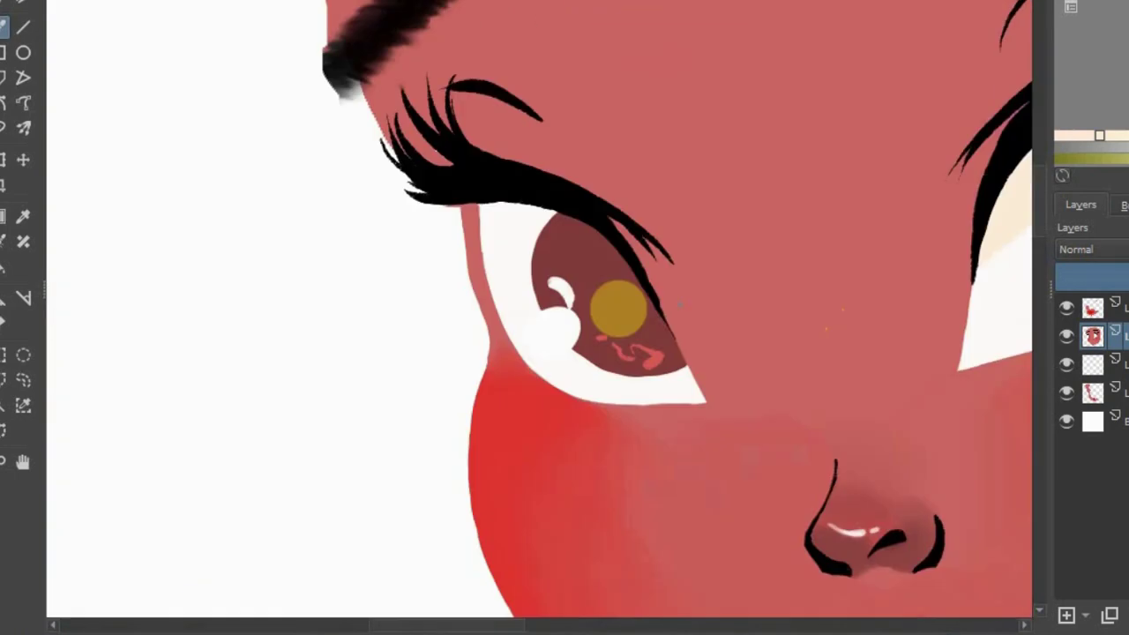
{"action": "scroll", "coordinate": [440, 131], "scroll_direction": "up", "scroll_amount": 5}
{"action": "left_click_drag", "start_coordinate": [439, 131], "coordinate": [417, 42]}
{"action": "mouse_move", "coordinate": [465, 29]}
{"action": "left_mouse_down"}
{"action": "mouse_move", "coordinate": [538, 96]}
{"action": "mouse_move", "coordinate": [456, 127]}
{"action": "mouse_move", "coordinate": [456, 174]}
{"action": "mouse_move", "coordinate": [528, 116]}
{"action": "left_mouse_up"}
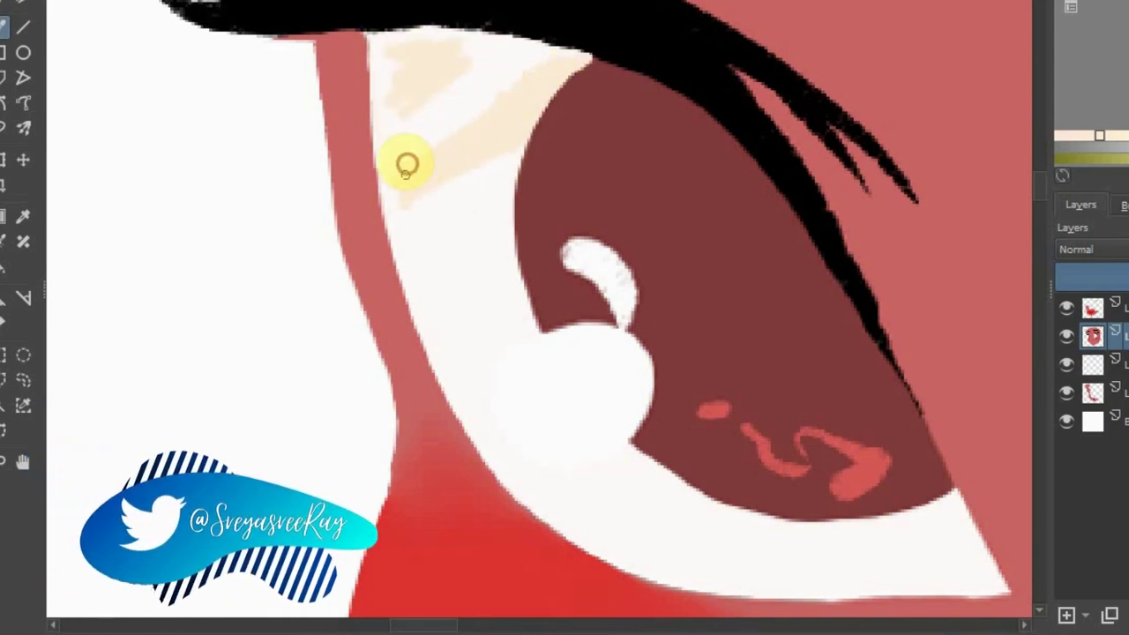
Paint a skin-coloured ear shape beside the right side of the face
{"action": "scroll", "coordinate": [565, 39], "scroll_direction": "down", "scroll_amount": 5}
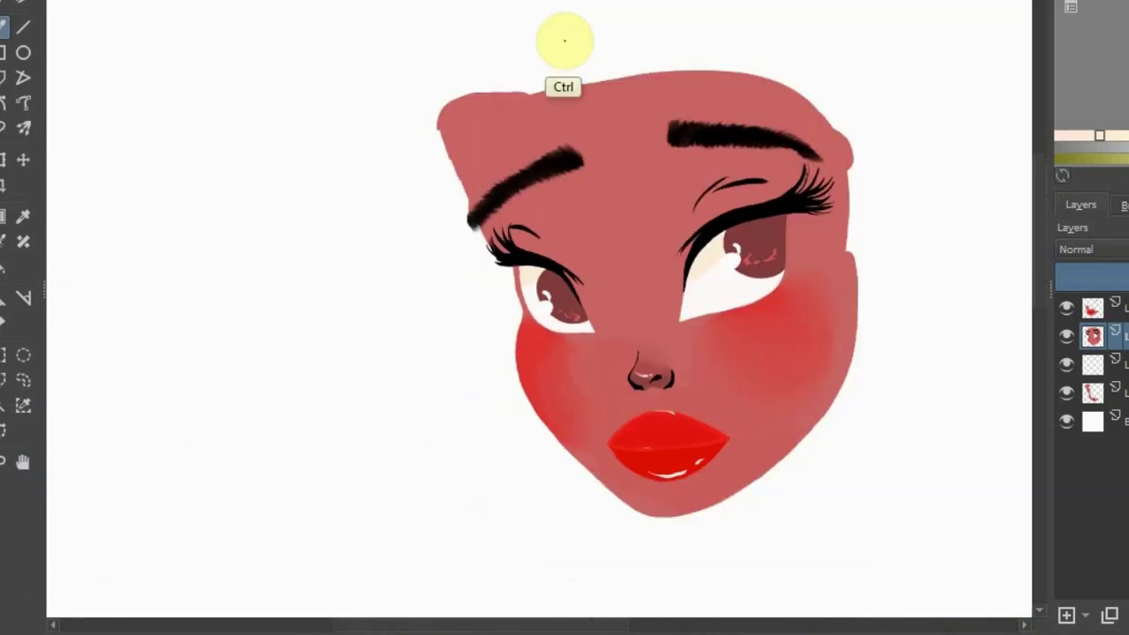
{"action": "scroll", "coordinate": [801, 310], "scroll_direction": "up", "scroll_amount": 3}
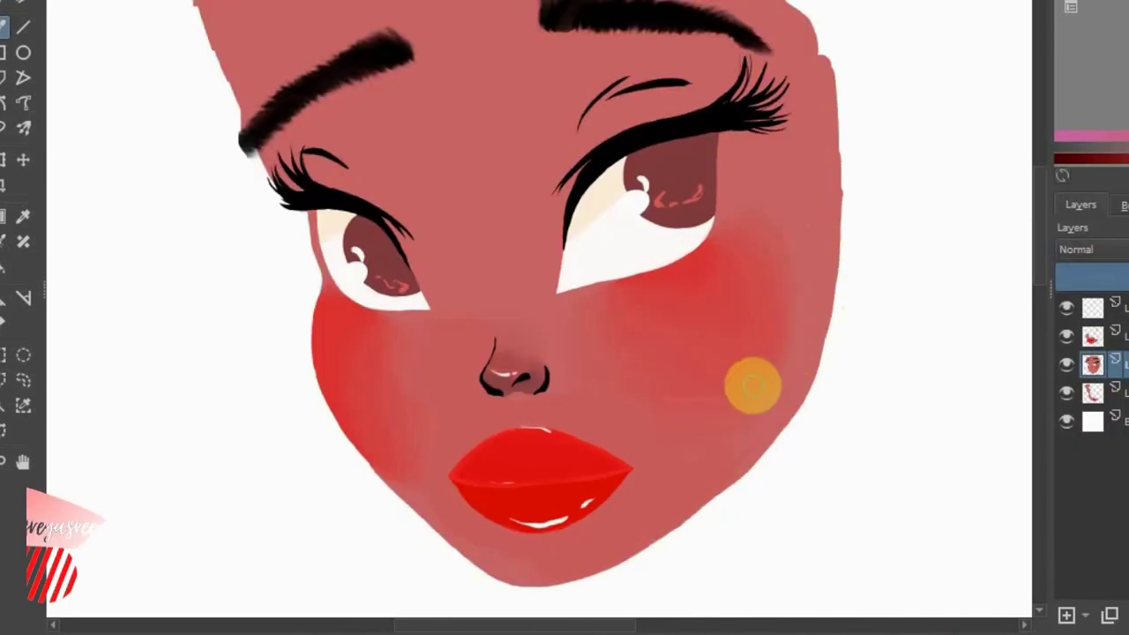
{"action": "mouse_move", "coordinate": [842, 110]}
{"action": "left_mouse_down"}
{"action": "mouse_move", "coordinate": [876, 256]}
{"action": "mouse_move", "coordinate": [870, 221]}
{"action": "mouse_move", "coordinate": [869, 269]}
{"action": "left_mouse_up"}
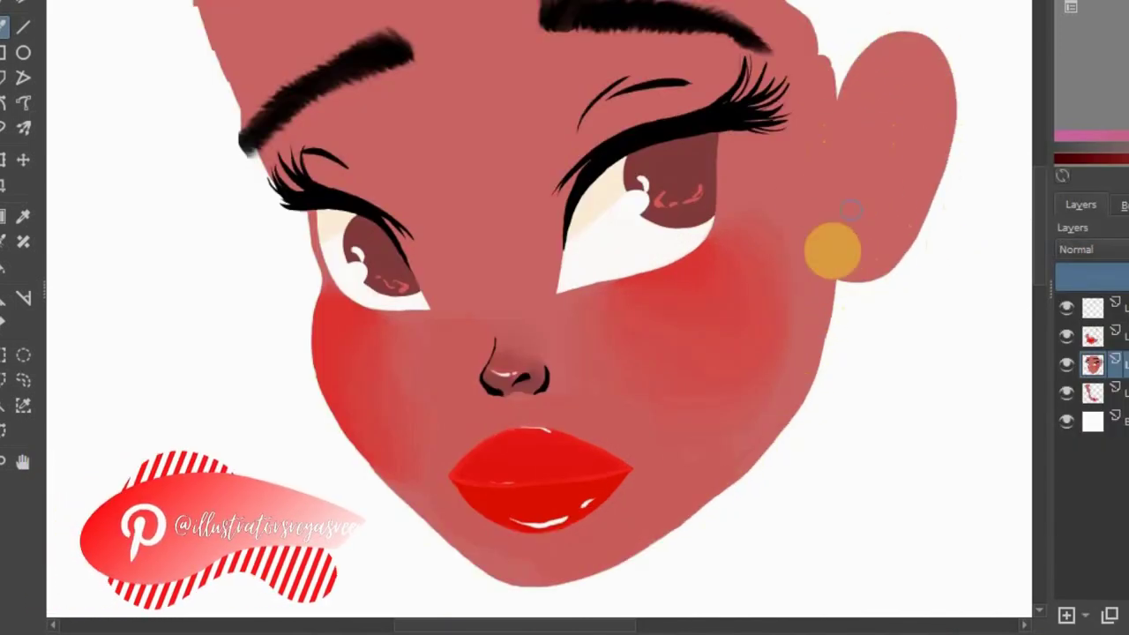
{"action": "left_click_drag", "start_coordinate": [852, 209], "coordinate": [950, 121]}
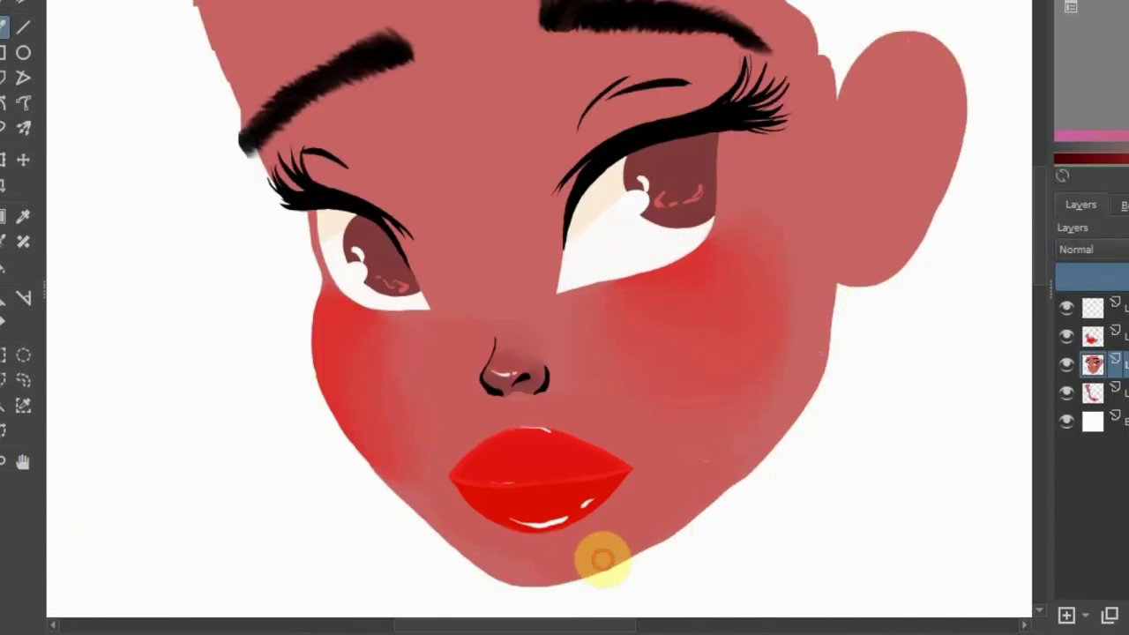
{"action": "left_click", "coordinate": [1071, 278]}
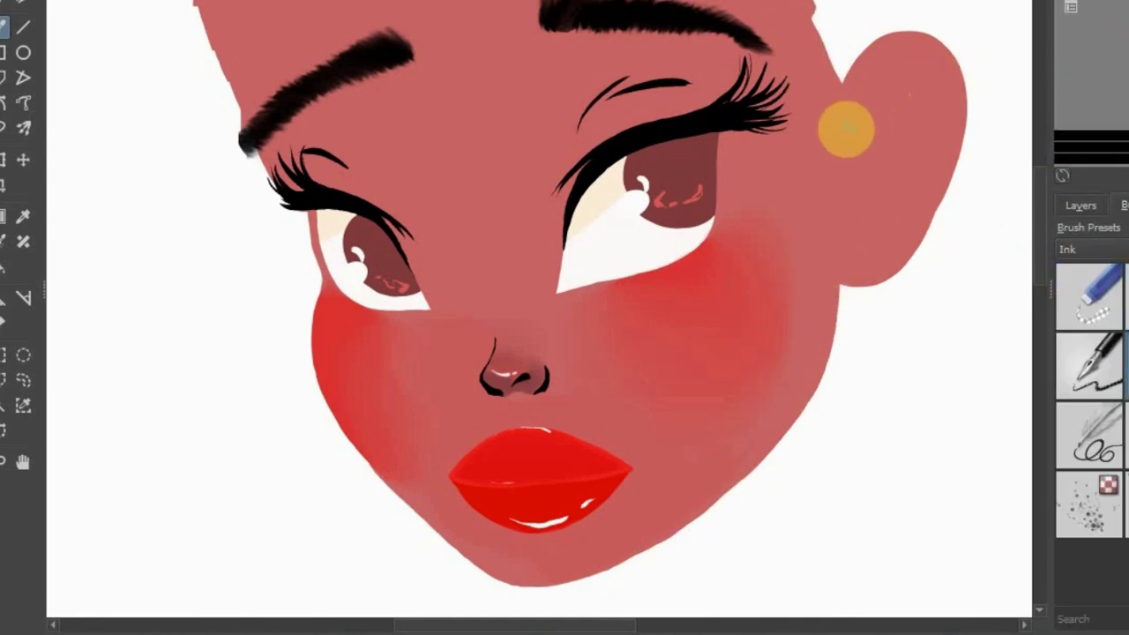
Outline the ear and draw its inner contours with black ink
{"action": "left_click_drag", "start_coordinate": [846, 126], "coordinate": [946, 108]}
{"action": "left_click_drag", "start_coordinate": [934, 156], "coordinate": [849, 256]}
{"action": "left_click_drag", "start_coordinate": [882, 84], "coordinate": [878, 211]}
{"action": "left_click_drag", "start_coordinate": [920, 106], "coordinate": [918, 177]}
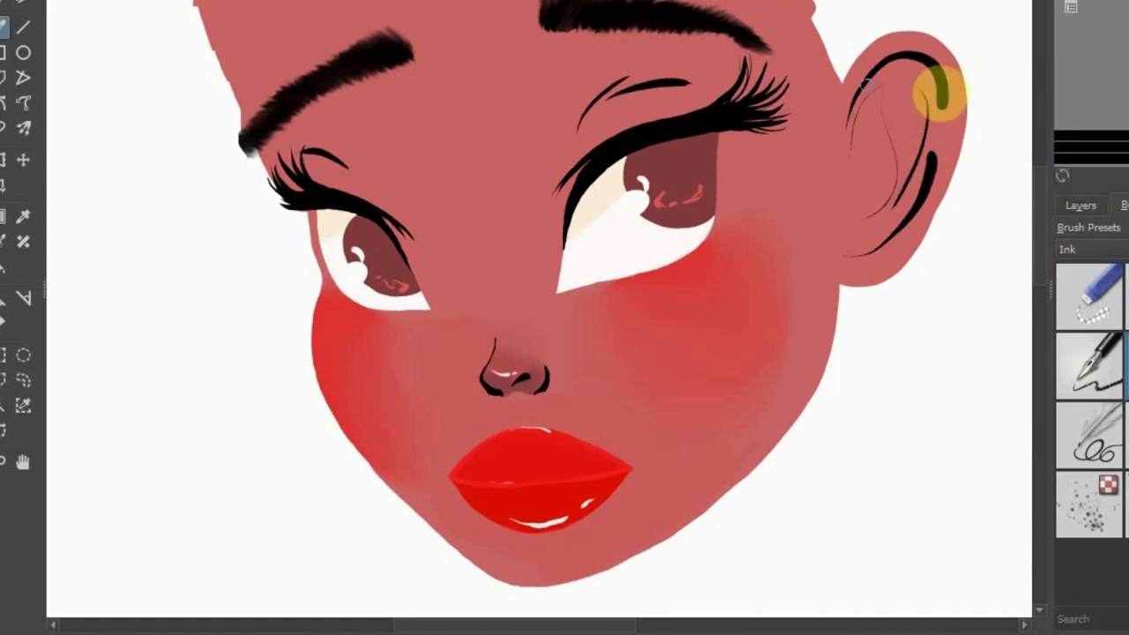
Shade the inner ear with soft darker red
{"action": "mouse_move", "coordinate": [924, 71]}
{"action": "left_mouse_down"}
{"action": "mouse_move", "coordinate": [888, 97]}
{"action": "mouse_move", "coordinate": [894, 182]}
{"action": "mouse_move", "coordinate": [878, 216]}
{"action": "left_mouse_up"}
{"action": "left_click_drag", "start_coordinate": [860, 106], "coordinate": [842, 168]}
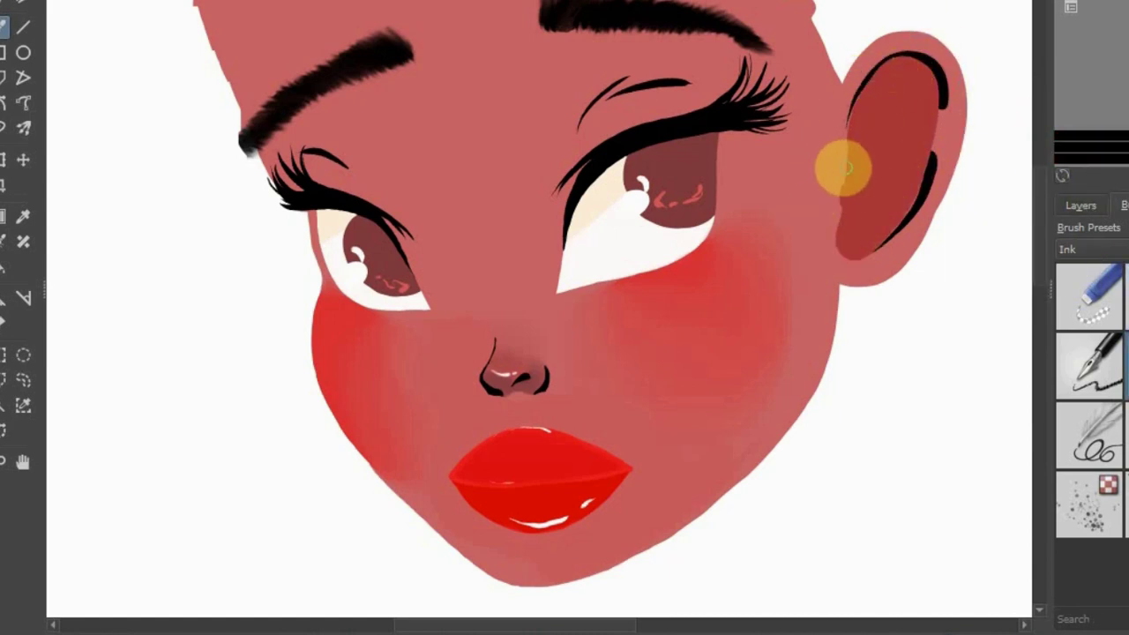
{"action": "left_click", "coordinate": [1090, 249]}
{"action": "mouse_move", "coordinate": [847, 235]}
{"action": "left_mouse_down"}
{"action": "mouse_move", "coordinate": [867, 132]}
{"action": "mouse_move", "coordinate": [870, 226]}
{"action": "mouse_move", "coordinate": [917, 128]}
{"action": "left_mouse_up"}
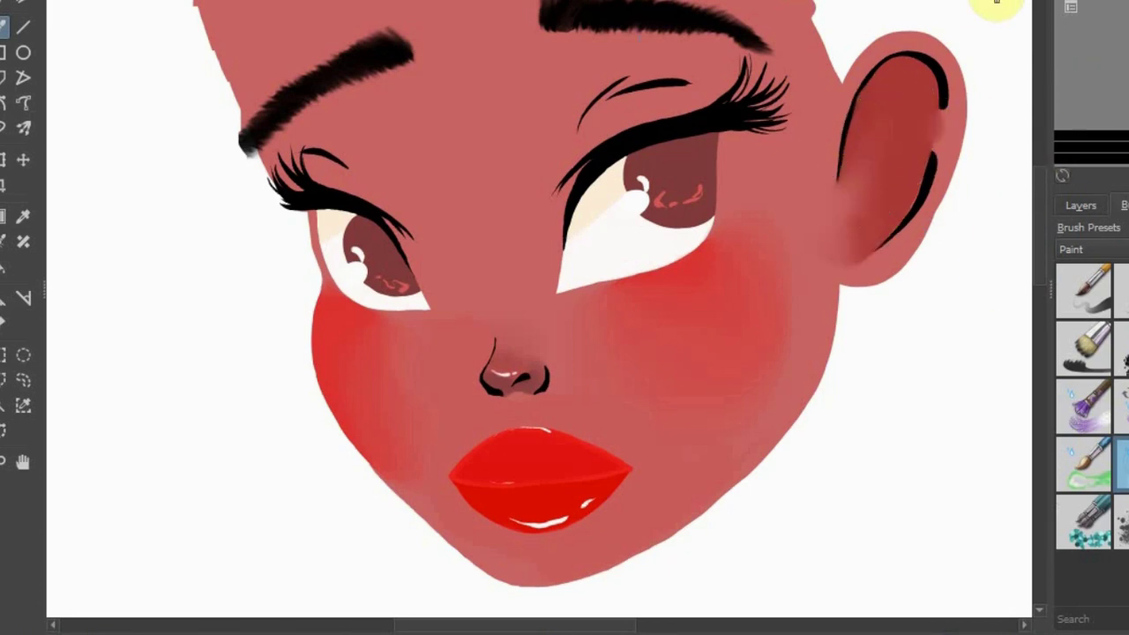
{"action": "left_click_drag", "start_coordinate": [1094, 141], "coordinate": [1103, 88]}
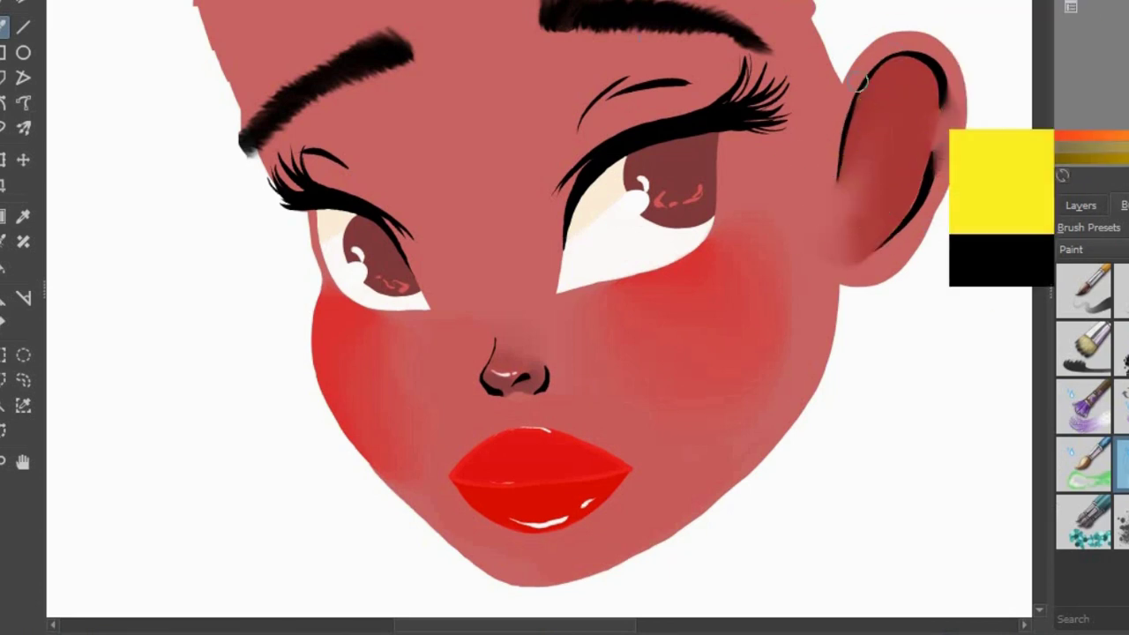
Paint two small gold hoops on the ear rim
{"action": "scroll", "coordinate": [1125, 253], "scroll_direction": "down", "scroll_amount": 1}
{"action": "scroll", "coordinate": [856, 111], "scroll_direction": "up", "scroll_amount": 5}
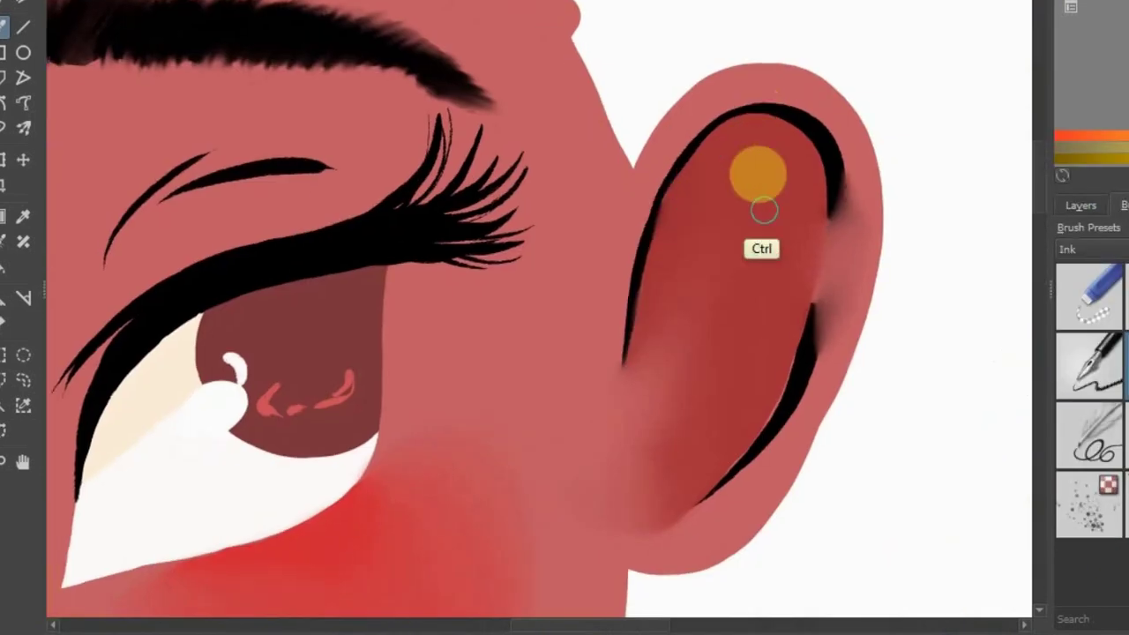
{"action": "left_click_drag", "start_coordinate": [760, 67], "coordinate": [748, 113]}
{"action": "left_click_drag", "start_coordinate": [856, 110], "coordinate": [816, 136]}
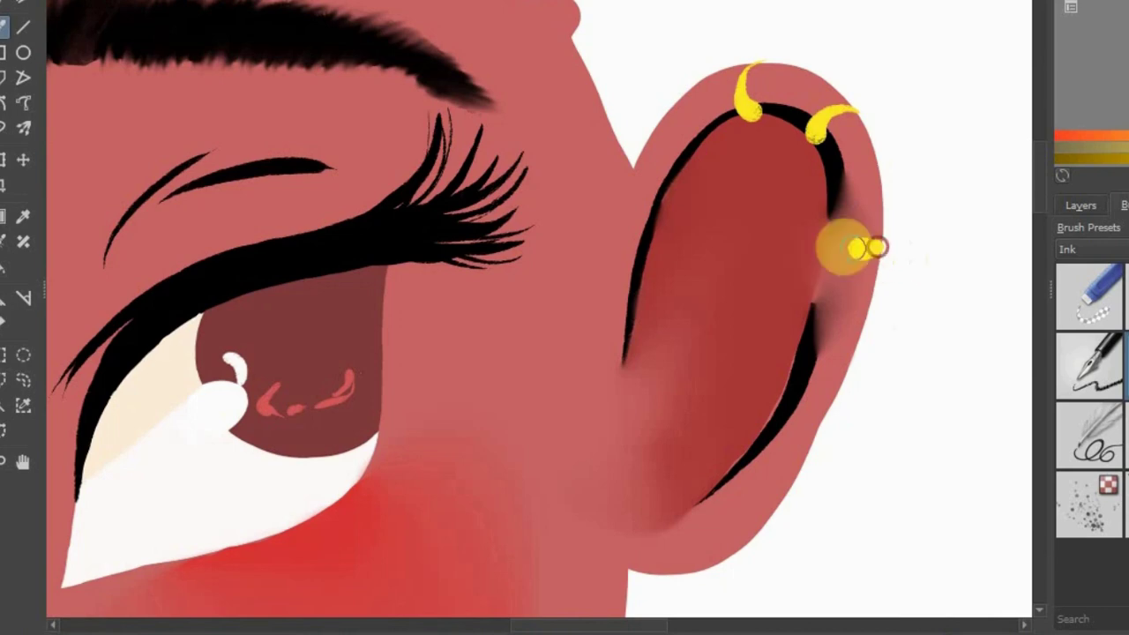
{"action": "scroll", "coordinate": [874, 248], "scroll_direction": "down", "scroll_amount": 5}
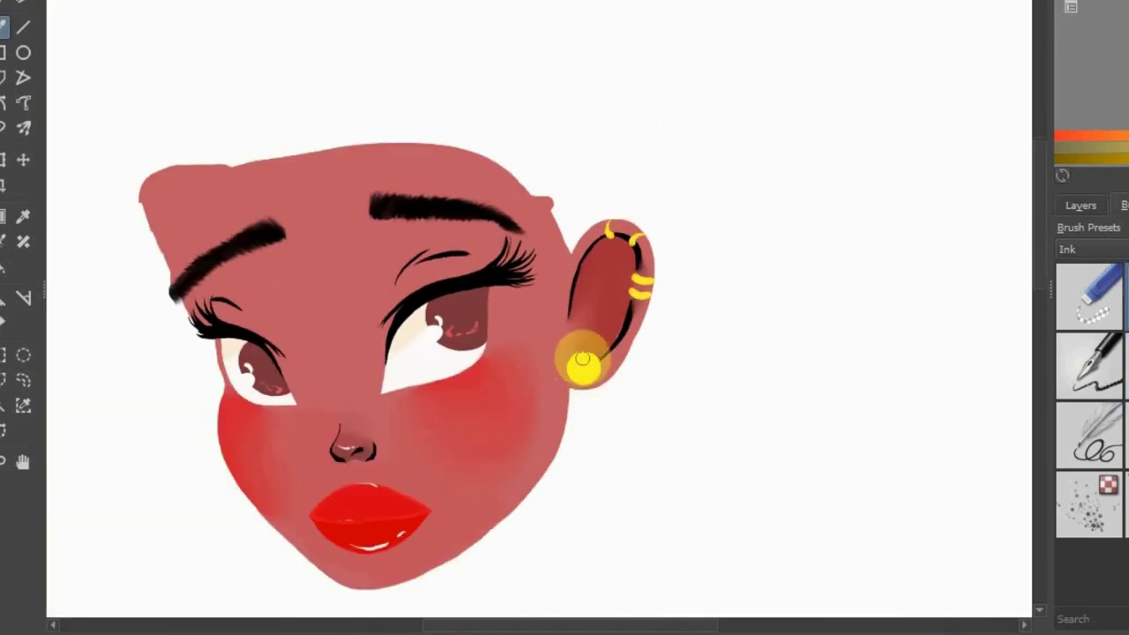
{"action": "scroll", "coordinate": [582, 359], "scroll_direction": "down", "scroll_amount": 2}
{"action": "scroll", "coordinate": [707, 108], "scroll_direction": "up", "scroll_amount": 4}
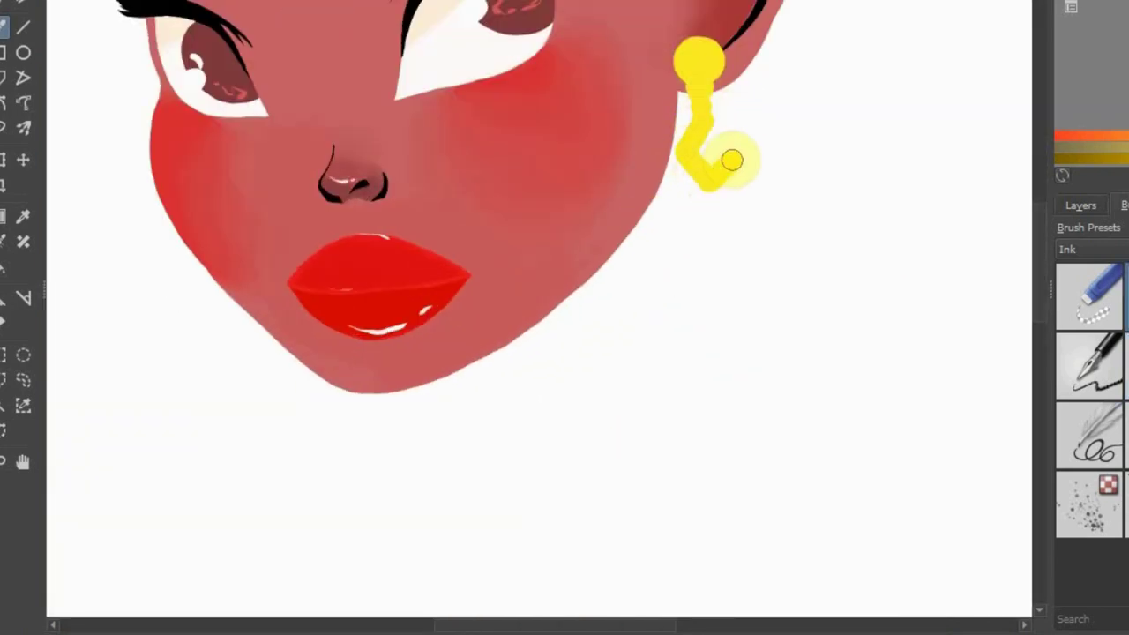
Try a diamond pendant, then undo the stray strokes to clear the trial earring
{"action": "key", "text": "ctrl+z"}
{"action": "scroll", "coordinate": [686, 170], "scroll_direction": "up", "scroll_amount": 3}
{"action": "left_click_drag", "start_coordinate": [668, 114], "coordinate": [696, 199]}
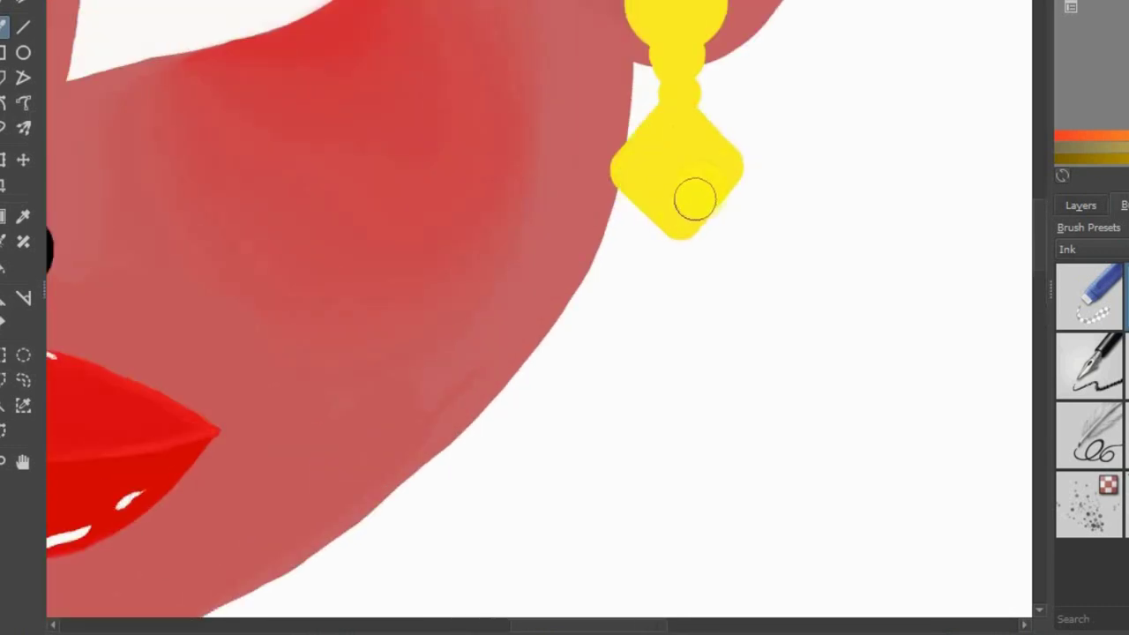
{"action": "key", "text": "ctrl+z"}
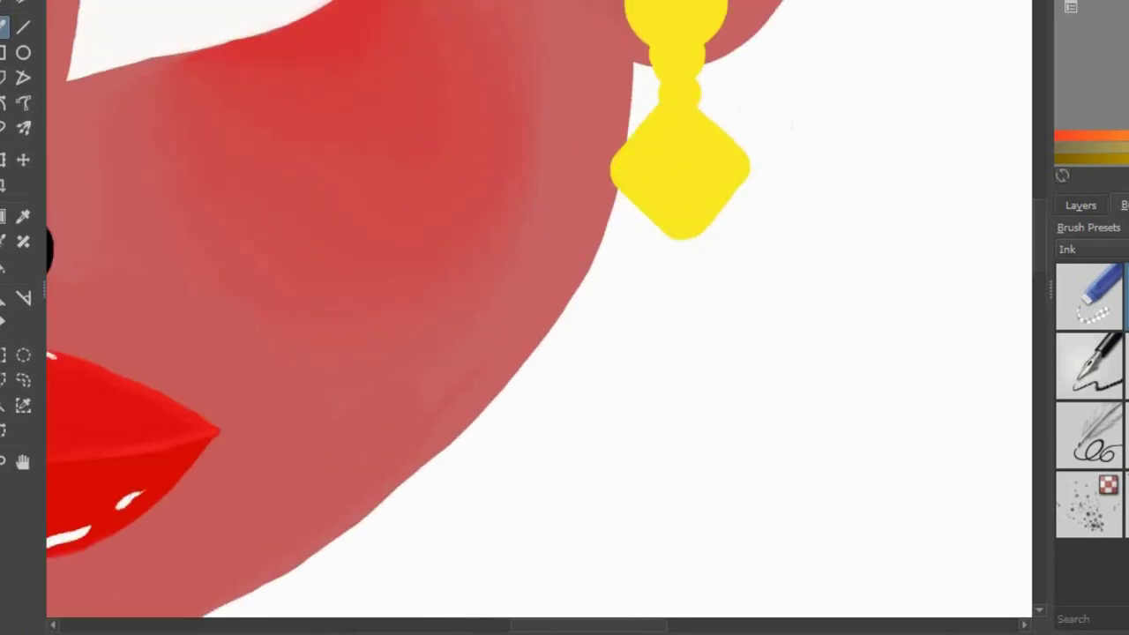
{"action": "key", "text": "ctrl+z"}
{"action": "left_click_drag", "start_coordinate": [631, 165], "coordinate": [589, 168]}
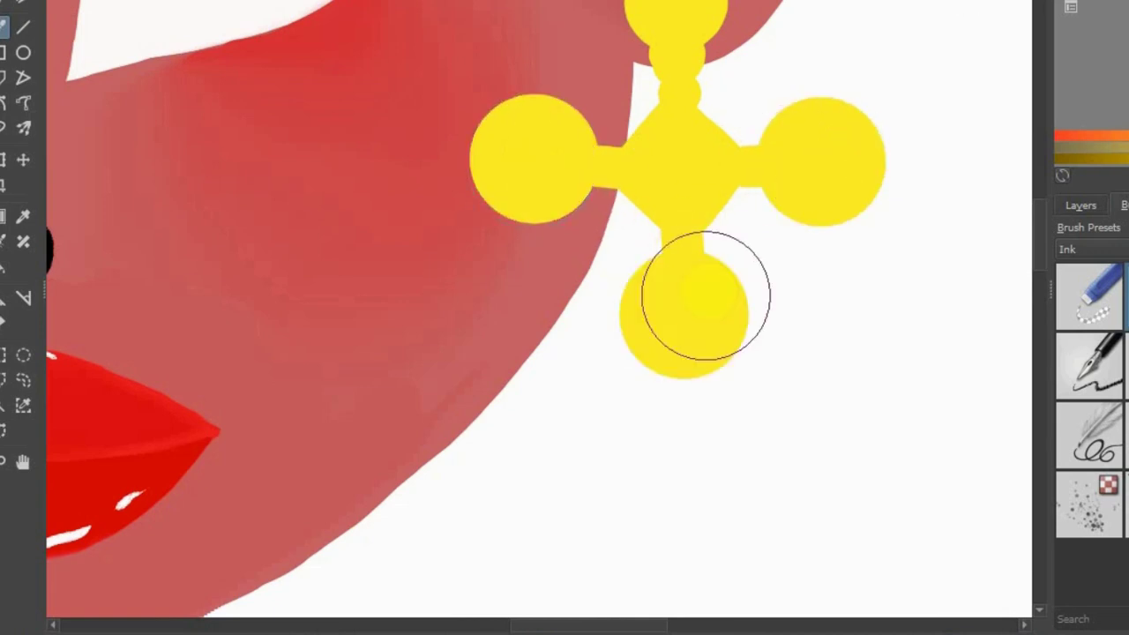
{"action": "scroll", "coordinate": [706, 291], "scroll_direction": "down", "scroll_amount": 3}
{"action": "key", "text": "ctrl+z"}
{"action": "key", "text": "ctrl+z"}
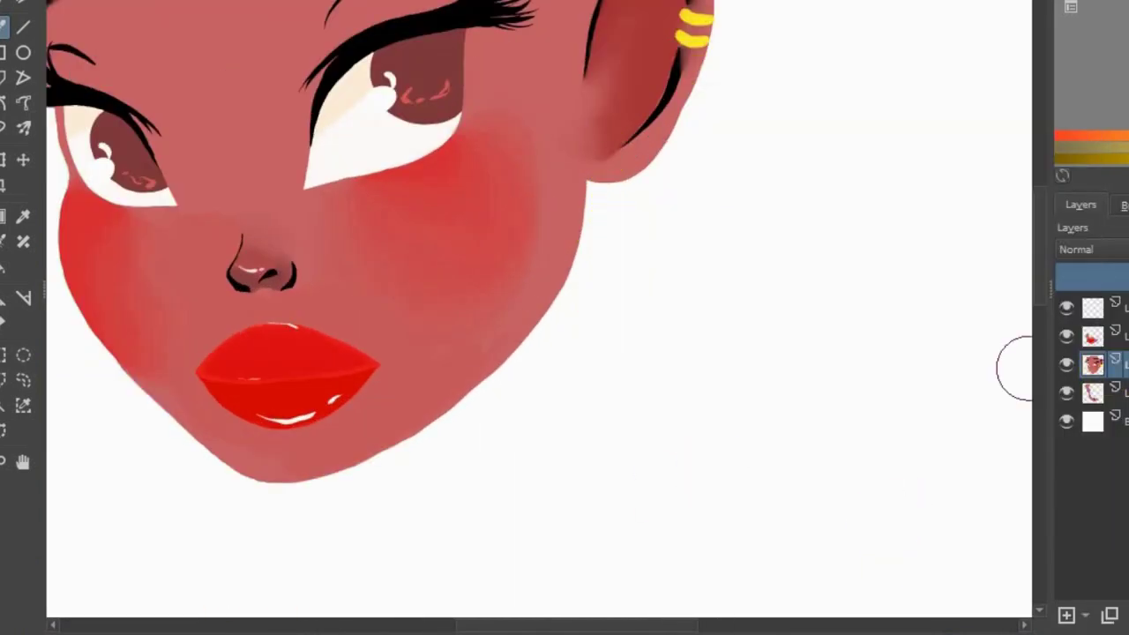
Paint a round gold stud on the earlobe and a large diamond pendant beneath it
{"action": "left_click", "coordinate": [609, 161]}
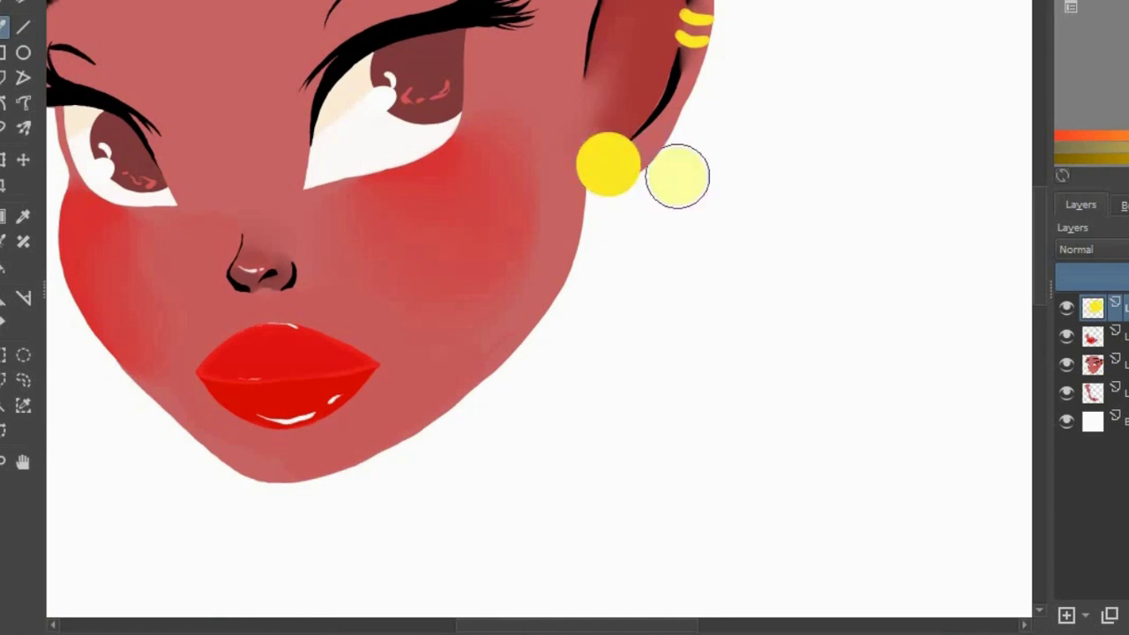
{"action": "scroll", "coordinate": [601, 244], "scroll_direction": "up", "scroll_amount": 3}
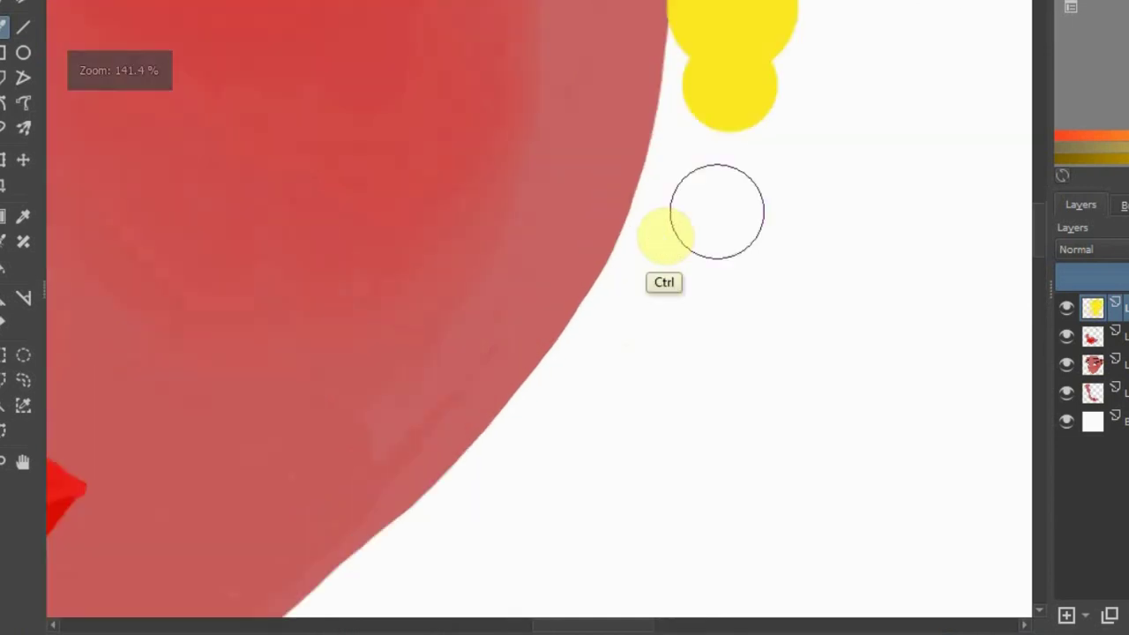
{"action": "mouse_move", "coordinate": [716, 212]}
{"action": "left_mouse_down"}
{"action": "mouse_move", "coordinate": [721, 156]}
{"action": "mouse_move", "coordinate": [806, 209]}
{"action": "mouse_move", "coordinate": [839, 67]}
{"action": "left_mouse_up"}
{"action": "left_click_drag", "start_coordinate": [798, 220], "coordinate": [931, 220]}
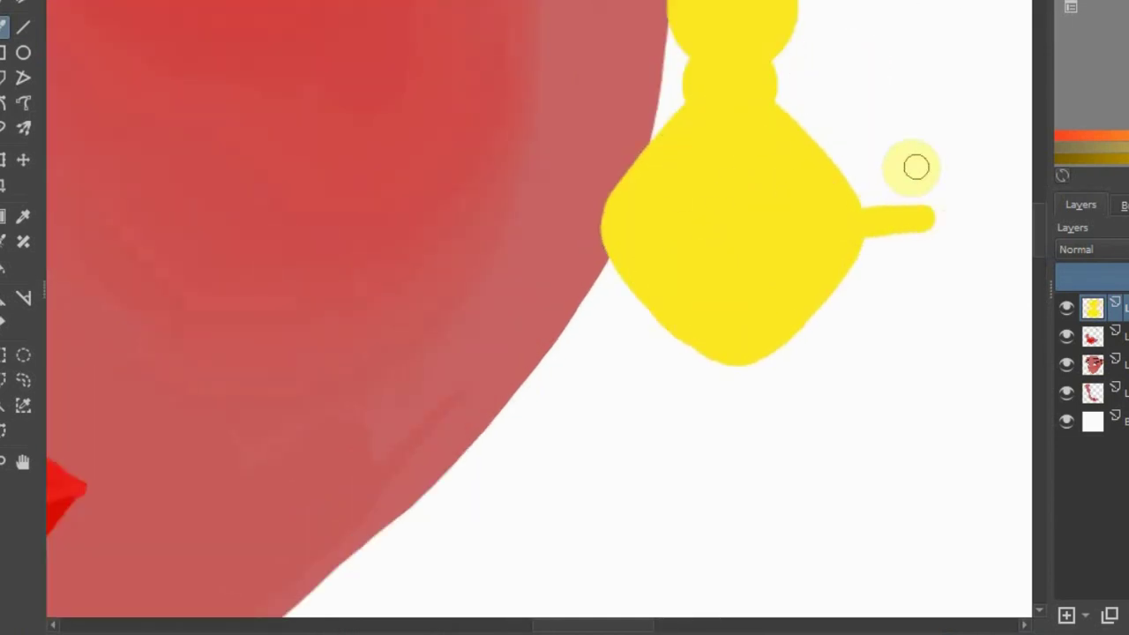
{"action": "key", "text": "ctrl+z"}
{"action": "left_click_drag", "start_coordinate": [628, 105], "coordinate": [654, 129]}
Add mirrored gold rays around the pendant and join their tips into a lattice
{"action": "left_click_drag", "start_coordinate": [864, 236], "coordinate": [922, 239]}
{"action": "left_click_drag", "start_coordinate": [854, 274], "coordinate": [893, 310]}
{"action": "left_click_drag", "start_coordinate": [670, 339], "coordinate": [644, 361]}
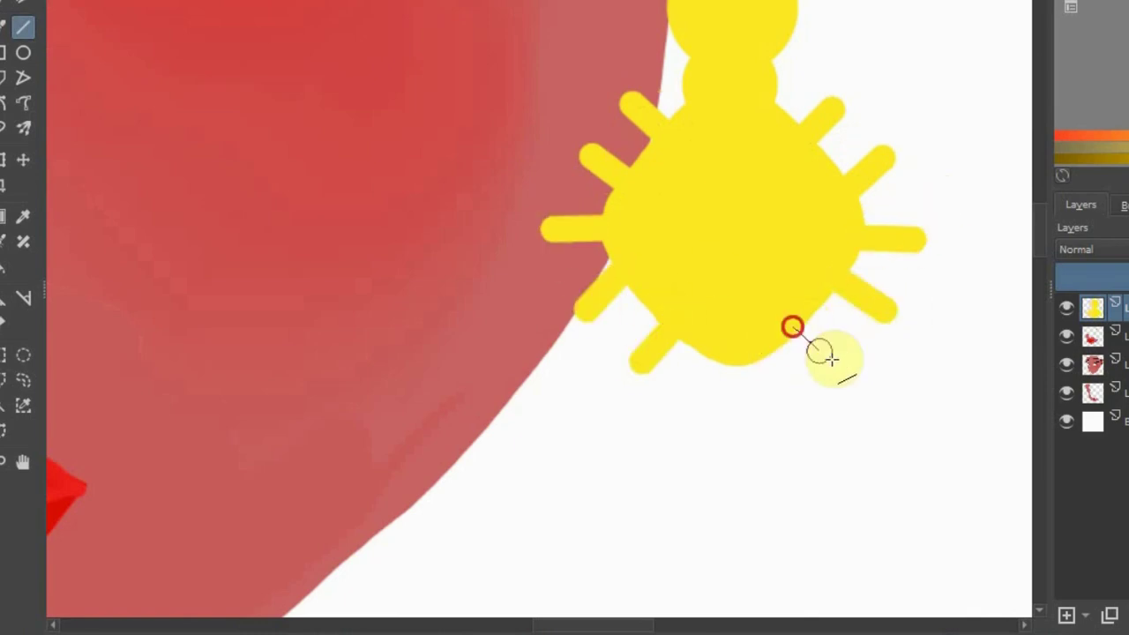
{"action": "scroll", "coordinate": [743, 403], "scroll_direction": "down", "scroll_amount": 3}
{"action": "mouse_move", "coordinate": [738, 366]}
{"action": "left_mouse_down"}
{"action": "mouse_move", "coordinate": [737, 428]}
{"action": "mouse_move", "coordinate": [834, 364]}
{"action": "left_mouse_up"}
{"action": "scroll", "coordinate": [743, 403], "scroll_direction": "up", "scroll_amount": 3}
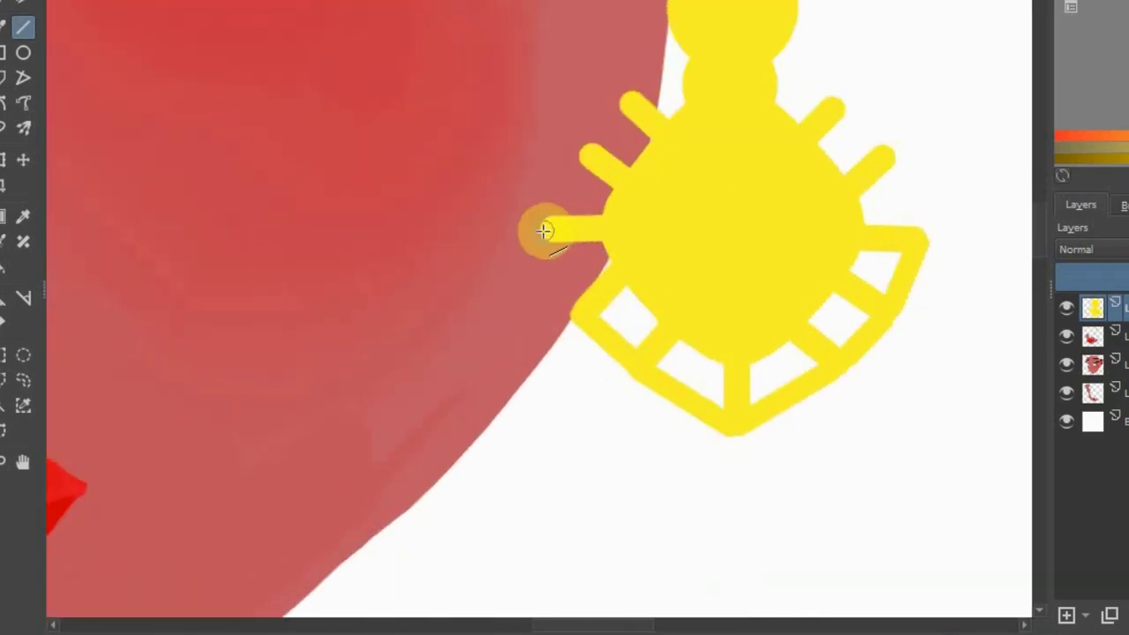
{"action": "left_click_drag", "start_coordinate": [544, 231], "coordinate": [578, 295]}
{"action": "left_click_drag", "start_coordinate": [882, 157], "coordinate": [925, 237]}
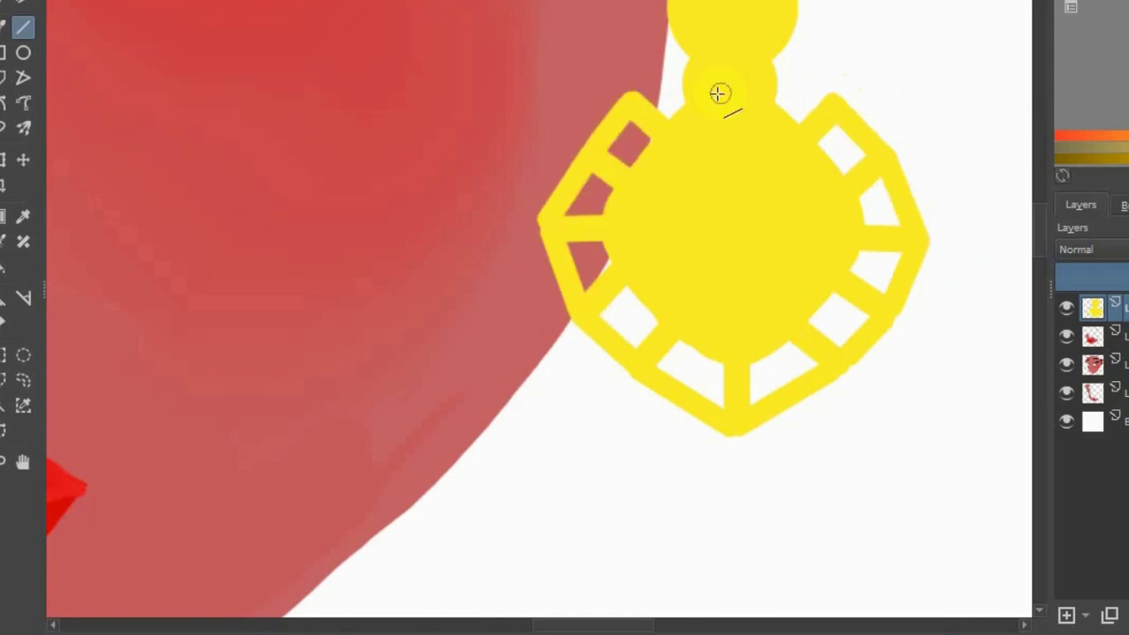
{"action": "scroll", "coordinate": [816, 88], "scroll_direction": "down", "scroll_amount": 3}
{"action": "scroll", "coordinate": [724, 403], "scroll_direction": "up", "scroll_amount": 2}
Add a yellow bead below the pendant and orange gem dots in the circles
{"action": "left_click", "coordinate": [680, 446]}
{"action": "left_click", "coordinate": [1090, 135]}
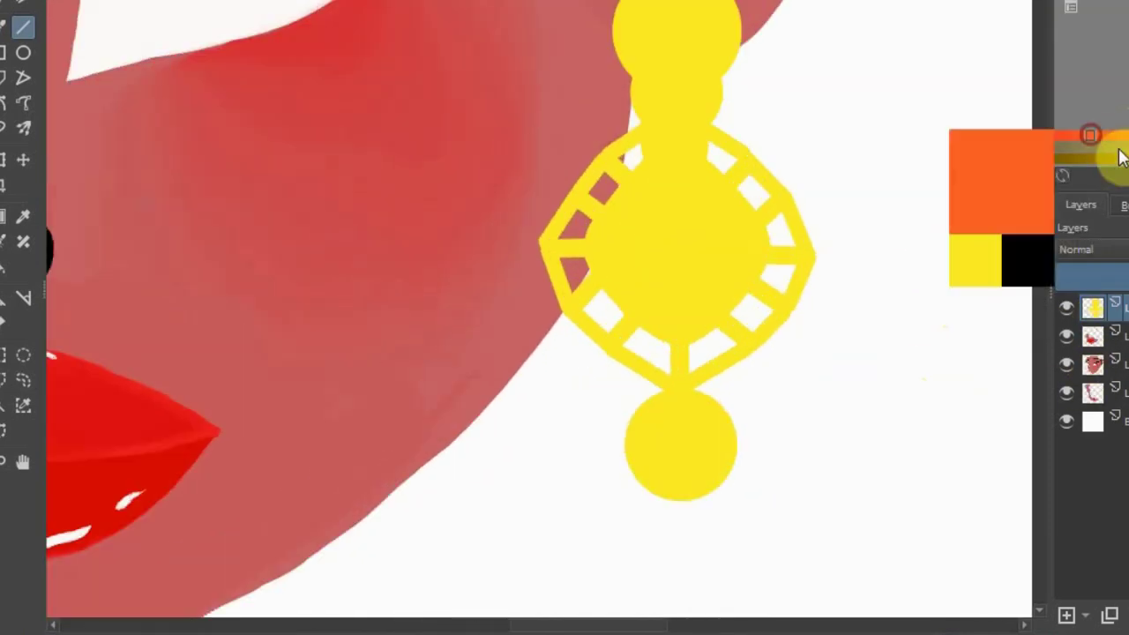
{"action": "left_click", "coordinate": [679, 25]}
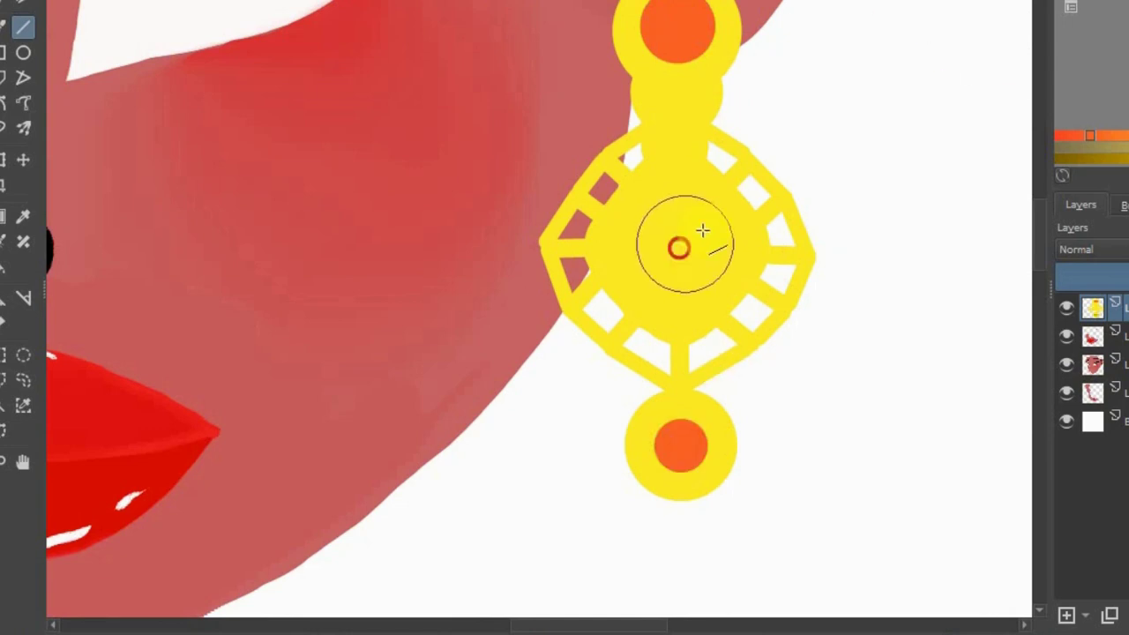
{"action": "left_click", "coordinate": [681, 245]}
{"action": "scroll", "coordinate": [958, 56], "scroll_direction": "up", "scroll_amount": 2}
{"action": "left_click", "coordinate": [669, 122]}
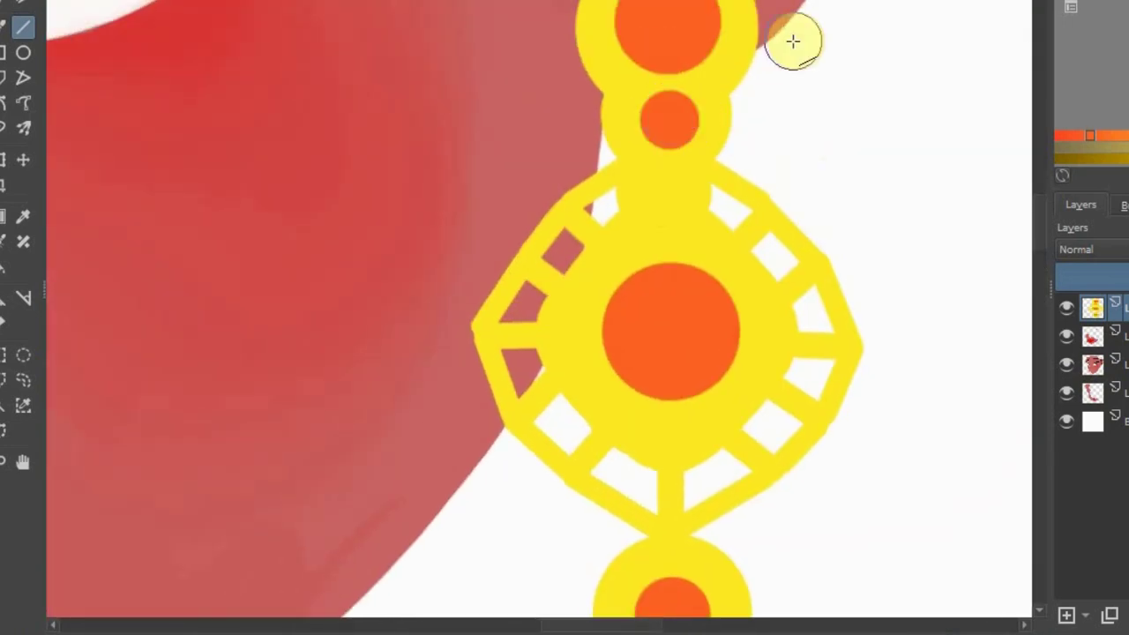
Dot mirrored orange gems around the pendant's central gem
{"action": "scroll", "coordinate": [724, 265], "scroll_direction": "down", "scroll_amount": 3}
{"action": "scroll", "coordinate": [757, 221], "scroll_direction": "up", "scroll_amount": 4}
{"action": "left_click", "coordinate": [759, 226]}
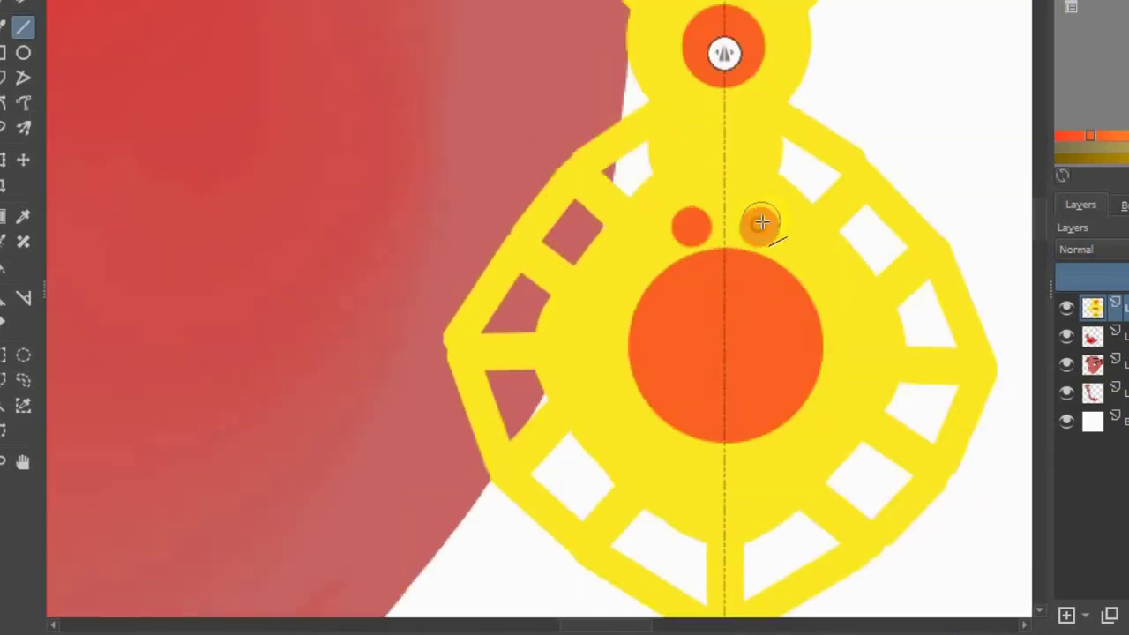
{"action": "left_click", "coordinate": [801, 253]}
{"action": "left_click", "coordinate": [843, 294]}
{"action": "left_click", "coordinate": [838, 404]}
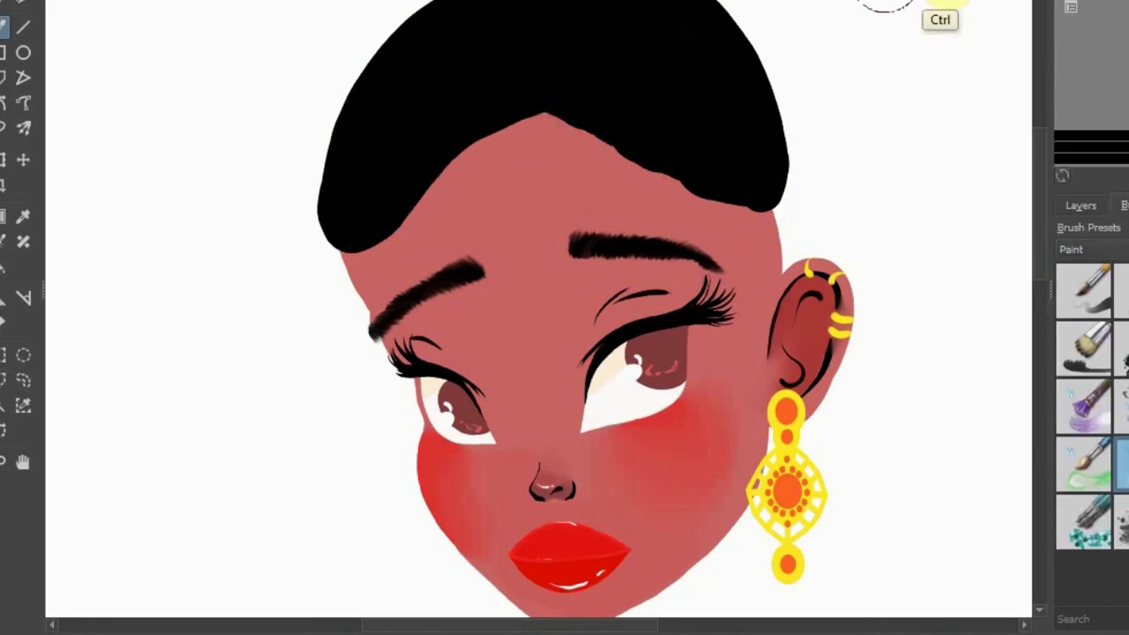
Feather black strands along the right hairline, tidying the fringe with skin colour
{"action": "left_click_drag", "start_coordinate": [676, 129], "coordinate": [689, 184]}
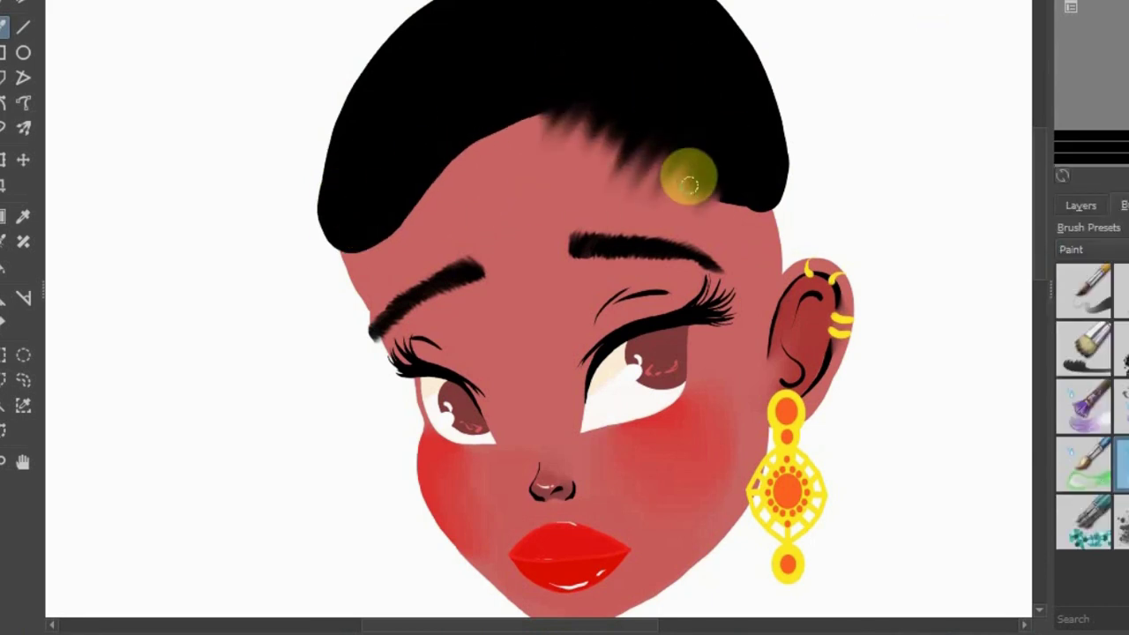
{"action": "mouse_move", "coordinate": [472, 194]}
{"action": "left_mouse_down"}
{"action": "mouse_move", "coordinate": [641, 207]}
{"action": "mouse_move", "coordinate": [705, 165]}
{"action": "mouse_move", "coordinate": [474, 126]}
{"action": "left_mouse_up"}
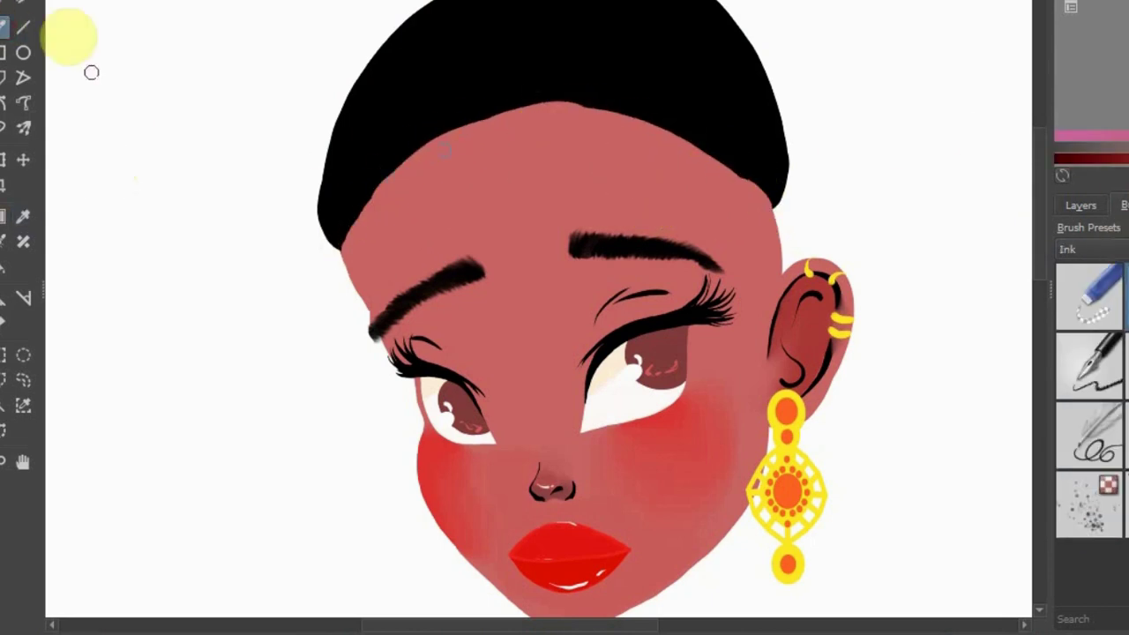
{"action": "left_click_drag", "start_coordinate": [608, 101], "coordinate": [618, 141]}
{"action": "left_click_drag", "start_coordinate": [671, 84], "coordinate": [697, 177]}
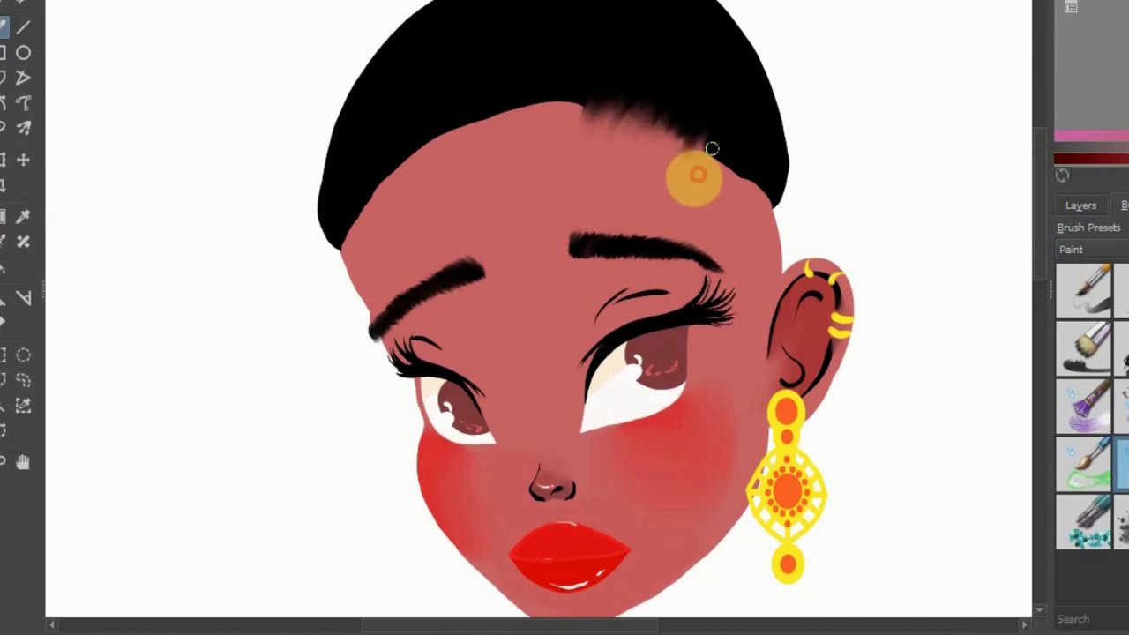
{"action": "left_click_drag", "start_coordinate": [741, 97], "coordinate": [764, 199]}
{"action": "left_click_drag", "start_coordinate": [676, 70], "coordinate": [706, 168]}
{"action": "left_click_drag", "start_coordinate": [752, 78], "coordinate": [746, 177]}
{"action": "left_click_drag", "start_coordinate": [658, 56], "coordinate": [627, 179]}
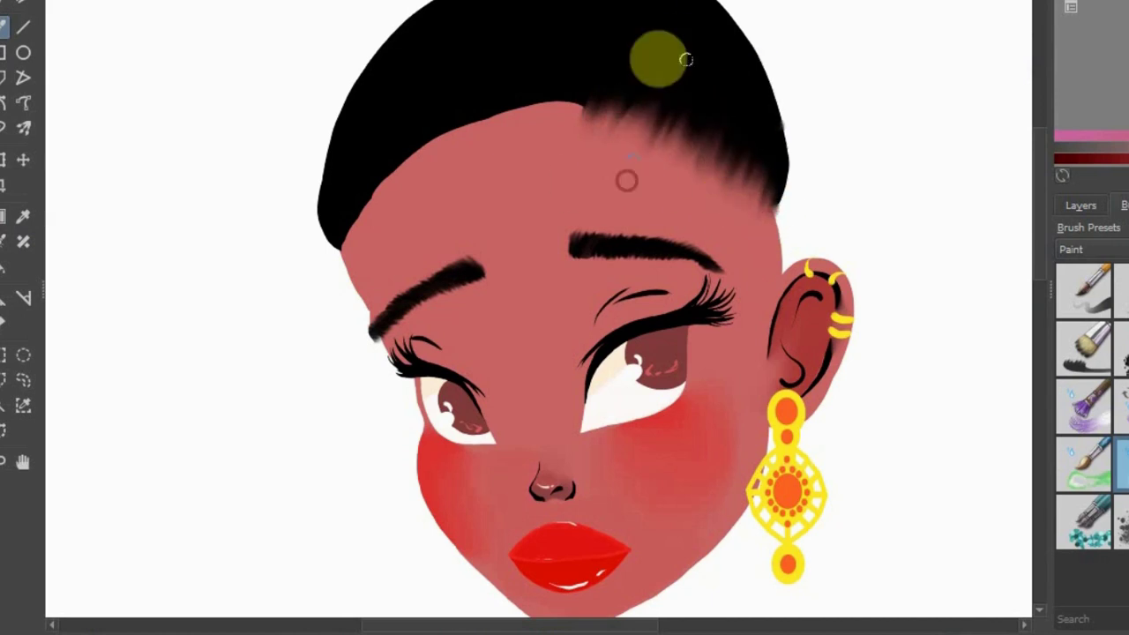
{"action": "left_click_drag", "start_coordinate": [596, 26], "coordinate": [567, 137]}
Feather the middle and left hairline and add strands down from the top
{"action": "left_click_drag", "start_coordinate": [556, 22], "coordinate": [521, 123]}
{"action": "left_click_drag", "start_coordinate": [503, 13], "coordinate": [480, 133]}
{"action": "left_click_drag", "start_coordinate": [462, 8], "coordinate": [455, 124]}
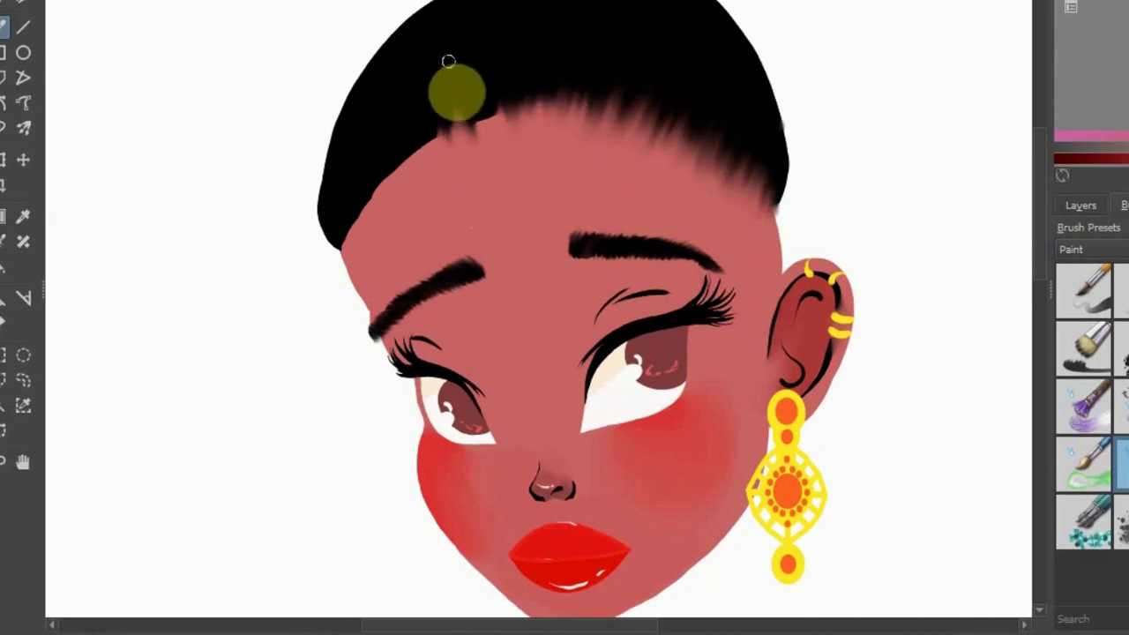
{"action": "left_click_drag", "start_coordinate": [450, 71], "coordinate": [475, 176]}
{"action": "mouse_move", "coordinate": [484, 95]}
{"action": "left_mouse_down"}
{"action": "mouse_move", "coordinate": [415, 151]}
{"action": "mouse_move", "coordinate": [341, 189]}
{"action": "mouse_move", "coordinate": [354, 224]}
{"action": "left_mouse_up"}
{"action": "left_click_drag", "start_coordinate": [565, 35], "coordinate": [551, 132]}
{"action": "left_click_drag", "start_coordinate": [494, 12], "coordinate": [486, 151]}
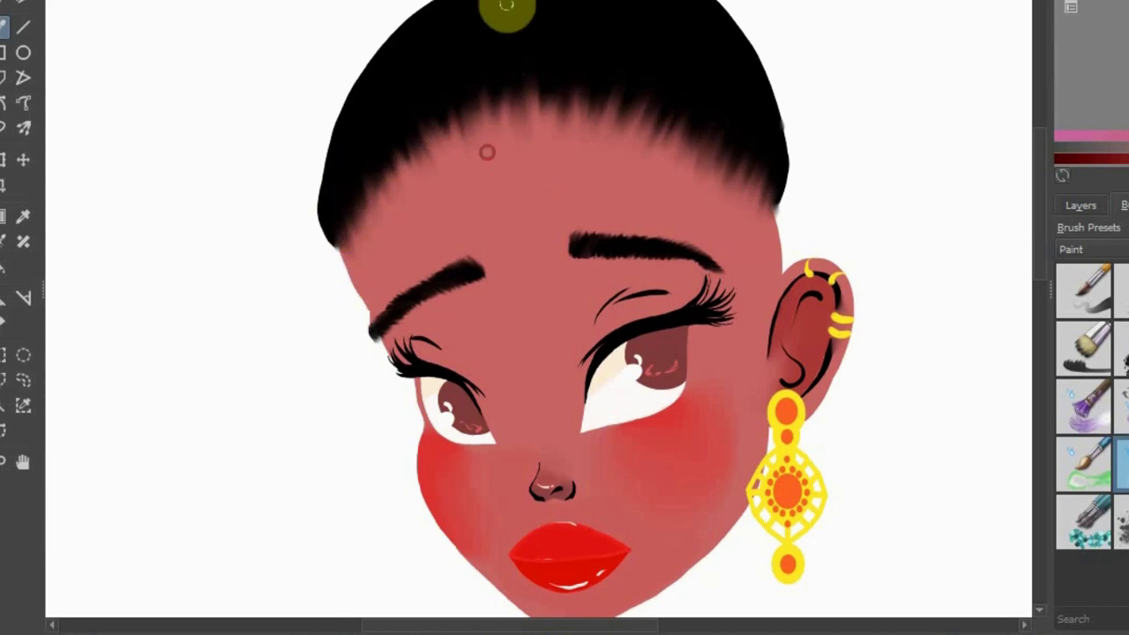
{"action": "left_click_drag", "start_coordinate": [719, 39], "coordinate": [727, 105]}
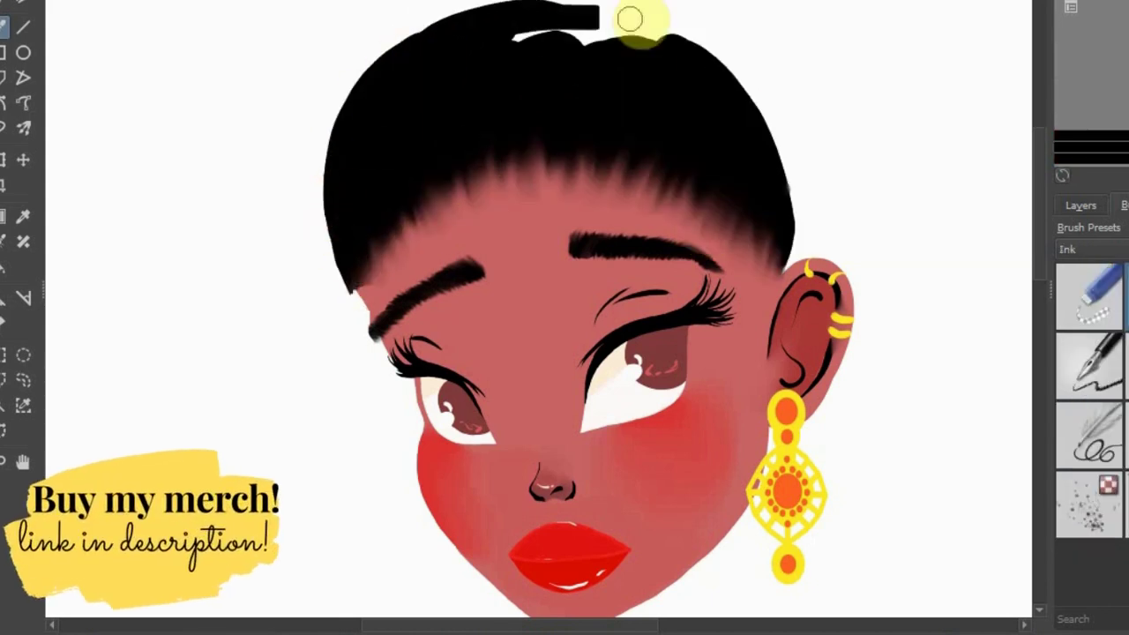
Extend black hair toward the ear and paint a round bun atop the head
{"action": "left_click_drag", "start_coordinate": [357, 278], "coordinate": [350, 300]}
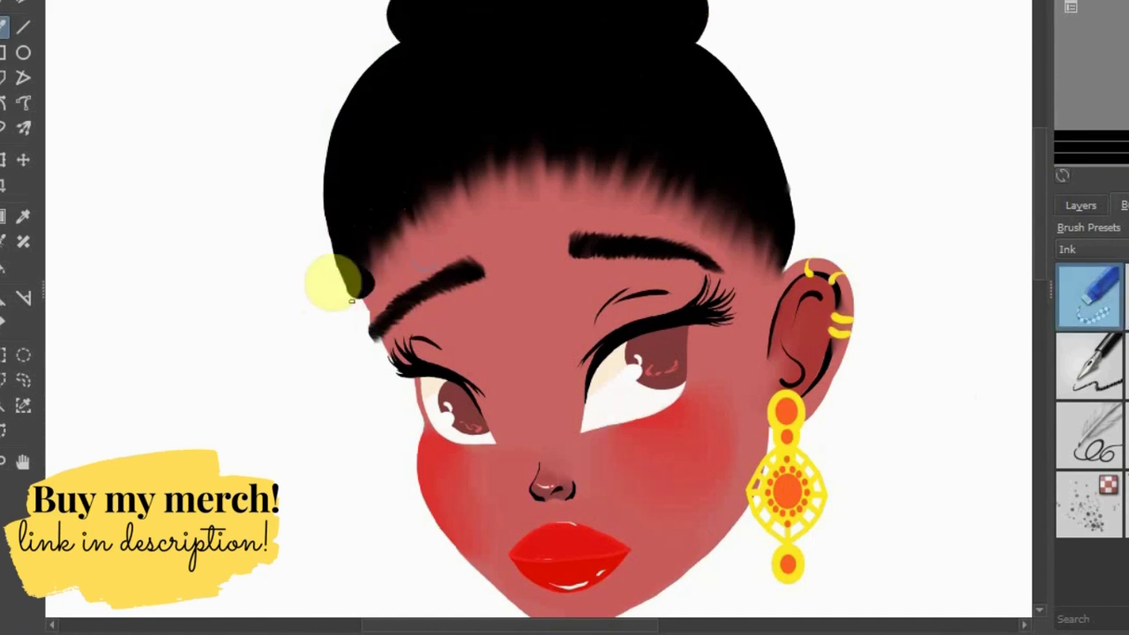
{"action": "left_click_drag", "start_coordinate": [779, 238], "coordinate": [765, 298]}
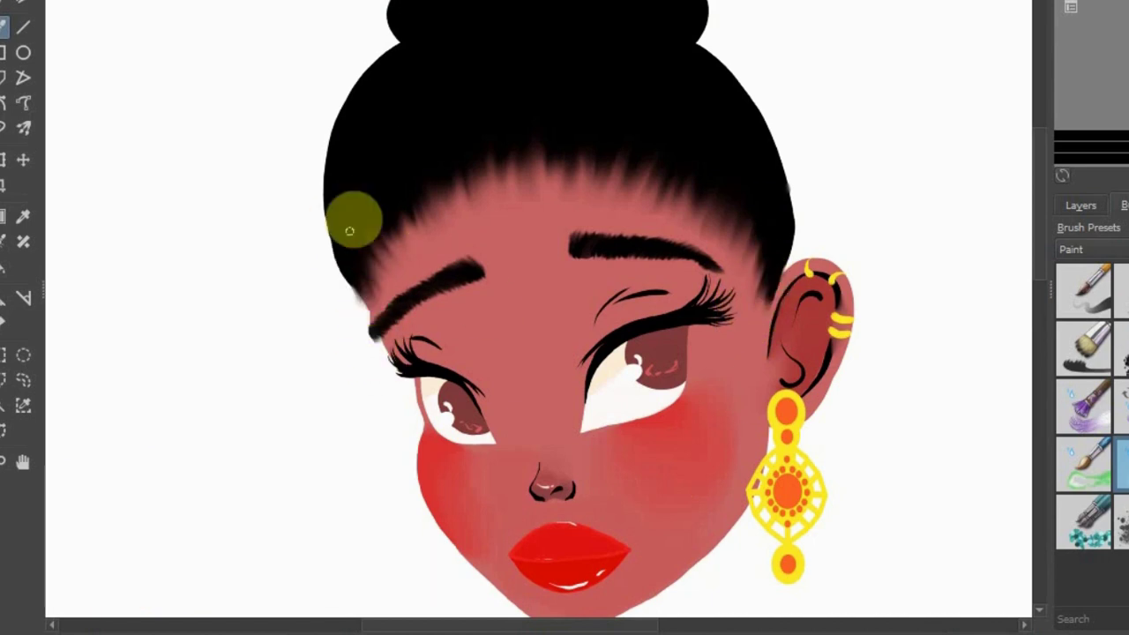
{"action": "left_click", "coordinate": [1081, 205]}
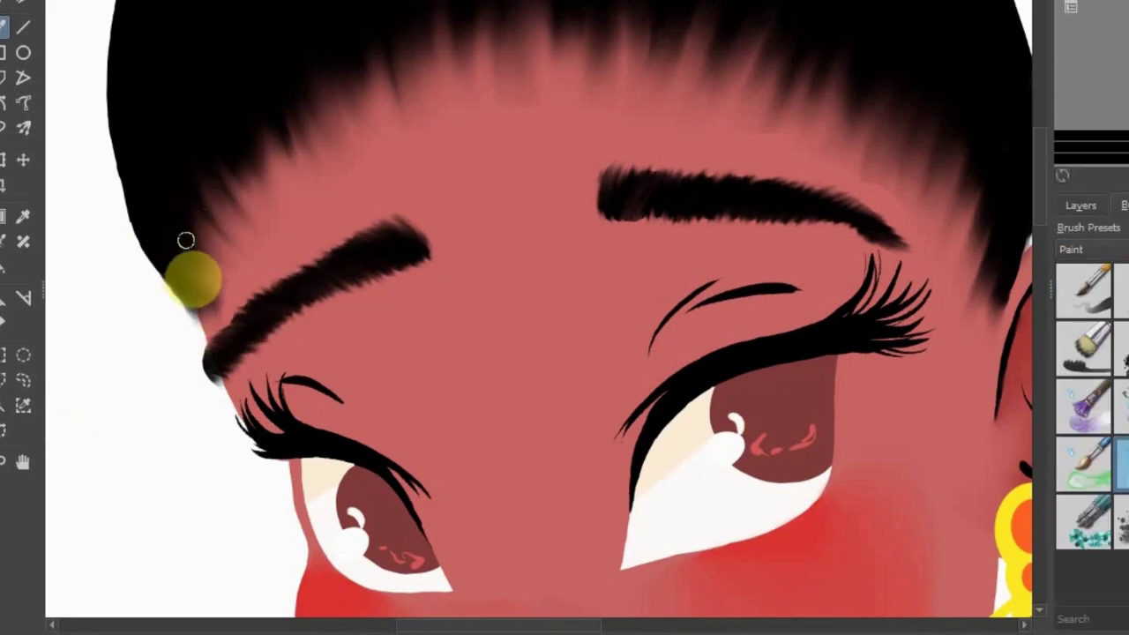
{"action": "scroll", "coordinate": [182, 277], "scroll_direction": "down", "scroll_amount": 5}
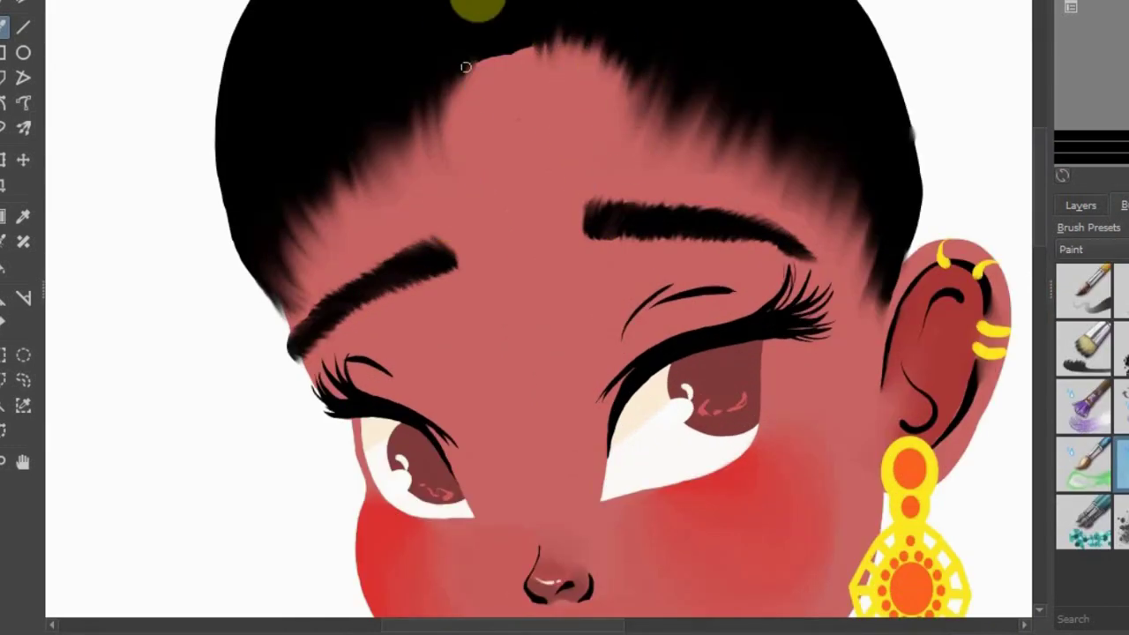
{"action": "left_click", "coordinate": [448, 178]}
{"action": "left_click", "coordinate": [625, 149]}
{"action": "left_click", "coordinate": [605, 83]}
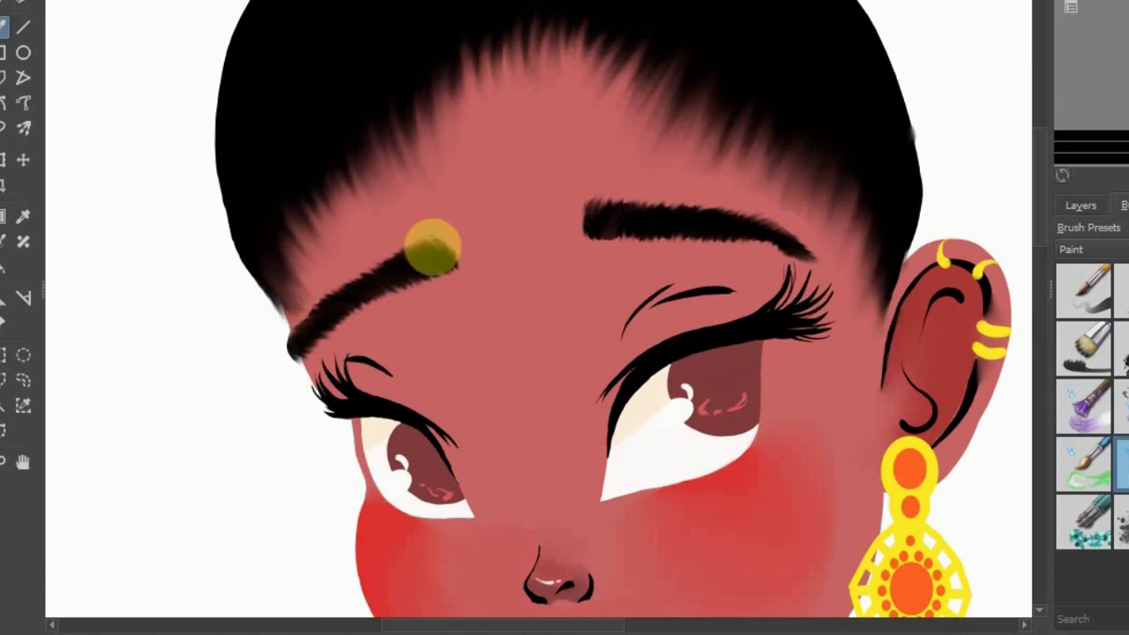
{"action": "scroll", "coordinate": [440, 80], "scroll_direction": "down", "scroll_amount": 5}
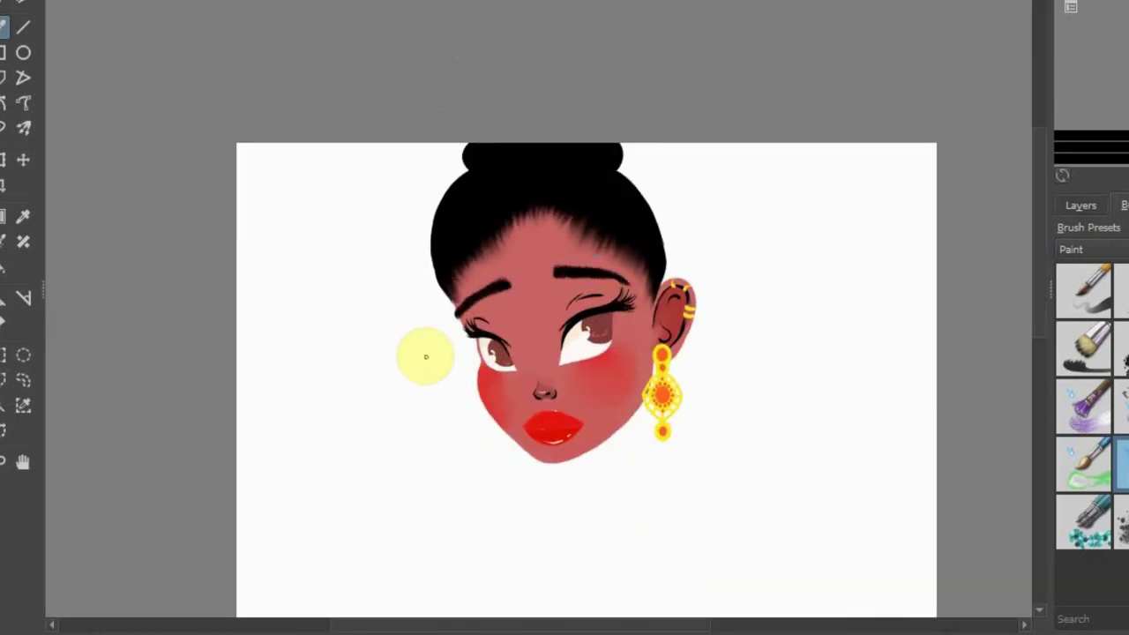
{"action": "key", "text": "plus"}
{"action": "key", "text": "plus"}
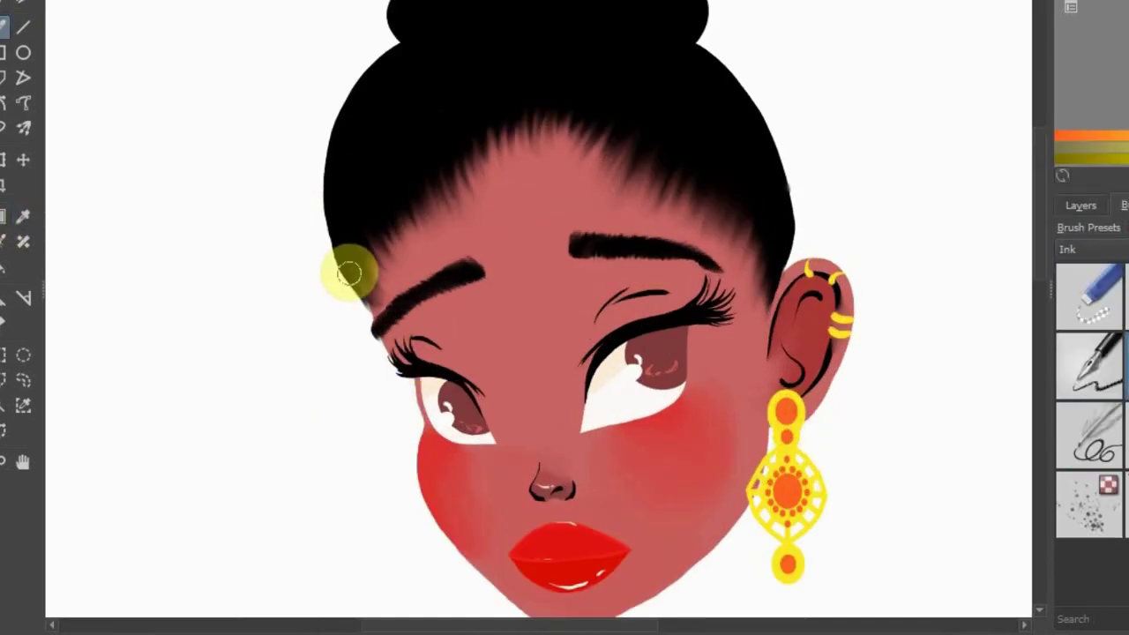
Draw a thin gold band across the hair with the ink brush
{"action": "left_click_drag", "start_coordinate": [349, 270], "coordinate": [406, 44]}
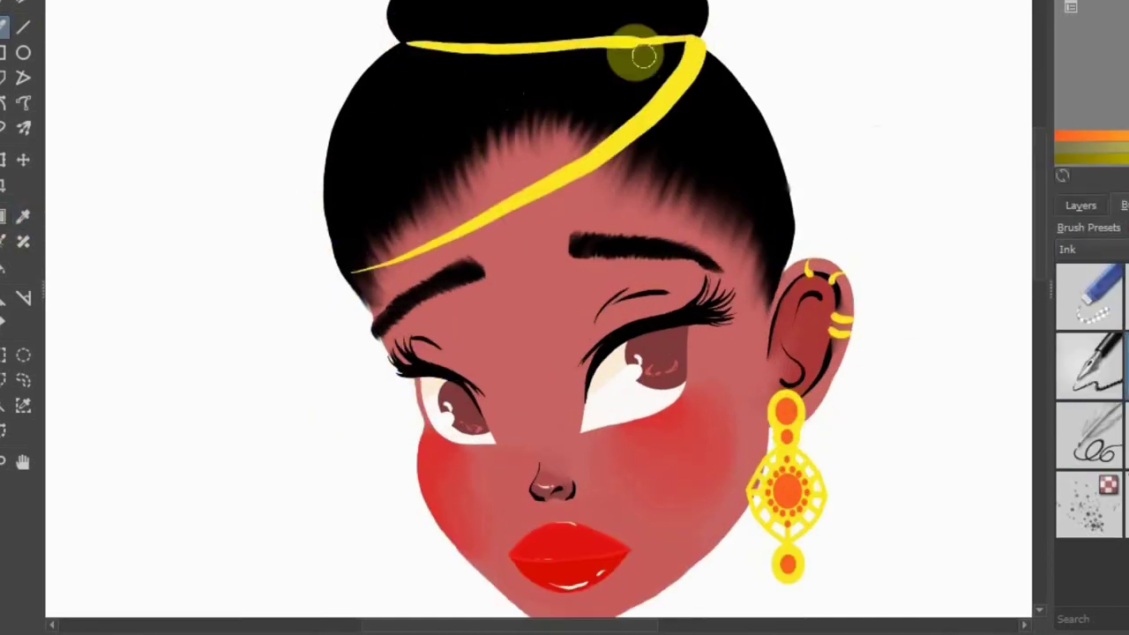
{"action": "left_click", "coordinate": [480, 100], "text": "ctrl"}
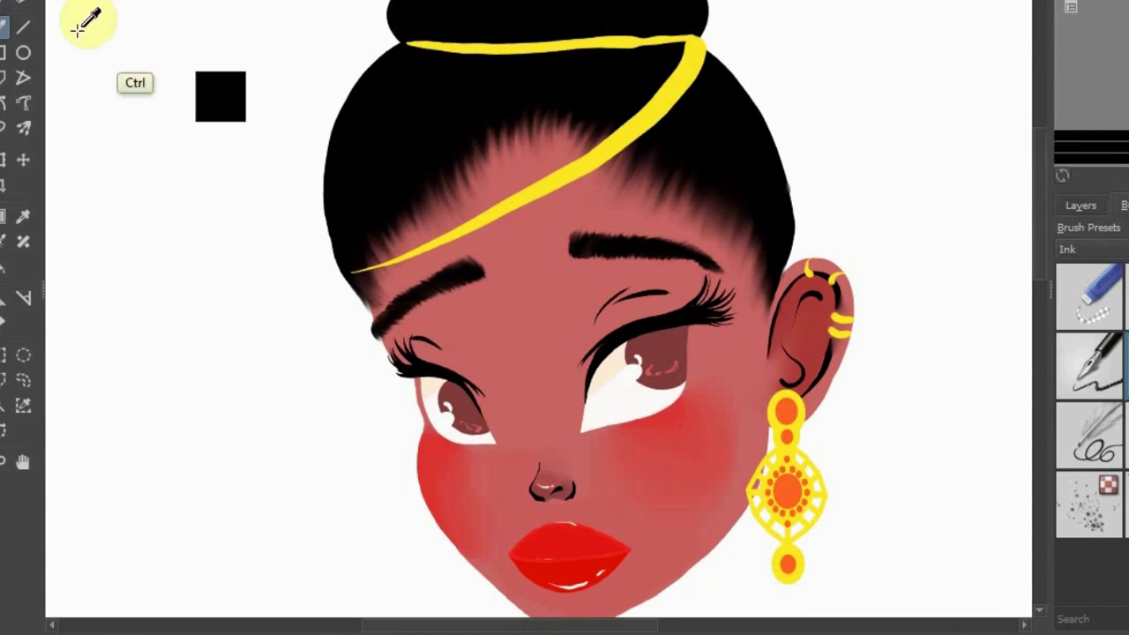
{"action": "left_click", "coordinate": [969, 181], "text": "ctrl"}
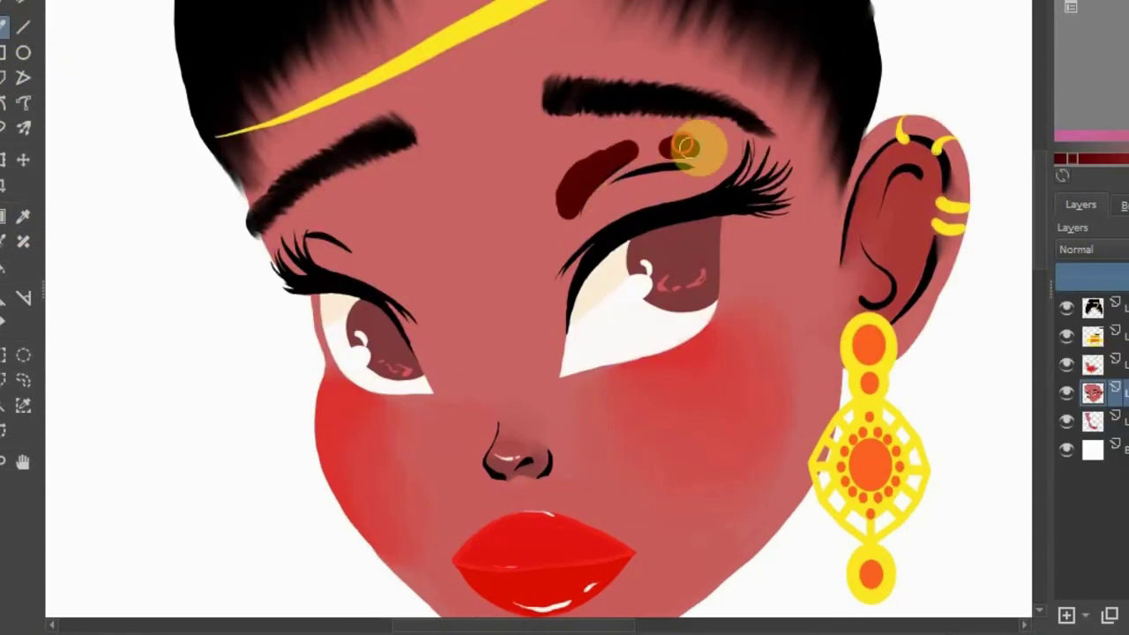
Paint dark-red eyeshadow above both eyes and blend it into the skin
{"action": "left_click_drag", "start_coordinate": [706, 151], "coordinate": [600, 170]}
{"action": "left_click_drag", "start_coordinate": [300, 216], "coordinate": [389, 256]}
{"action": "left_click_drag", "start_coordinate": [582, 170], "coordinate": [617, 150]}
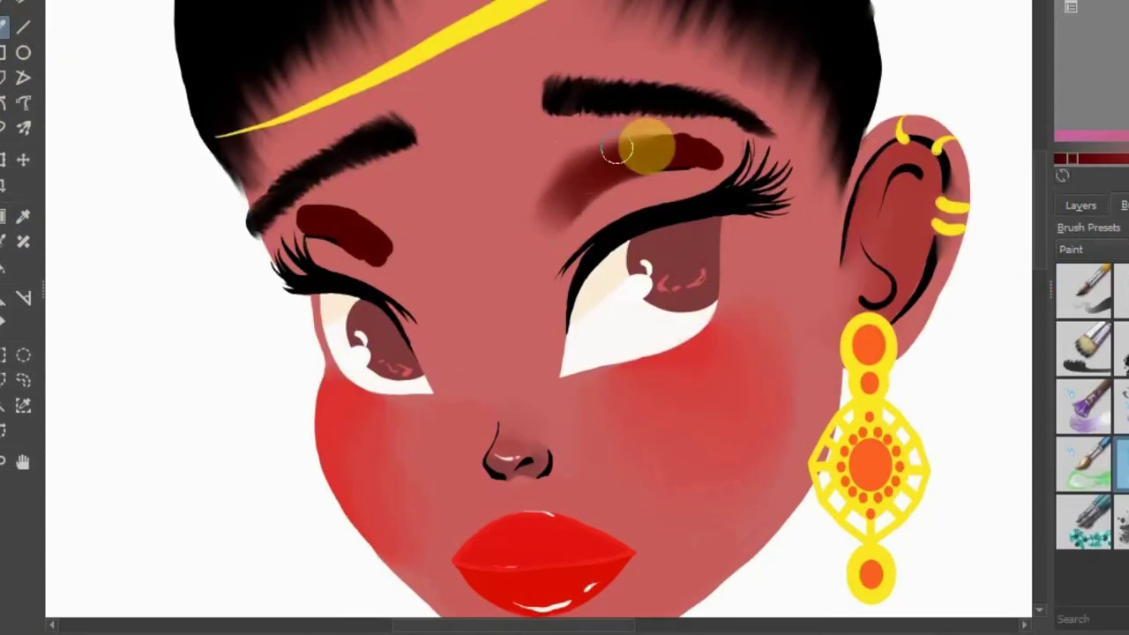
{"action": "mouse_move", "coordinate": [701, 144]}
{"action": "left_mouse_down"}
{"action": "mouse_move", "coordinate": [565, 202]}
{"action": "mouse_move", "coordinate": [529, 260]}
{"action": "left_mouse_up"}
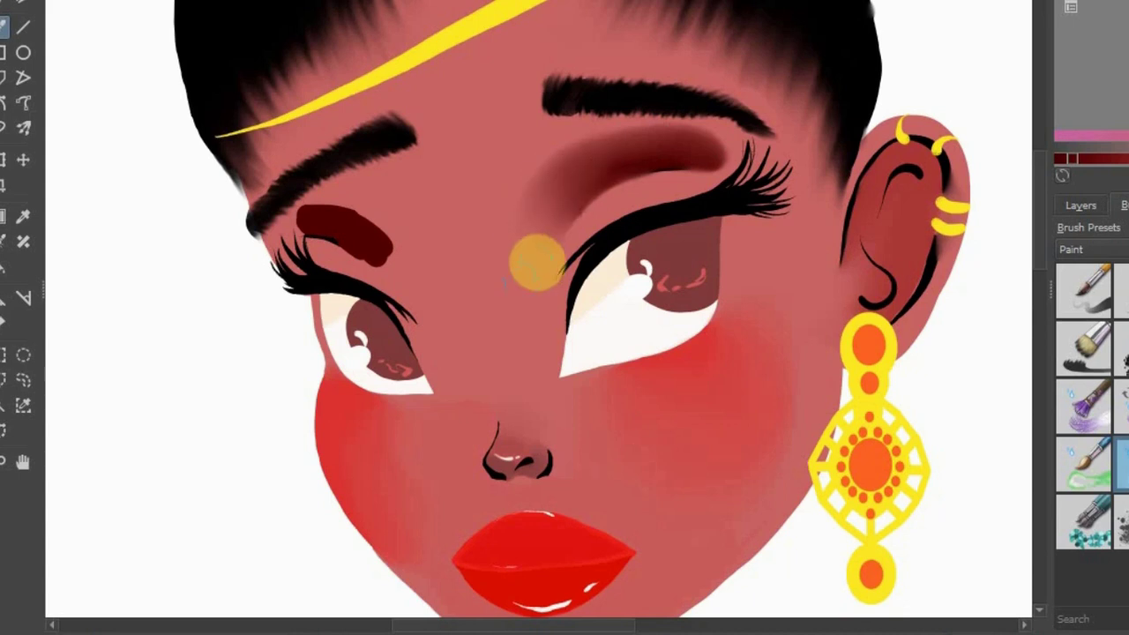
{"action": "mouse_move", "coordinate": [392, 256]}
{"action": "left_mouse_down"}
{"action": "mouse_move", "coordinate": [379, 231]}
{"action": "mouse_move", "coordinate": [638, 151]}
{"action": "mouse_move", "coordinate": [580, 184]}
{"action": "left_mouse_up"}
{"action": "left_click_drag", "start_coordinate": [323, 226], "coordinate": [313, 214]}
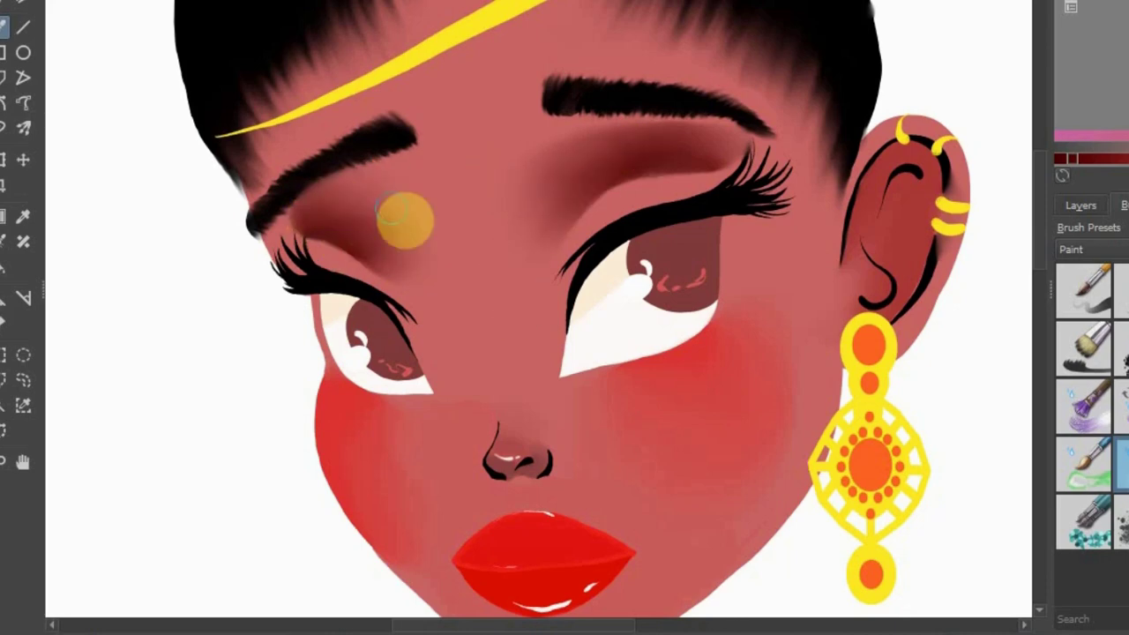
{"action": "scroll", "coordinate": [574, 151], "scroll_direction": "down", "scroll_amount": 3}
Dab light pink highlights onto both eyelids with a Paint brush preset
{"action": "scroll", "coordinate": [575, 151], "scroll_direction": "up", "scroll_amount": 4}
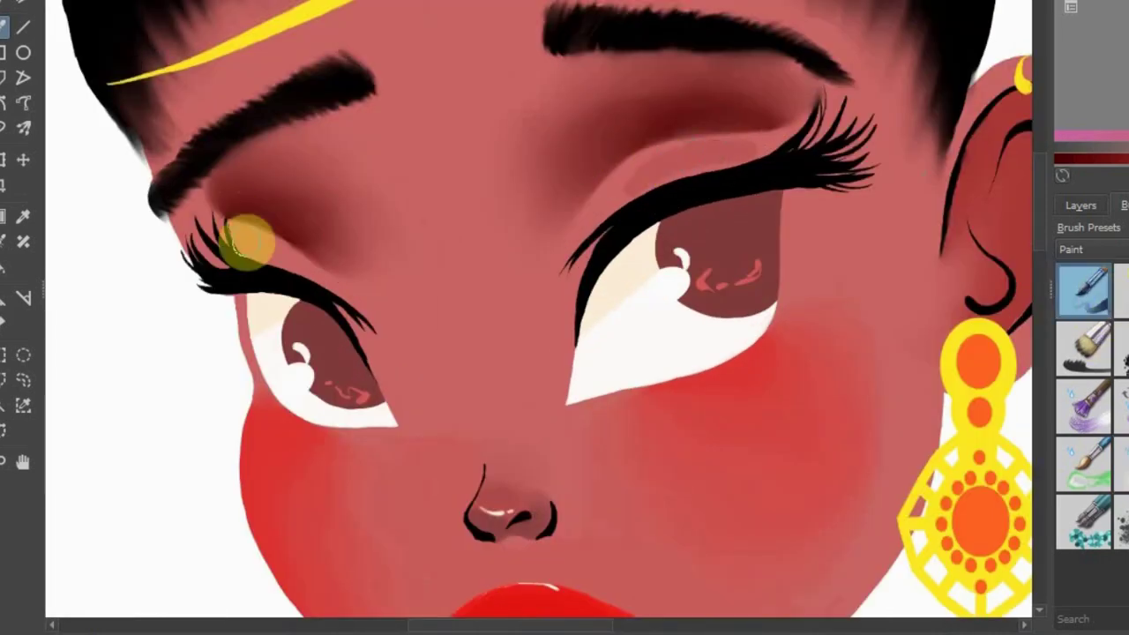
{"action": "key", "text": "slash"}
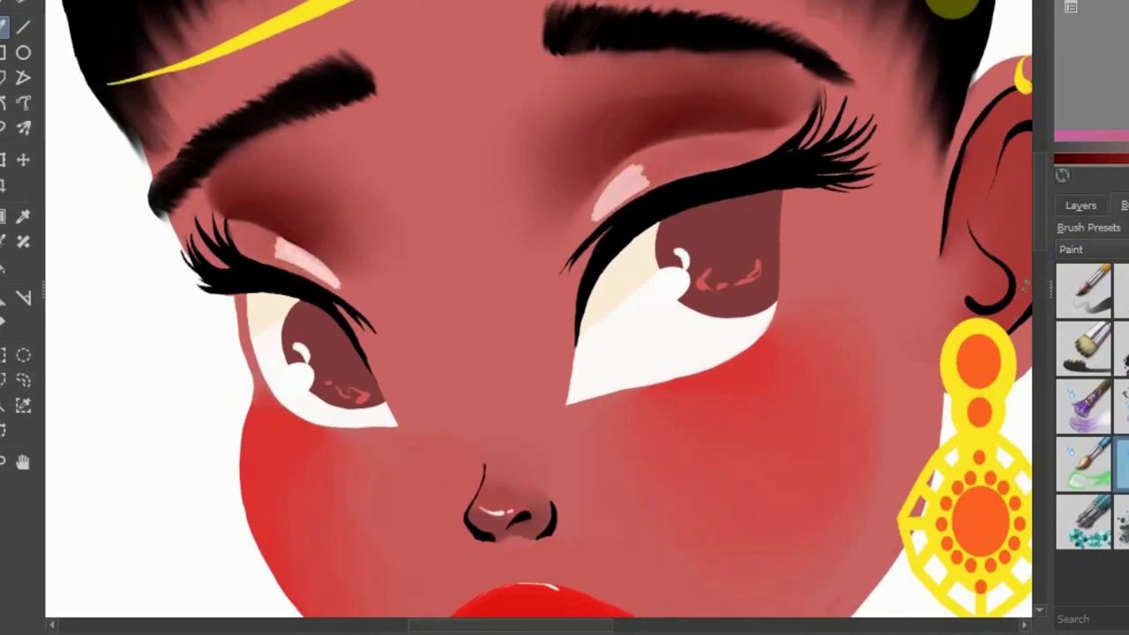
{"action": "left_click_drag", "start_coordinate": [633, 179], "coordinate": [670, 148]}
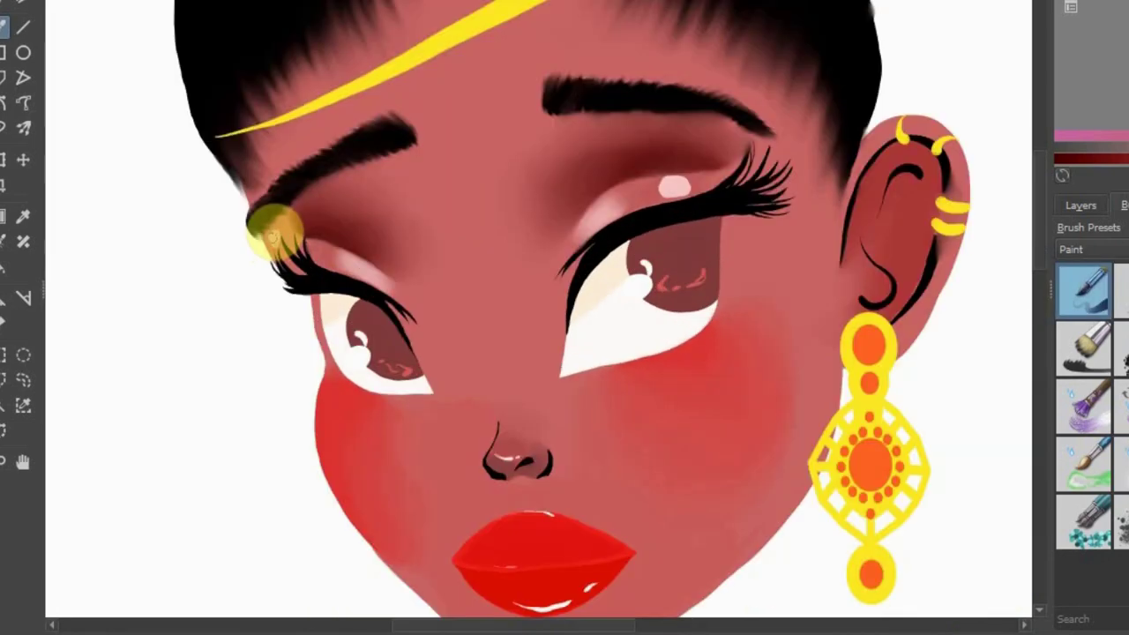
{"action": "left_click", "coordinate": [265, 234]}
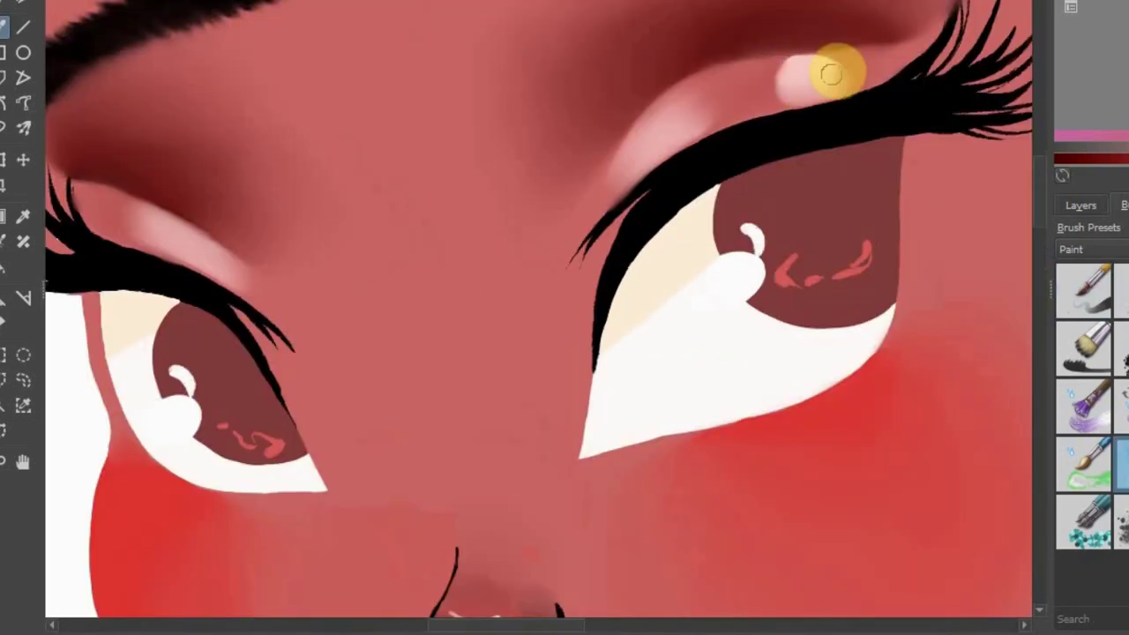
{"action": "left_click_drag", "start_coordinate": [672, 133], "coordinate": [404, 254]}
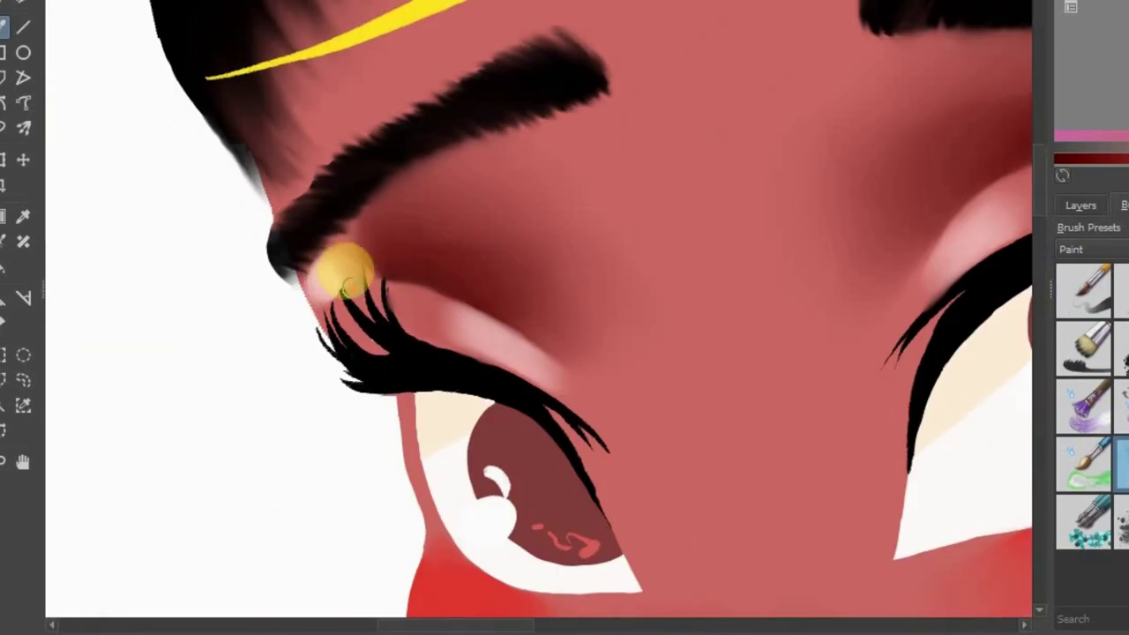
{"action": "left_click_drag", "start_coordinate": [337, 269], "coordinate": [315, 239]}
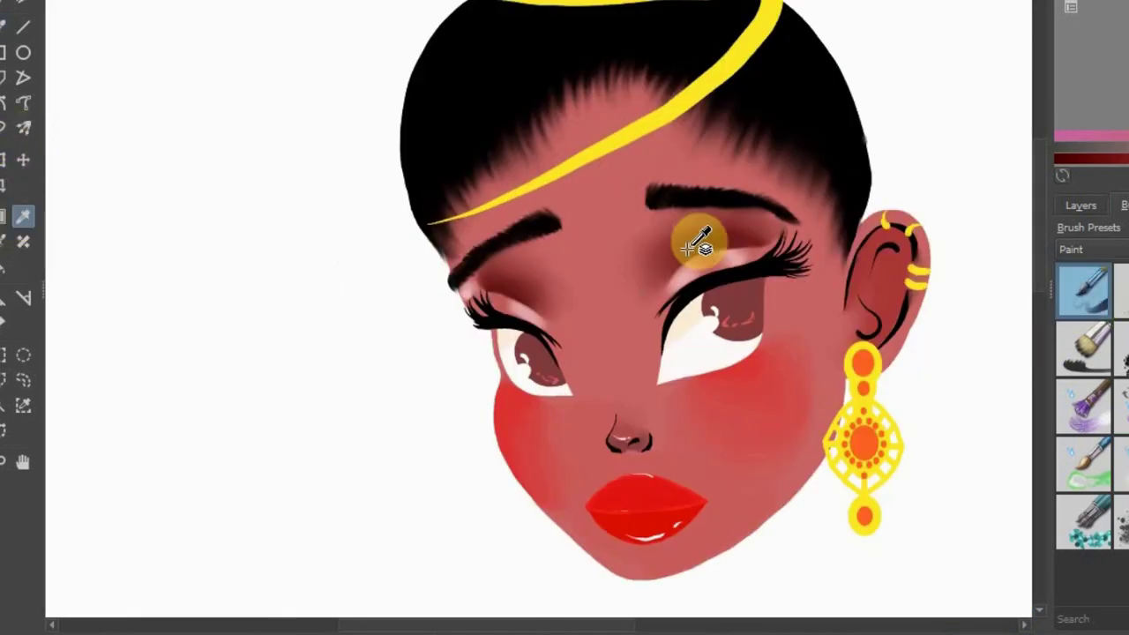
Paint a dark-red crease line above the right eyelid and blend it softly
{"action": "left_click_drag", "start_coordinate": [698, 239], "coordinate": [803, 264]}
{"action": "key", "text": "slash"}
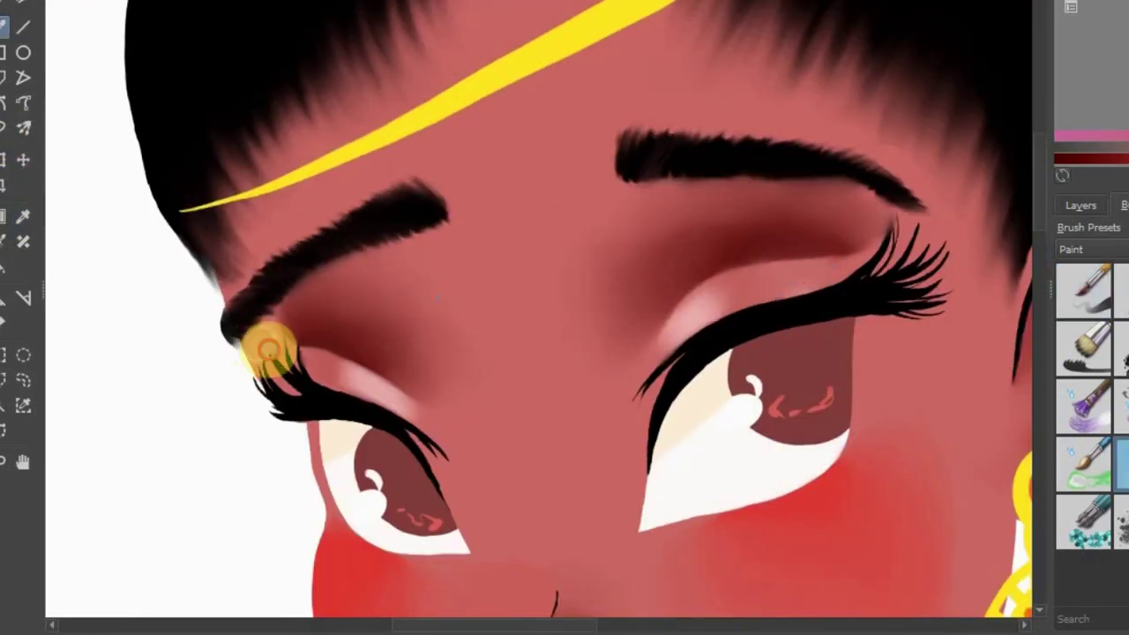
{"action": "key", "text": "slash"}
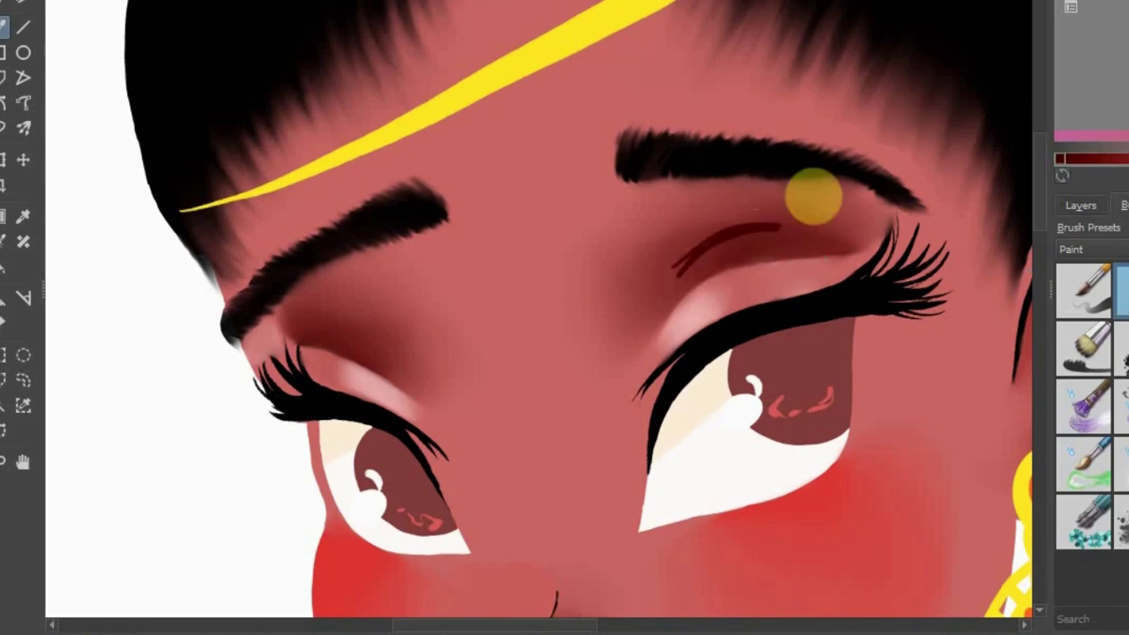
{"action": "mouse_move", "coordinate": [746, 243]}
{"action": "left_mouse_down"}
{"action": "mouse_move", "coordinate": [847, 236]}
{"action": "mouse_move", "coordinate": [847, 206]}
{"action": "mouse_move", "coordinate": [839, 224]}
{"action": "mouse_move", "coordinate": [635, 221]}
{"action": "left_mouse_up"}
{"action": "left_click_drag", "start_coordinate": [264, 318], "coordinate": [369, 324]}
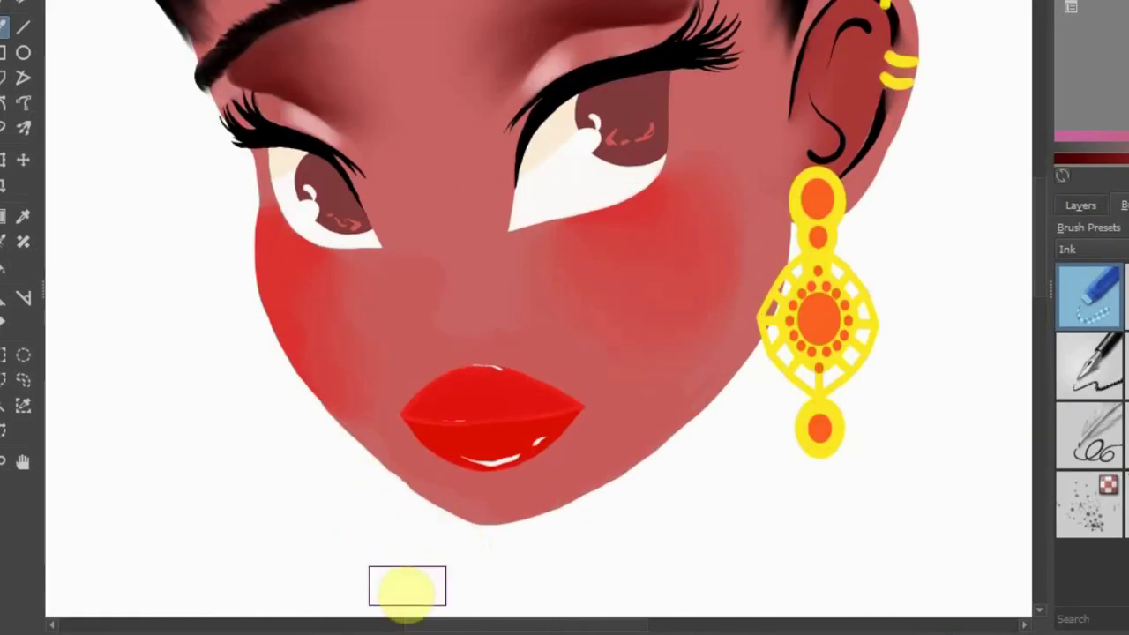
Stroke light pink down the nose bridge and blend it along the bridge and lower nose
{"action": "key", "text": "minus"}
{"action": "key", "text": "plus"}
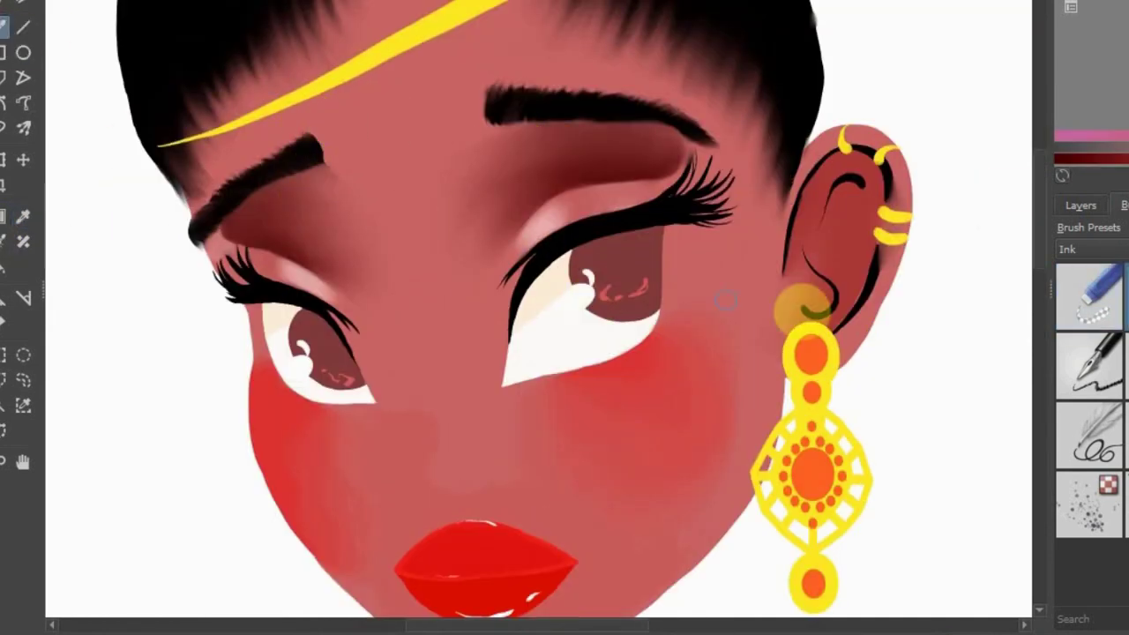
{"action": "left_click_drag", "start_coordinate": [426, 172], "coordinate": [444, 476]}
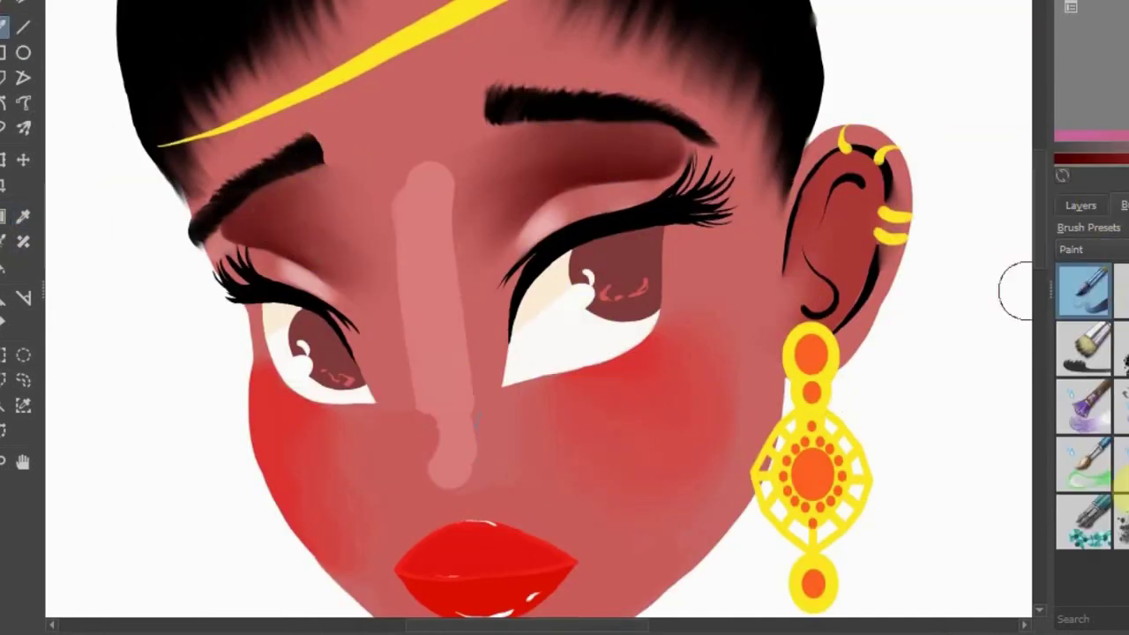
{"action": "left_click_drag", "start_coordinate": [428, 141], "coordinate": [457, 130]}
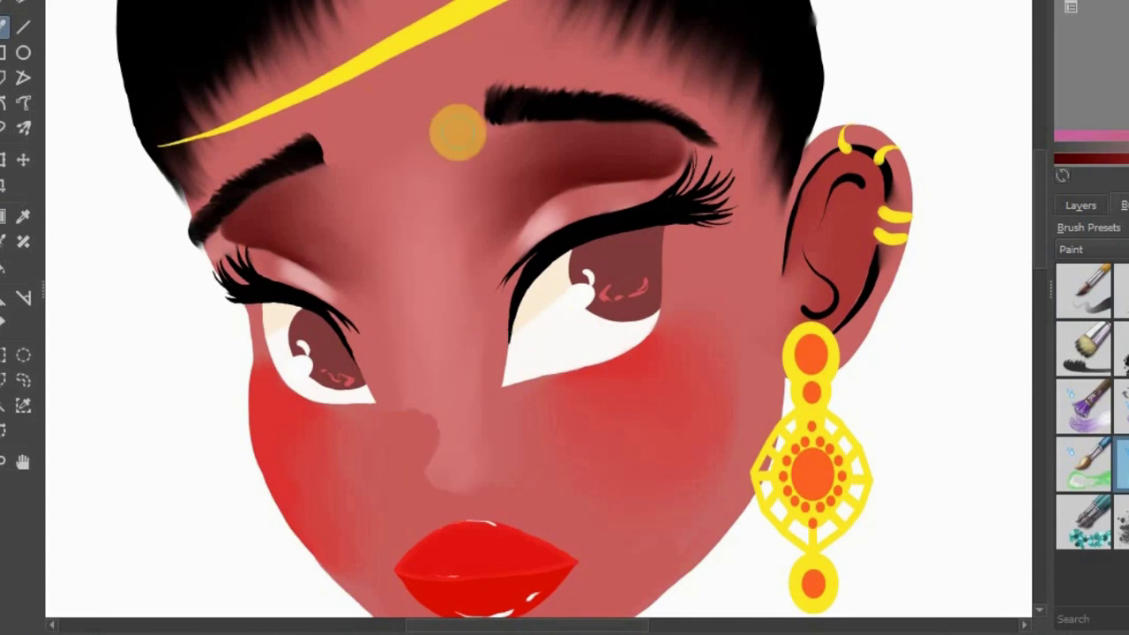
{"action": "mouse_move", "coordinate": [366, 236]}
{"action": "left_mouse_down"}
{"action": "mouse_move", "coordinate": [386, 320]}
{"action": "mouse_move", "coordinate": [463, 437]}
{"action": "mouse_move", "coordinate": [429, 330]}
{"action": "mouse_move", "coordinate": [423, 96]}
{"action": "left_mouse_up"}
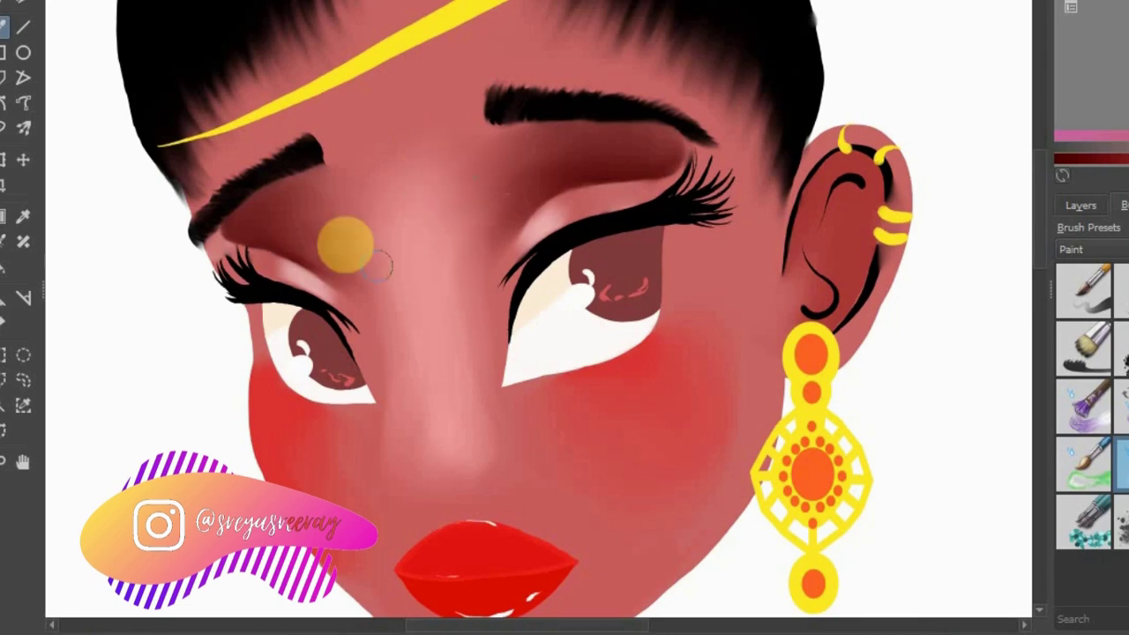
{"action": "left_click_drag", "start_coordinate": [422, 447], "coordinate": [403, 399]}
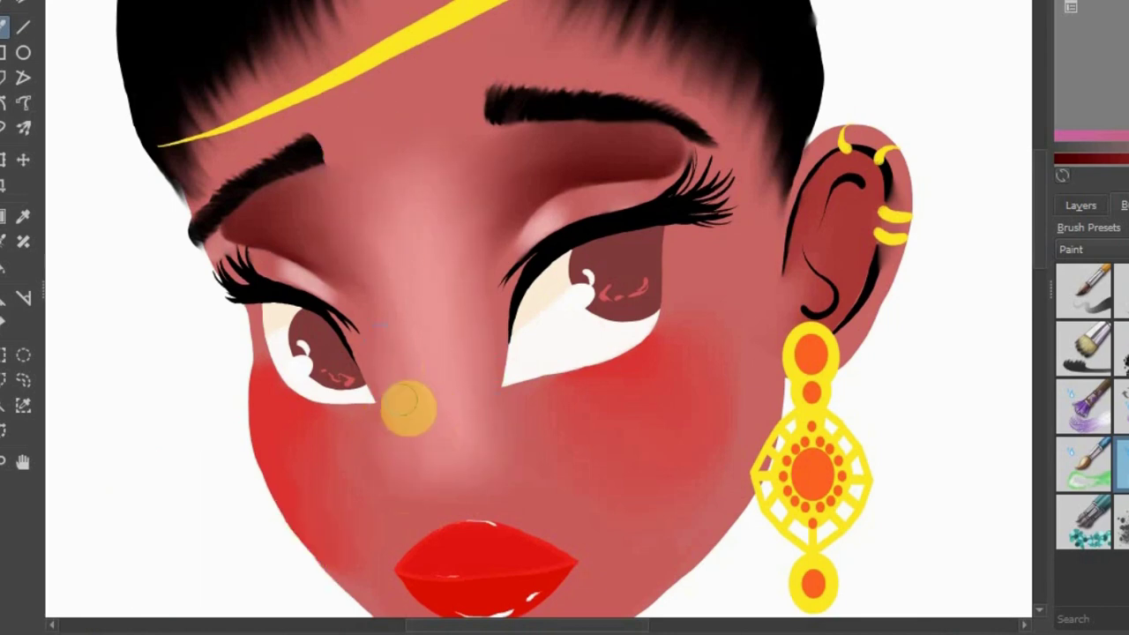
{"action": "mouse_move", "coordinate": [439, 361]}
{"action": "left_mouse_down"}
{"action": "mouse_move", "coordinate": [411, 310]}
{"action": "mouse_move", "coordinate": [497, 464]}
{"action": "mouse_move", "coordinate": [464, 305]}
{"action": "mouse_move", "coordinate": [395, 371]}
{"action": "left_mouse_up"}
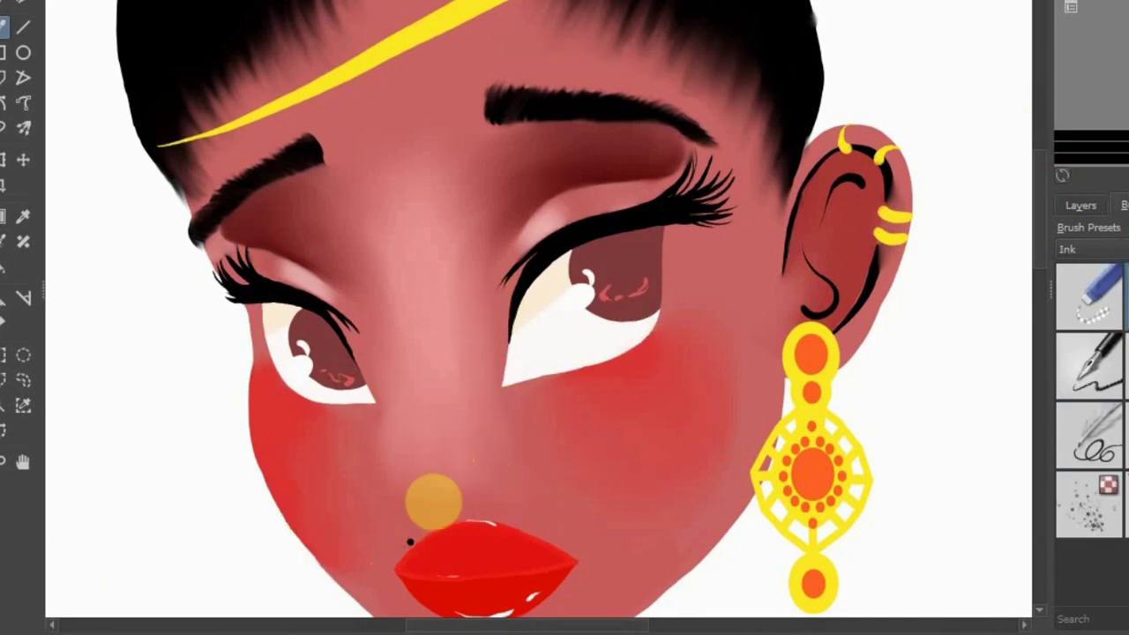
Paint a dark nostril stroke below the nose and round it out
{"action": "scroll", "coordinate": [438, 512], "scroll_direction": "down", "scroll_amount": 2}
{"action": "scroll", "coordinate": [438, 512], "scroll_direction": "up", "scroll_amount": 2}
{"action": "scroll", "coordinate": [438, 512], "scroll_direction": "up", "scroll_amount": 2}
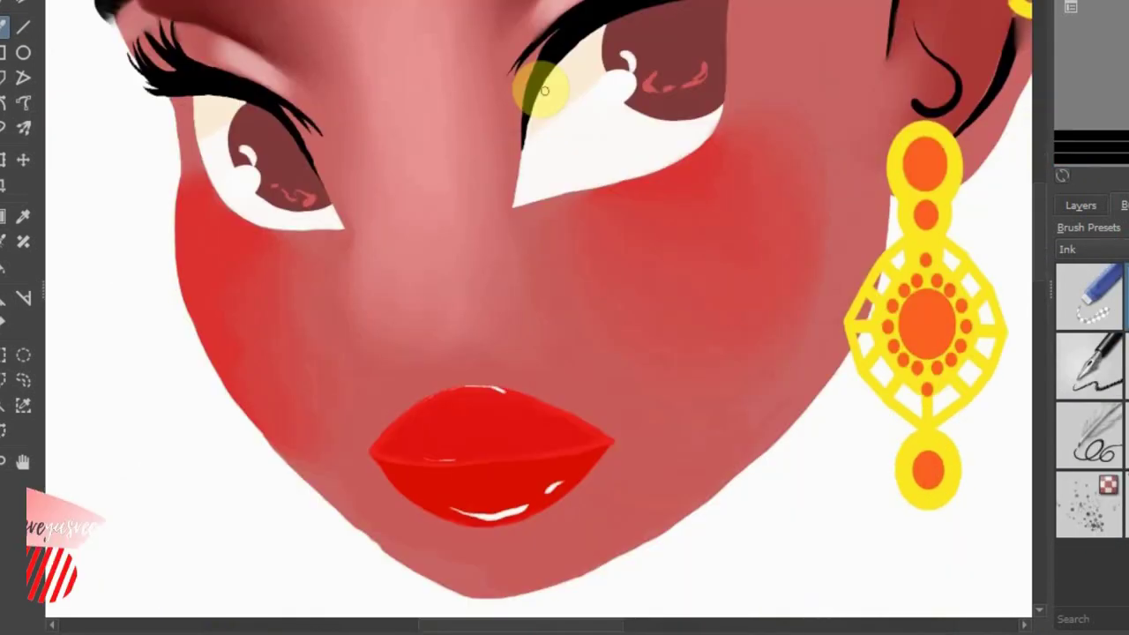
{"action": "scroll", "coordinate": [452, 292], "scroll_direction": "down", "scroll_amount": 2}
{"action": "scroll", "coordinate": [451, 292], "scroll_direction": "up", "scroll_amount": 3}
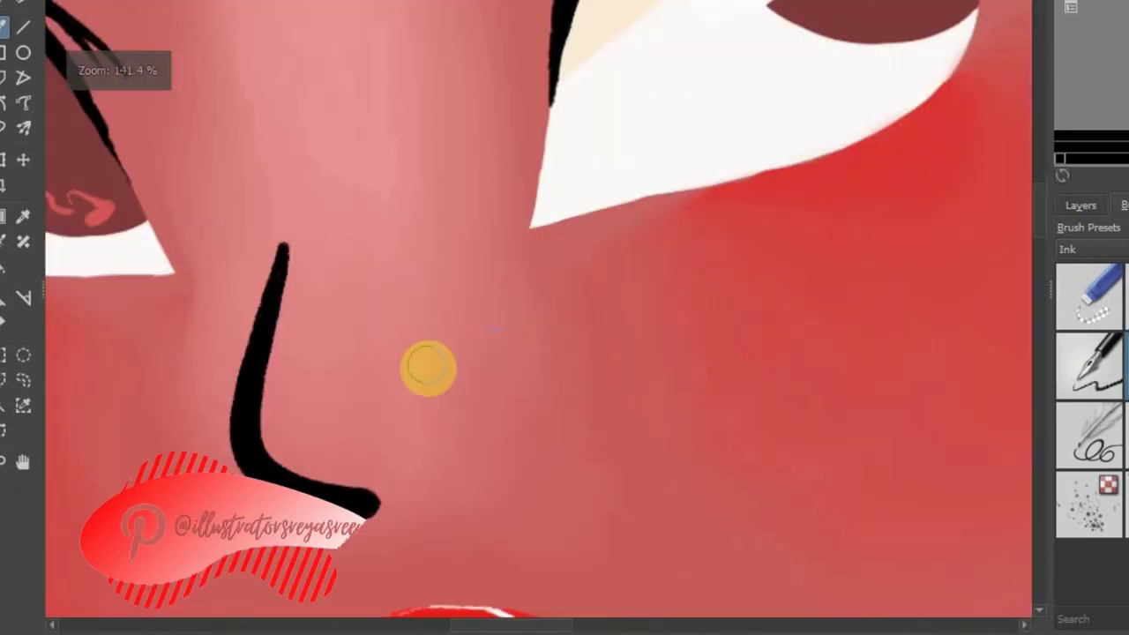
{"action": "left_click_drag", "start_coordinate": [521, 435], "coordinate": [461, 466]}
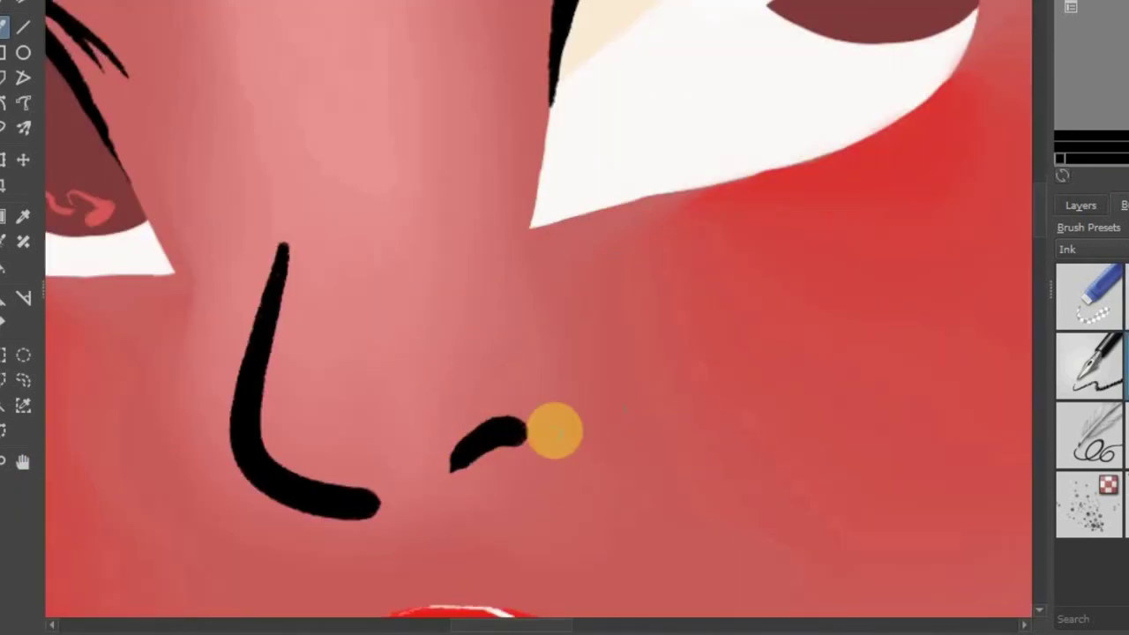
{"action": "scroll", "coordinate": [517, 379], "scroll_direction": "down", "scroll_amount": 3}
{"action": "scroll", "coordinate": [494, 441], "scroll_direction": "up", "scroll_amount": 3}
{"action": "left_click_drag", "start_coordinate": [494, 375], "coordinate": [454, 404]}
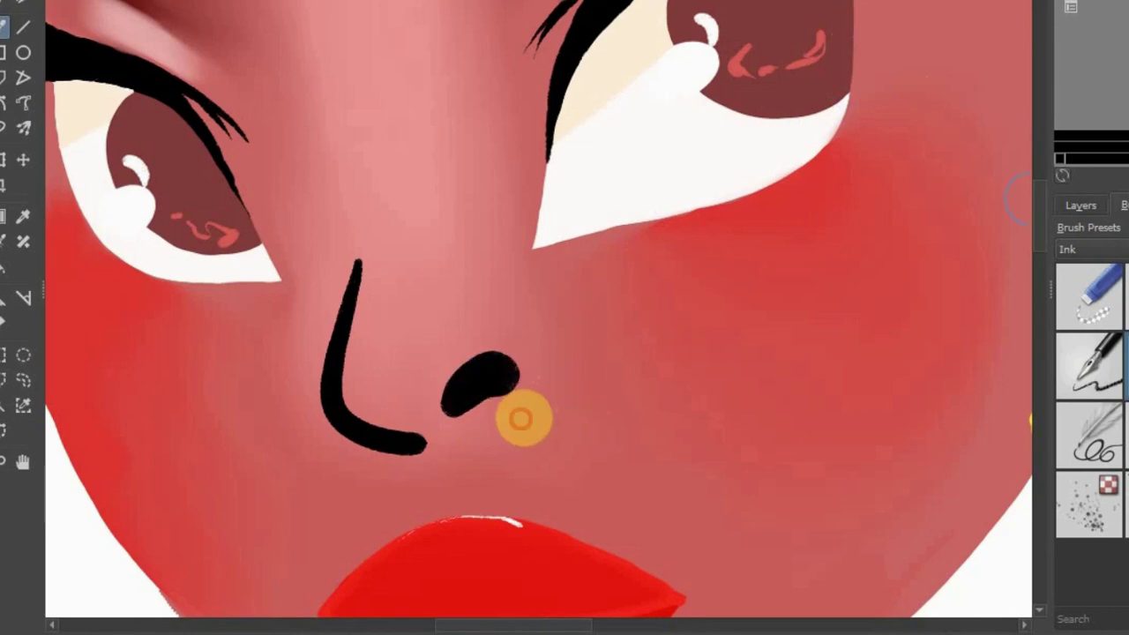
{"action": "scroll", "coordinate": [521, 419], "scroll_direction": "down", "scroll_amount": 3}
{"action": "scroll", "coordinate": [492, 398], "scroll_direction": "up", "scroll_amount": 2}
Blend shadow colour and pink shading around the nostril
{"action": "left_click", "coordinate": [27, 182]}
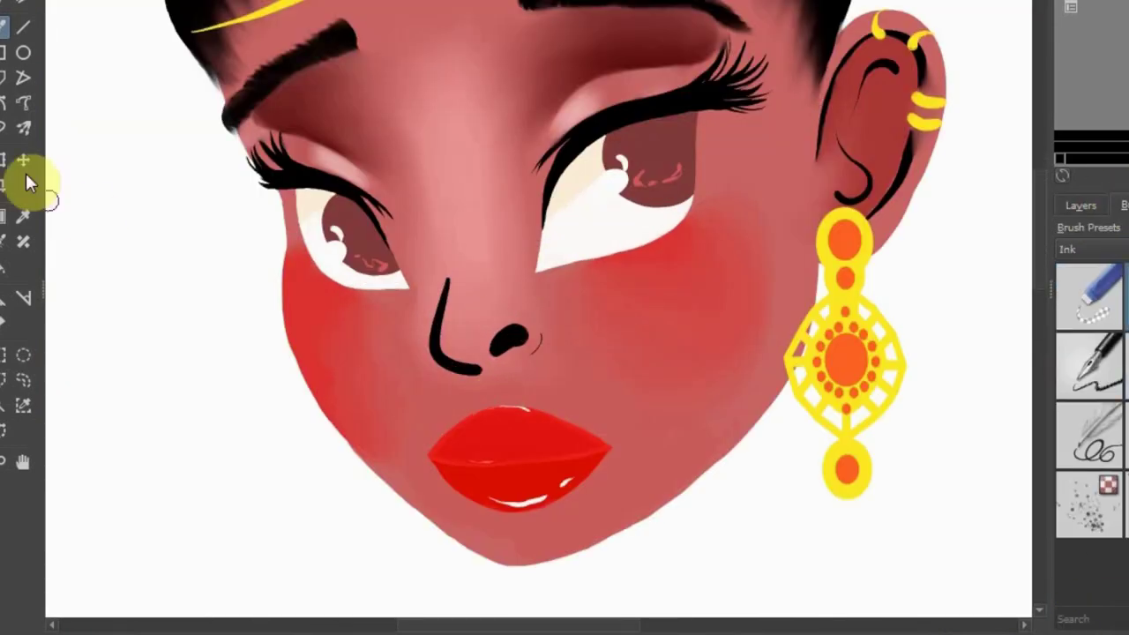
{"action": "left_click", "coordinate": [519, 334]}
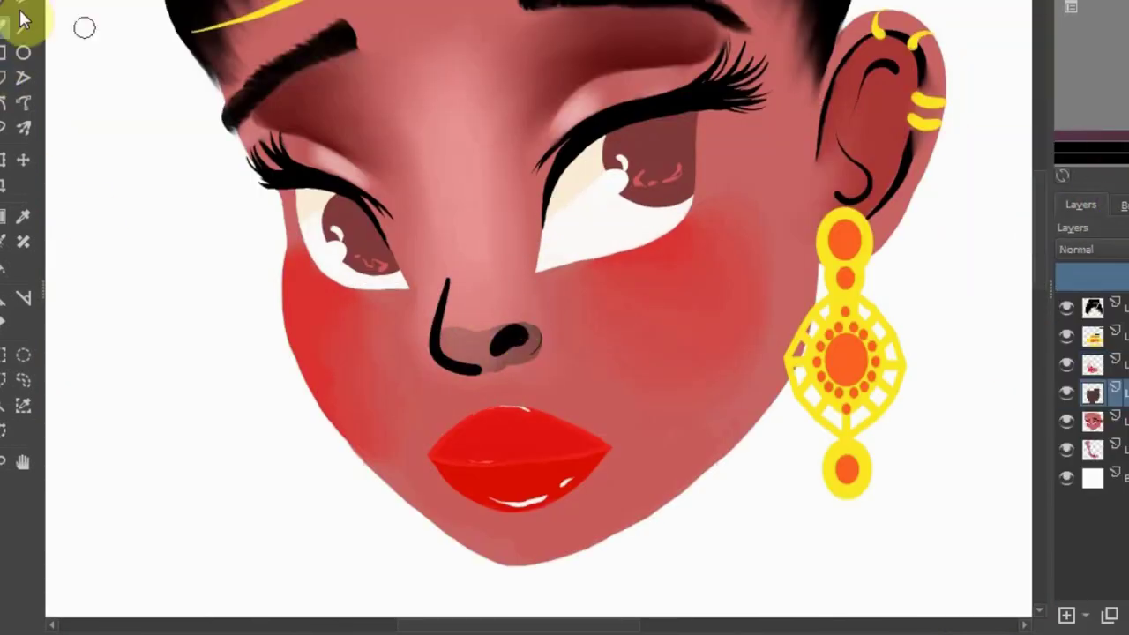
{"action": "left_click_drag", "start_coordinate": [451, 296], "coordinate": [540, 337]}
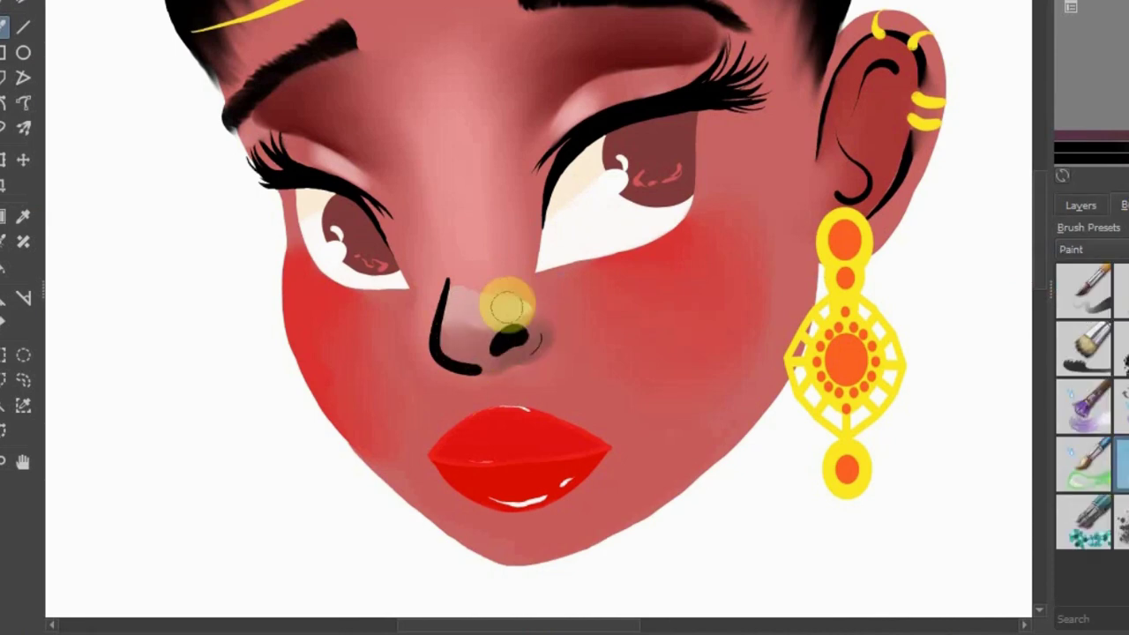
{"action": "scroll", "coordinate": [500, 308], "scroll_direction": "up", "scroll_amount": 2}
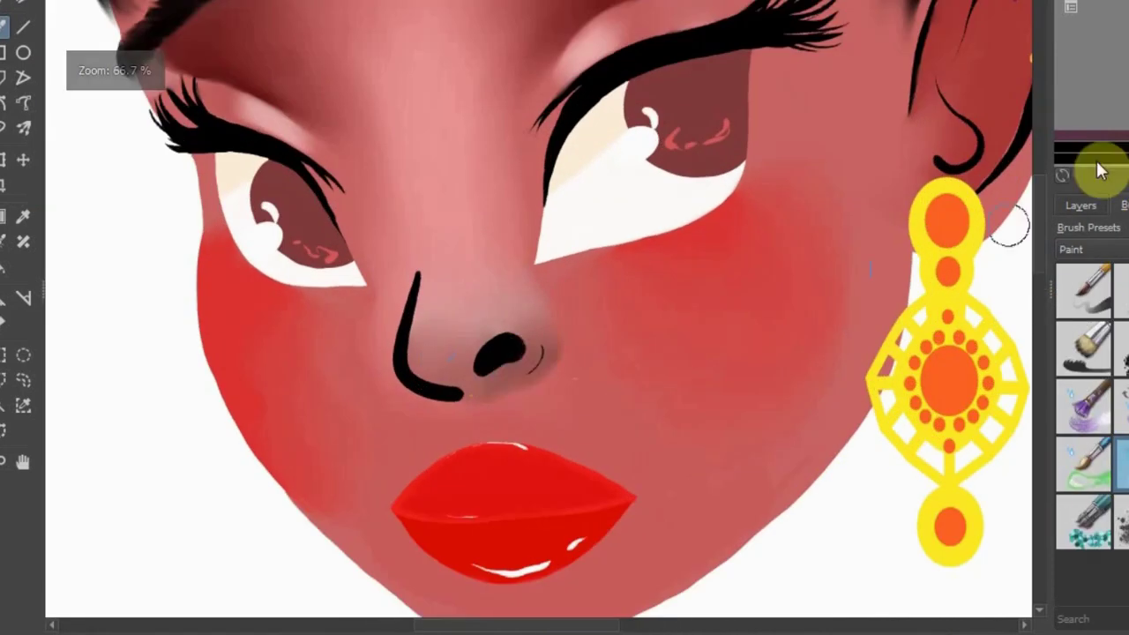
{"action": "left_click_drag", "start_coordinate": [504, 365], "coordinate": [479, 367]}
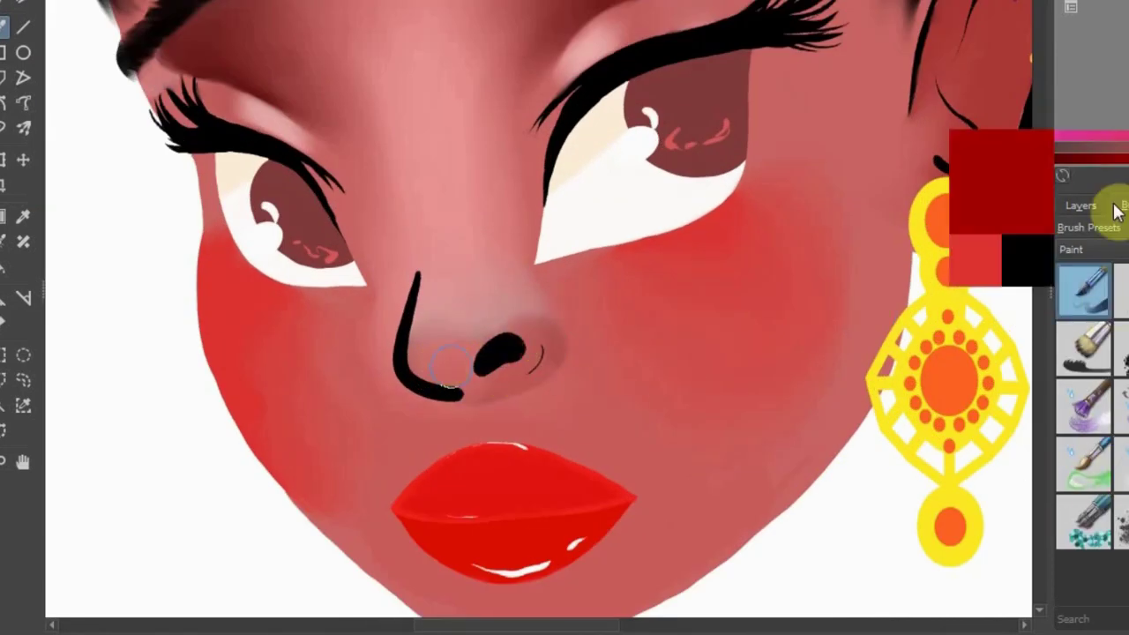
{"action": "scroll", "coordinate": [447, 286], "scroll_direction": "down", "scroll_amount": 5}
{"action": "scroll", "coordinate": [448, 287], "scroll_direction": "up", "scroll_amount": 5}
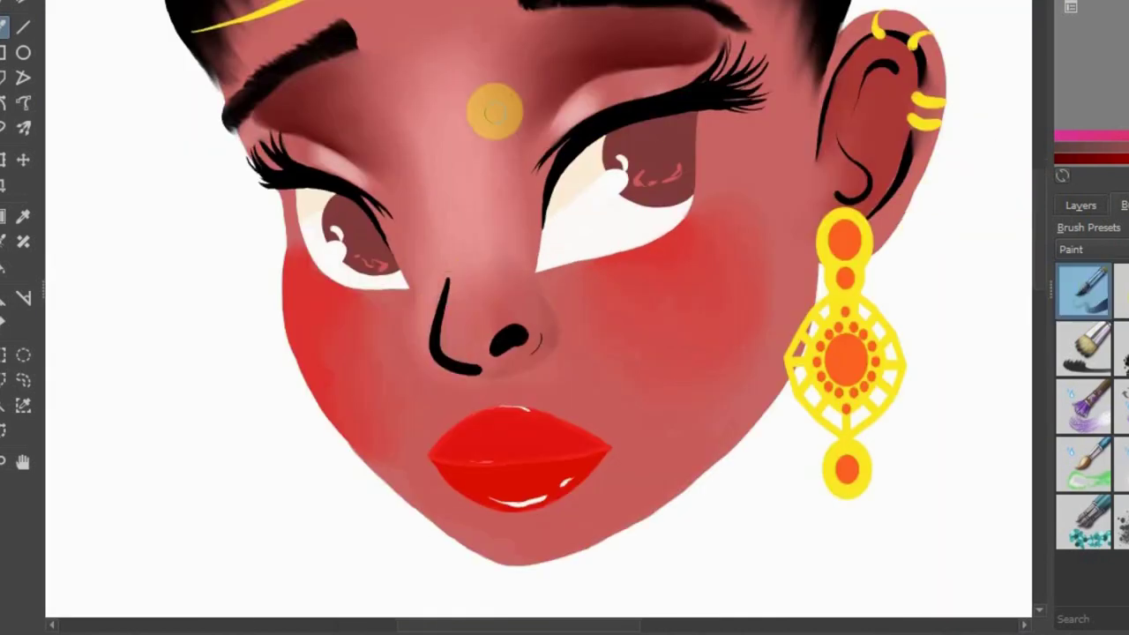
{"action": "scroll", "coordinate": [521, 172], "scroll_direction": "down", "scroll_amount": 5}
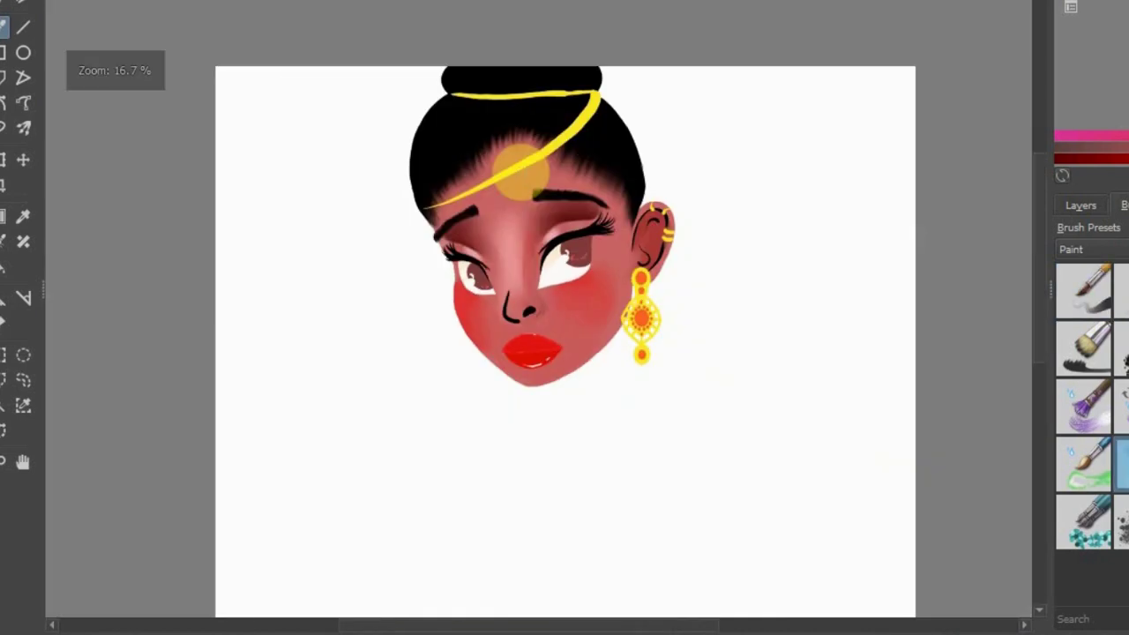
{"action": "scroll", "coordinate": [521, 172], "scroll_direction": "up", "scroll_amount": 5}
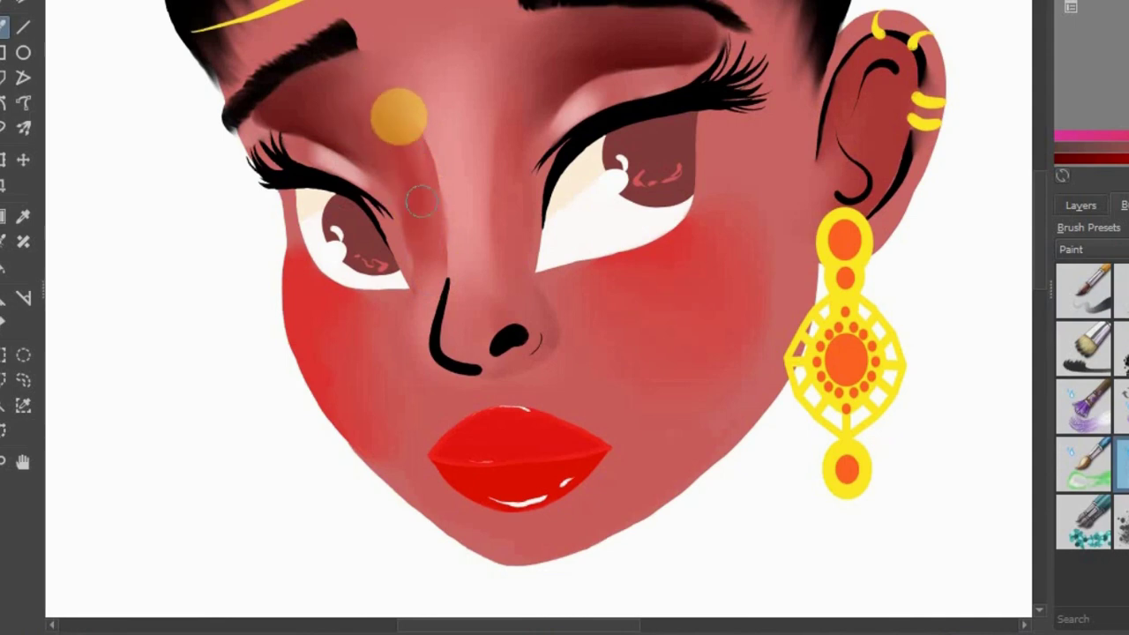
{"action": "scroll", "coordinate": [439, 300], "scroll_direction": "down", "scroll_amount": 5}
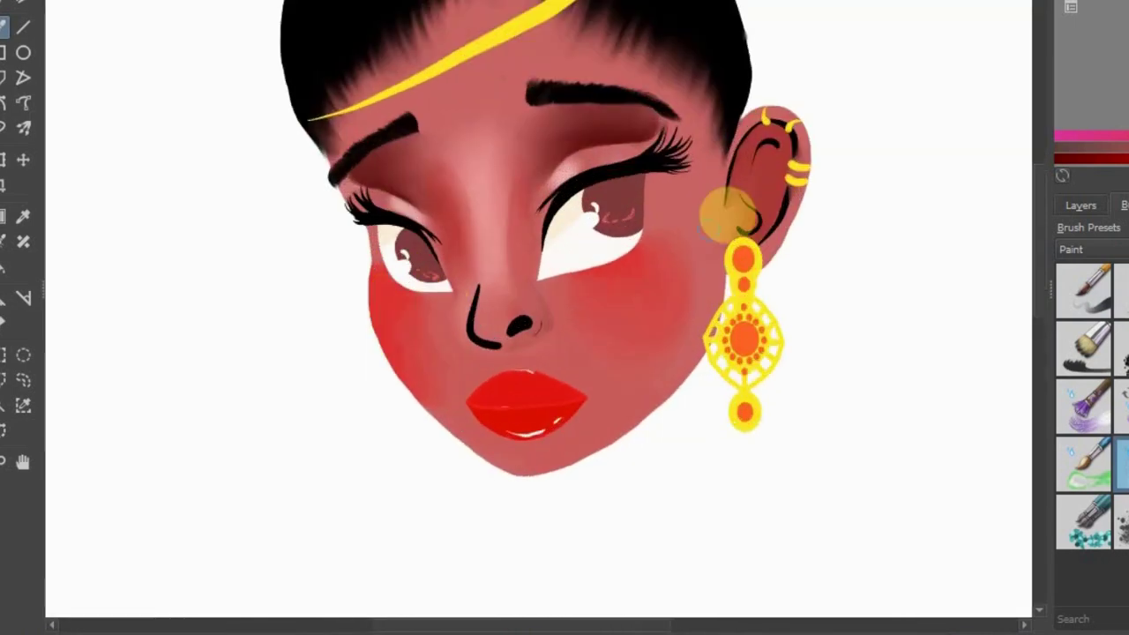
{"action": "scroll", "coordinate": [491, 214], "scroll_direction": "up", "scroll_amount": 5}
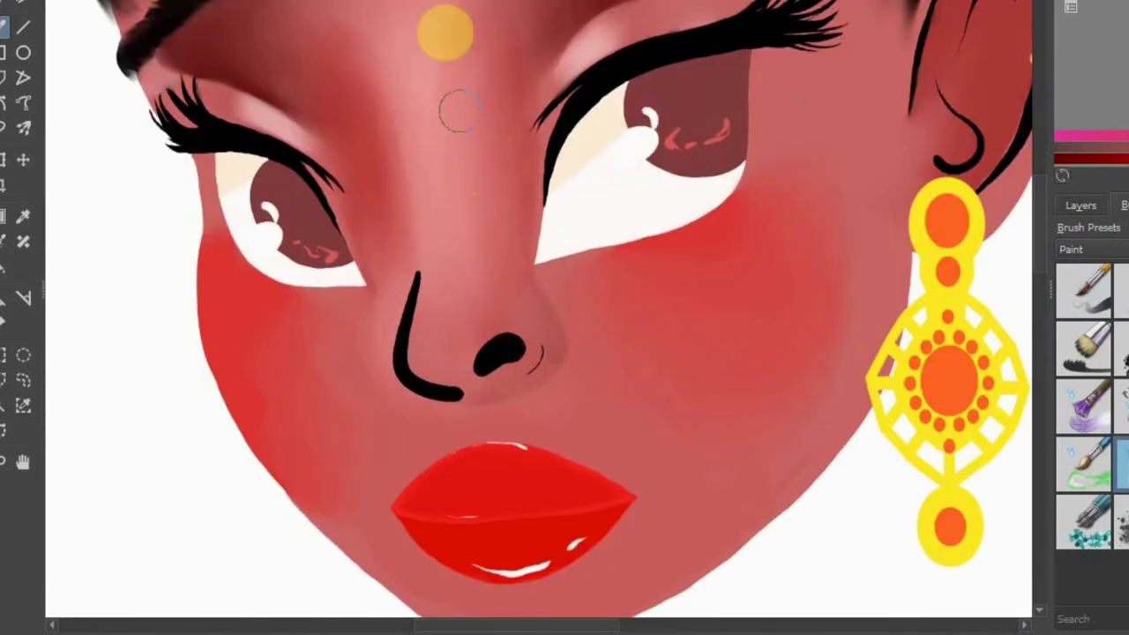
{"action": "scroll", "coordinate": [512, 132], "scroll_direction": "down", "scroll_amount": 5}
Select the hair layer and switch to the Ink brush preset
{"action": "scroll", "coordinate": [512, 132], "scroll_direction": "up", "scroll_amount": 5}
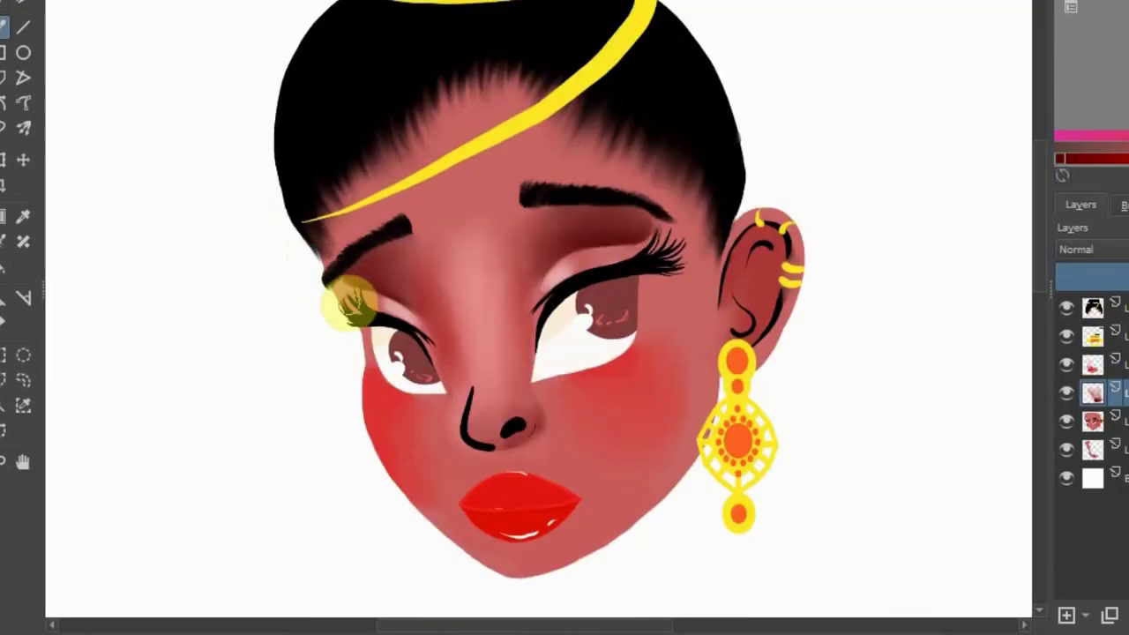
{"action": "scroll", "coordinate": [345, 302], "scroll_direction": "up", "scroll_amount": 5}
{"action": "scroll", "coordinate": [1125, 256], "scroll_direction": "up", "scroll_amount": 1}
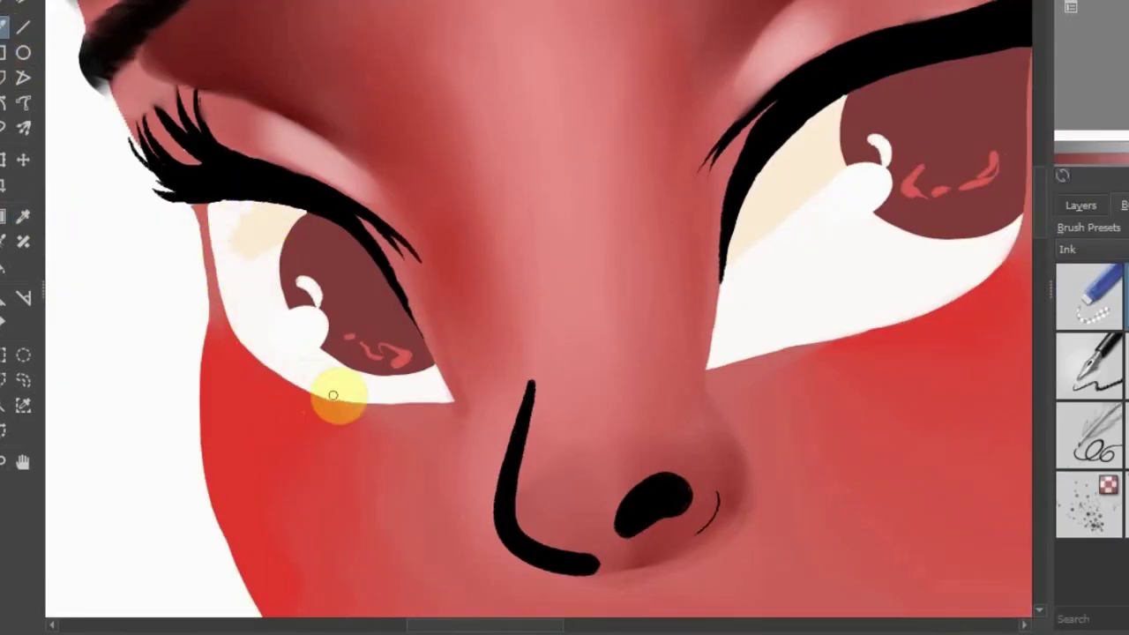
{"action": "scroll", "coordinate": [365, 369], "scroll_direction": "down", "scroll_amount": 5}
{"action": "left_click", "coordinate": [1081, 205]}
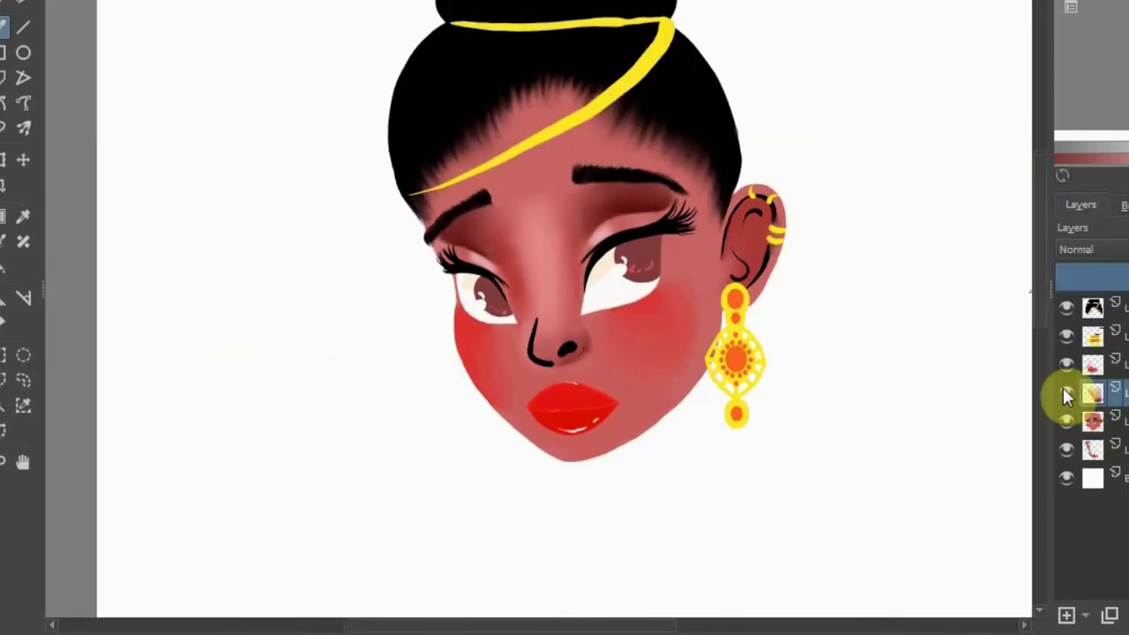
{"action": "scroll", "coordinate": [404, 262], "scroll_direction": "up", "scroll_amount": 3}
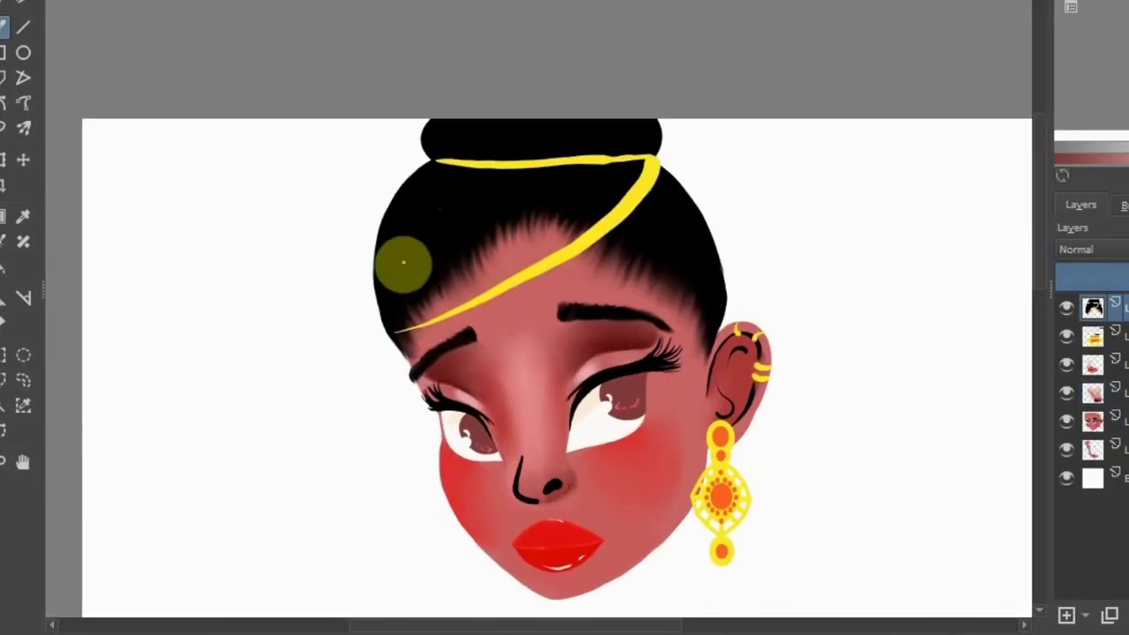
{"action": "left_click", "coordinate": [1124, 205]}
{"action": "scroll", "coordinate": [504, 164], "scroll_direction": "up", "scroll_amount": 3}
{"action": "scroll", "coordinate": [504, 83], "scroll_direction": "up", "scroll_amount": 2}
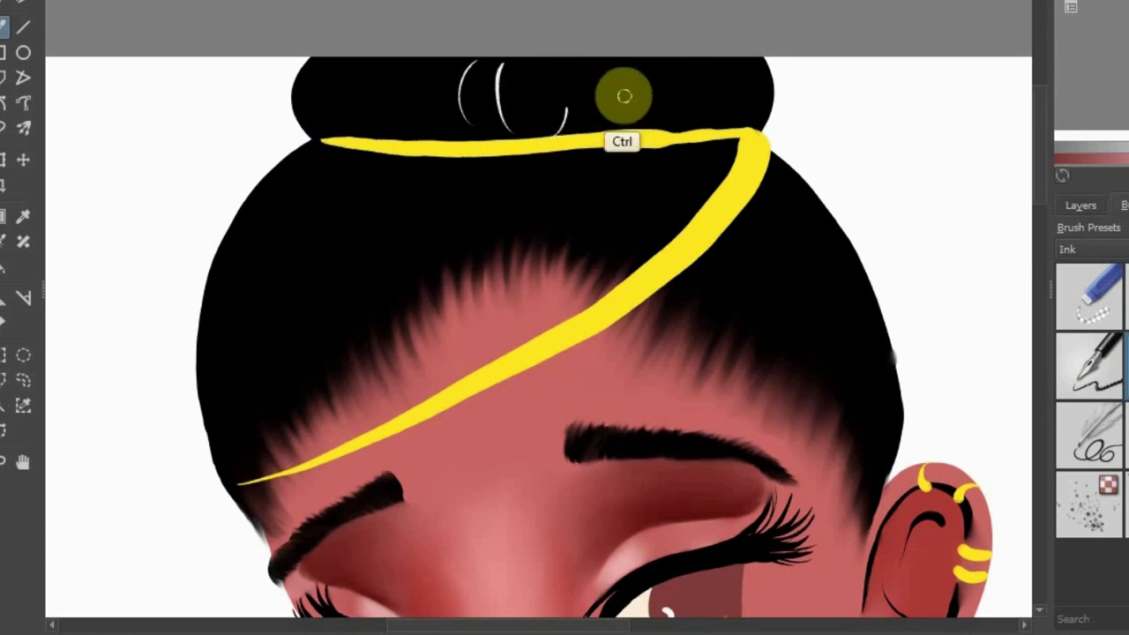
Paint five thin white highlight strands across the hair
{"action": "left_click_drag", "start_coordinate": [671, 84], "coordinate": [618, 119]}
{"action": "left_click_drag", "start_coordinate": [264, 247], "coordinate": [263, 406]}
{"action": "left_click_drag", "start_coordinate": [353, 176], "coordinate": [340, 283]}
{"action": "left_click_drag", "start_coordinate": [781, 212], "coordinate": [819, 327]}
{"action": "left_click_drag", "start_coordinate": [618, 196], "coordinate": [605, 230]}
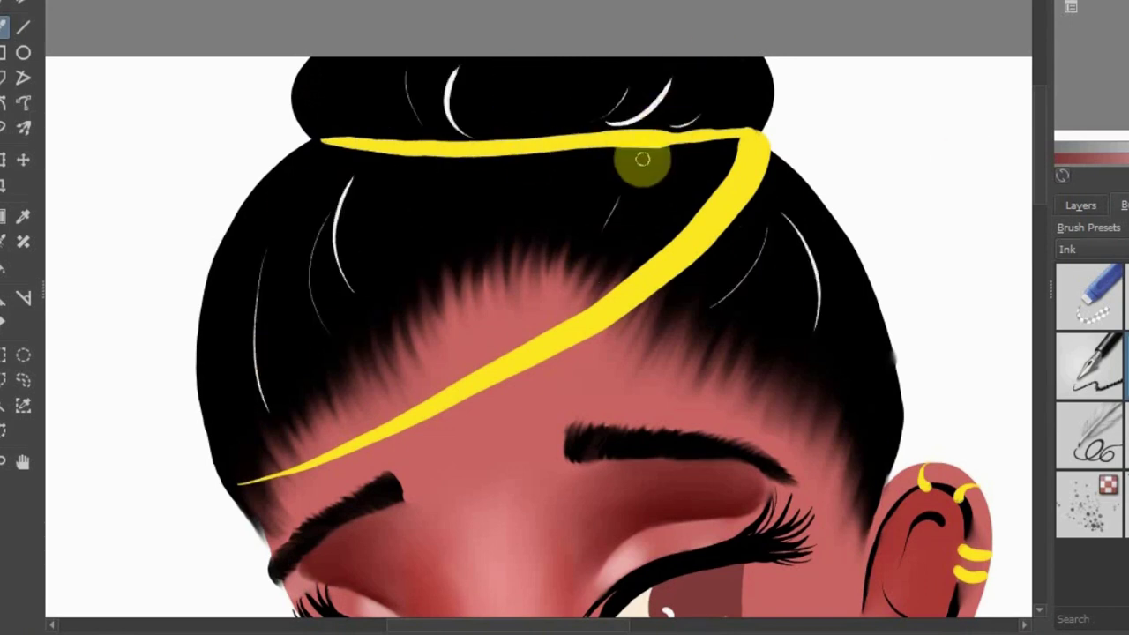
Draw four thin black strands along the hair outline on both sides
{"action": "left_click_drag", "start_coordinate": [298, 59], "coordinate": [265, 124]}
{"action": "left_click_drag", "start_coordinate": [767, 62], "coordinate": [828, 176]}
{"action": "mouse_move", "coordinate": [292, 192]}
{"action": "left_mouse_down"}
{"action": "mouse_move", "coordinate": [197, 308]}
{"action": "mouse_move", "coordinate": [239, 503]}
{"action": "left_mouse_up"}
{"action": "left_click_drag", "start_coordinate": [794, 150], "coordinate": [875, 355]}
Paint a green gem on the gold headband and shade it with dark green
{"action": "scroll", "coordinate": [875, 354], "scroll_direction": "down", "scroll_amount": 2}
{"action": "key", "text": "plus"}
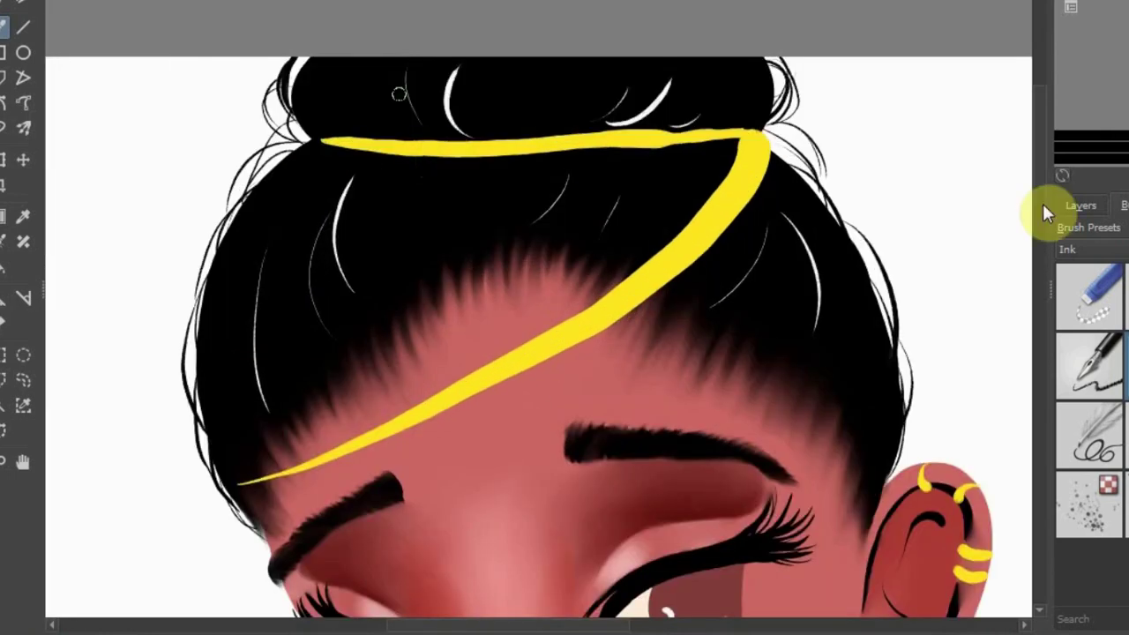
{"action": "key", "text": "minus"}
{"action": "key", "text": "minus"}
{"action": "key", "text": "minus"}
{"action": "key", "text": "plus"}
{"action": "key", "text": "plus"}
{"action": "key", "text": "plus"}
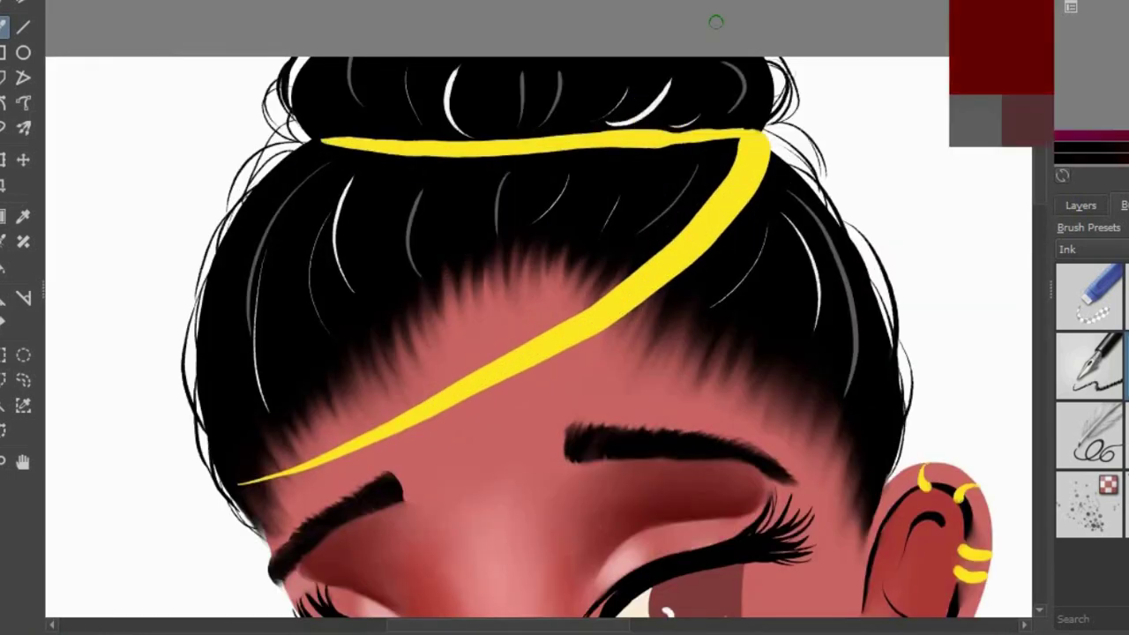
{"action": "mouse_move", "coordinate": [744, 164]}
{"action": "left_mouse_down"}
{"action": "mouse_move", "coordinate": [738, 156]}
{"action": "mouse_move", "coordinate": [763, 186]}
{"action": "left_mouse_up"}
{"action": "key", "text": "minus"}
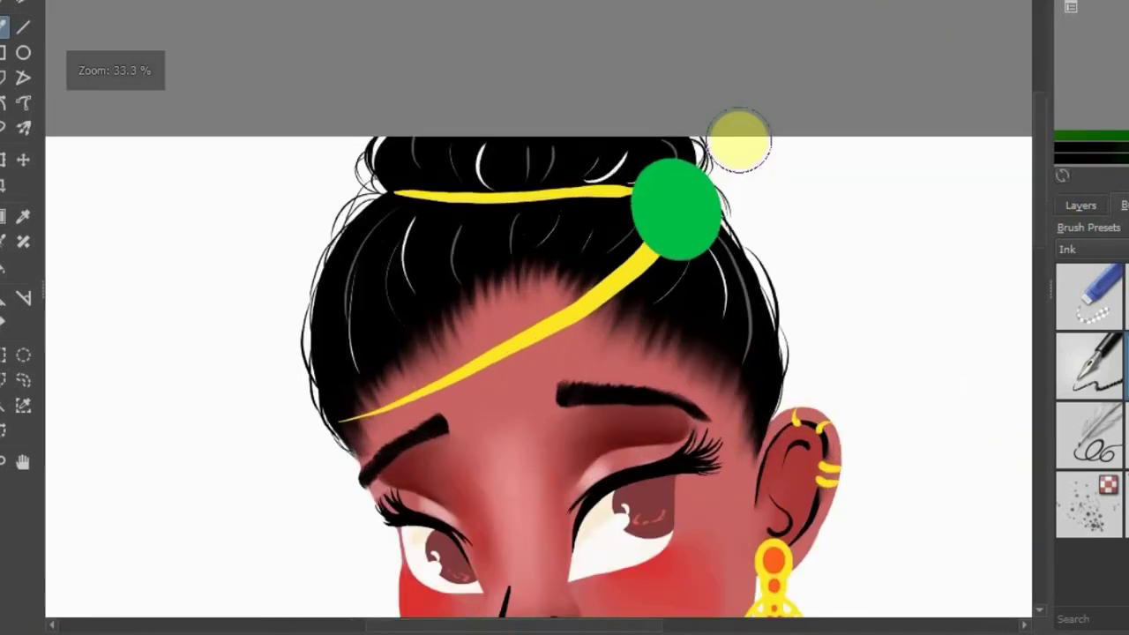
{"action": "key", "text": "plus"}
{"action": "mouse_move", "coordinate": [746, 142]}
{"action": "left_mouse_down"}
{"action": "mouse_move", "coordinate": [767, 164]}
{"action": "mouse_move", "coordinate": [750, 194]}
{"action": "left_mouse_up"}
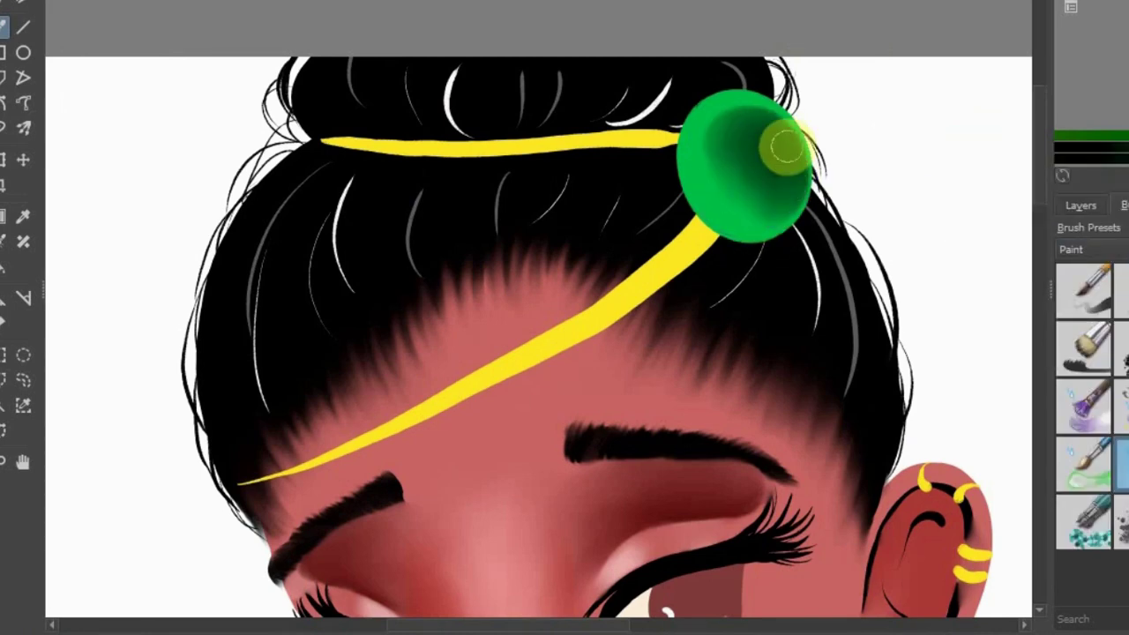
Blend the gem shading, lightening its top and darkening its lower right side
{"action": "mouse_move", "coordinate": [785, 148]}
{"action": "left_mouse_down"}
{"action": "mouse_move", "coordinate": [759, 199]}
{"action": "mouse_move", "coordinate": [720, 138]}
{"action": "left_mouse_up"}
{"action": "left_click_drag", "start_coordinate": [747, 179], "coordinate": [715, 110]}
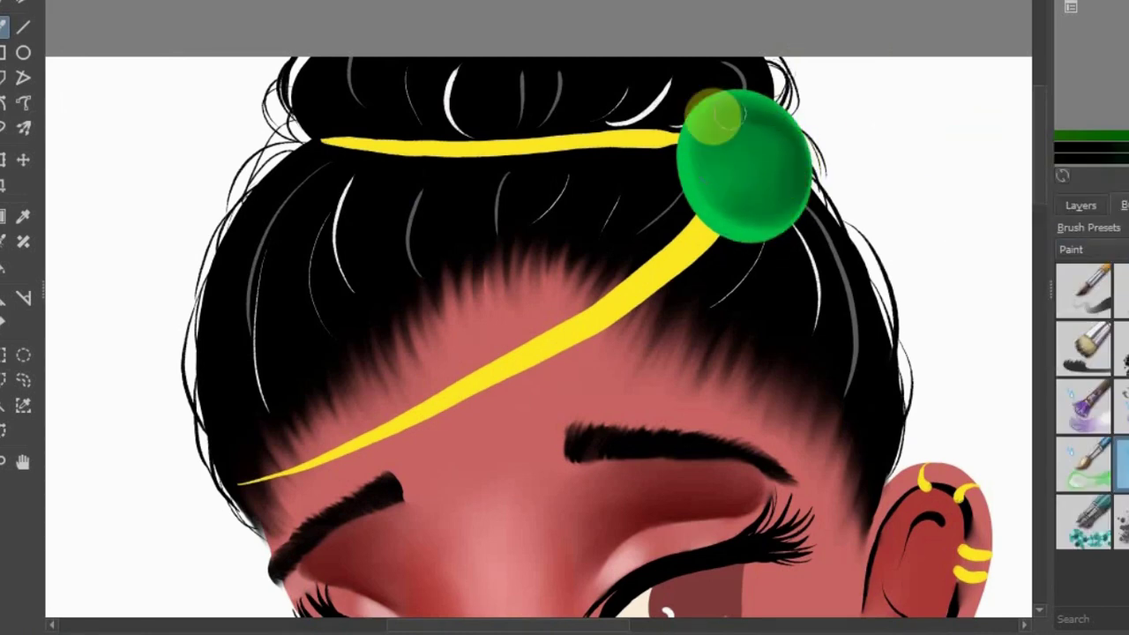
{"action": "key", "text": "minus"}
{"action": "key", "text": "plus"}
{"action": "left_click_drag", "start_coordinate": [789, 181], "coordinate": [759, 121]}
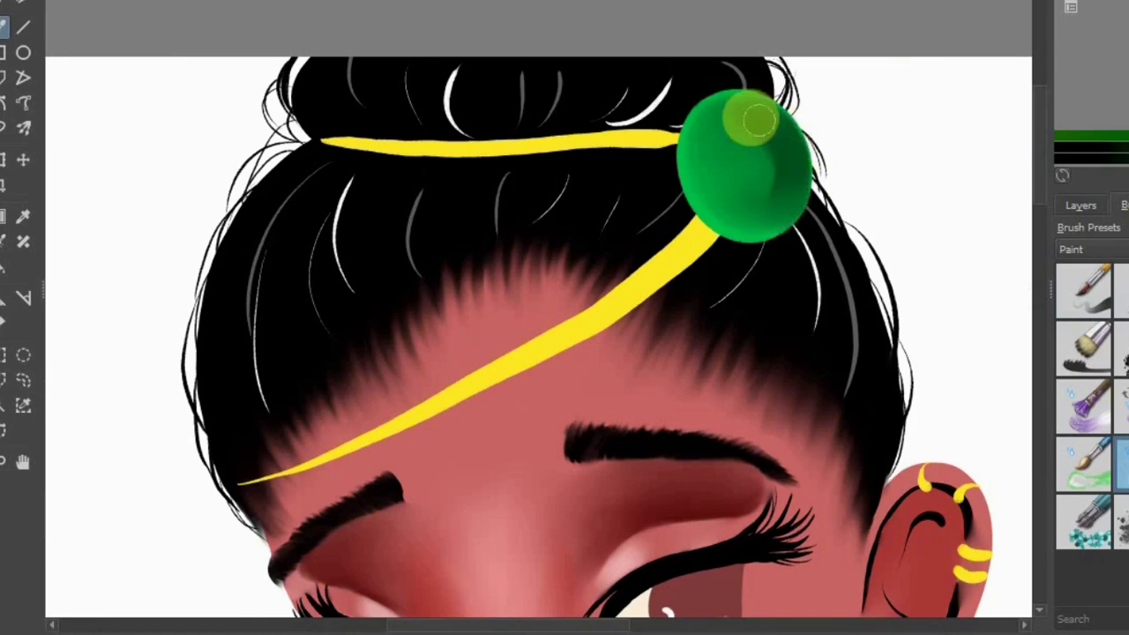
{"action": "key", "text": "minus"}
{"action": "key", "text": "minus"}
{"action": "key", "text": "minus"}
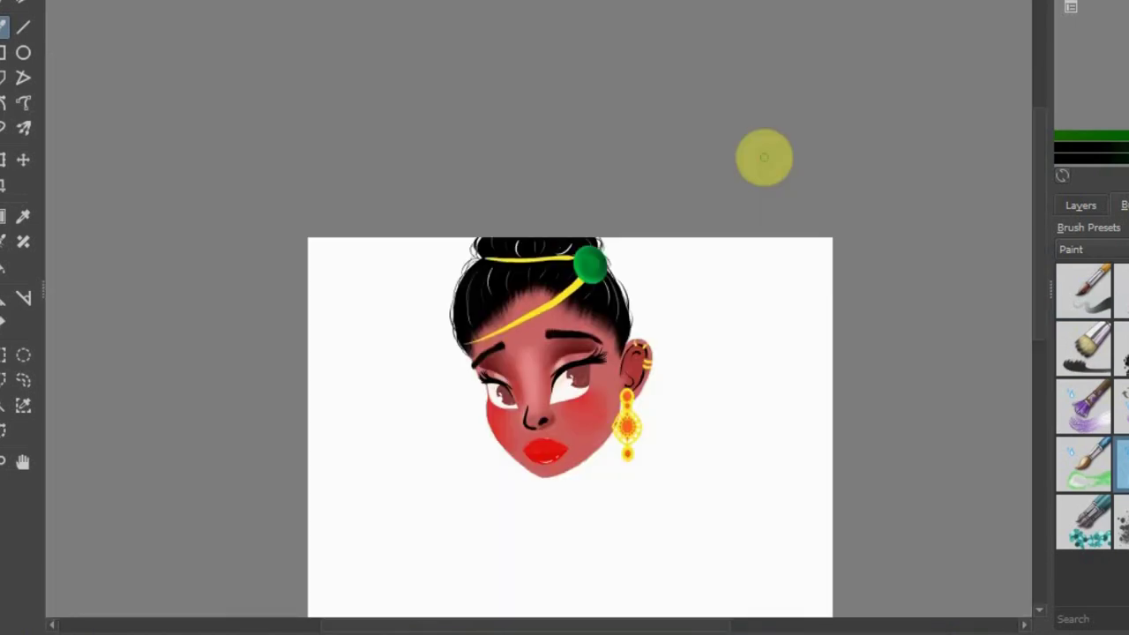
{"action": "key", "text": "plus"}
{"action": "key", "text": "plus"}
{"action": "key", "text": "plus"}
{"action": "key", "text": "minus"}
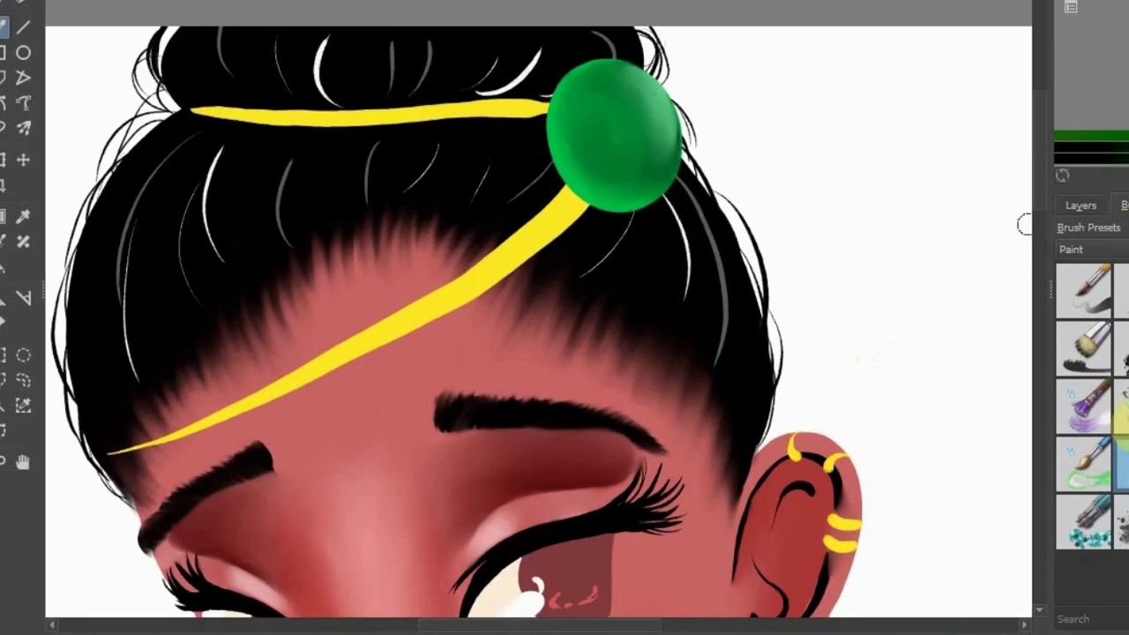
Add a white highlight on the gem with a fine Ink brush
{"action": "left_click", "coordinate": [1102, 275]}
{"action": "left_click_drag", "start_coordinate": [634, 92], "coordinate": [628, 123]}
{"action": "key", "text": "minus"}
{"action": "key", "text": "plus"}
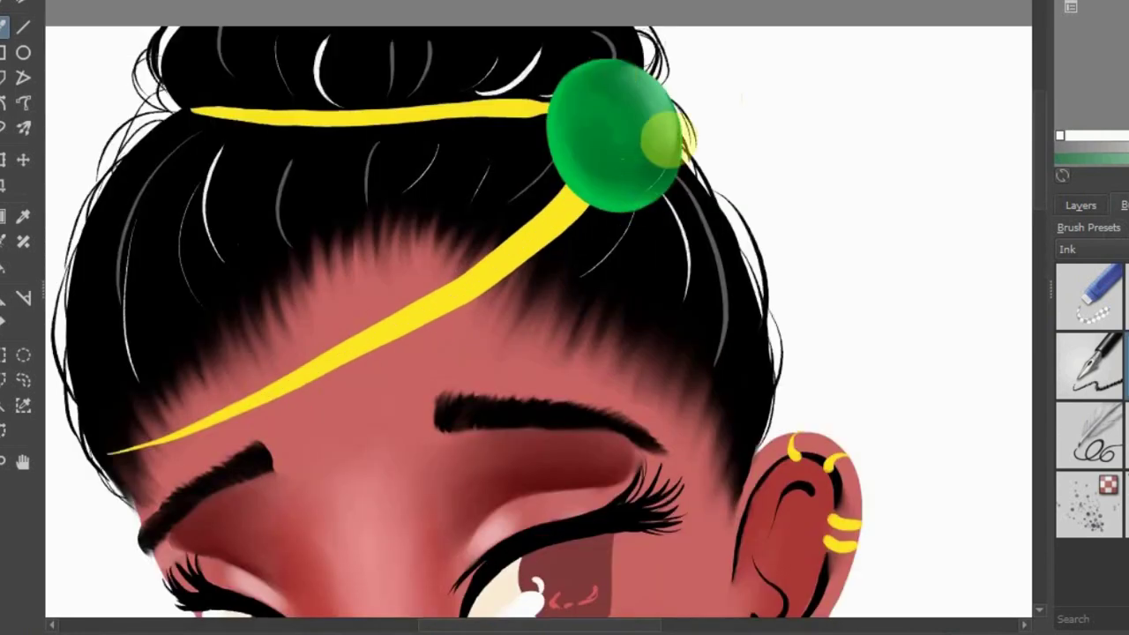
{"action": "key", "text": "plus"}
Darken the gem's centre to a deeper teal
{"action": "left_click", "coordinate": [1081, 145]}
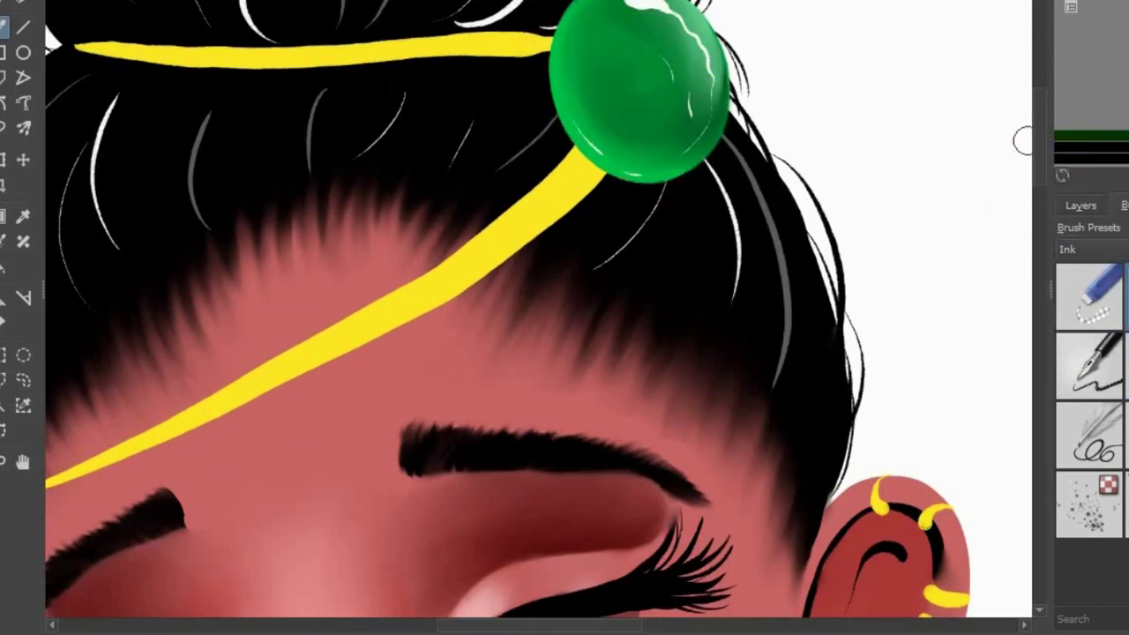
{"action": "left_click_drag", "start_coordinate": [644, 84], "coordinate": [606, 81]}
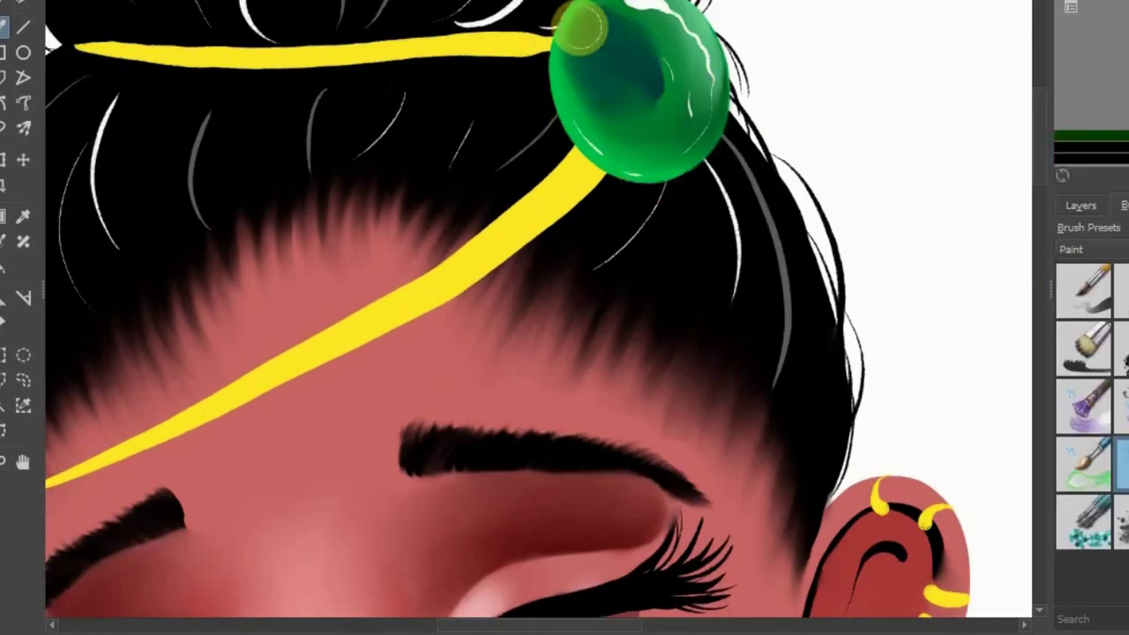
{"action": "key", "text": "minus"}
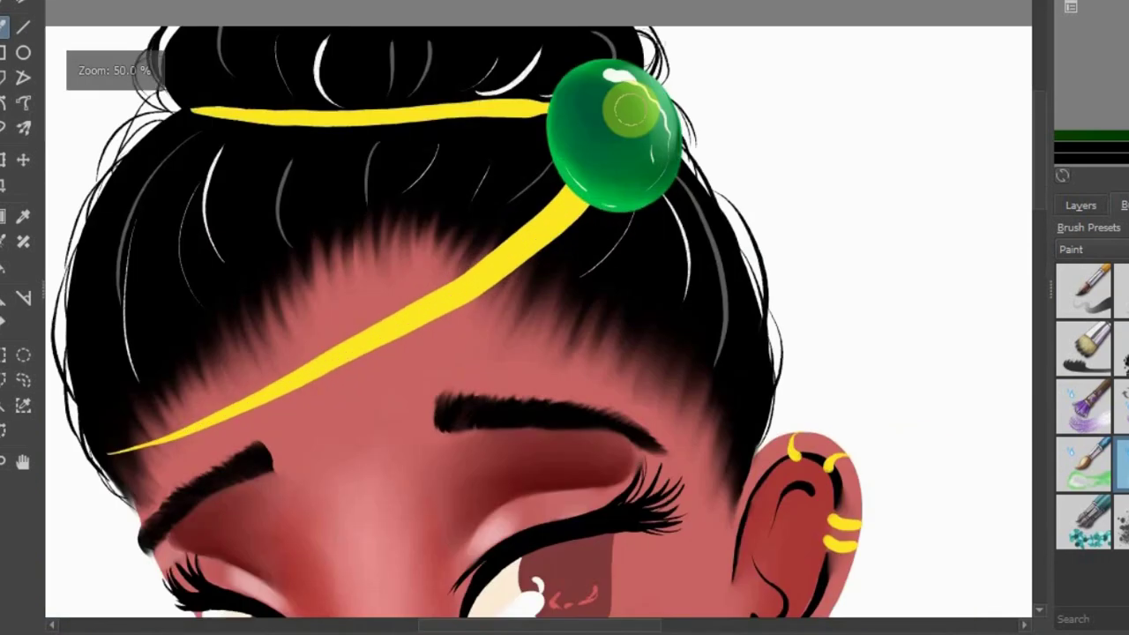
{"action": "key", "text": "minus"}
{"action": "scroll", "coordinate": [856, 238], "scroll_direction": "down", "scroll_amount": 5}
{"action": "scroll", "coordinate": [839, 238], "scroll_direction": "up", "scroll_amount": 2}
{"action": "scroll", "coordinate": [706, 309], "scroll_direction": "up", "scroll_amount": 2}
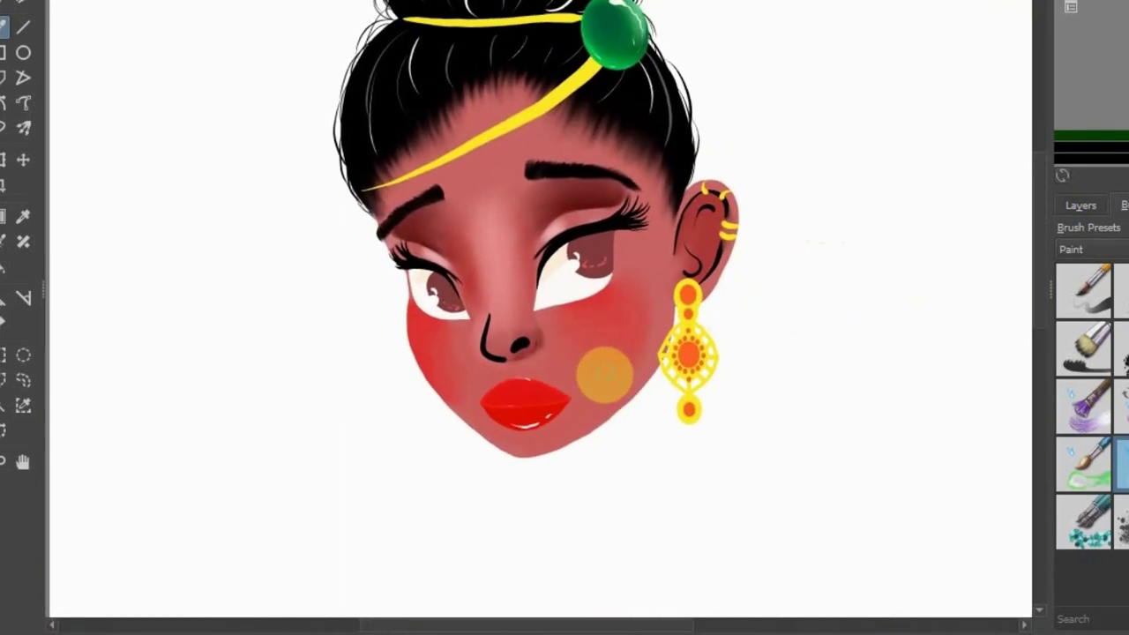
Paint thick black hair down the left and right sides, undoing a tangled forehead strand
{"action": "left_click", "coordinate": [1081, 204]}
{"action": "left_click_drag", "start_coordinate": [411, 145], "coordinate": [372, 240]}
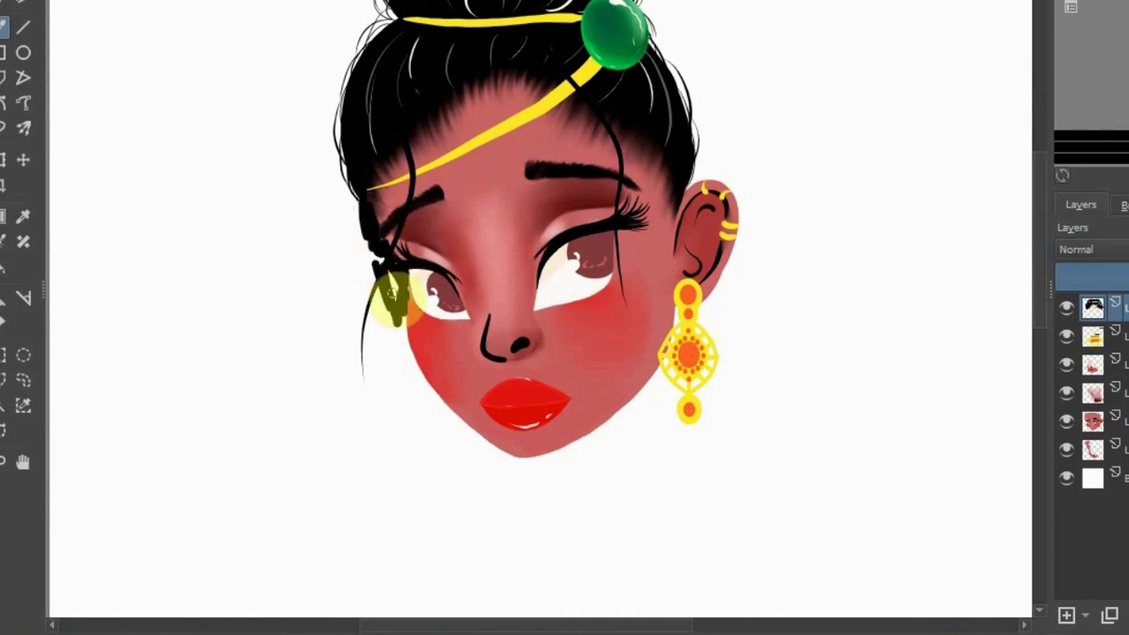
{"action": "key", "text": "ctrl+z"}
{"action": "scroll", "coordinate": [709, 46], "scroll_direction": "up", "scroll_amount": 2}
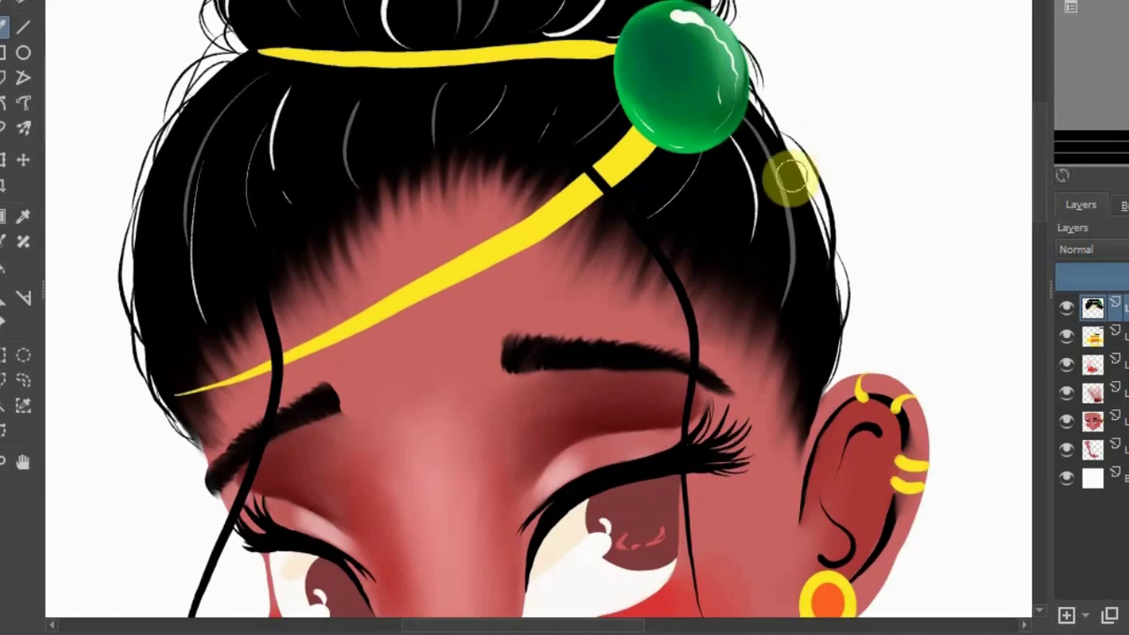
{"action": "scroll", "coordinate": [789, 176], "scroll_direction": "down", "scroll_amount": 2}
{"action": "scroll", "coordinate": [791, 243], "scroll_direction": "up", "scroll_amount": 2}
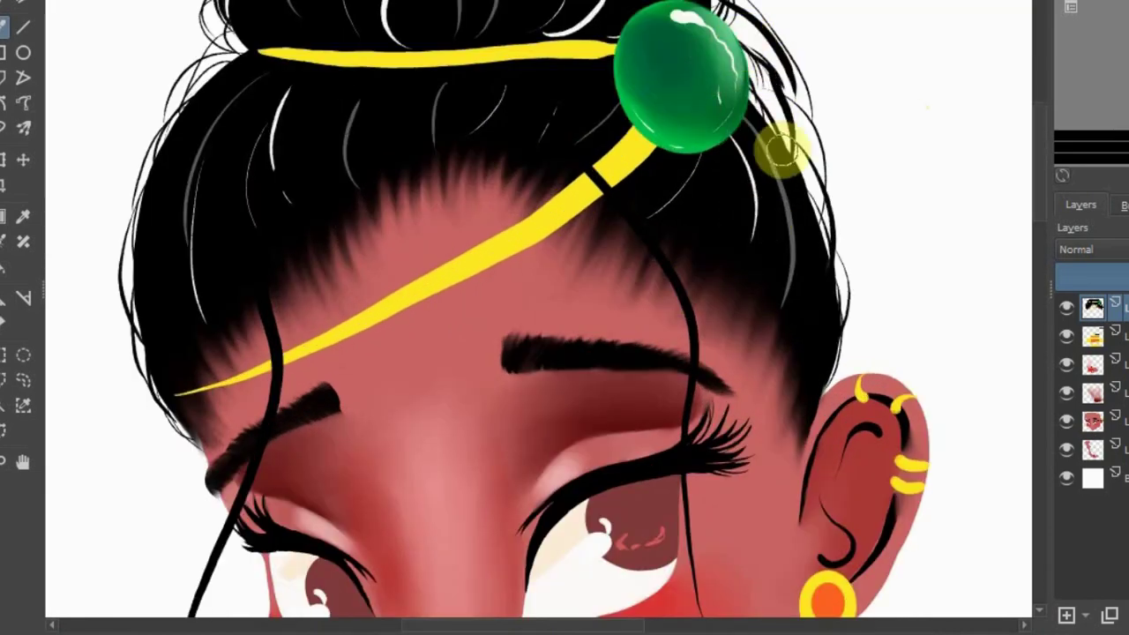
{"action": "scroll", "coordinate": [782, 151], "scroll_direction": "down", "scroll_amount": 2}
{"action": "scroll", "coordinate": [806, 182], "scroll_direction": "up", "scroll_amount": 1}
{"action": "scroll", "coordinate": [345, 310], "scroll_direction": "down", "scroll_amount": 1}
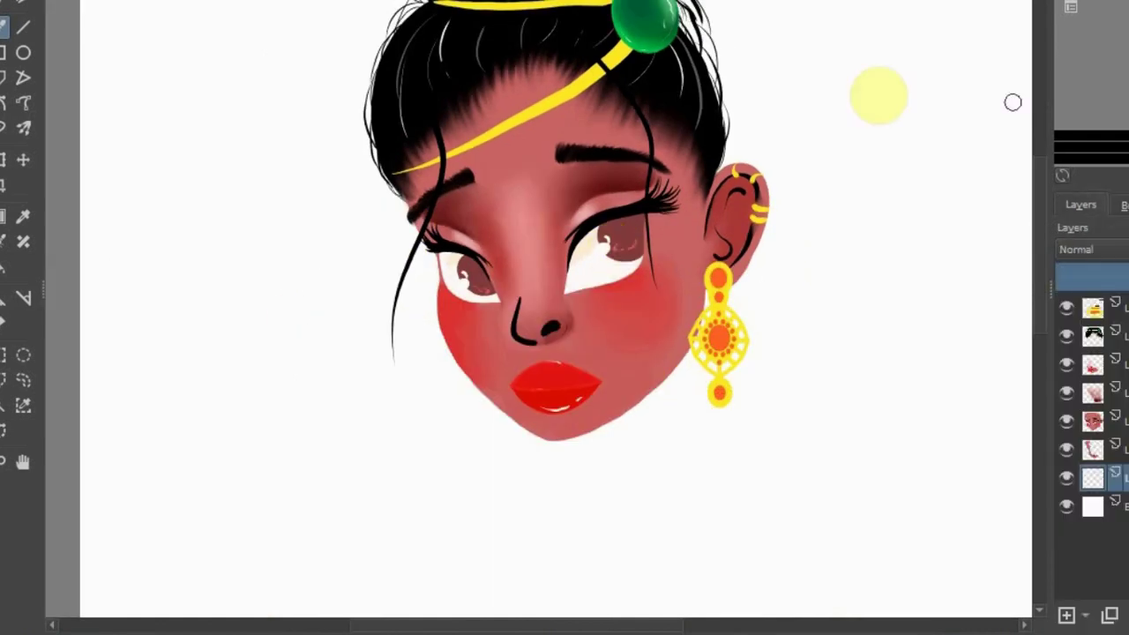
{"action": "mouse_move", "coordinate": [399, 214]}
{"action": "left_mouse_down"}
{"action": "mouse_move", "coordinate": [453, 618]}
{"action": "mouse_move", "coordinate": [466, 433]}
{"action": "left_mouse_up"}
{"action": "mouse_move", "coordinate": [706, 9]}
{"action": "left_mouse_down"}
{"action": "mouse_move", "coordinate": [686, 83]}
{"action": "mouse_move", "coordinate": [777, 446]}
{"action": "mouse_move", "coordinate": [756, 479]}
{"action": "left_mouse_up"}
Redo the right-side hair as a narrower strand behind the ear and repaint the long left strand
{"action": "scroll", "coordinate": [813, 480], "scroll_direction": "down", "scroll_amount": 1}
{"action": "key", "text": "ctrl+z"}
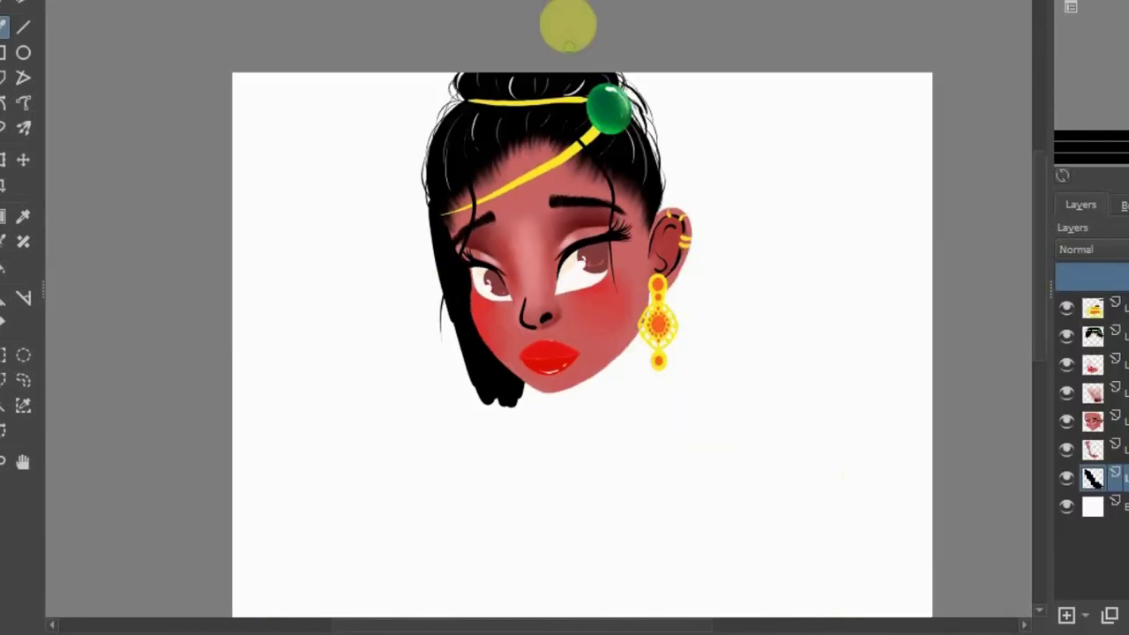
{"action": "left_click_drag", "start_coordinate": [630, 114], "coordinate": [650, 340]}
{"action": "key", "text": "ctrl+z"}
{"action": "mouse_move", "coordinate": [644, 80]}
{"action": "left_mouse_down"}
{"action": "mouse_move", "coordinate": [662, 234]}
{"action": "mouse_move", "coordinate": [706, 415]}
{"action": "left_mouse_up"}
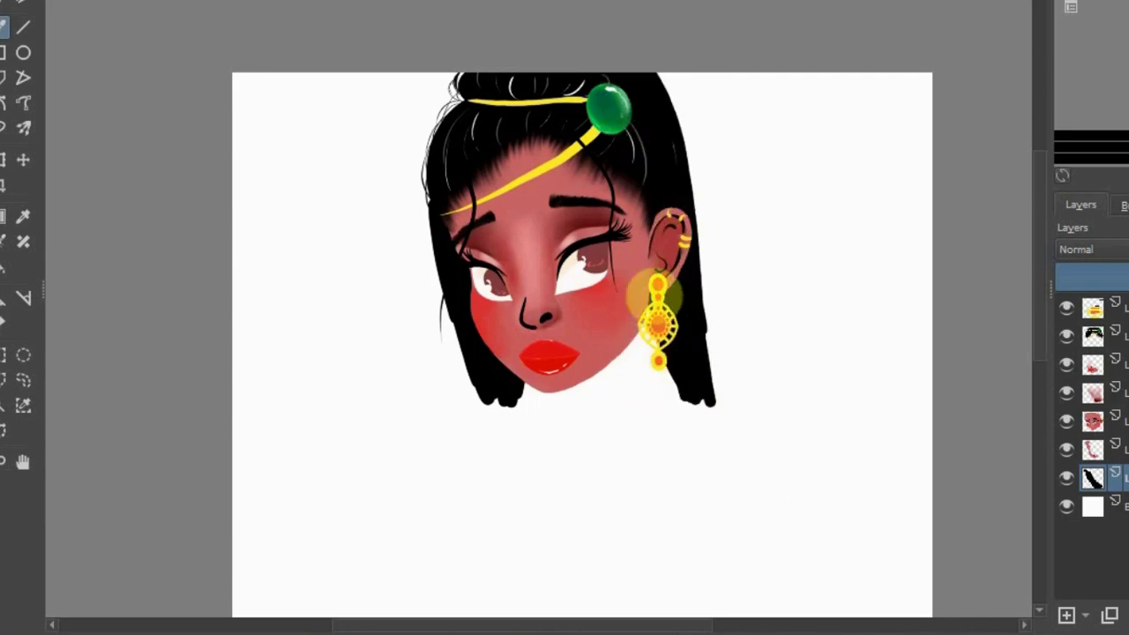
{"action": "left_click_drag", "start_coordinate": [453, 57], "coordinate": [481, 414]}
{"action": "key", "text": "ctrl+z"}
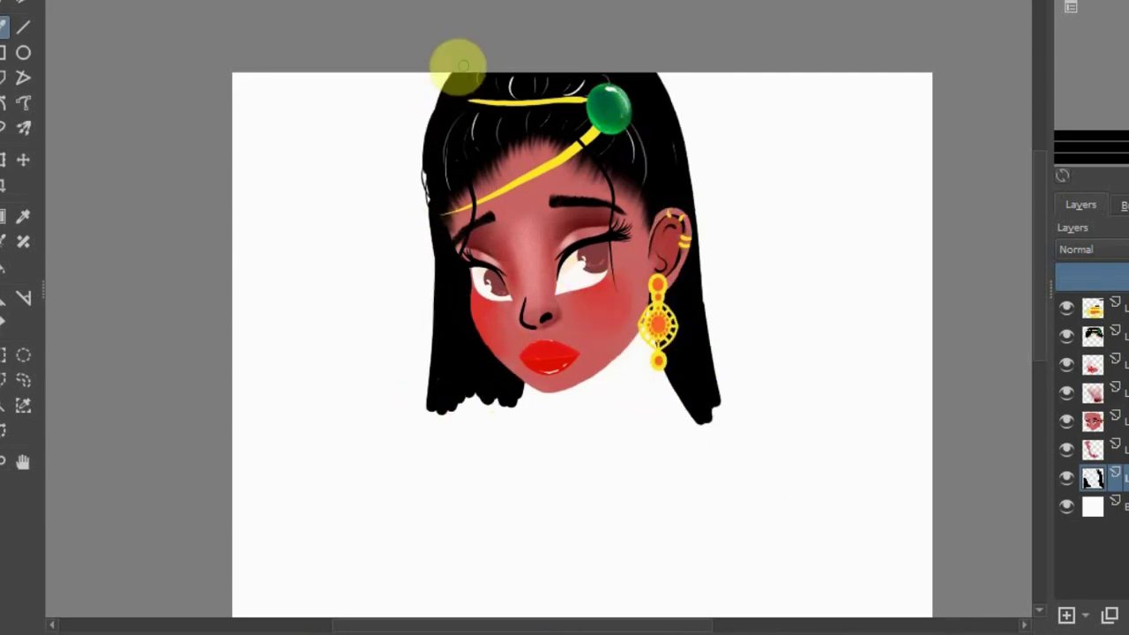
{"action": "left_click_drag", "start_coordinate": [457, 68], "coordinate": [414, 476]}
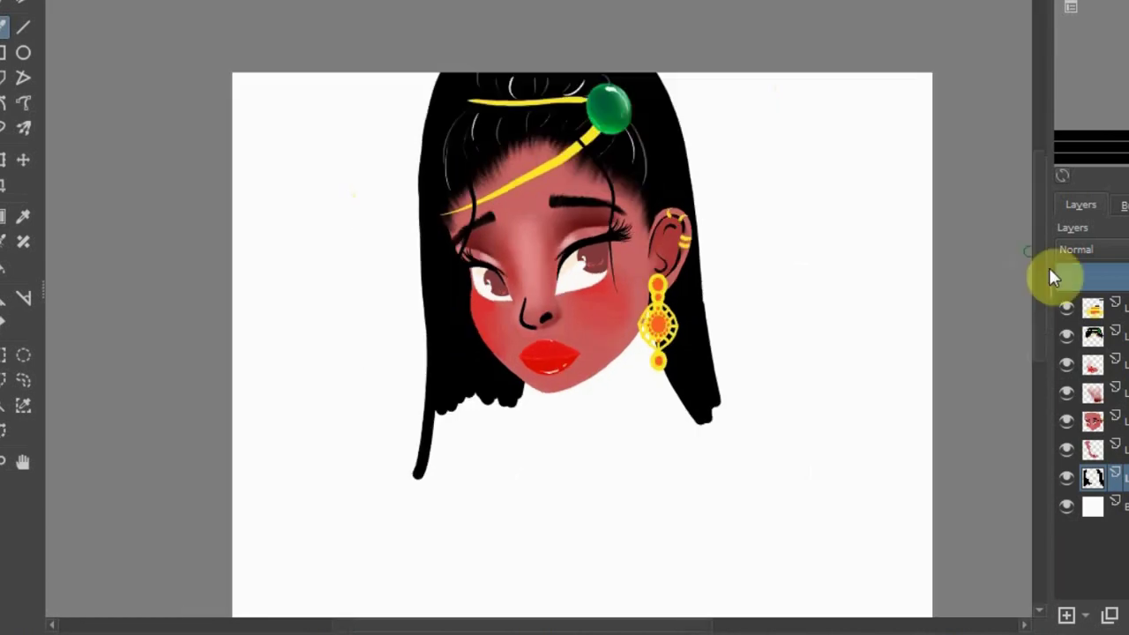
{"action": "scroll", "coordinate": [479, 8], "scroll_direction": "up", "scroll_amount": 2}
Paint wavy dark strands over both sides of the hair, replacing the looping left ones
{"action": "left_click_drag", "start_coordinate": [378, 4], "coordinate": [335, 283]}
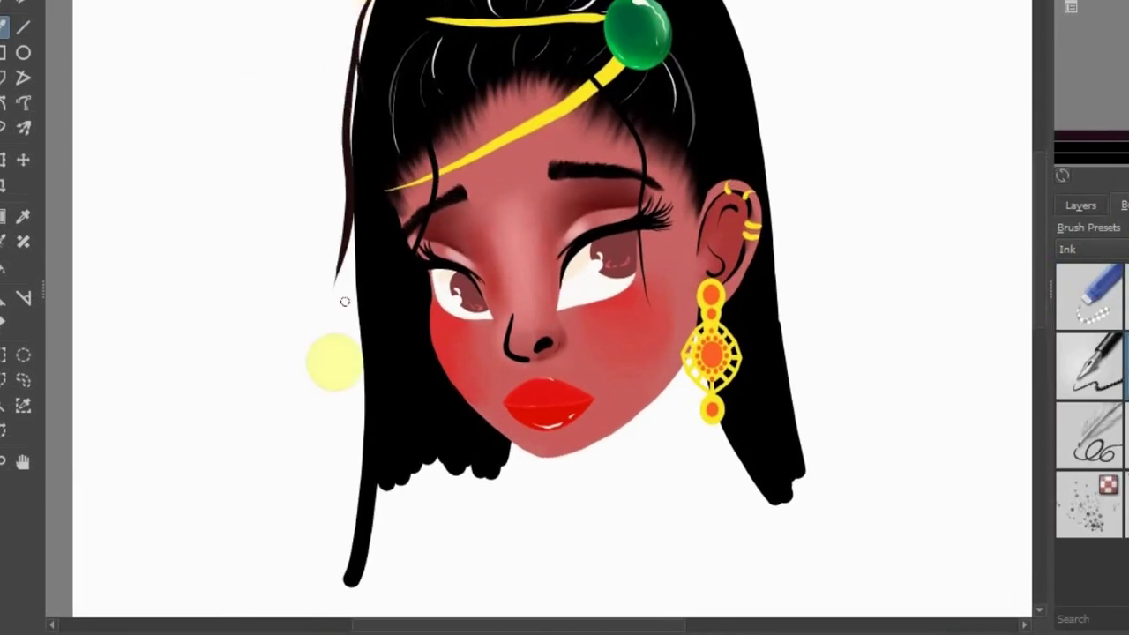
{"action": "left_click_drag", "start_coordinate": [746, 33], "coordinate": [757, 517]}
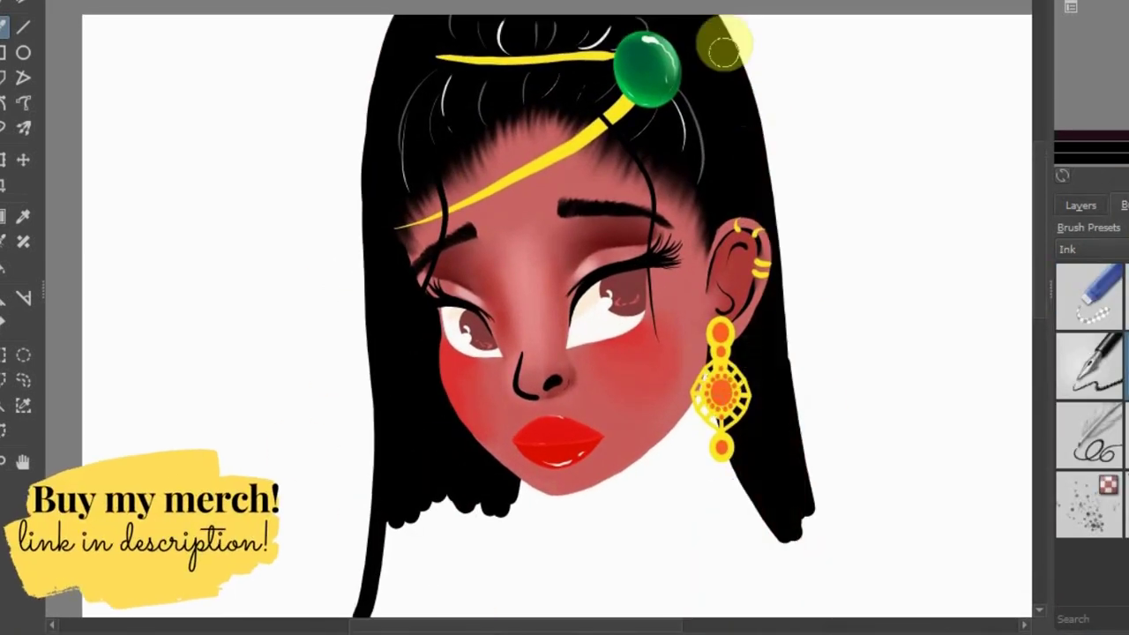
{"action": "left_click_drag", "start_coordinate": [723, 43], "coordinate": [756, 139]}
{"action": "mouse_move", "coordinate": [371, 476]}
{"action": "left_mouse_down"}
{"action": "mouse_move", "coordinate": [399, 46]}
{"action": "mouse_move", "coordinate": [373, 520]}
{"action": "mouse_move", "coordinate": [402, 42]}
{"action": "mouse_move", "coordinate": [365, 113]}
{"action": "left_mouse_up"}
{"action": "key", "text": "ctrl+z"}
{"action": "key", "text": "ctrl+minus"}
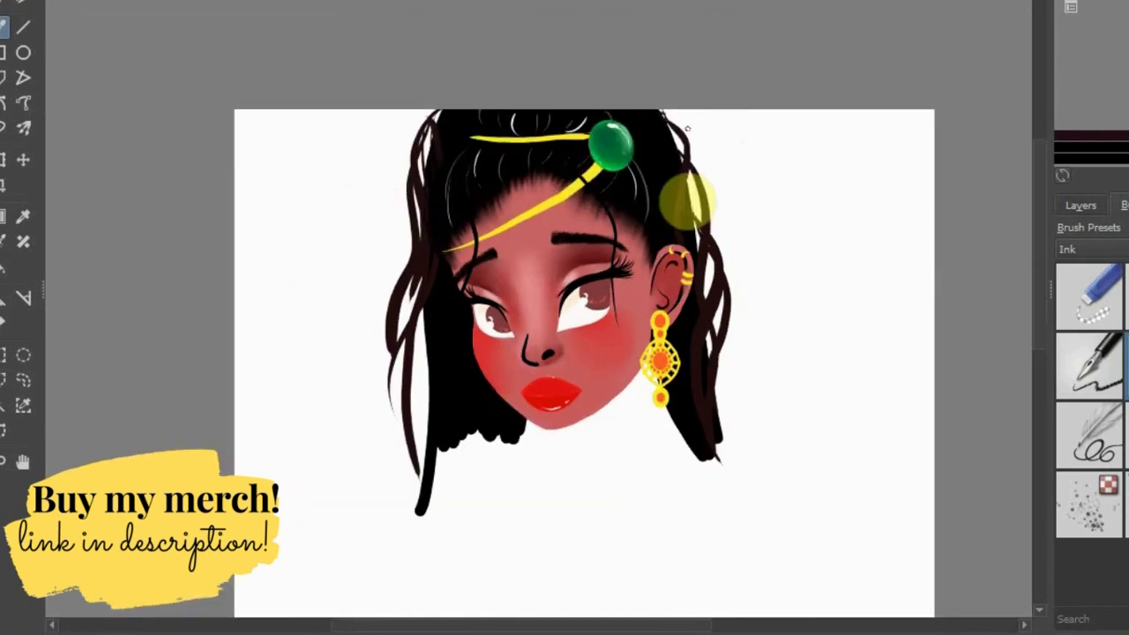
{"action": "left_click_drag", "start_coordinate": [433, 108], "coordinate": [415, 512]}
{"action": "key", "text": "ctrl+plus"}
Paint lighter brown strands over the hair on both sides and lengthen them at the bottom
{"action": "left_click_drag", "start_coordinate": [697, 27], "coordinate": [723, 113]}
{"action": "left_click_drag", "start_coordinate": [737, 71], "coordinate": [756, 418]}
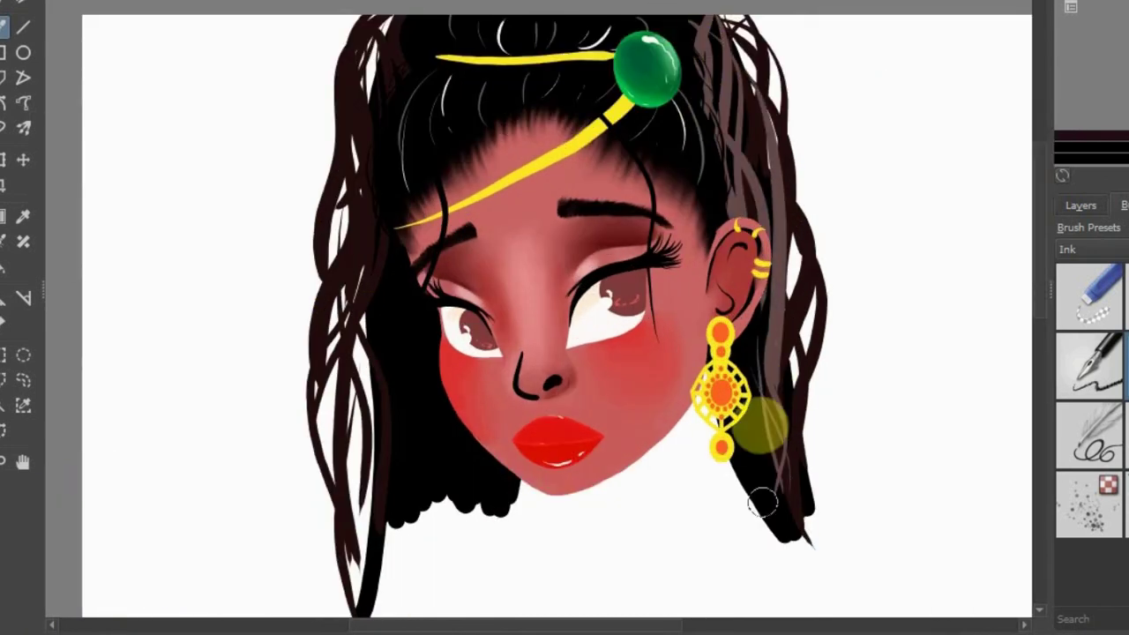
{"action": "mouse_move", "coordinate": [335, 44]}
{"action": "left_mouse_down"}
{"action": "mouse_move", "coordinate": [411, 302]}
{"action": "mouse_move", "coordinate": [406, 510]}
{"action": "left_mouse_up"}
{"action": "left_click_drag", "start_coordinate": [353, 97], "coordinate": [362, 450]}
{"action": "left_click_drag", "start_coordinate": [762, 345], "coordinate": [745, 609]}
{"action": "left_click_drag", "start_coordinate": [807, 216], "coordinate": [762, 504]}
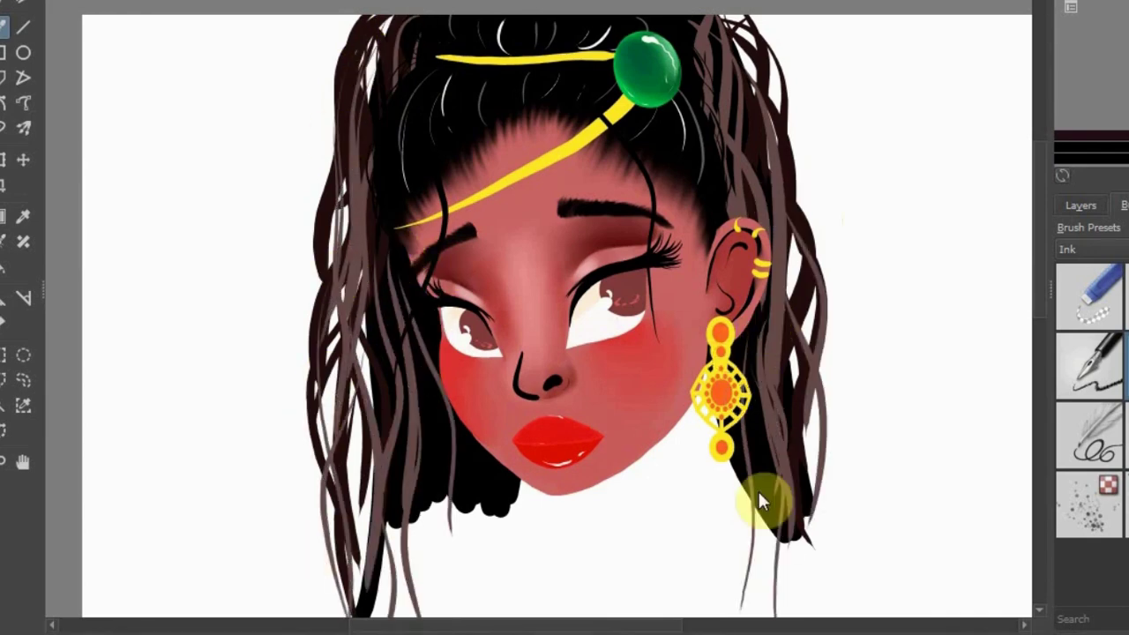
{"action": "left_click_drag", "start_coordinate": [459, 379], "coordinate": [477, 618]}
Add black strands at the bottom left and right of the hair and a dark left strand
{"action": "key", "text": "ctrl+minus"}
{"action": "key", "text": "ctrl+plus"}
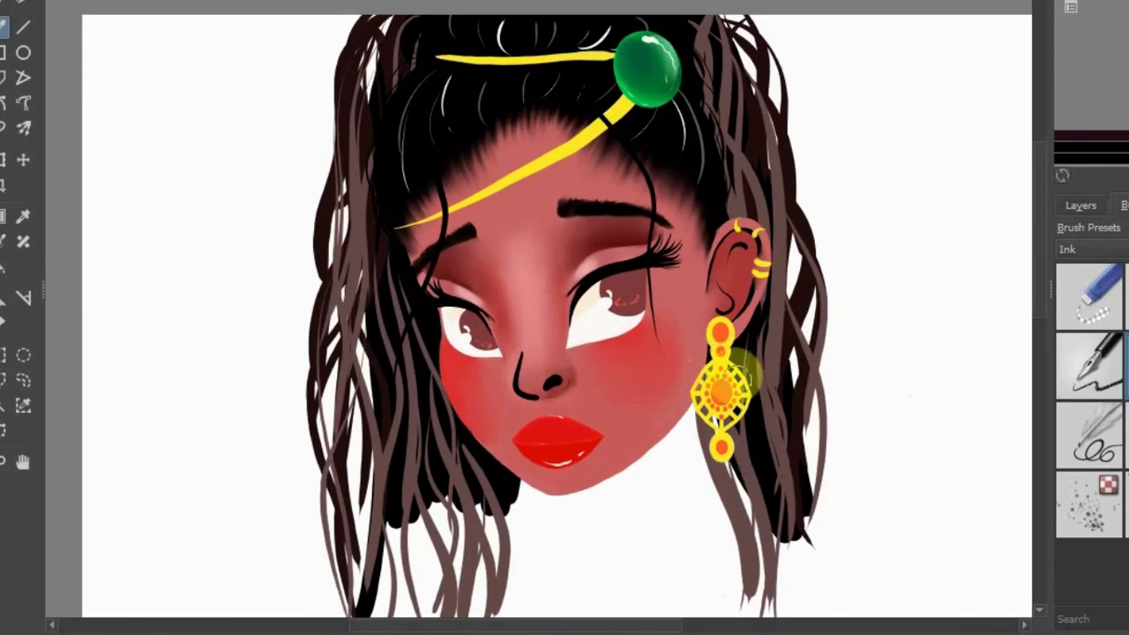
{"action": "mouse_move", "coordinate": [733, 455]}
{"action": "left_mouse_down"}
{"action": "mouse_move", "coordinate": [746, 617]}
{"action": "mouse_move", "coordinate": [715, 614]}
{"action": "left_mouse_up"}
{"action": "left_click_drag", "start_coordinate": [508, 450], "coordinate": [477, 618]}
{"action": "left_click_drag", "start_coordinate": [339, 75], "coordinate": [353, 591]}
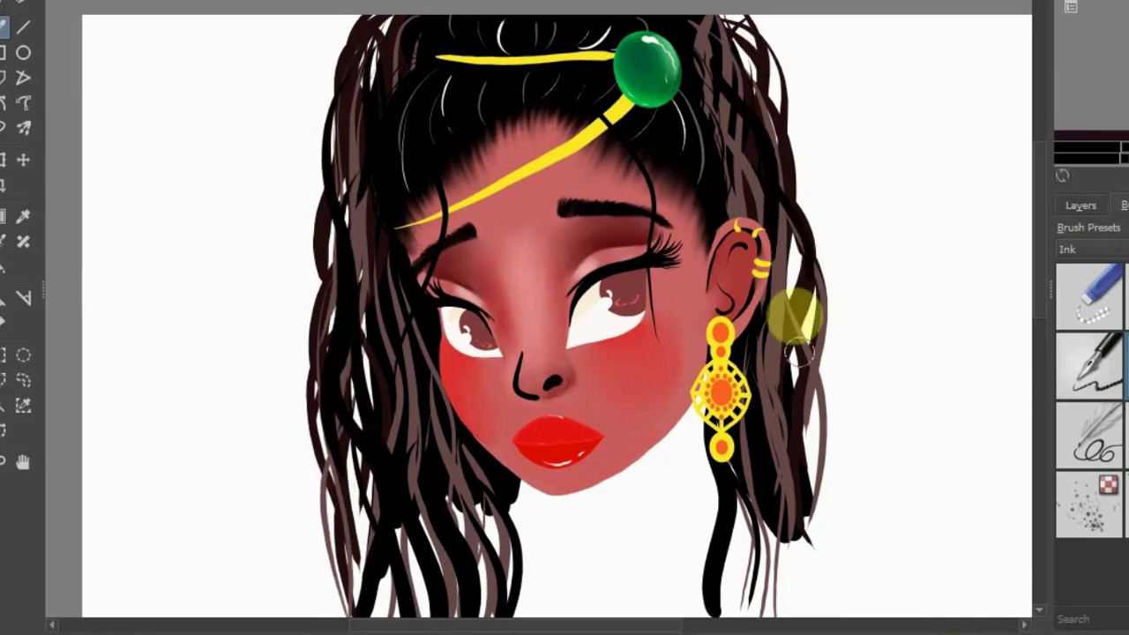
{"action": "key", "text": "ctrl+minus"}
{"action": "key", "text": "ctrl+plus"}
{"action": "key", "text": "ctrl+plus"}
{"action": "key", "text": "ctrl+plus"}
{"action": "key", "text": "ctrl+minus"}
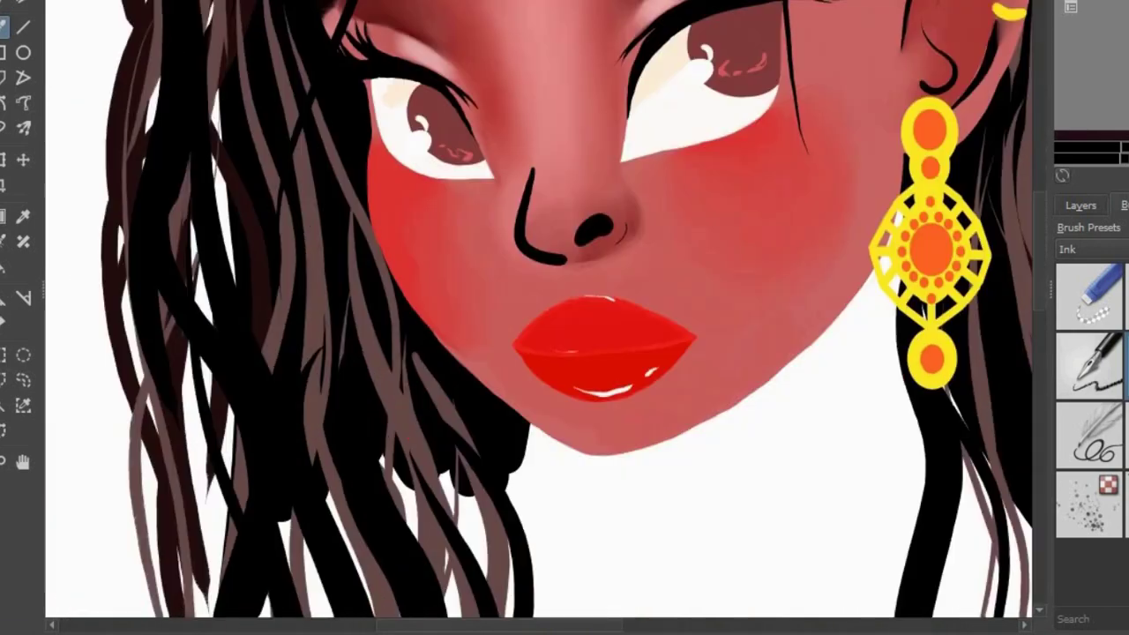
{"action": "key", "text": "ctrl+minus"}
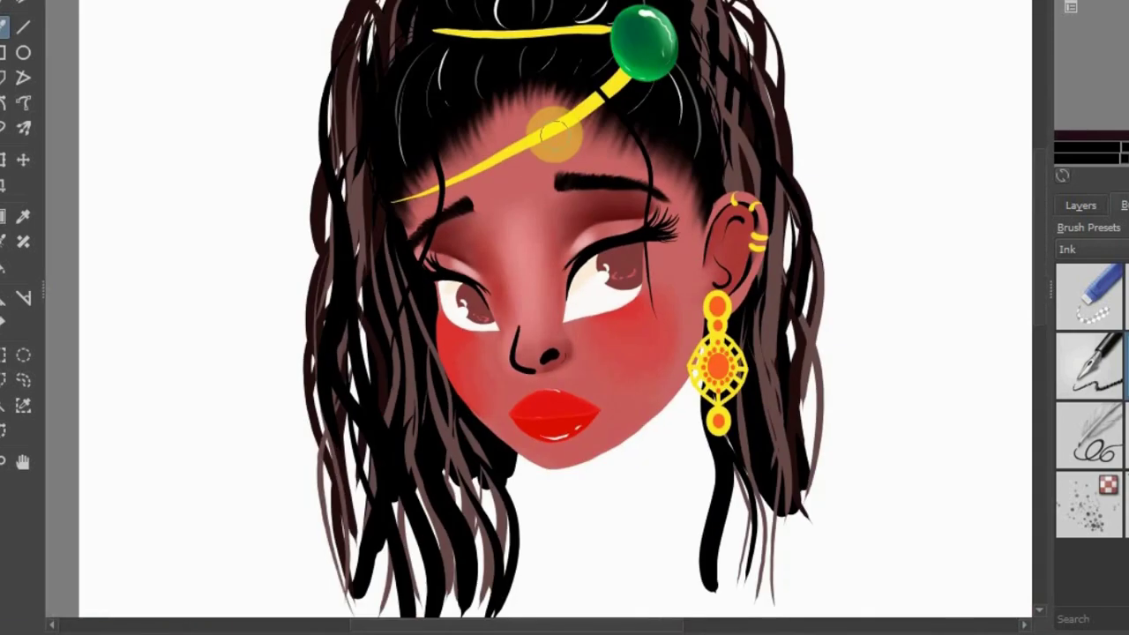
{"action": "key", "text": "ctrl+minus"}
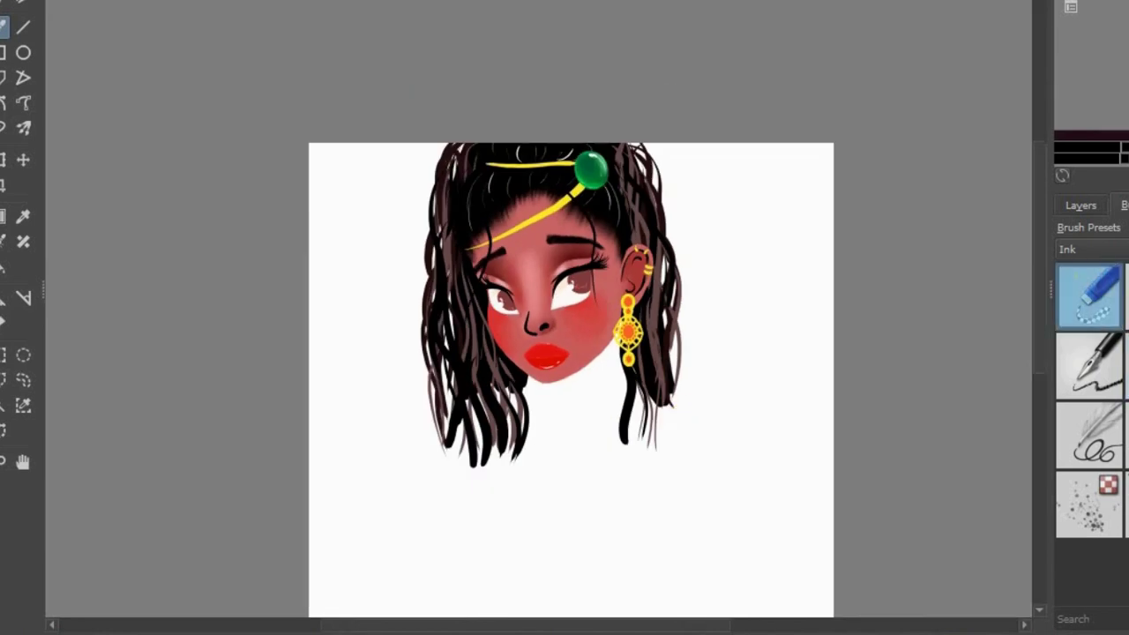
{"action": "key", "text": "ctrl+plus"}
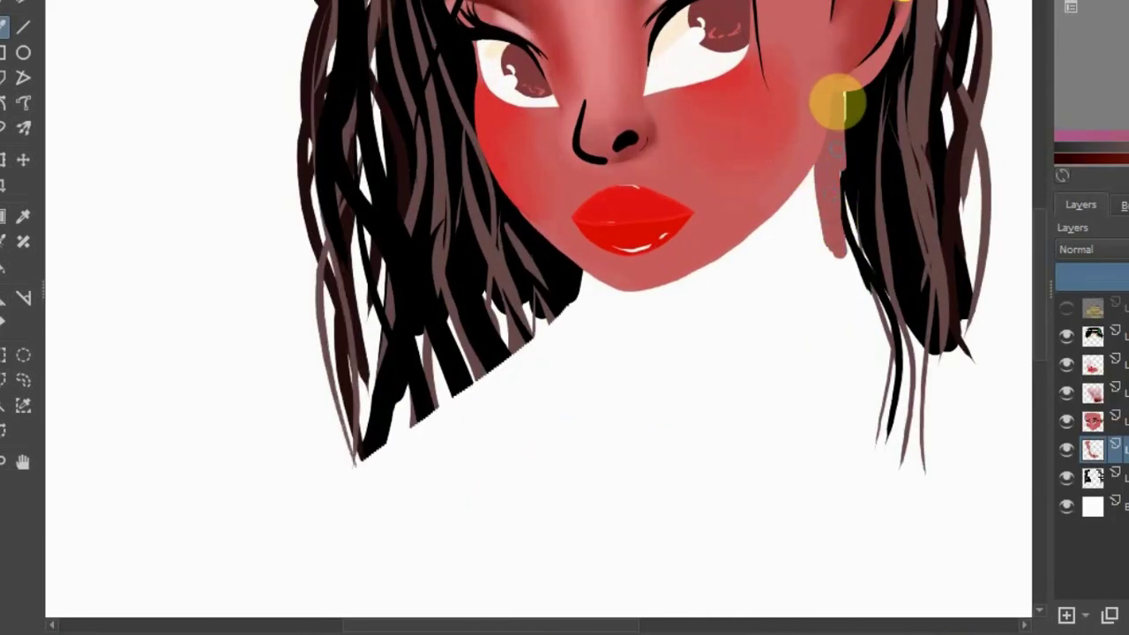
Paint strokes on the neck below the ear, undoing the shading under the chin
{"action": "left_click_drag", "start_coordinate": [832, 101], "coordinate": [825, 281]}
{"action": "left_click_drag", "start_coordinate": [706, 260], "coordinate": [794, 296]}
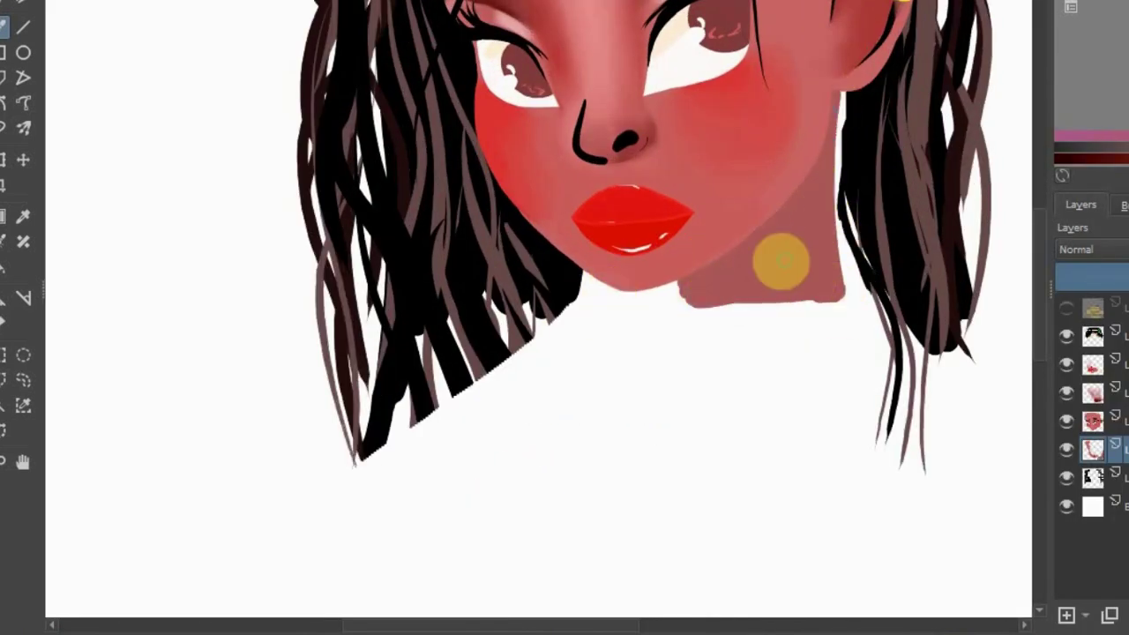
{"action": "key", "text": "ctrl+z"}
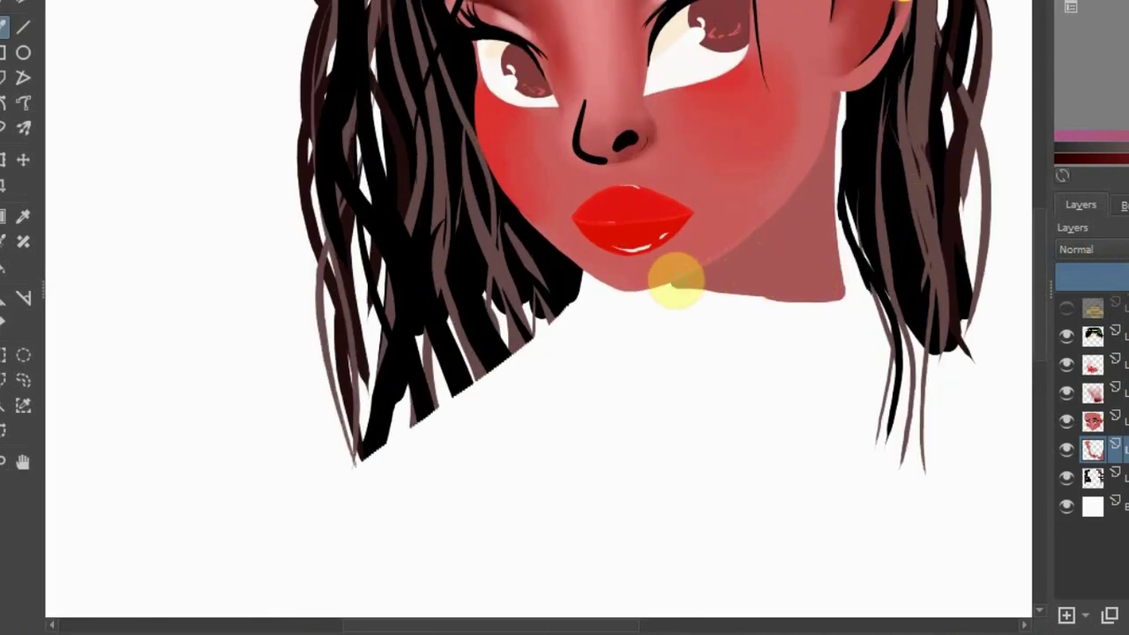
{"action": "key", "text": "minus"}
{"action": "key", "text": "plus"}
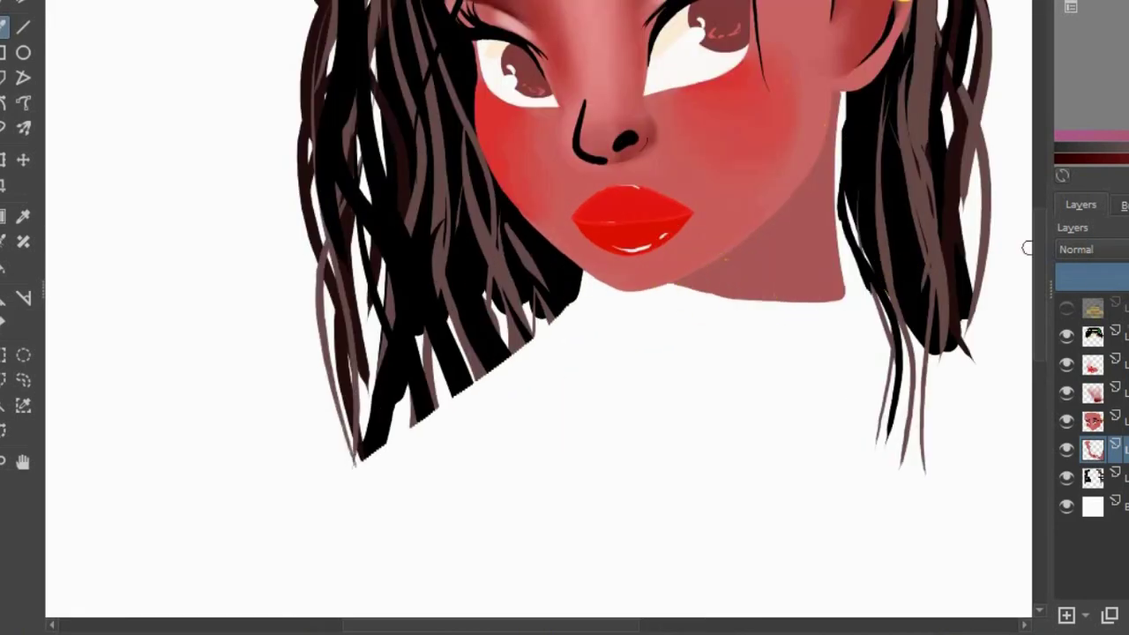
Paint white highlight strokes along the right jaw edge with a Paint brush preset
{"action": "left_click", "coordinate": [1124, 205]}
{"action": "left_click_drag", "start_coordinate": [764, 197], "coordinate": [816, 124]}
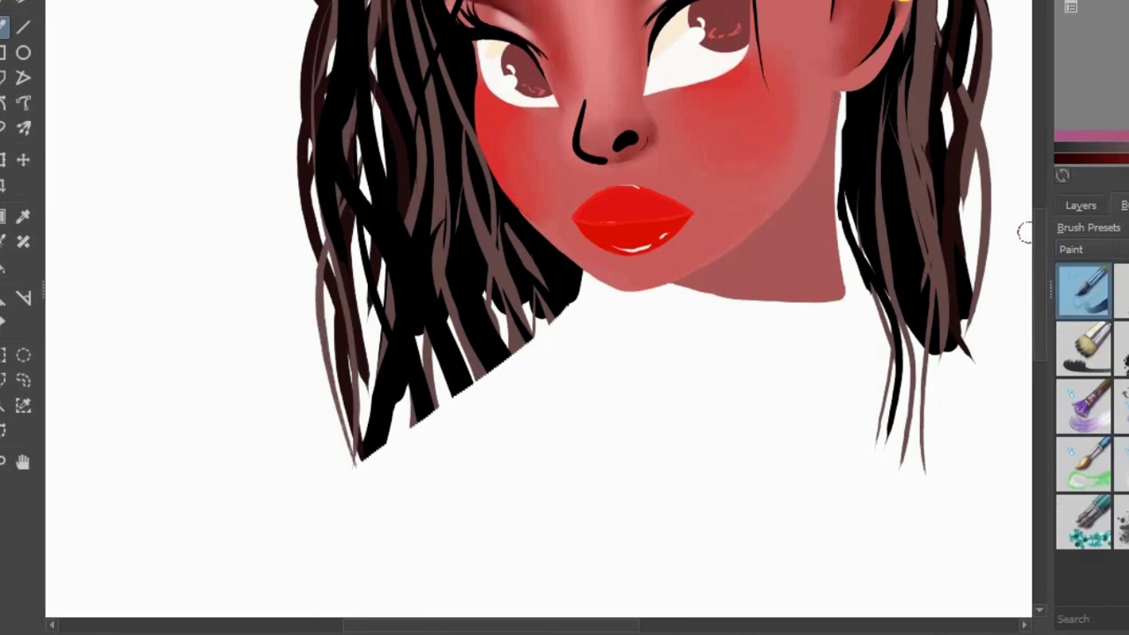
{"action": "key", "text": "minus"}
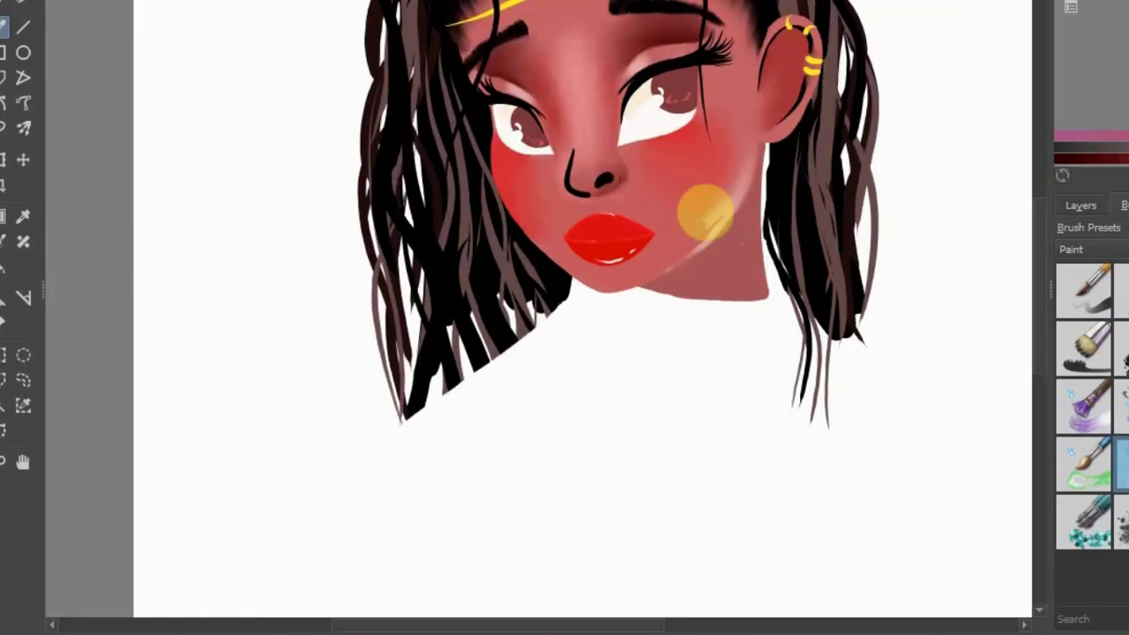
{"action": "left_click_drag", "start_coordinate": [706, 214], "coordinate": [730, 139]}
{"action": "key", "text": "plus"}
{"action": "left_click_drag", "start_coordinate": [871, 183], "coordinate": [1010, 10]}
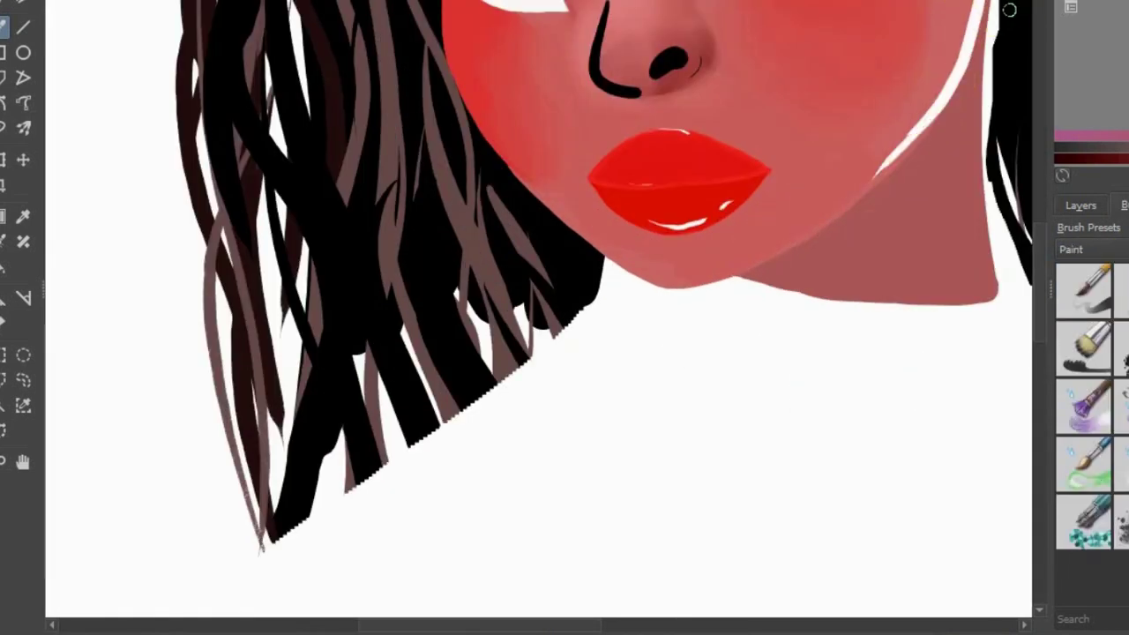
{"action": "key", "text": "minus"}
{"action": "key", "text": "plus"}
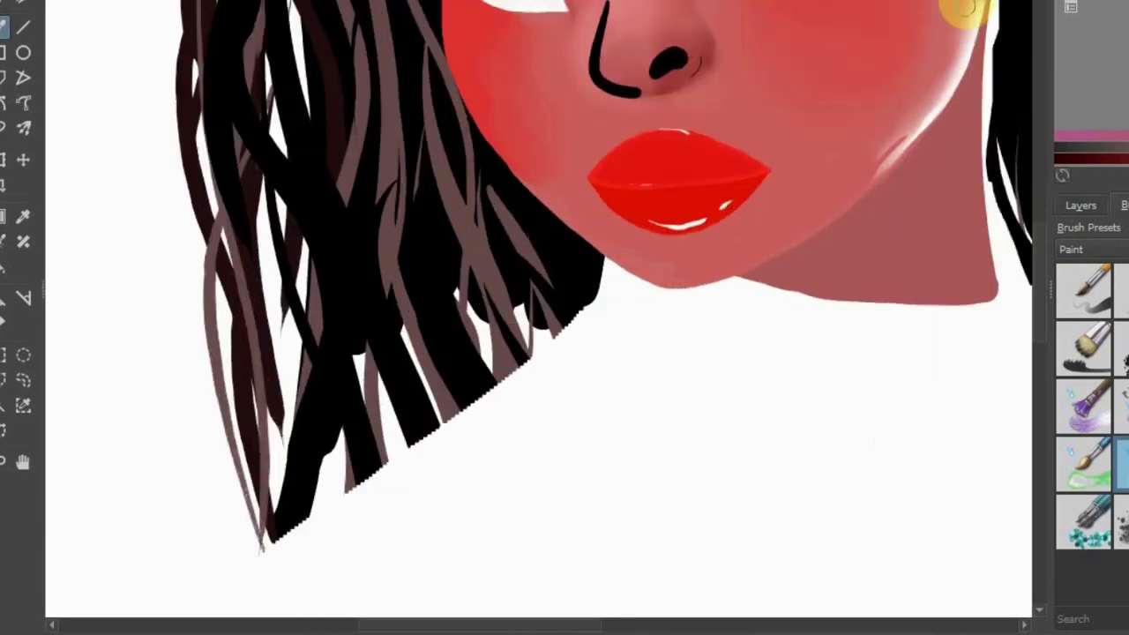
{"action": "key", "text": "minus"}
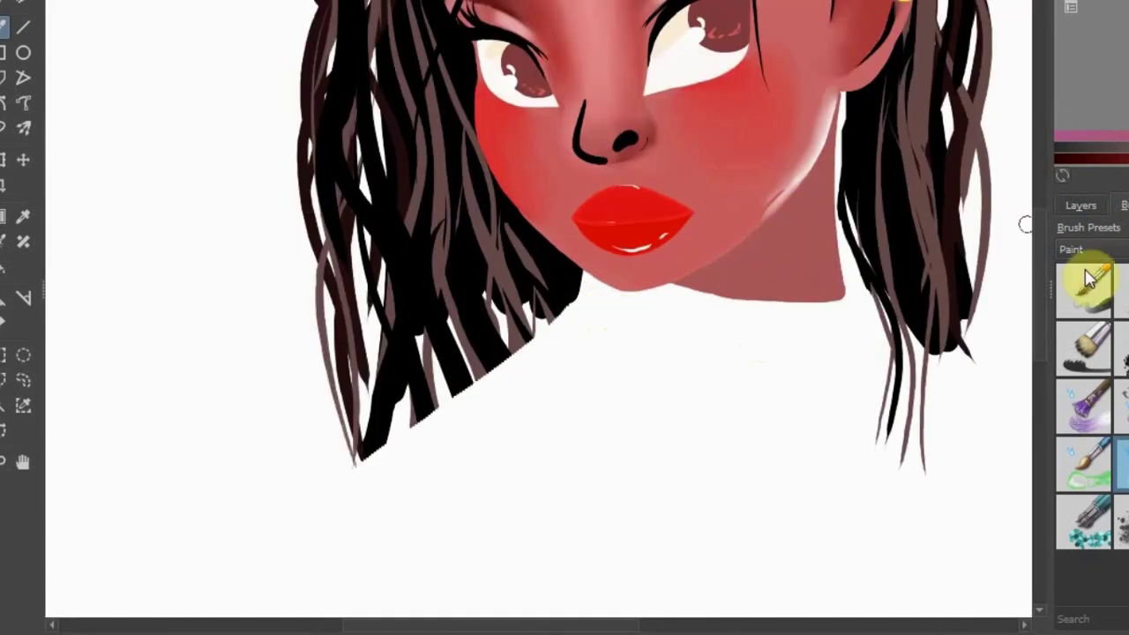
{"action": "left_click", "coordinate": [1081, 205]}
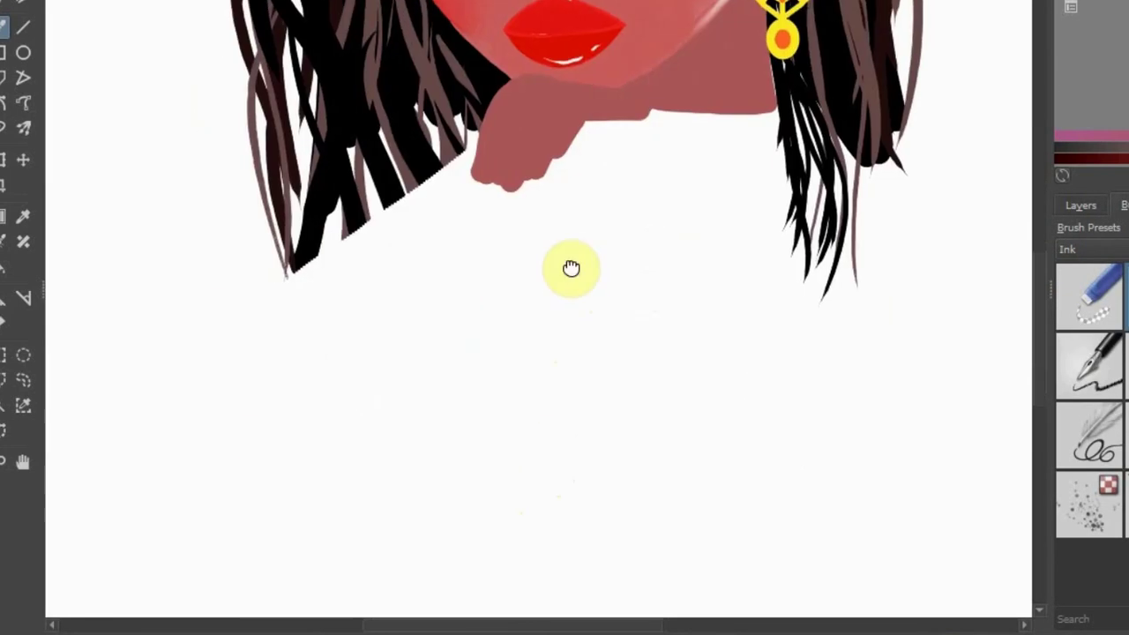
Paint a skin-toned arm and hand below the chin with a forearm extending left
{"action": "left_click_drag", "start_coordinate": [569, 61], "coordinate": [437, 280]}
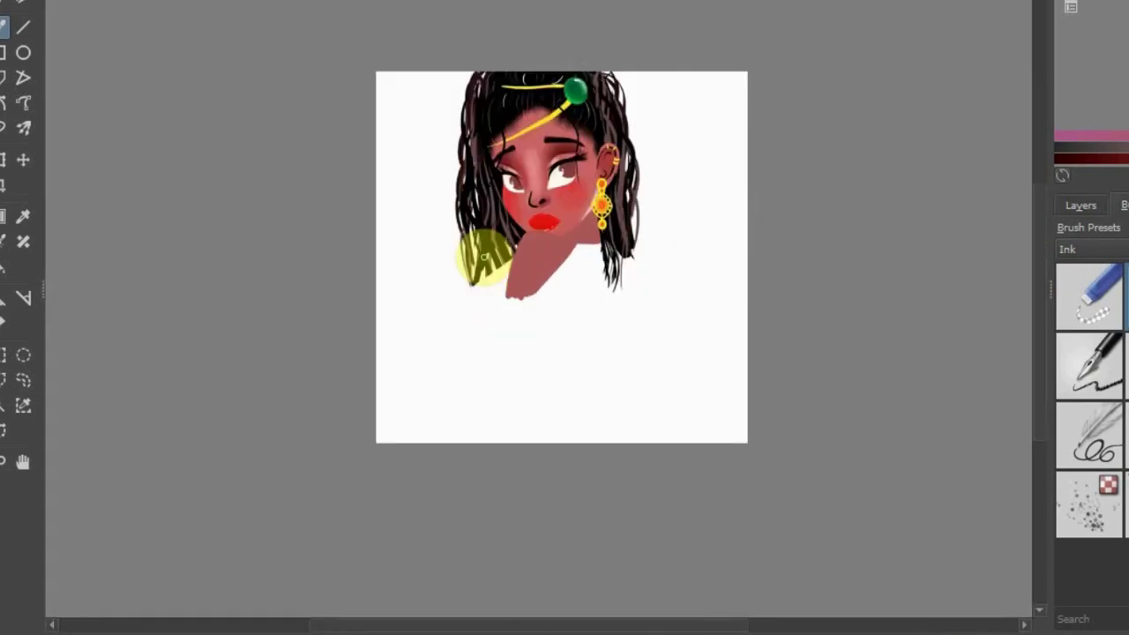
{"action": "key", "text": "ctrl+z"}
{"action": "left_click_drag", "start_coordinate": [491, 76], "coordinate": [598, 60]}
{"action": "left_click_drag", "start_coordinate": [444, 139], "coordinate": [388, 489]}
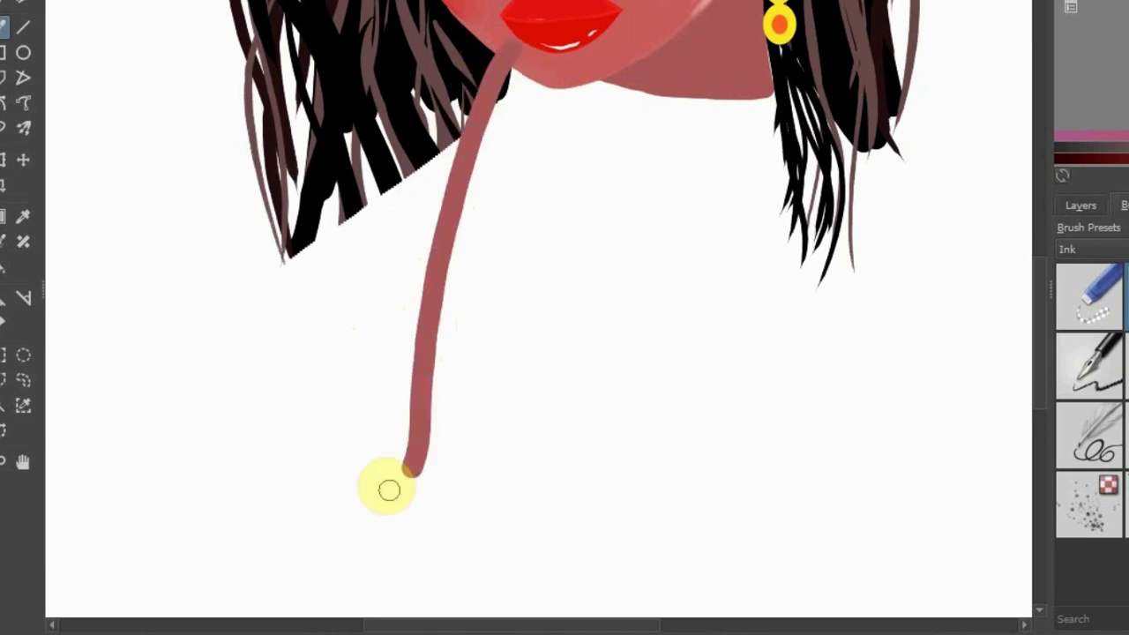
{"action": "key", "text": "ctrl+z"}
{"action": "scroll", "coordinate": [463, 118], "scroll_direction": "down", "scroll_amount": 2}
{"action": "key", "text": "plus"}
{"action": "mouse_move", "coordinate": [463, 118]}
{"action": "left_mouse_down"}
{"action": "mouse_move", "coordinate": [486, 70]}
{"action": "mouse_move", "coordinate": [500, 209]}
{"action": "mouse_move", "coordinate": [625, 197]}
{"action": "mouse_move", "coordinate": [460, 533]}
{"action": "left_mouse_up"}
{"action": "key", "text": "minus"}
{"action": "mouse_move", "coordinate": [411, 424]}
{"action": "left_mouse_down"}
{"action": "mouse_move", "coordinate": [323, 408]}
{"action": "mouse_move", "coordinate": [447, 447]}
{"action": "mouse_move", "coordinate": [378, 457]}
{"action": "mouse_move", "coordinate": [508, 426]}
{"action": "left_mouse_up"}
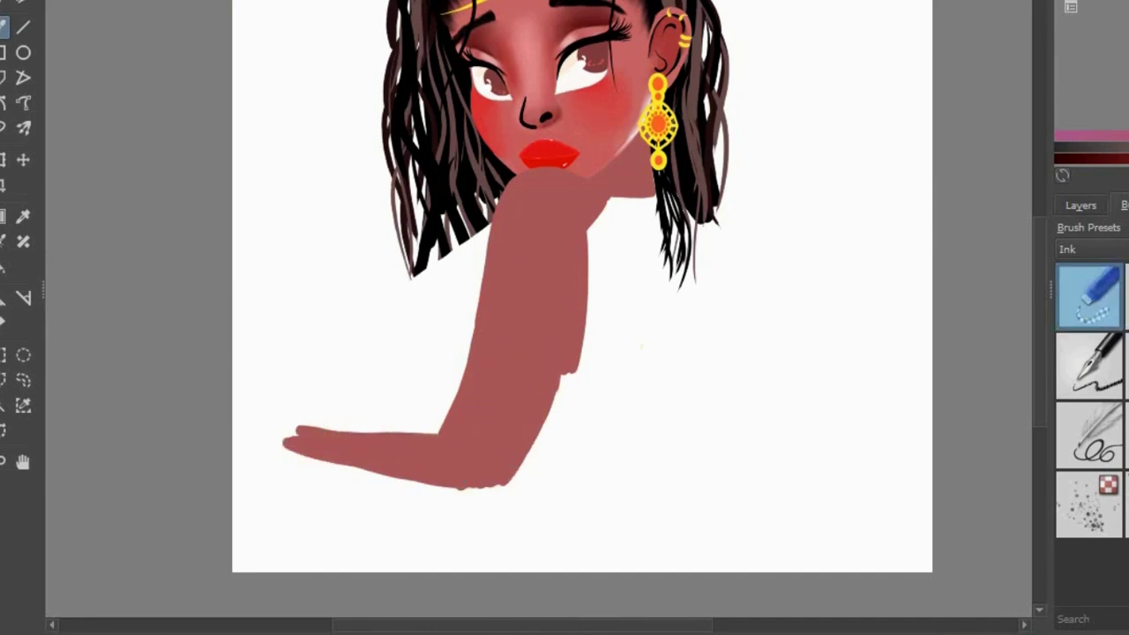
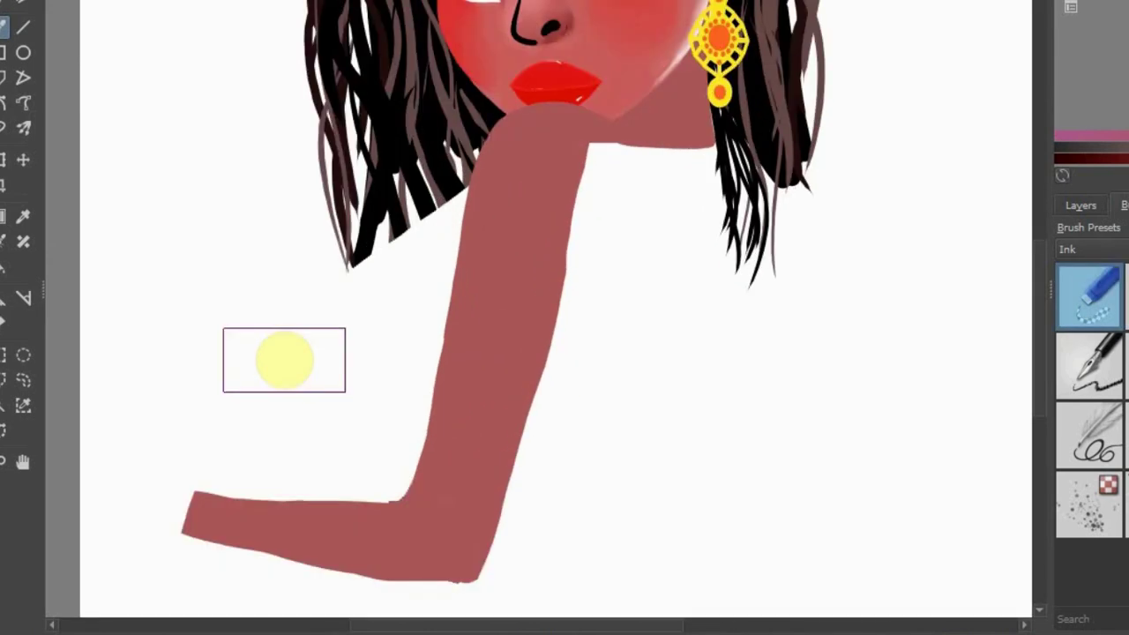
Paint the arm down from below the chin, extend the forearm left, and round off a fist
{"action": "scroll", "coordinate": [284, 360], "scroll_direction": "down", "scroll_amount": 2}
{"action": "left_click_drag", "start_coordinate": [545, 80], "coordinate": [592, 168]}
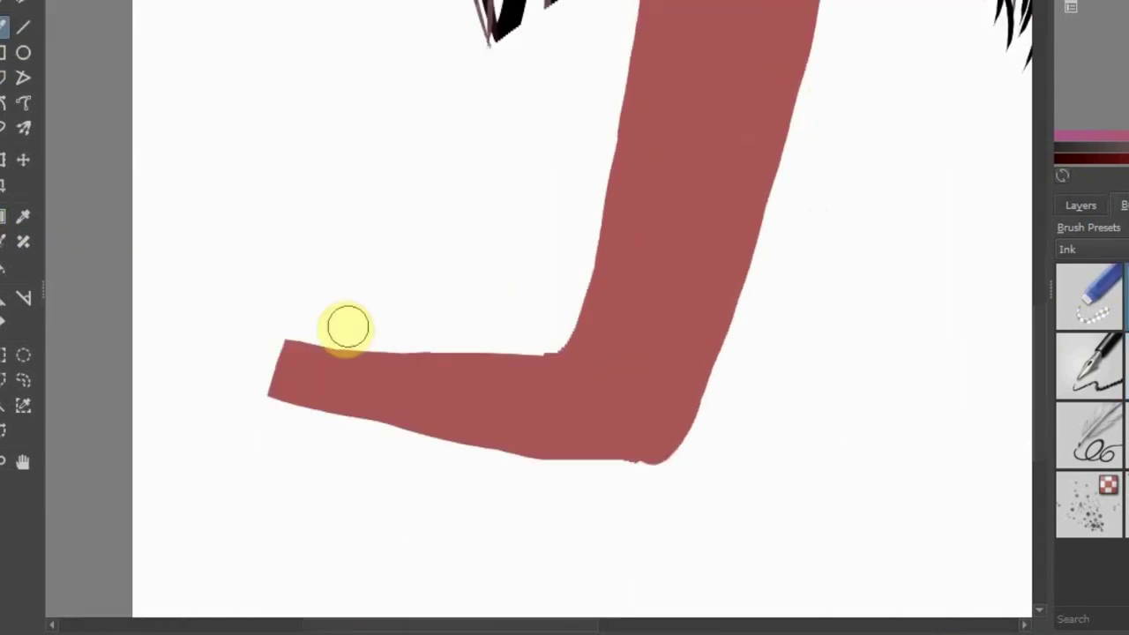
{"action": "mouse_move", "coordinate": [345, 326]}
{"action": "left_mouse_down"}
{"action": "mouse_move", "coordinate": [327, 383]}
{"action": "mouse_move", "coordinate": [627, 446]}
{"action": "left_mouse_up"}
{"action": "key", "text": "minus"}
{"action": "key", "text": "minus"}
{"action": "key", "text": "minus"}
{"action": "key", "text": "plus"}
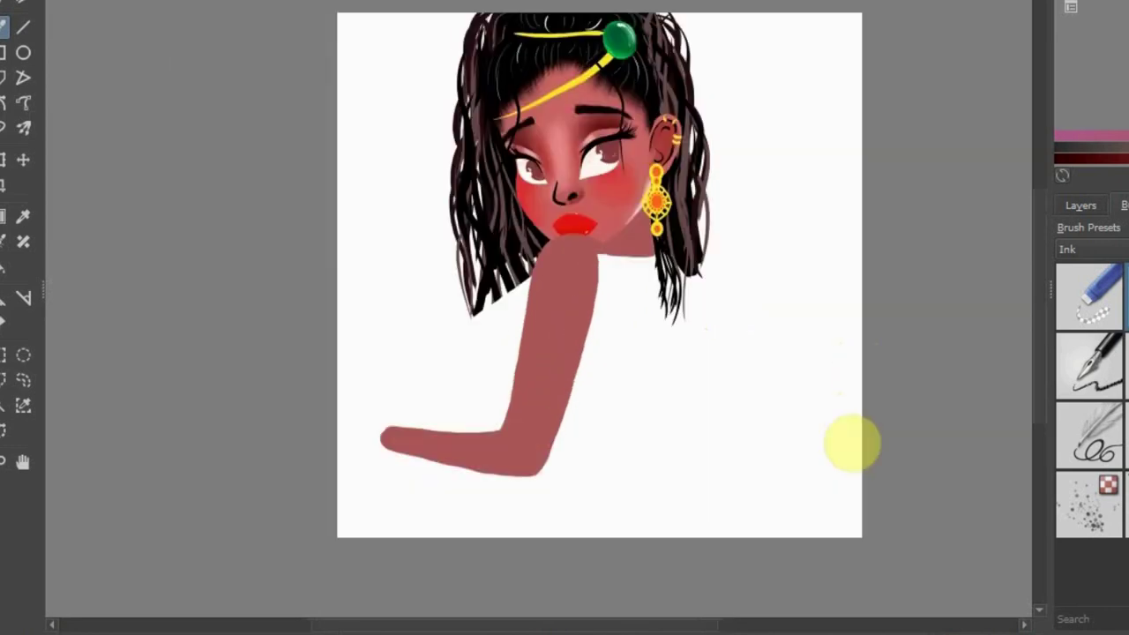
{"action": "scroll", "coordinate": [846, 472], "scroll_direction": "up", "scroll_amount": 3}
{"action": "left_click_drag", "start_coordinate": [264, 415], "coordinate": [291, 441]}
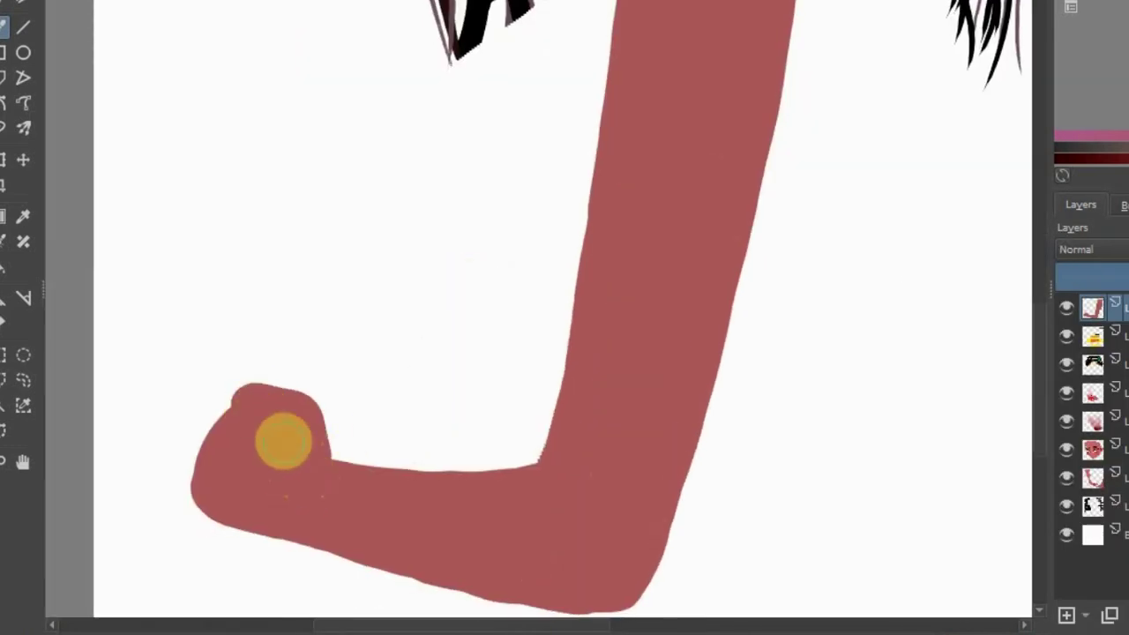
With the Ink pen preset, outline the knuckles in black and smooth the forearm's lower edge
{"action": "left_click", "coordinate": [1089, 367]}
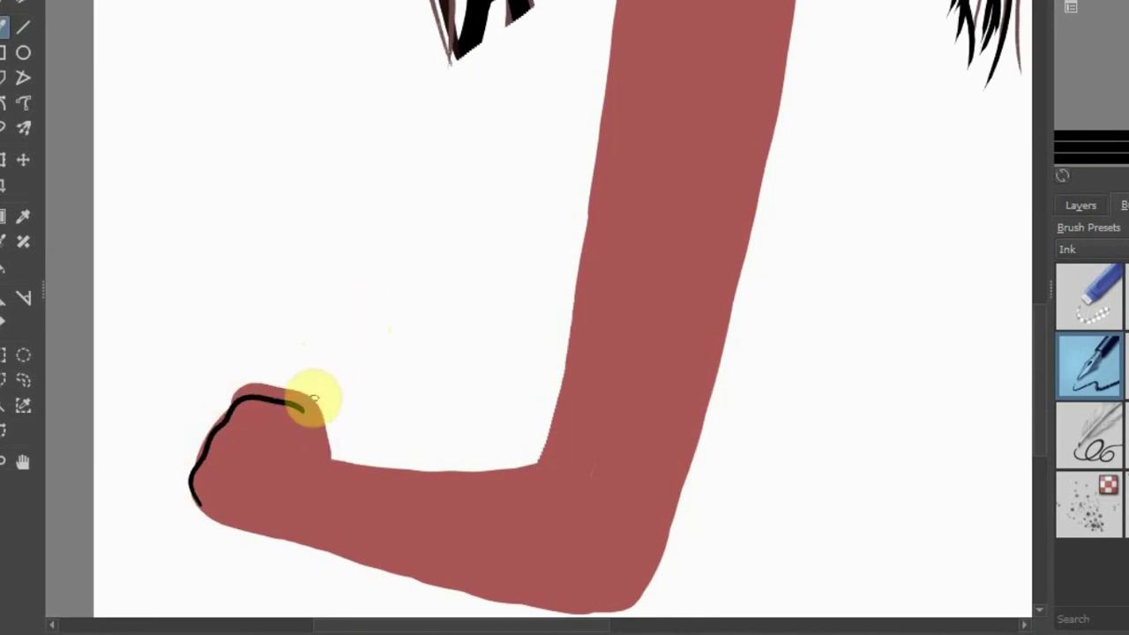
{"action": "key", "text": "minus"}
{"action": "key", "text": "minus"}
{"action": "key", "text": "plus"}
{"action": "key", "text": "plus"}
{"action": "key", "text": "plus"}
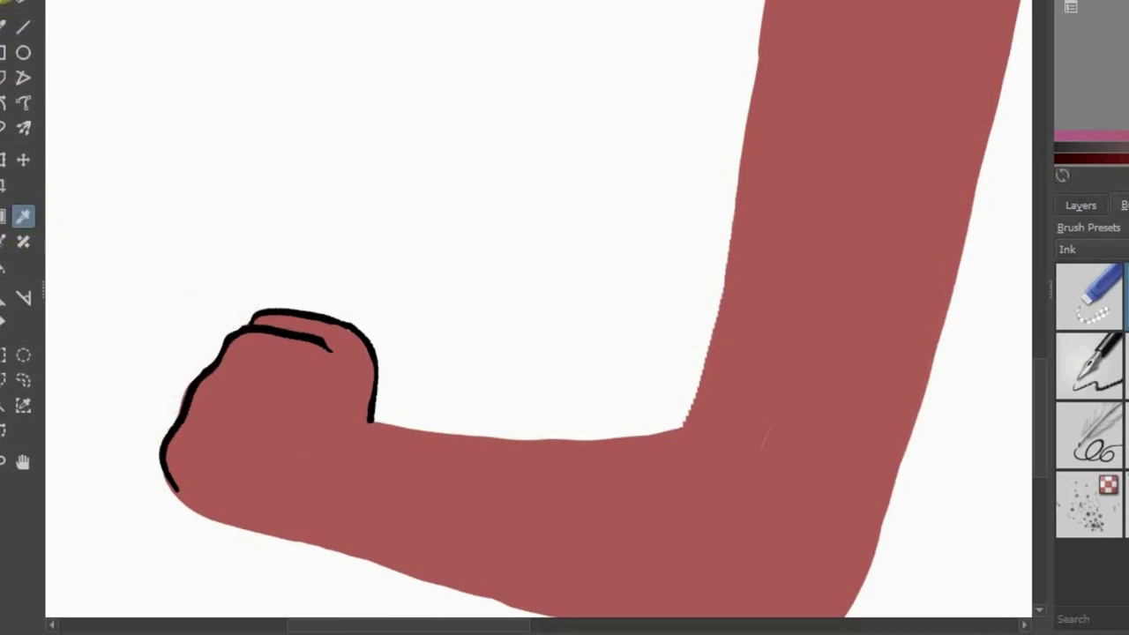
{"action": "key", "text": "minus"}
{"action": "key", "text": "plus"}
{"action": "key", "text": "plus"}
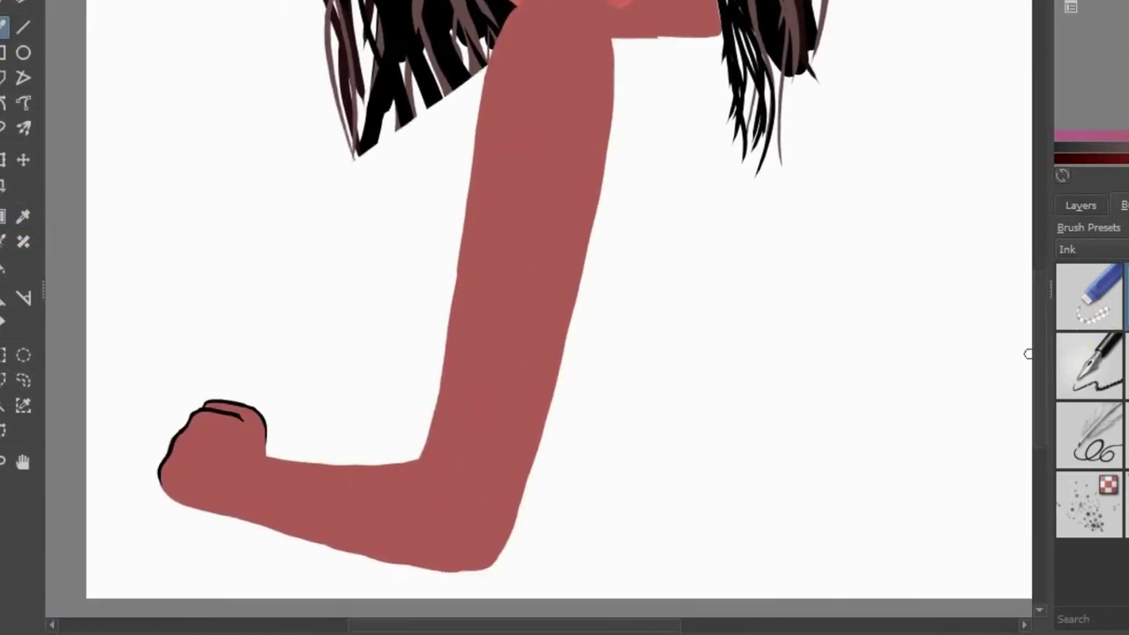
{"action": "left_click_drag", "start_coordinate": [358, 554], "coordinate": [509, 577]}
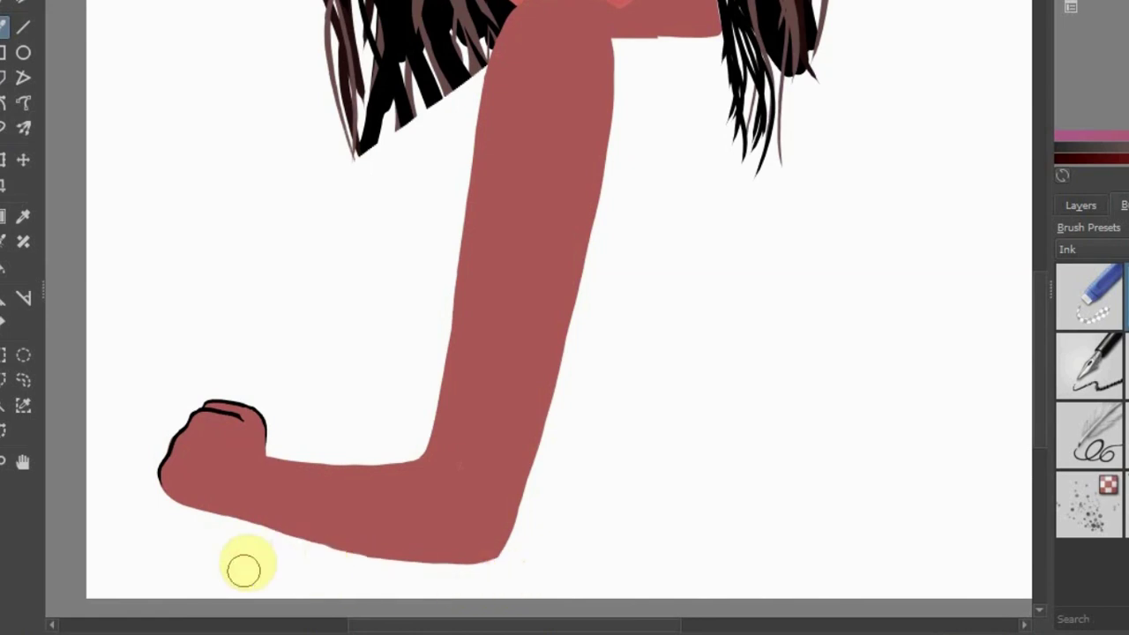
{"action": "key", "text": "ctrl+minus"}
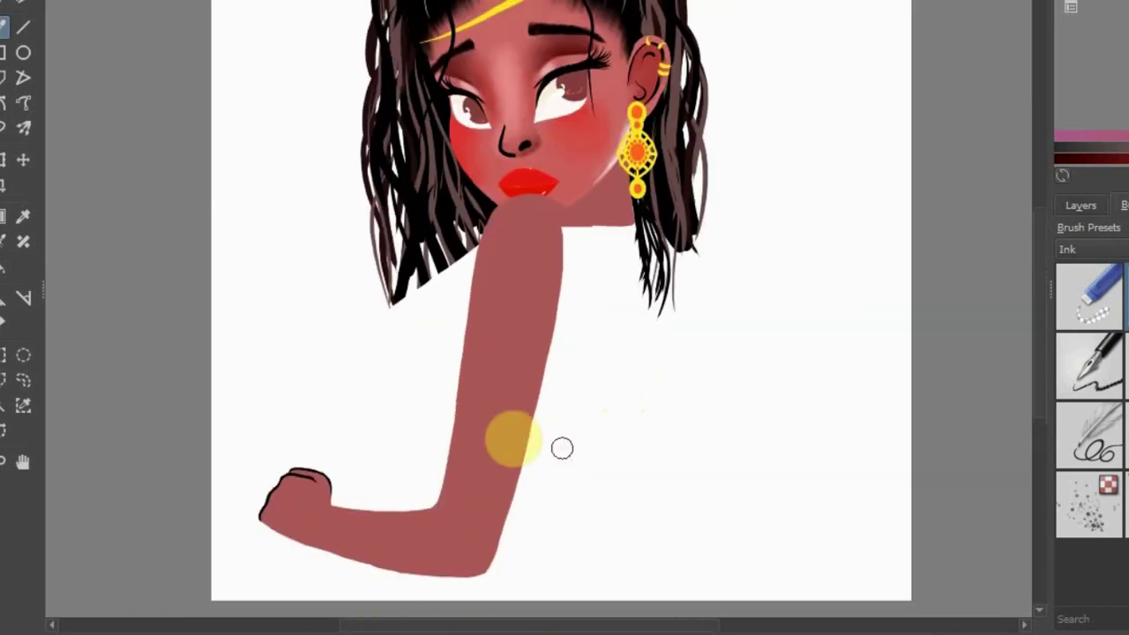
{"action": "key", "text": "ctrl+plus"}
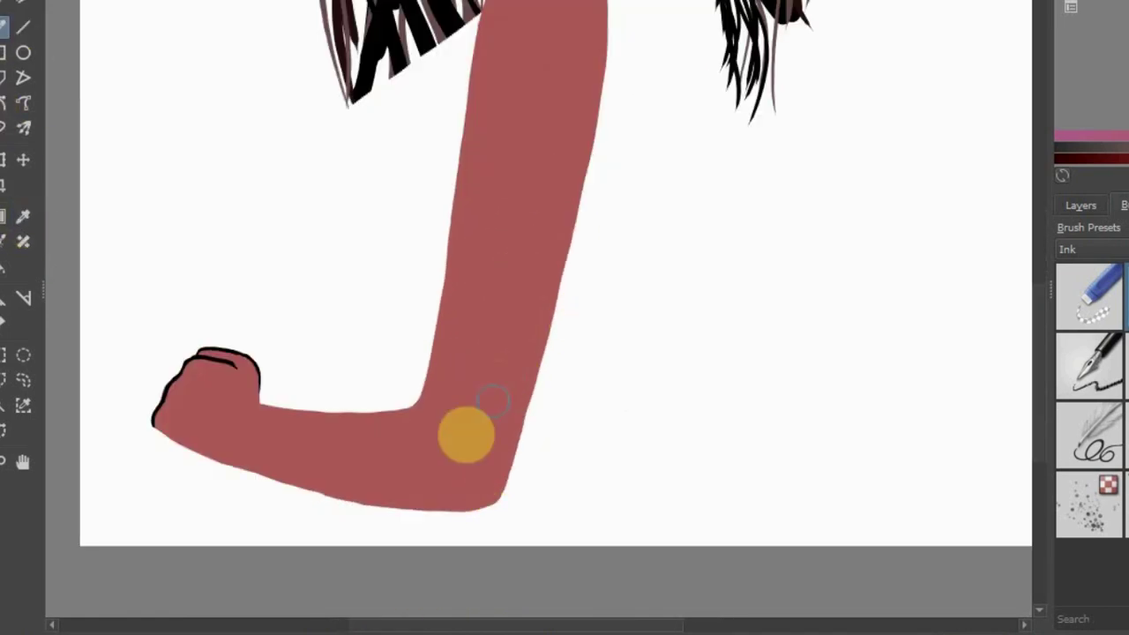
{"action": "key", "text": "ctrl+minus"}
{"action": "key", "text": "ctrl+minus"}
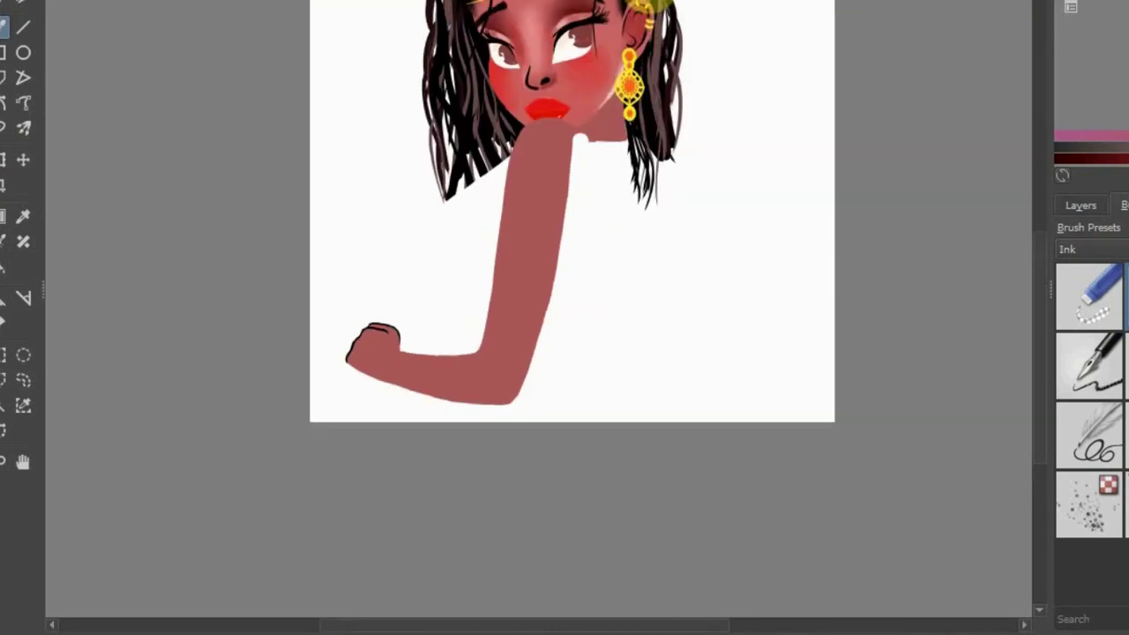
{"action": "key", "text": "ctrl+plus"}
Eyedrop the earring yellow and paint two yellow bands around the upper arm
{"action": "left_click", "coordinate": [782, 34], "text": "ctrl"}
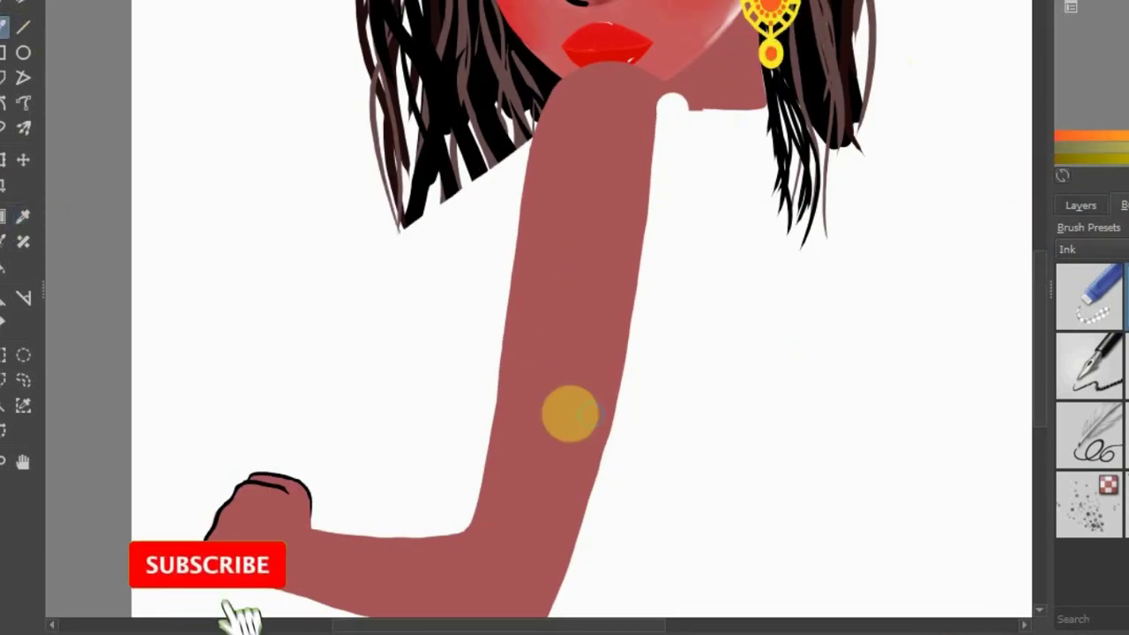
{"action": "mouse_move", "coordinate": [606, 451]}
{"action": "left_mouse_down"}
{"action": "mouse_move", "coordinate": [499, 423]}
{"action": "mouse_move", "coordinate": [597, 409]}
{"action": "left_mouse_up"}
{"action": "key", "text": "ctrl+z"}
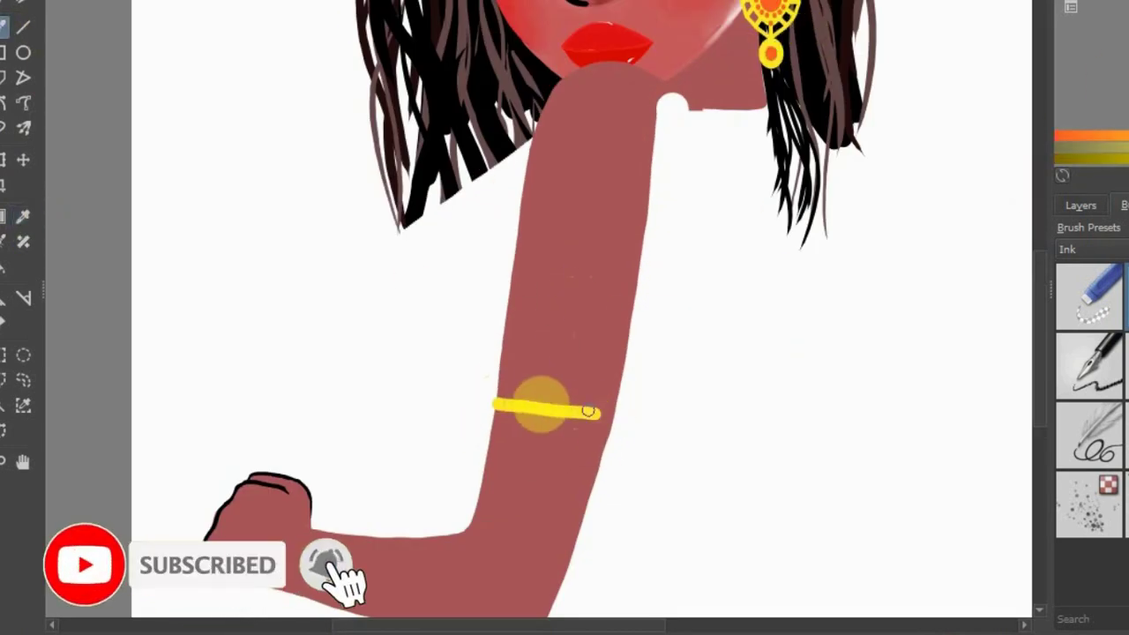
{"action": "key", "text": "ctrl+minus"}
{"action": "key", "text": "ctrl+plus"}
{"action": "left_click_drag", "start_coordinate": [491, 415], "coordinate": [653, 423]}
{"action": "key", "text": "ctrl+minus"}
{"action": "key", "text": "ctrl+plus"}
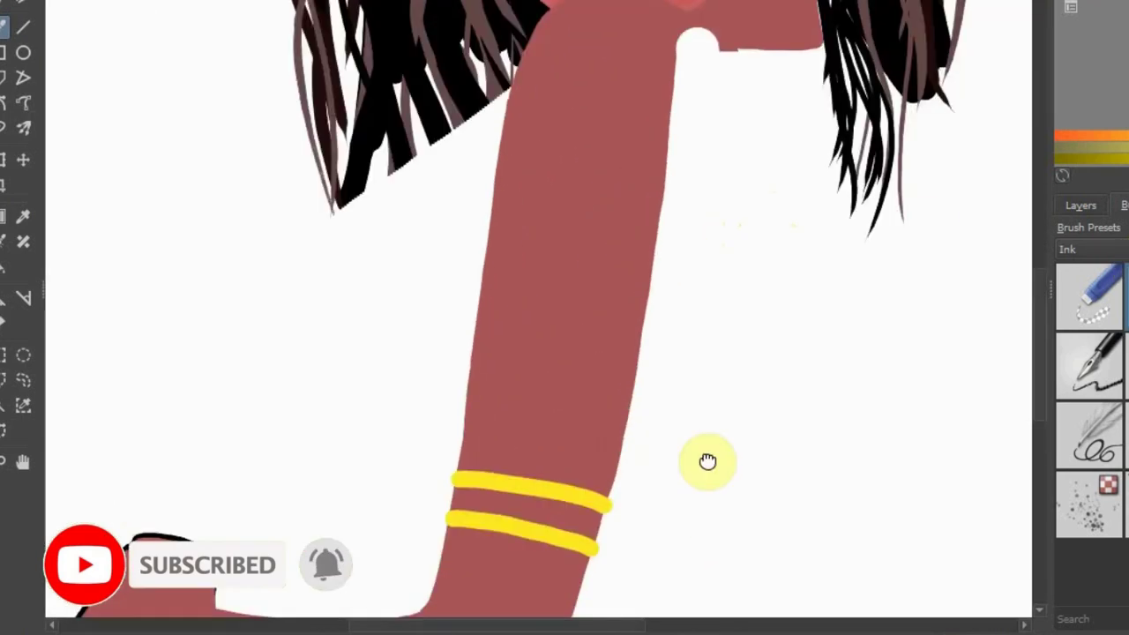
{"action": "key", "text": "ctrl+plus"}
{"action": "left_click_drag", "start_coordinate": [814, 555], "coordinate": [814, 219]}
Paint a green oval gem on the armband with light green highlight, white shine and deeper shading
{"action": "mouse_move", "coordinate": [622, 287]}
{"action": "left_mouse_down"}
{"action": "mouse_move", "coordinate": [626, 366]}
{"action": "mouse_move", "coordinate": [613, 374]}
{"action": "left_mouse_up"}
{"action": "key", "text": "ctrl+minus"}
{"action": "key", "text": "ctrl+minus"}
{"action": "key", "text": "ctrl+minus"}
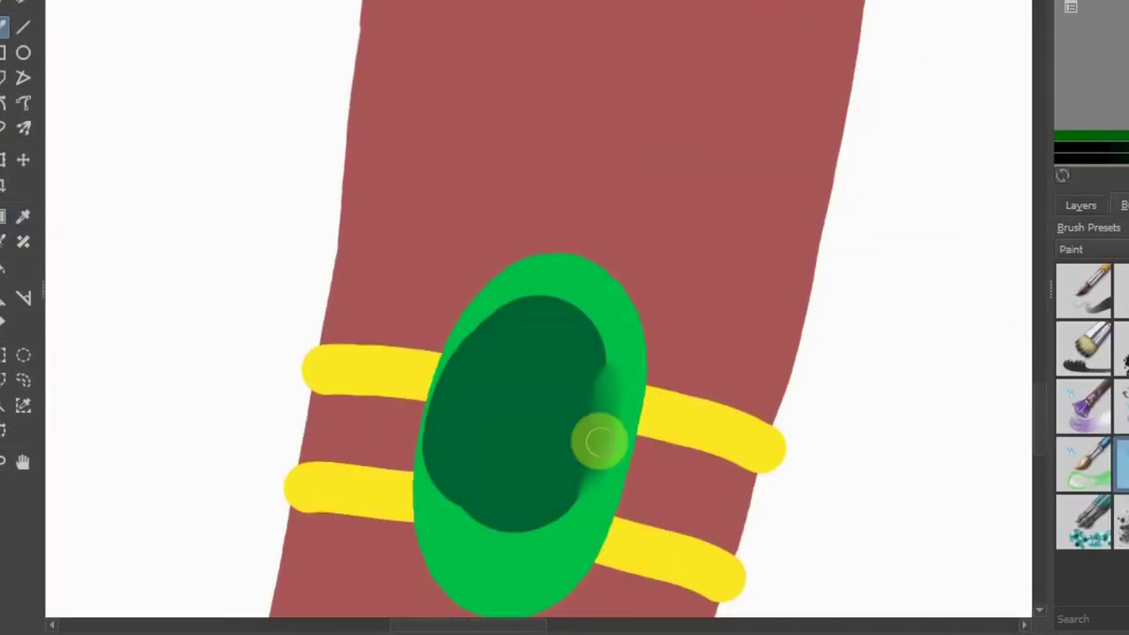
{"action": "mouse_move", "coordinate": [598, 441]}
{"action": "left_mouse_down"}
{"action": "mouse_move", "coordinate": [571, 294]}
{"action": "mouse_move", "coordinate": [525, 428]}
{"action": "mouse_move", "coordinate": [535, 436]}
{"action": "mouse_move", "coordinate": [492, 459]}
{"action": "mouse_move", "coordinate": [530, 490]}
{"action": "mouse_move", "coordinate": [517, 298]}
{"action": "mouse_move", "coordinate": [528, 529]}
{"action": "left_mouse_up"}
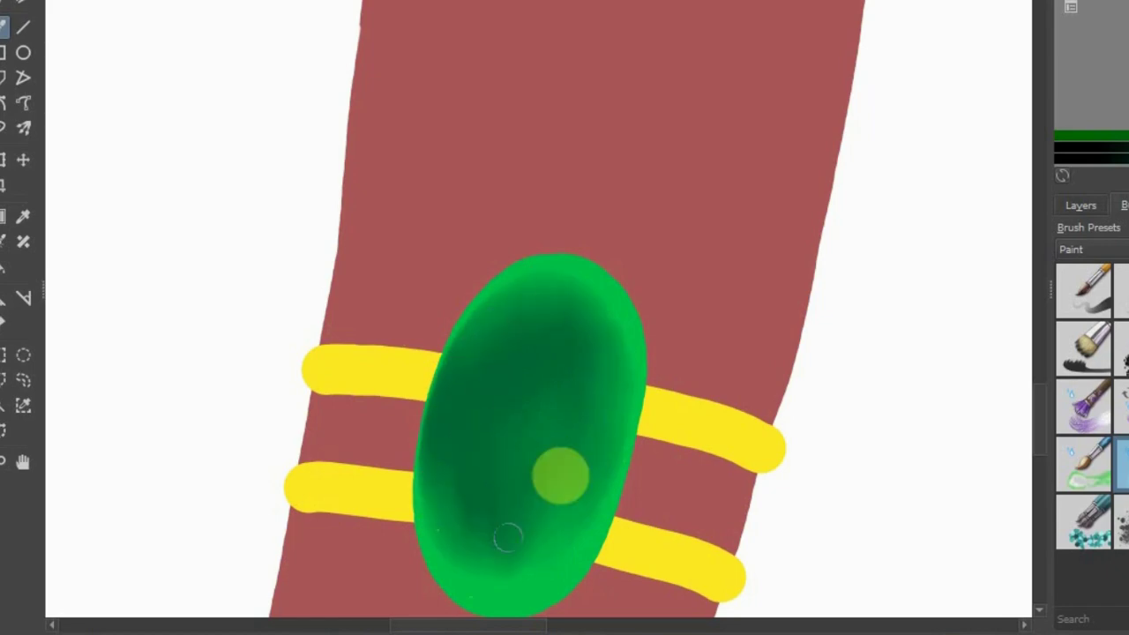
{"action": "scroll", "coordinate": [485, 532], "scroll_direction": "down", "scroll_amount": 5, "text": "ctrl"}
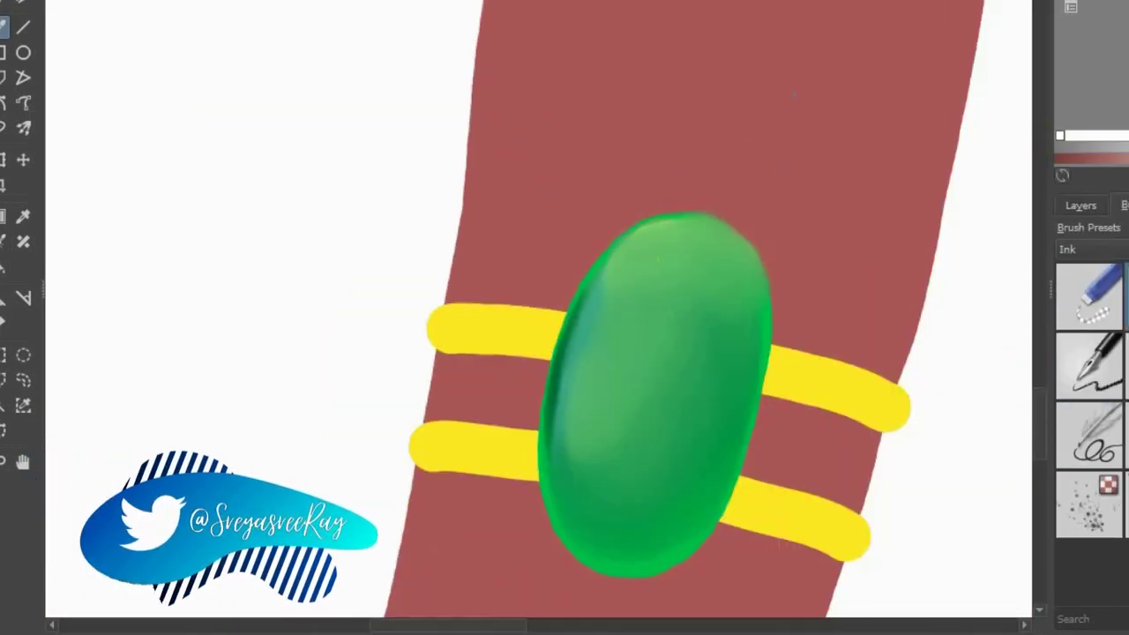
{"action": "left_click_drag", "start_coordinate": [600, 296], "coordinate": [697, 231]}
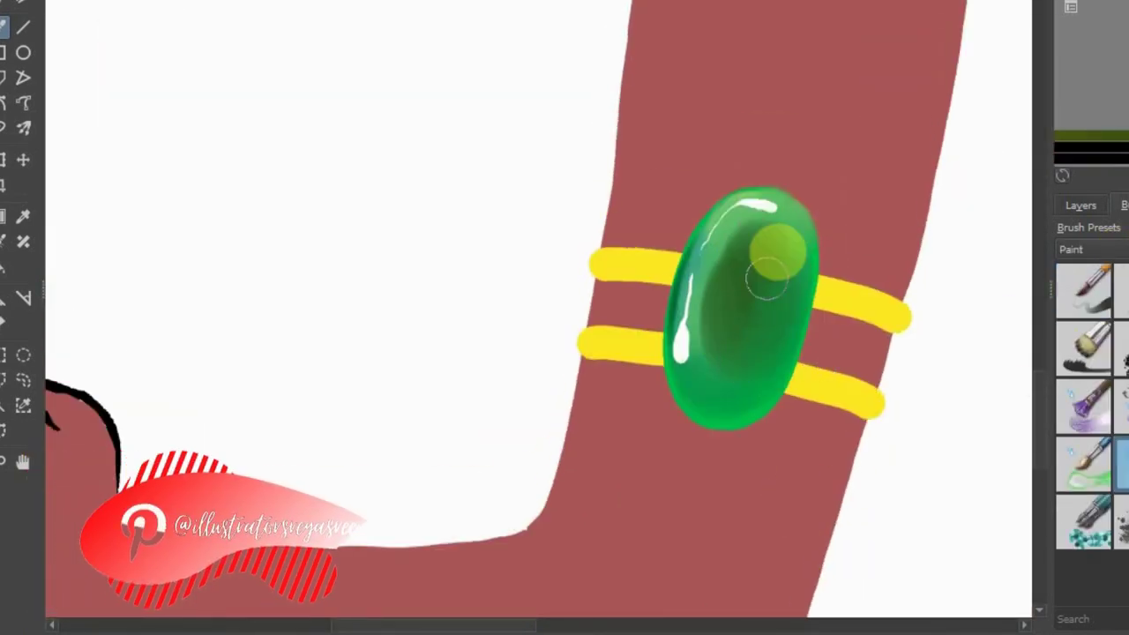
{"action": "left_click_drag", "start_coordinate": [767, 280], "coordinate": [762, 335]}
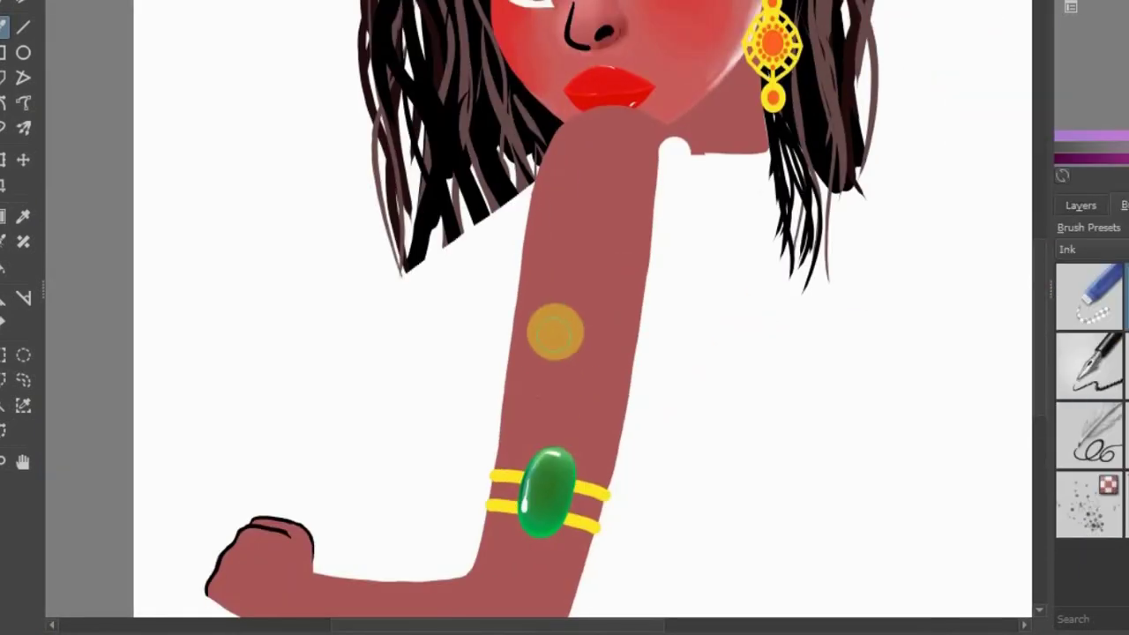
Draw a thick pink stripe across the upper arm and add two pink dots below it
{"action": "left_click", "coordinate": [23, 27]}
{"action": "left_click_drag", "start_coordinate": [542, 227], "coordinate": [631, 228]}
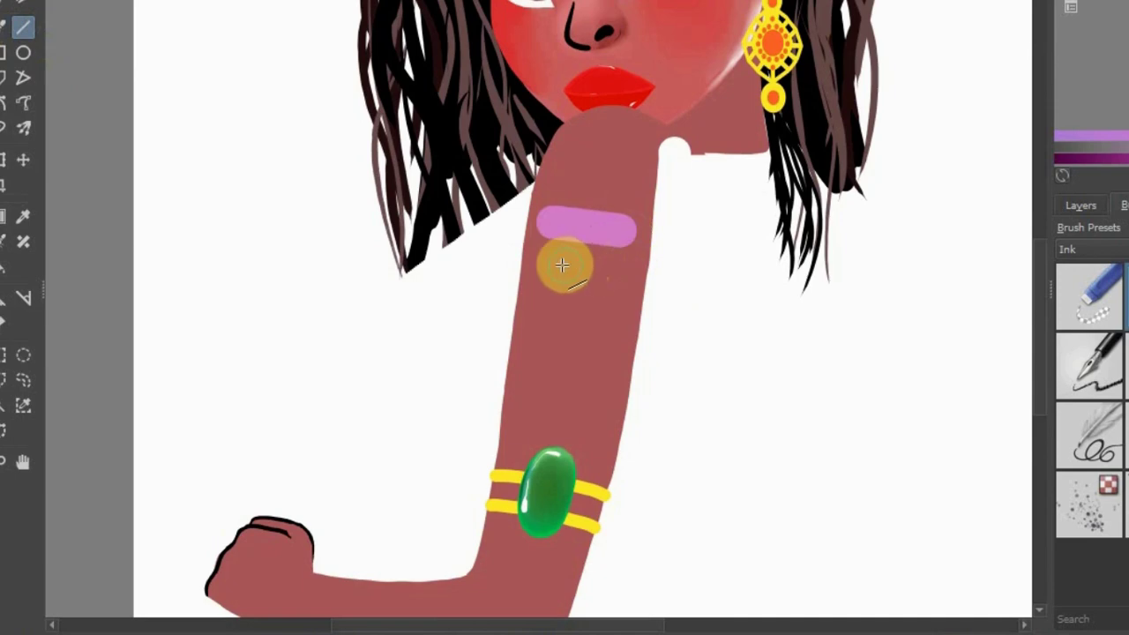
{"action": "left_click", "coordinate": [580, 317]}
{"action": "left_click", "coordinate": [563, 366]}
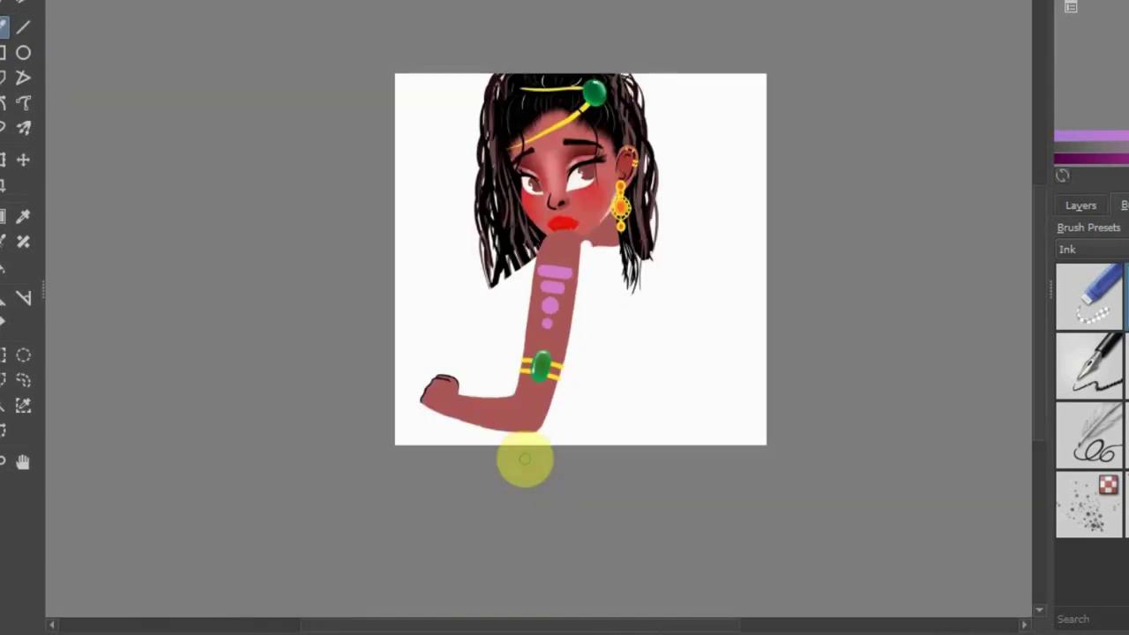
{"action": "scroll", "coordinate": [857, 424], "scroll_direction": "up", "scroll_amount": 5}
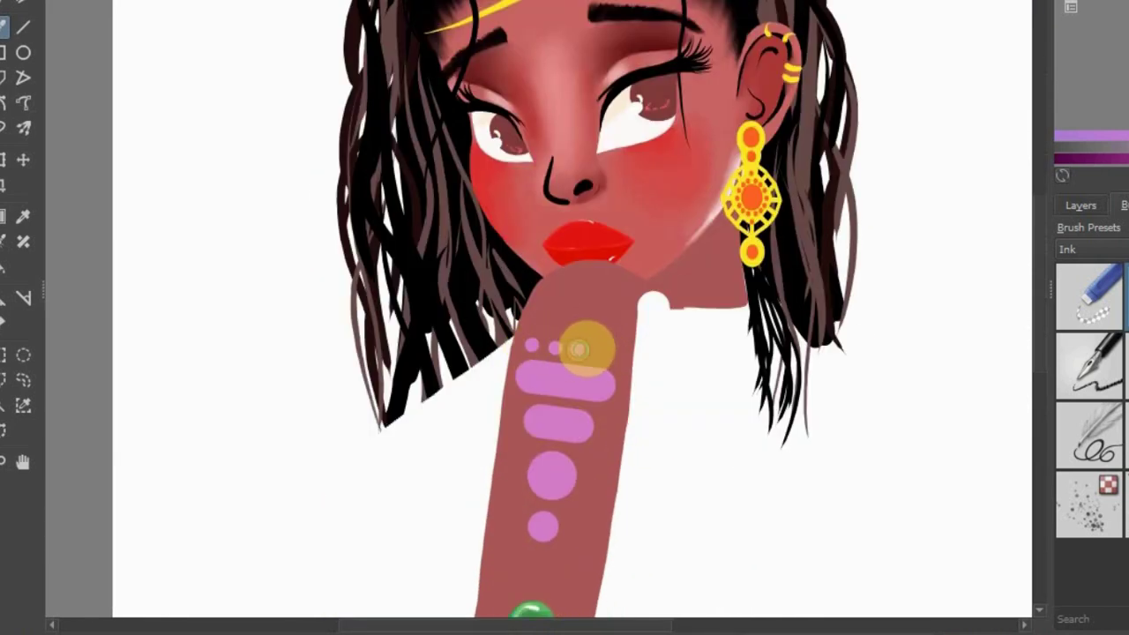
{"action": "scroll", "coordinate": [600, 351], "scroll_direction": "down", "scroll_amount": 5}
{"action": "scroll", "coordinate": [837, 330], "scroll_direction": "up", "scroll_amount": 8}
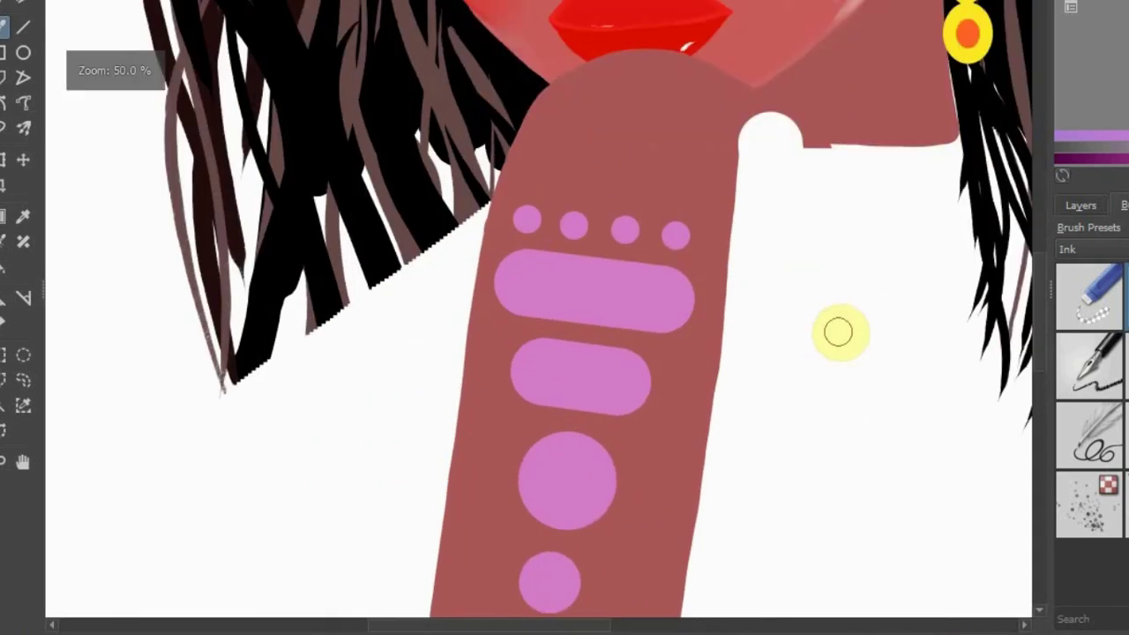
Add a dark purple dot and a straight purple line to the tattoo, then select the Freehand Brush
{"action": "left_click", "coordinate": [540, 291]}
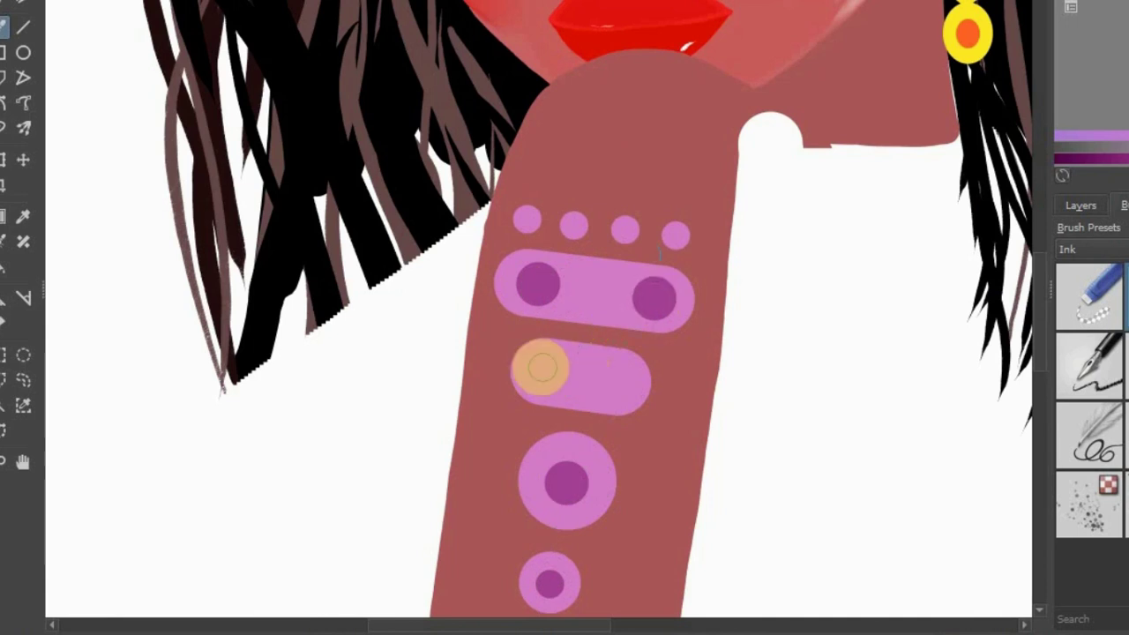
{"action": "left_click", "coordinate": [582, 389]}
{"action": "key", "text": "ctrl+z"}
{"action": "scroll", "coordinate": [582, 383], "scroll_direction": "down", "scroll_amount": 5}
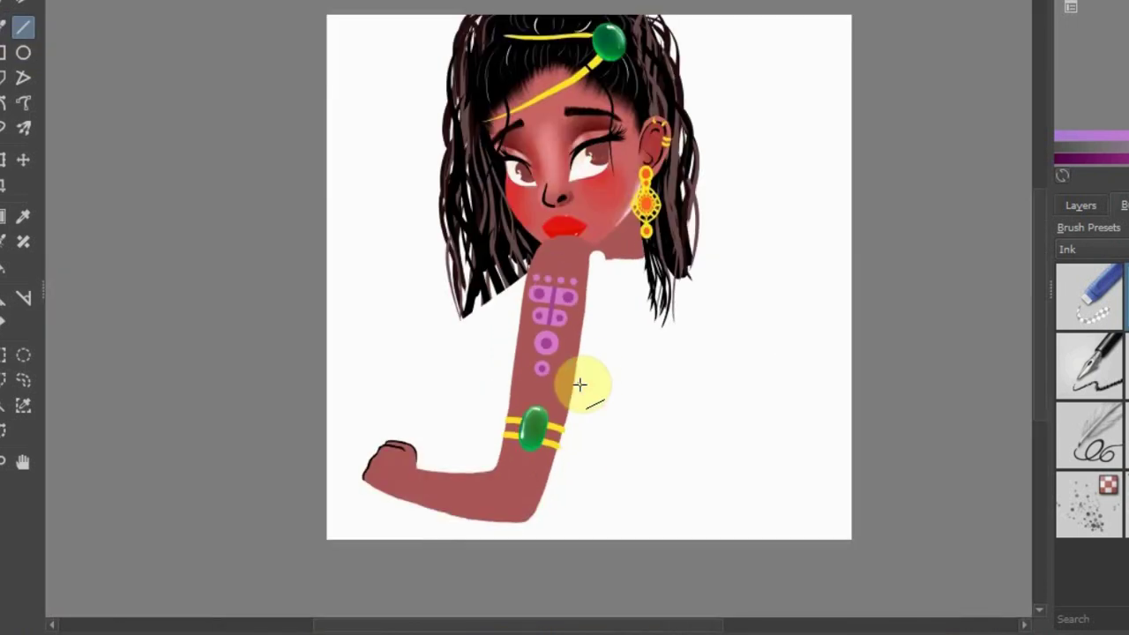
{"action": "left_click", "coordinate": [1085, 204]}
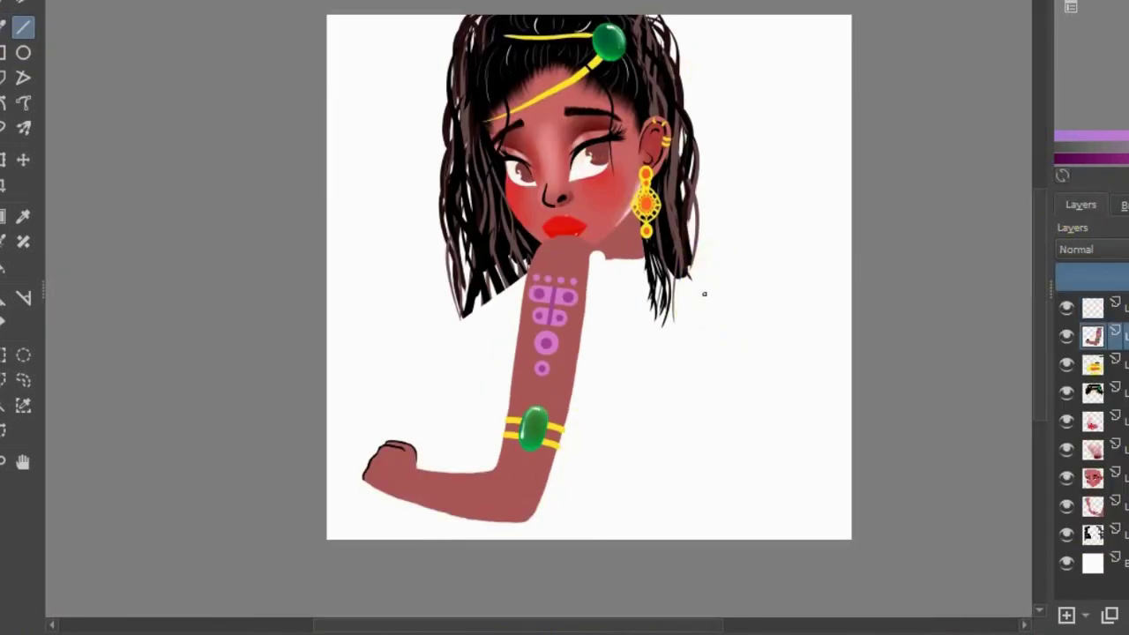
{"action": "left_click", "coordinate": [2, 28]}
{"action": "scroll", "coordinate": [589, 314], "scroll_direction": "up", "scroll_amount": 3}
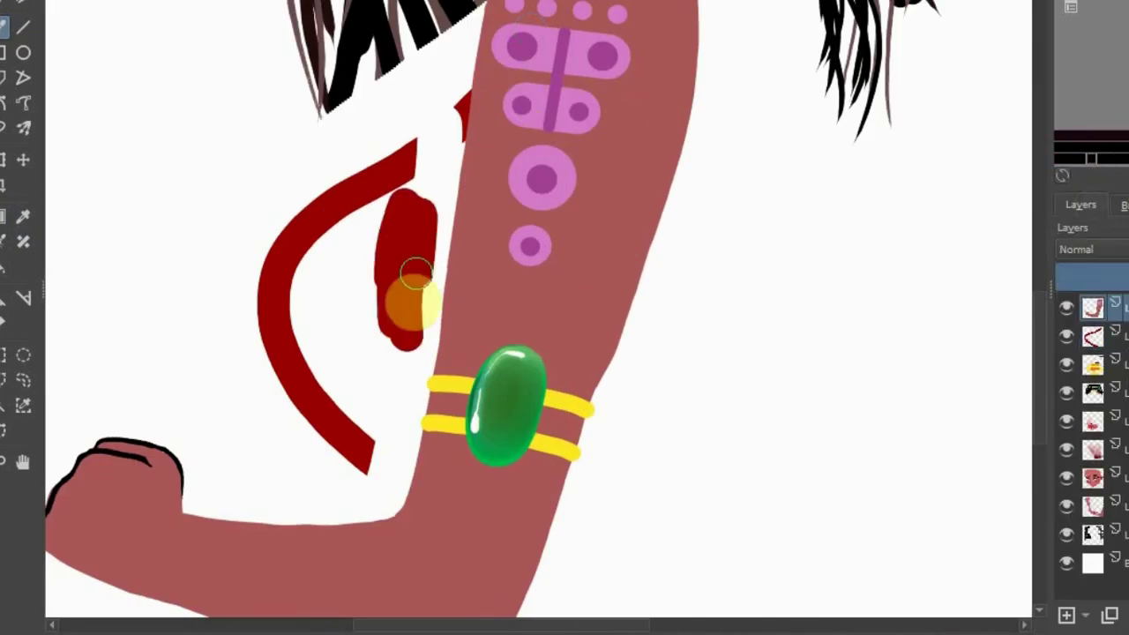
Paint the dark red top below the earring, across the chest and around the lower arm
{"action": "mouse_move", "coordinate": [440, 195]}
{"action": "left_mouse_down"}
{"action": "mouse_move", "coordinate": [327, 378]}
{"action": "mouse_move", "coordinate": [408, 396]}
{"action": "mouse_move", "coordinate": [420, 354]}
{"action": "left_mouse_up"}
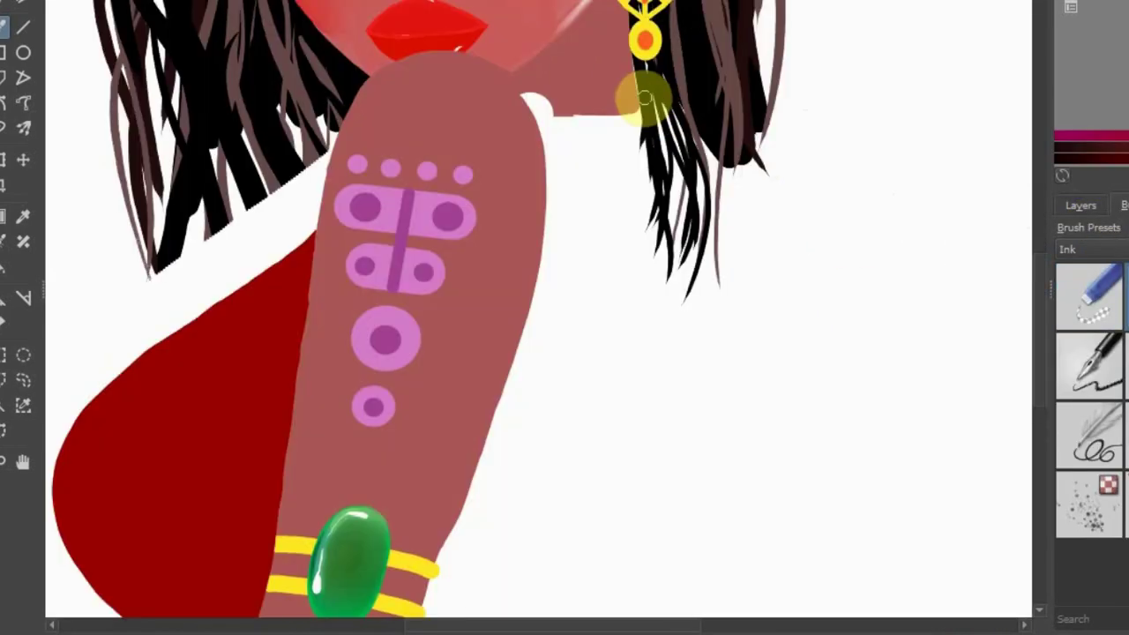
{"action": "left_click_drag", "start_coordinate": [644, 97], "coordinate": [680, 106]}
{"action": "mouse_move", "coordinate": [618, 89]}
{"action": "left_mouse_down"}
{"action": "mouse_move", "coordinate": [693, 290]}
{"action": "mouse_move", "coordinate": [547, 373]}
{"action": "left_mouse_up"}
{"action": "key", "text": "minus"}
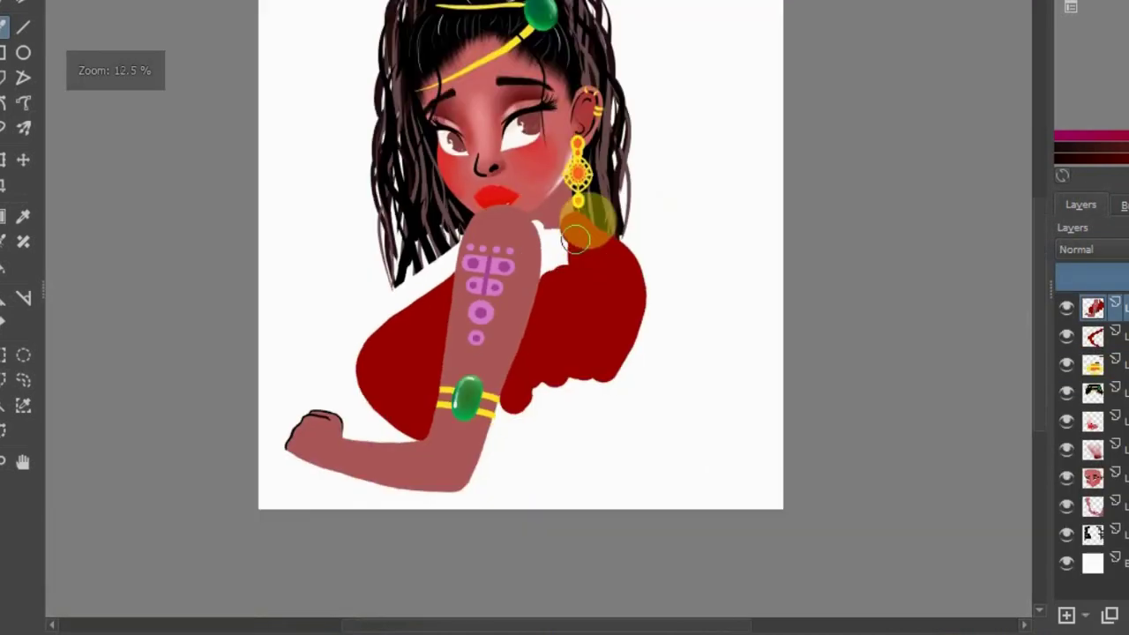
{"action": "left_click_drag", "start_coordinate": [585, 221], "coordinate": [531, 447]}
{"action": "key", "text": "plus"}
{"action": "left_click_drag", "start_coordinate": [521, 358], "coordinate": [577, 457]}
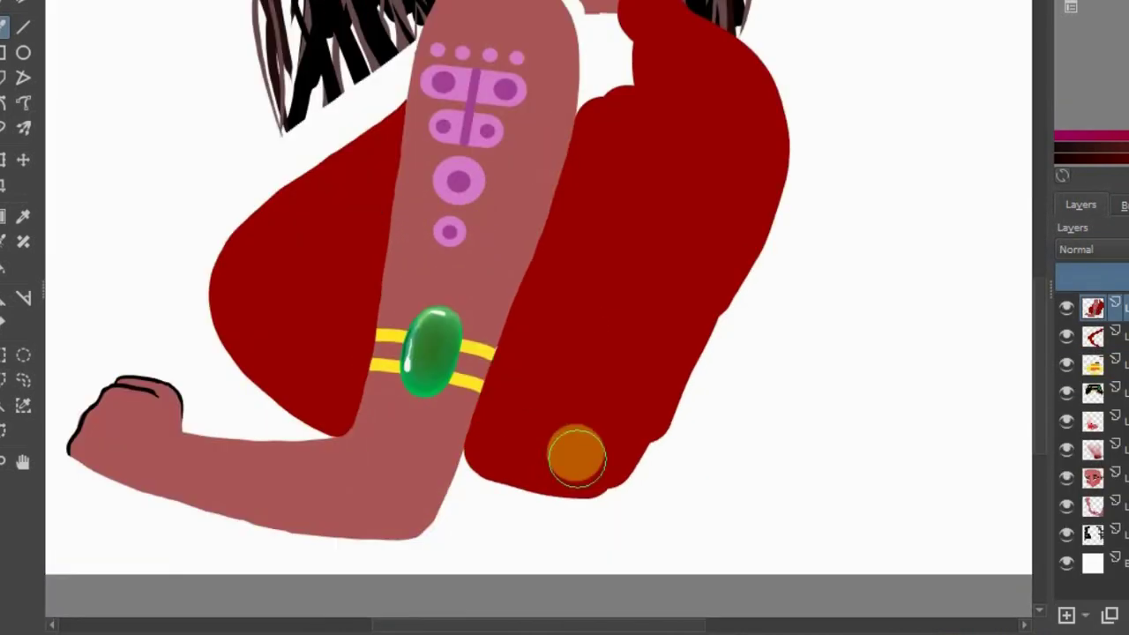
With the eraser preset, trim the red top's right edge back toward the arm
{"action": "left_click", "coordinate": [1096, 210]}
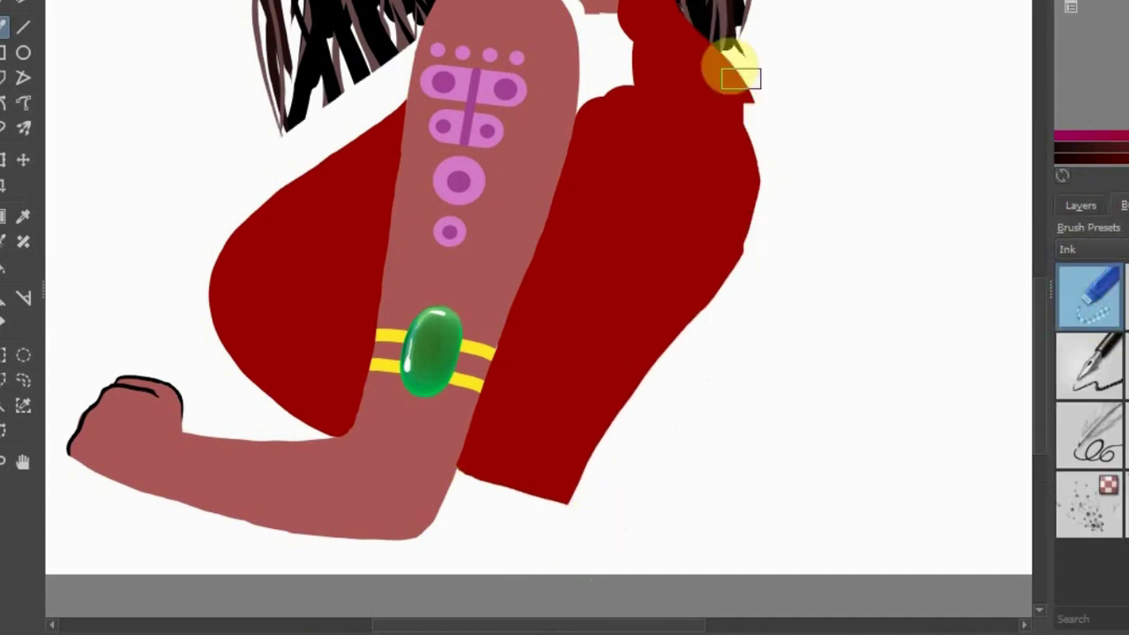
{"action": "key", "text": "minus"}
{"action": "left_click_drag", "start_coordinate": [628, 180], "coordinate": [628, 260]}
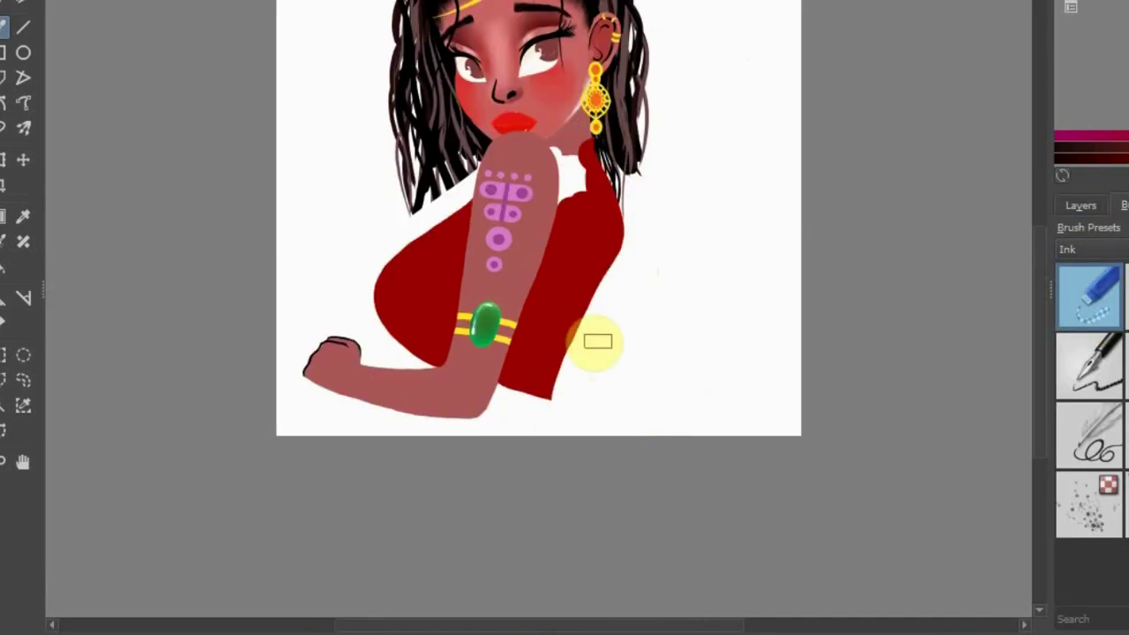
{"action": "key", "text": "minus"}
{"action": "key", "text": "plus"}
{"action": "key", "text": "plus"}
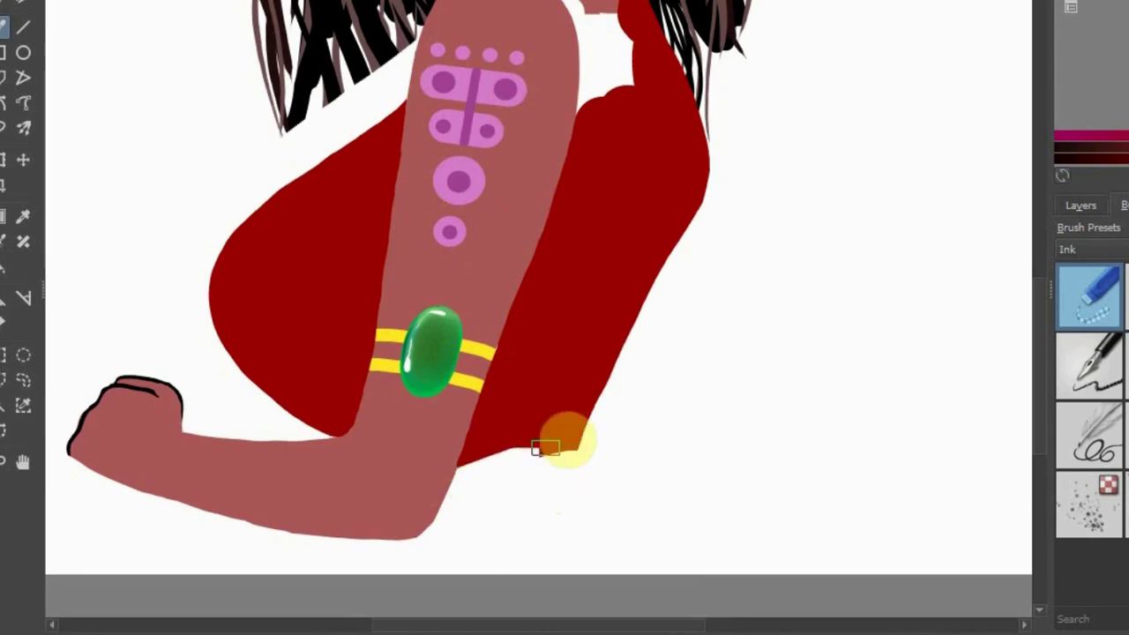
{"action": "key", "text": "minus"}
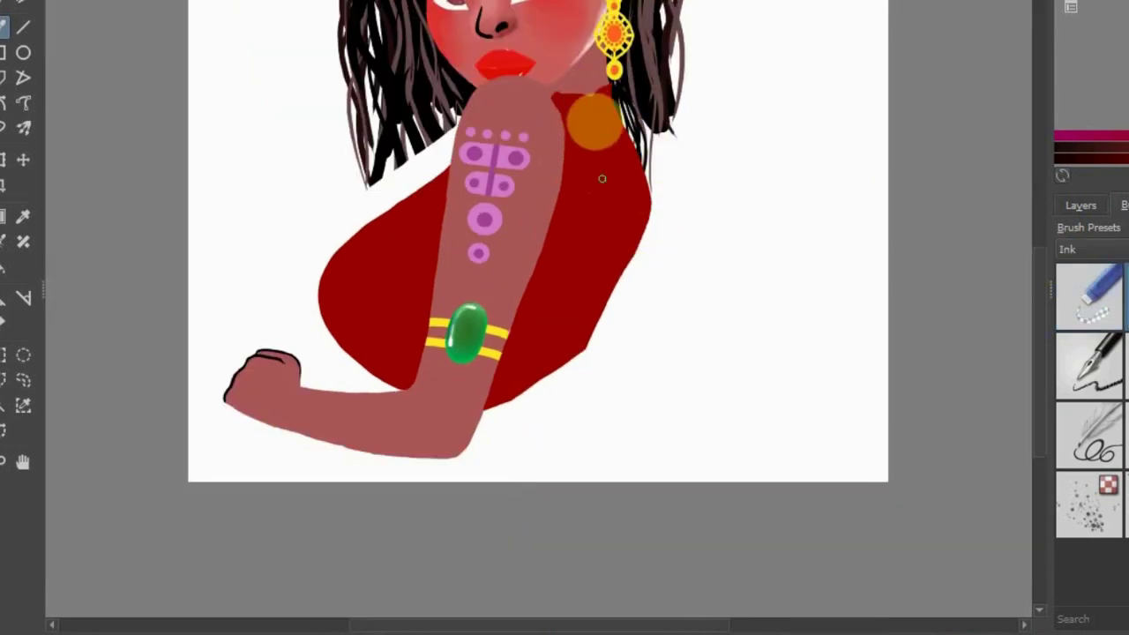
{"action": "key", "text": "plus"}
{"action": "key", "text": "plus"}
{"action": "key", "text": "plus"}
{"action": "key", "text": "minus"}
{"action": "key", "text": "minus"}
{"action": "key", "text": "minus"}
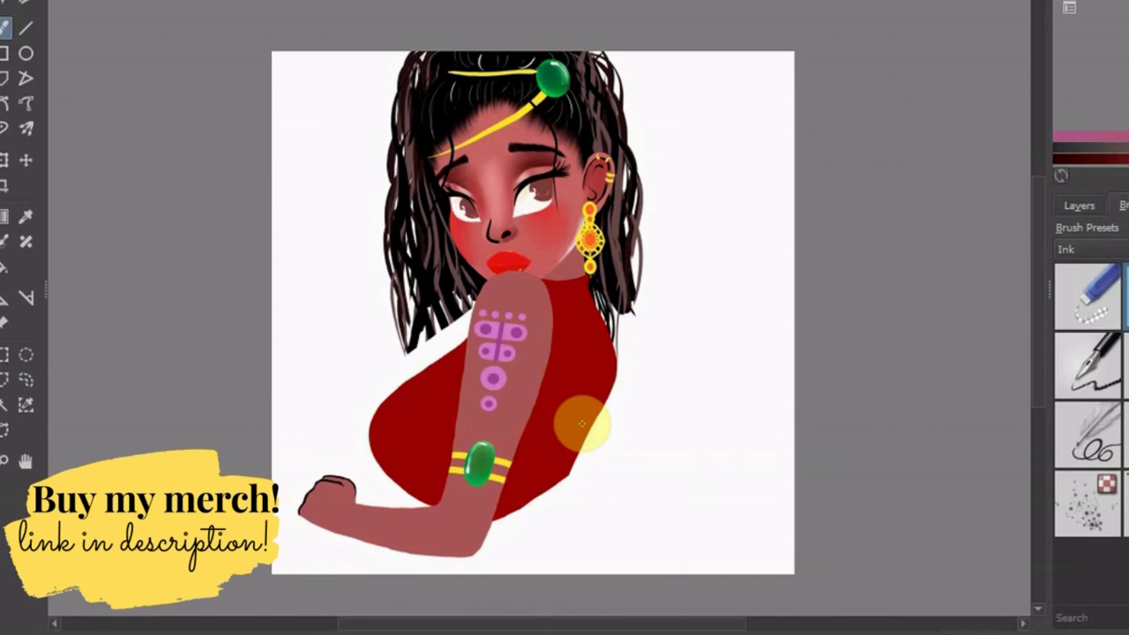
{"action": "scroll", "coordinate": [894, 449], "scroll_direction": "up", "scroll_amount": 3}
{"action": "scroll", "coordinate": [877, 386], "scroll_direction": "down", "scroll_amount": 3}
{"action": "scroll", "coordinate": [706, 309], "scroll_direction": "down", "scroll_amount": 2}
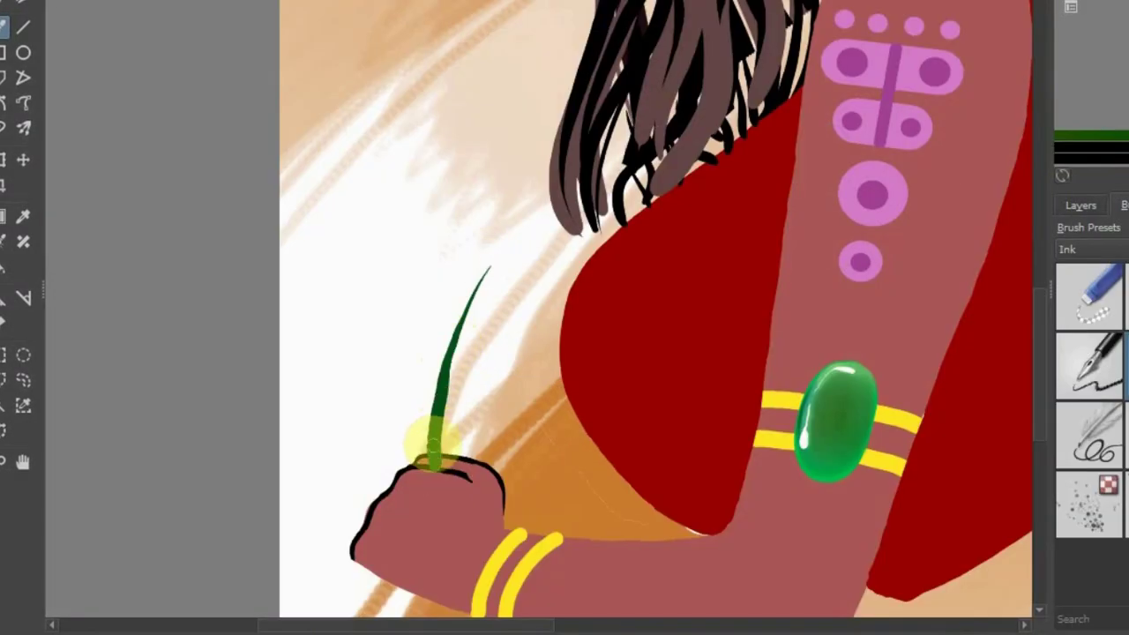
Pick a red colour in the colour selector for the flower bud
{"action": "left_click", "coordinate": [496, 267]}
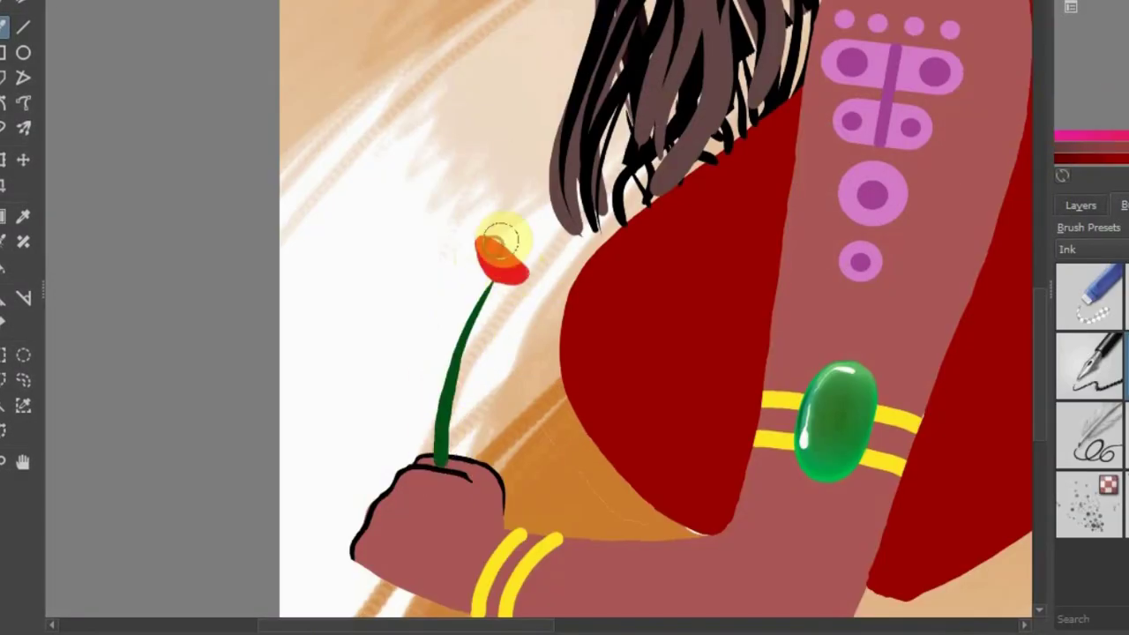
Paint pink petals around the flower centre and a light green leaf beside the stem
{"action": "left_click", "coordinate": [501, 205]}
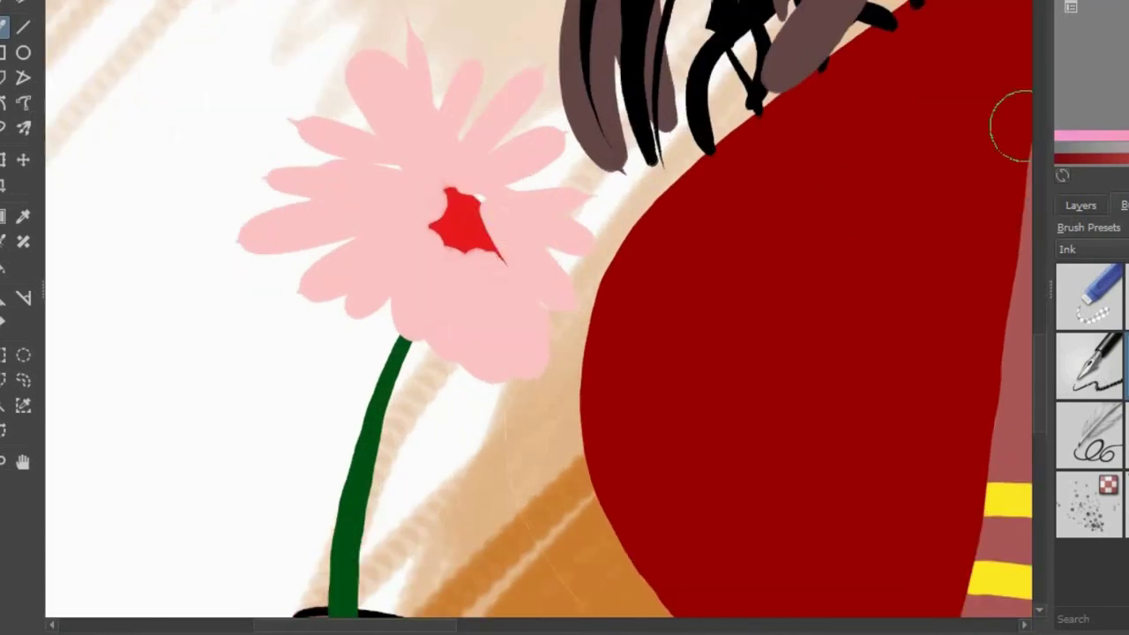
{"action": "mouse_move", "coordinate": [547, 141]}
{"action": "left_mouse_down"}
{"action": "mouse_move", "coordinate": [511, 202]}
{"action": "mouse_move", "coordinate": [411, 202]}
{"action": "mouse_move", "coordinate": [411, 214]}
{"action": "left_mouse_up"}
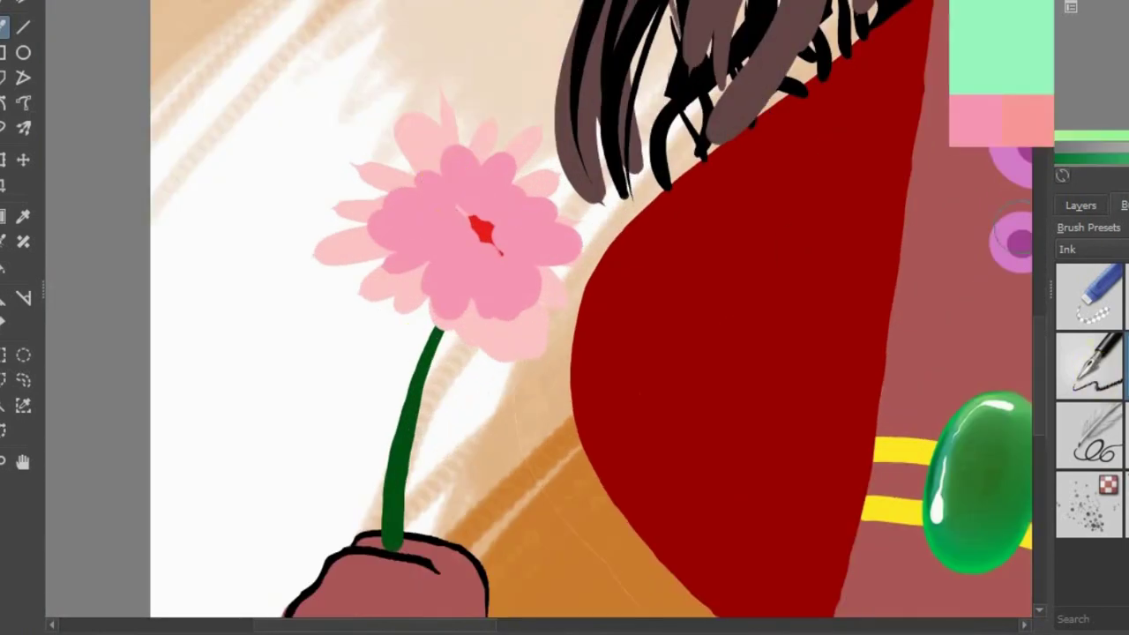
{"action": "left_click_drag", "start_coordinate": [300, 346], "coordinate": [400, 479]}
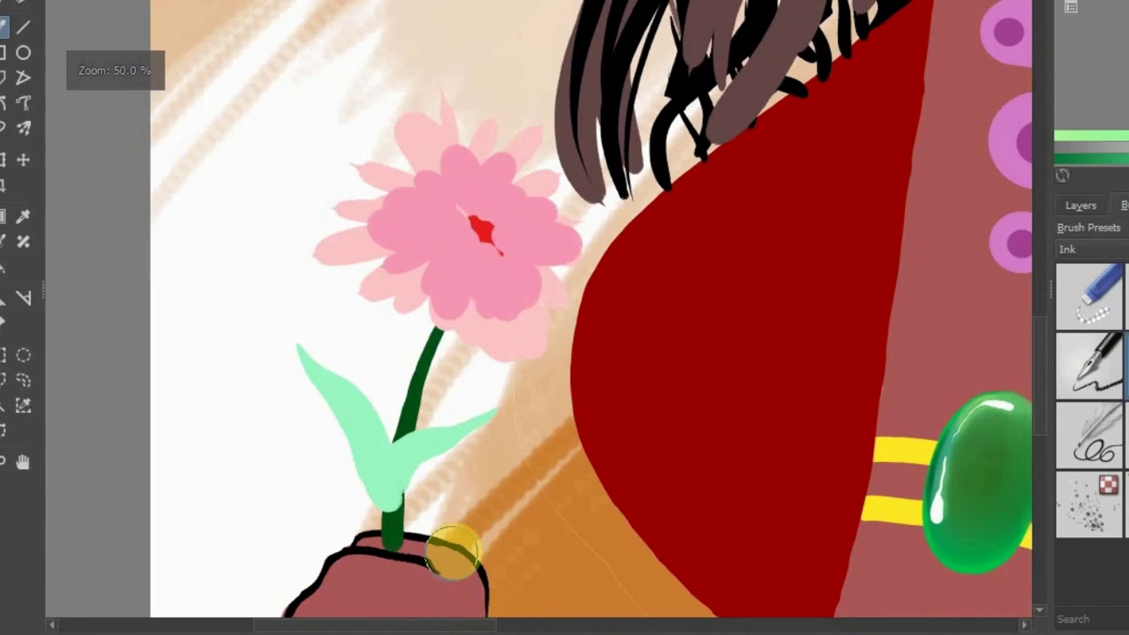
Sample the stem's dark green, undo an over-thick stem stroke, and paint a red-orange flower centre
{"action": "left_click", "coordinate": [424, 362], "text": "ctrl"}
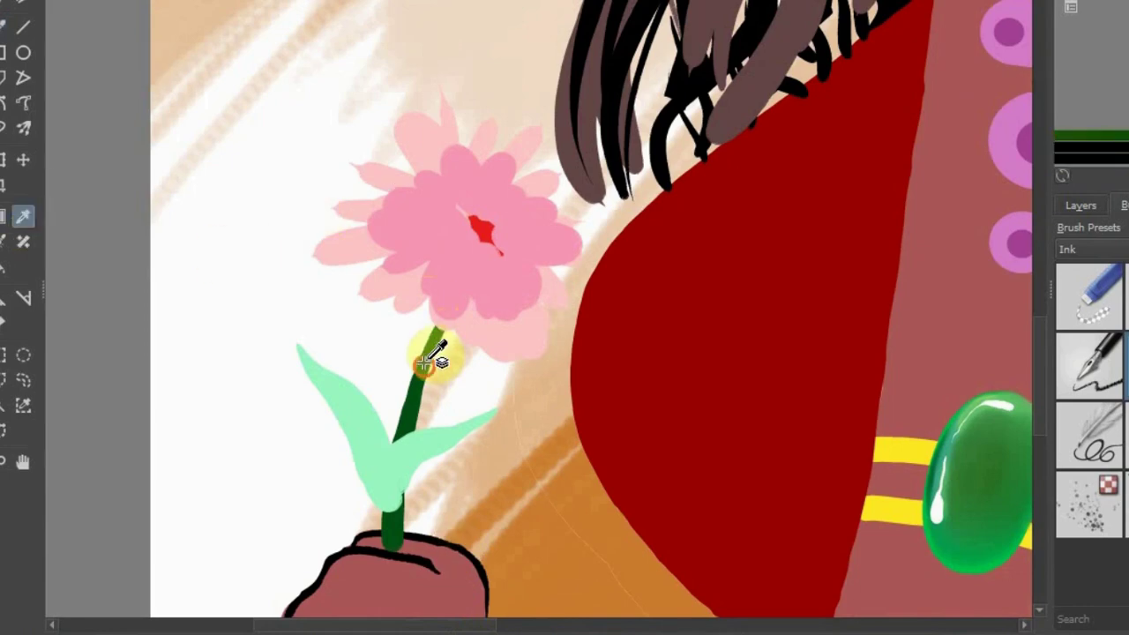
{"action": "left_click_drag", "start_coordinate": [408, 425], "coordinate": [428, 336]}
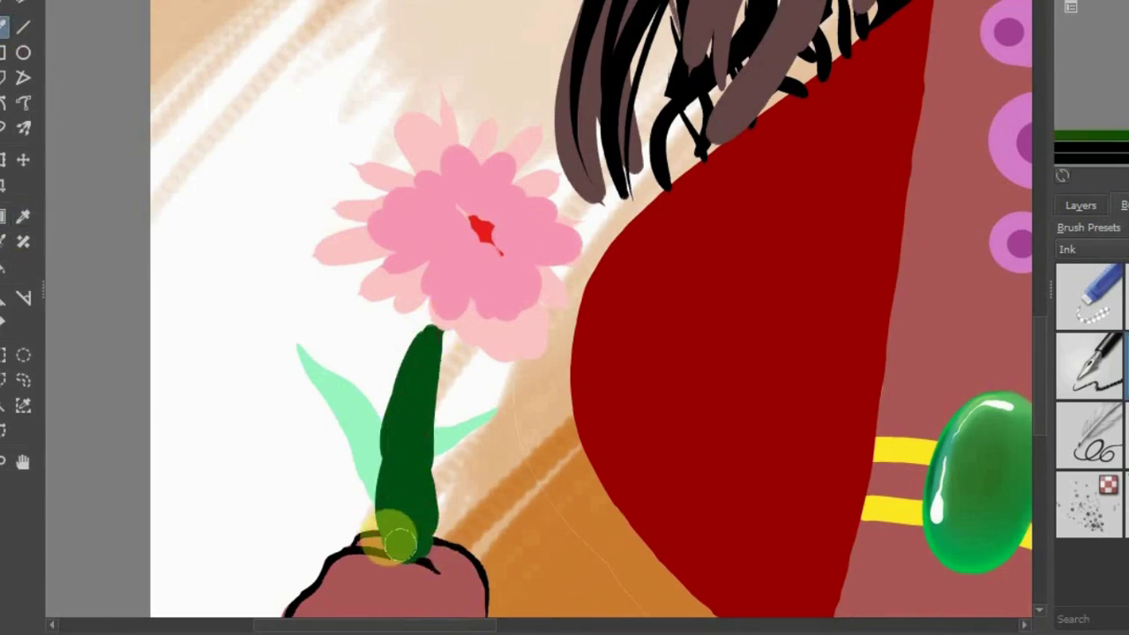
{"action": "key", "text": "ctrl+z"}
{"action": "scroll", "coordinate": [407, 405], "scroll_direction": "down", "scroll_amount": 5}
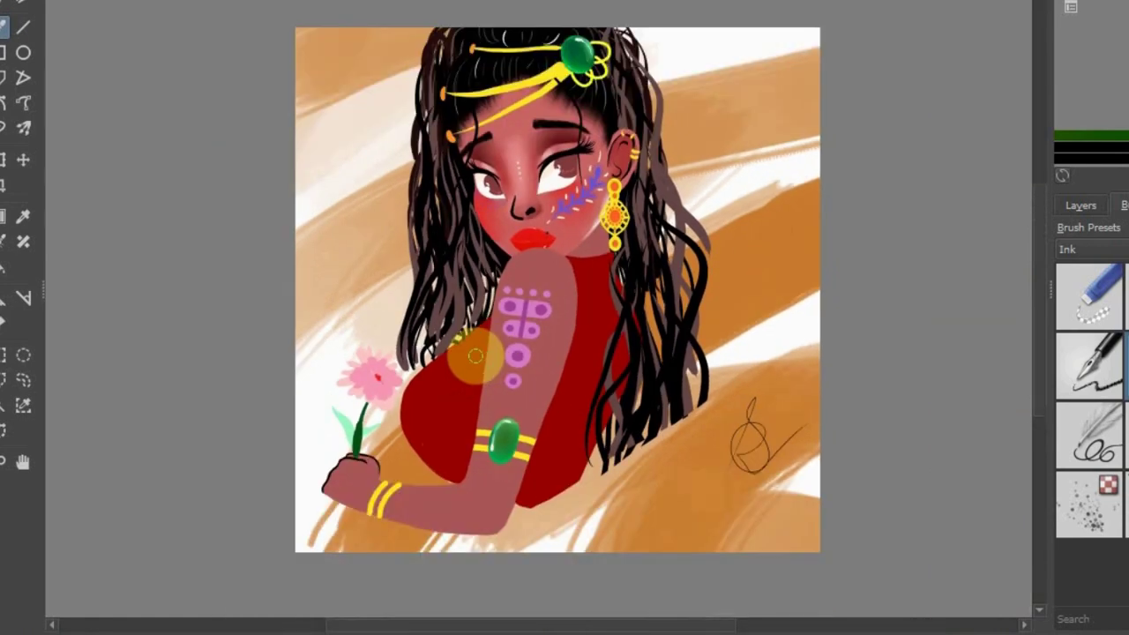
{"action": "scroll", "coordinate": [389, 372], "scroll_direction": "up", "scroll_amount": 4}
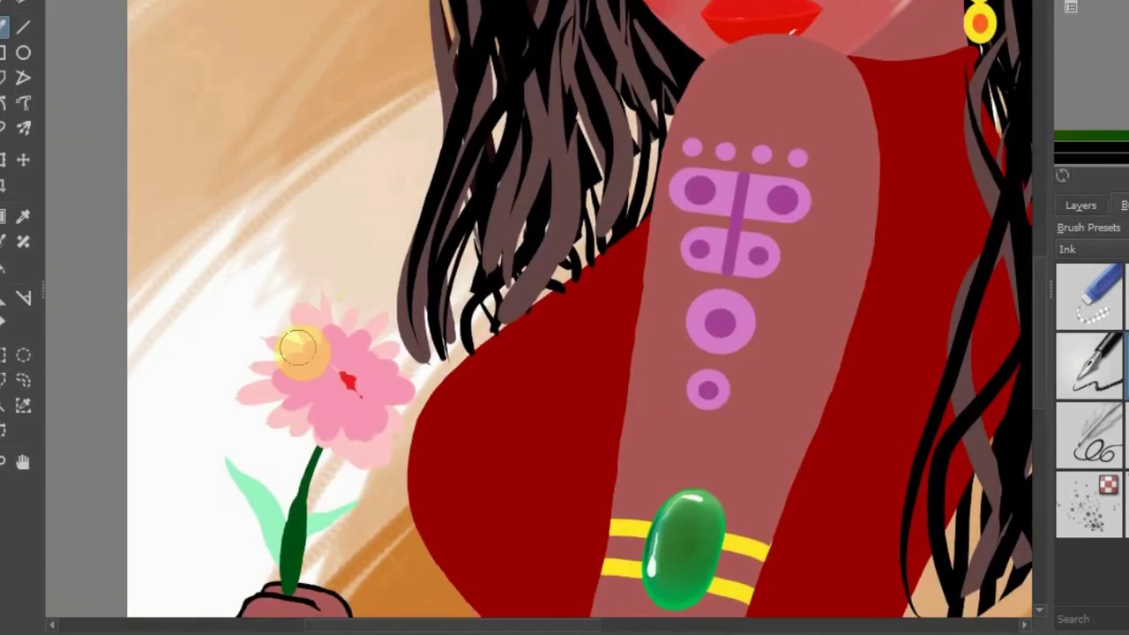
{"action": "scroll", "coordinate": [284, 370], "scroll_direction": "down", "scroll_amount": 4}
{"action": "scroll", "coordinate": [285, 371], "scroll_direction": "up", "scroll_amount": 4}
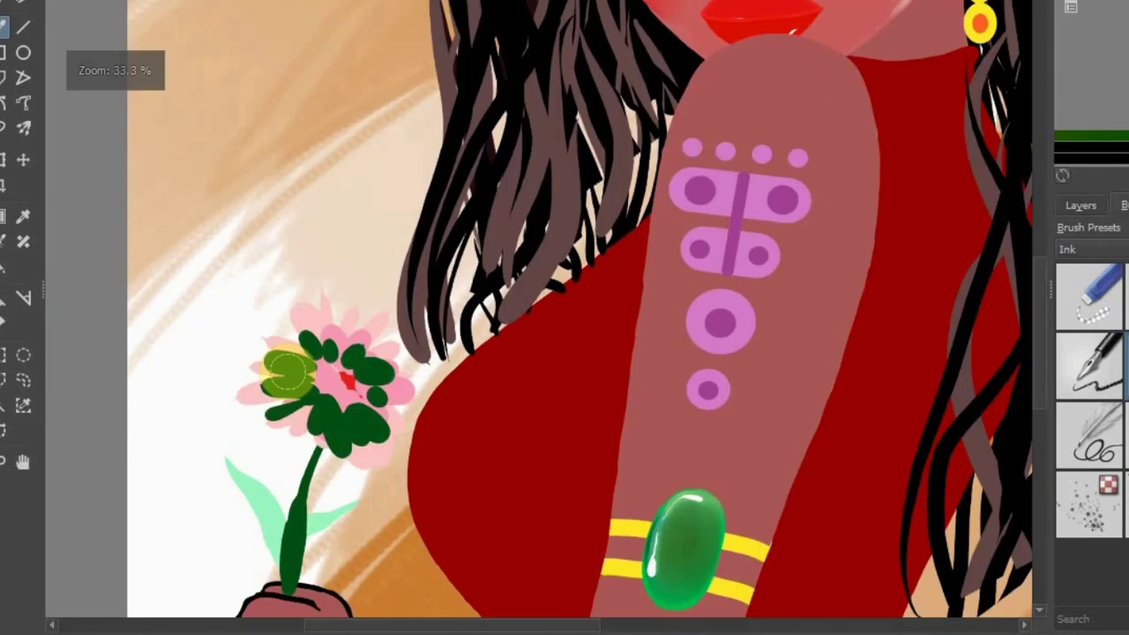
{"action": "left_click_drag", "start_coordinate": [335, 370], "coordinate": [349, 388]}
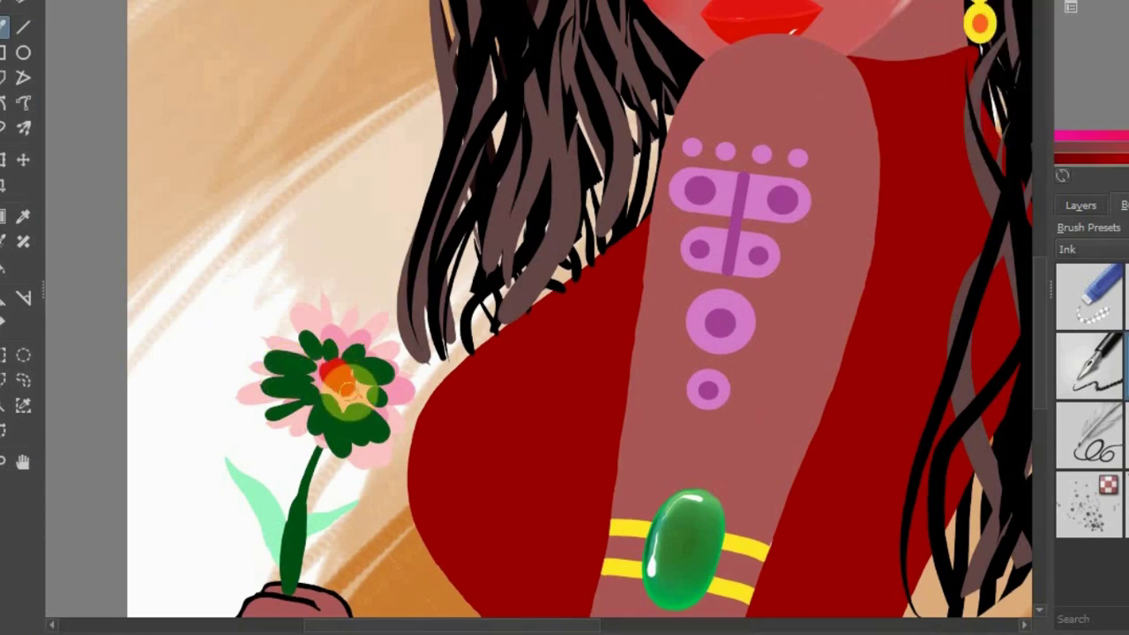